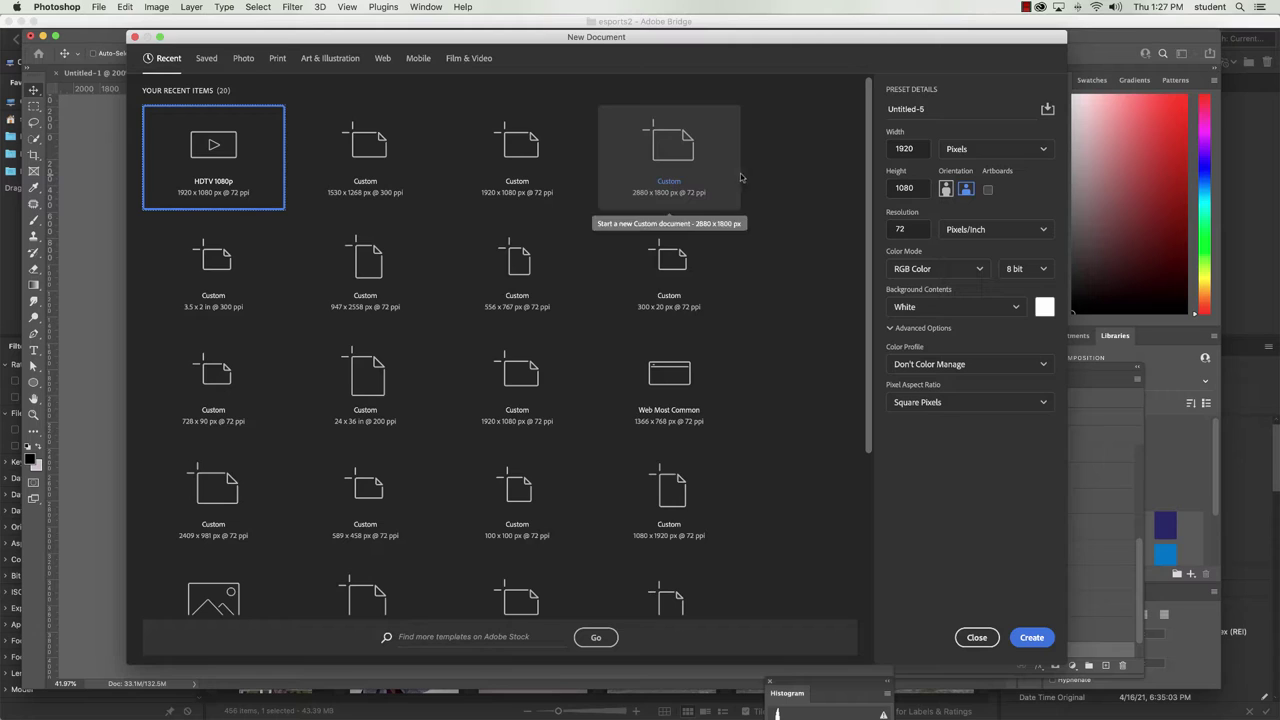
# Confirm width 1920, height 1080 and resolution 72 ppi, and create the blank document.
pyautogui.doubleClick(912, 149)
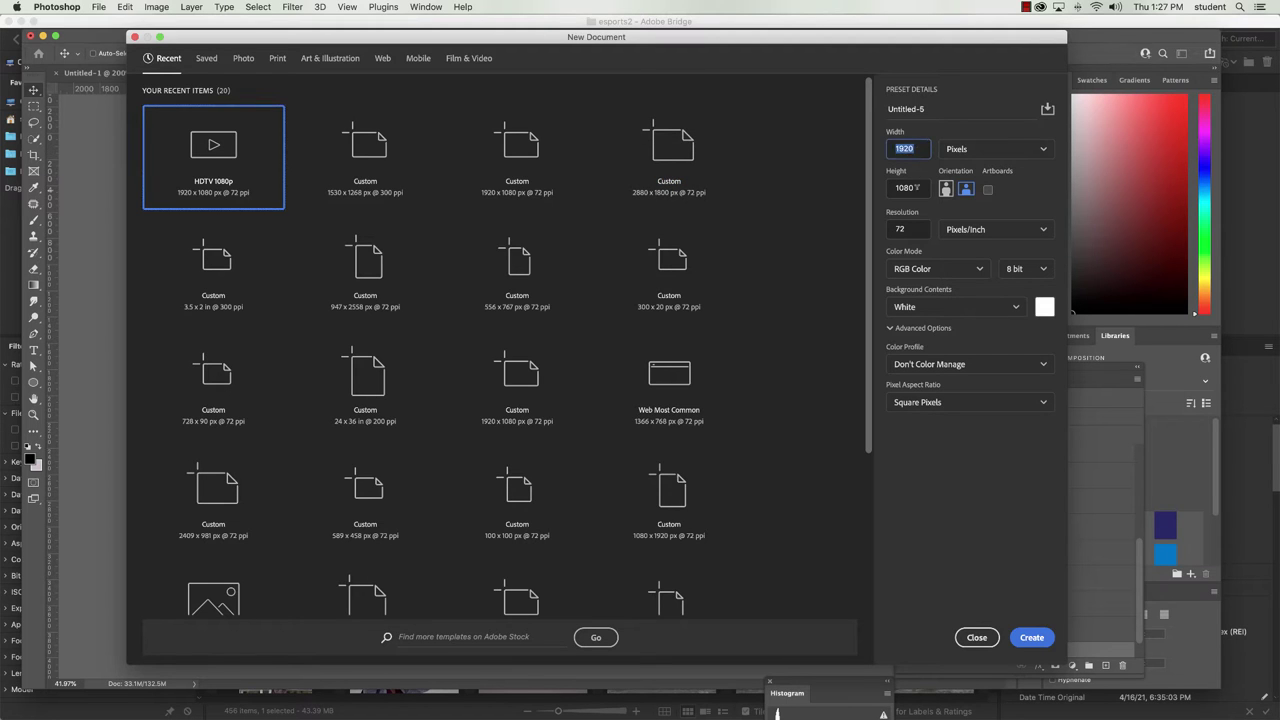
pyautogui.doubleClick(916, 188)
pyautogui.doubleClick(915, 229)
pyautogui.click(1031, 638)
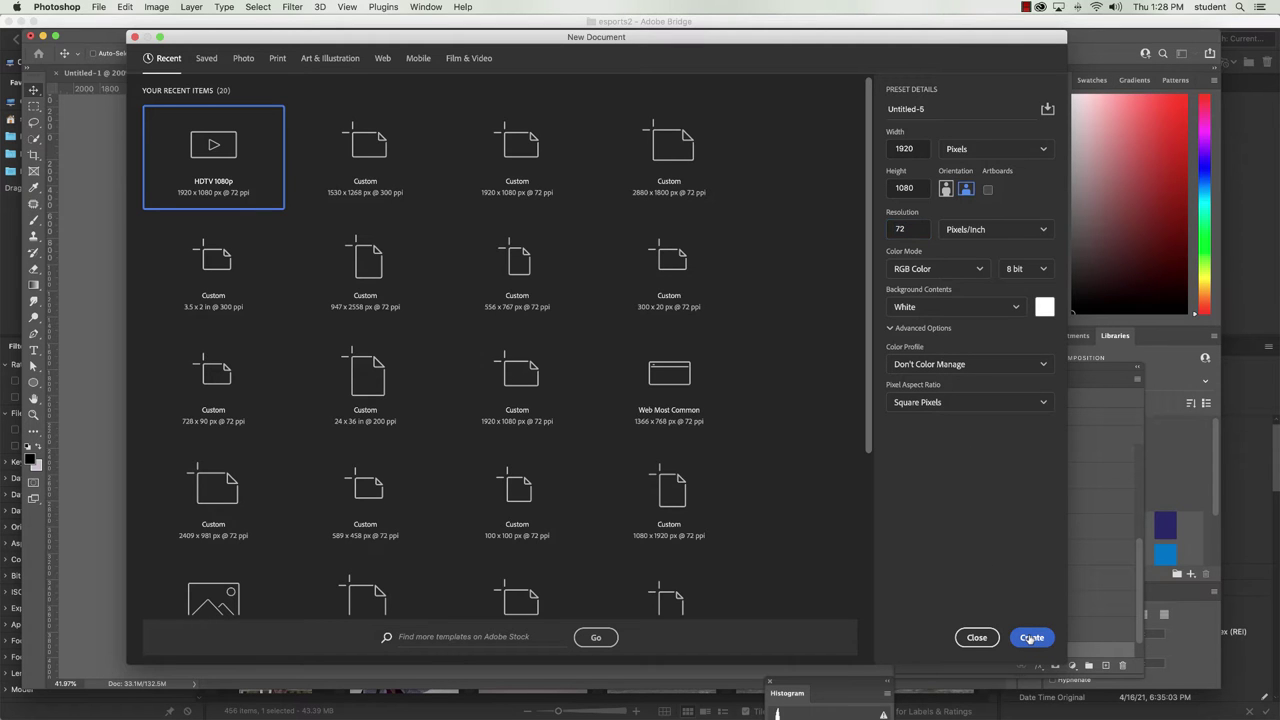
pyautogui.click(1031, 638)
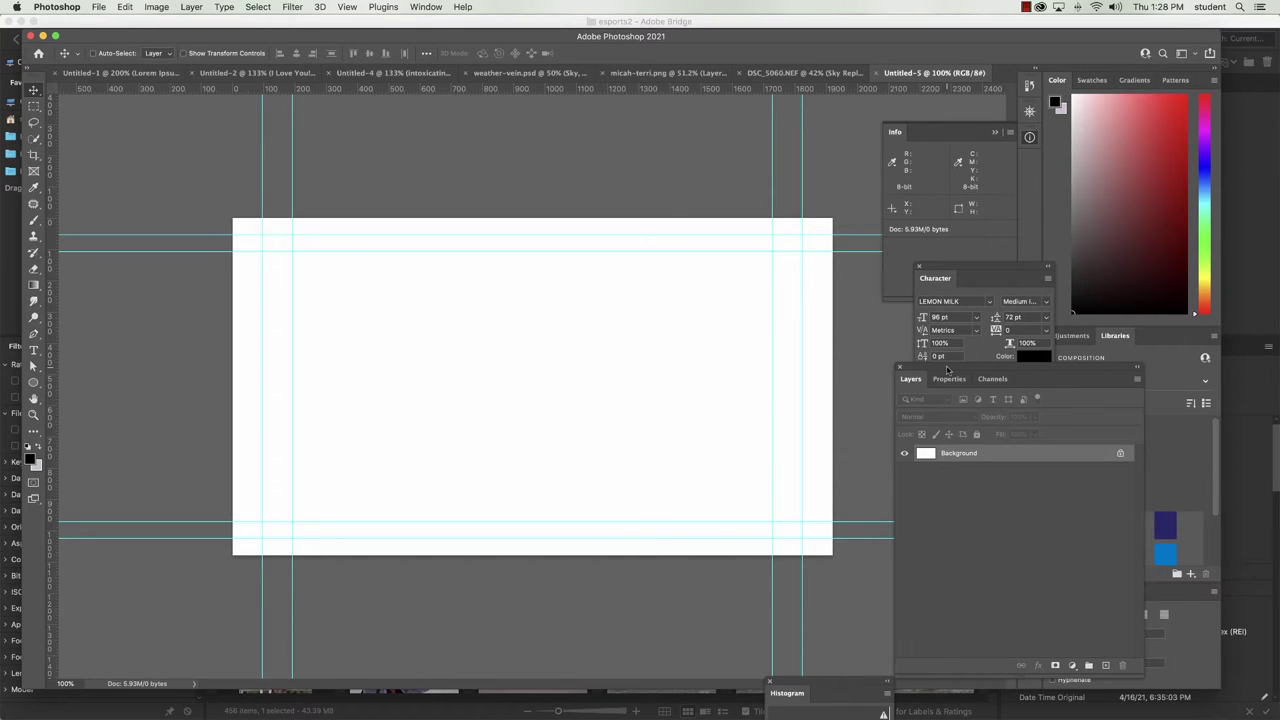
# Move the Layers panel aside and turn off guides via View > Show > Guides.
pyautogui.moveTo(950, 368); pyautogui.dragTo(1003, 368)
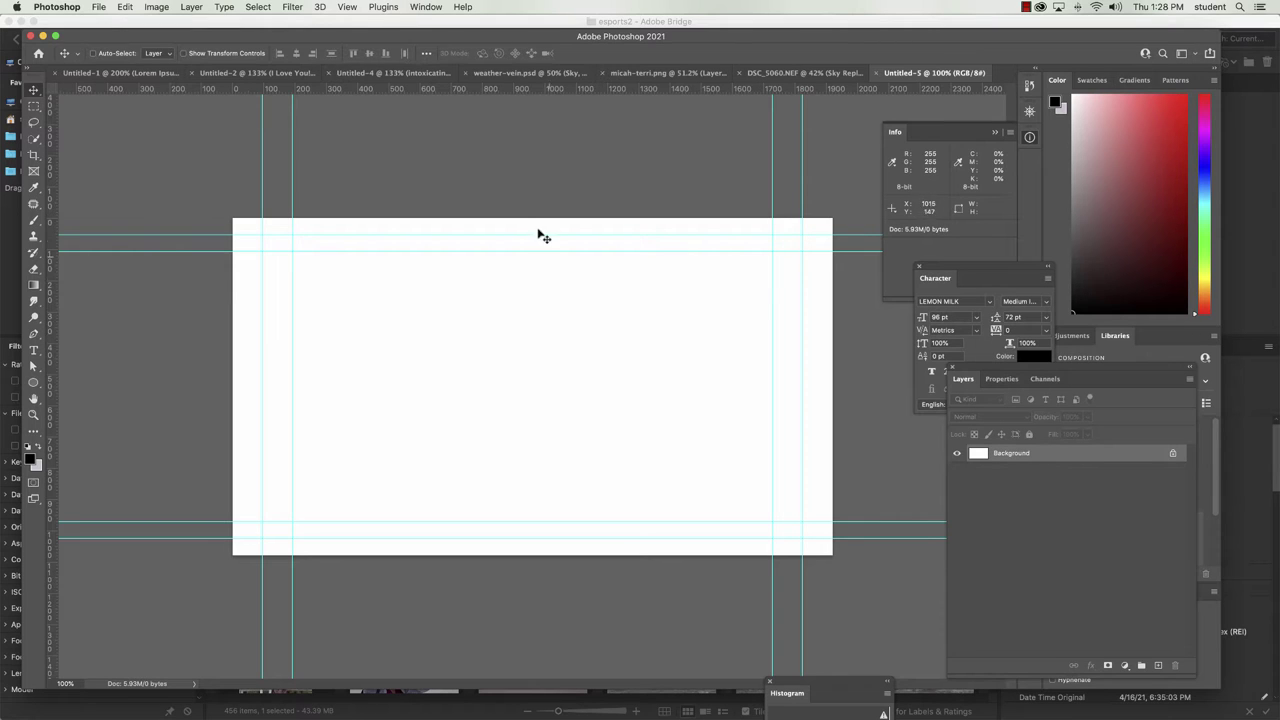
pyautogui.click(347, 7)
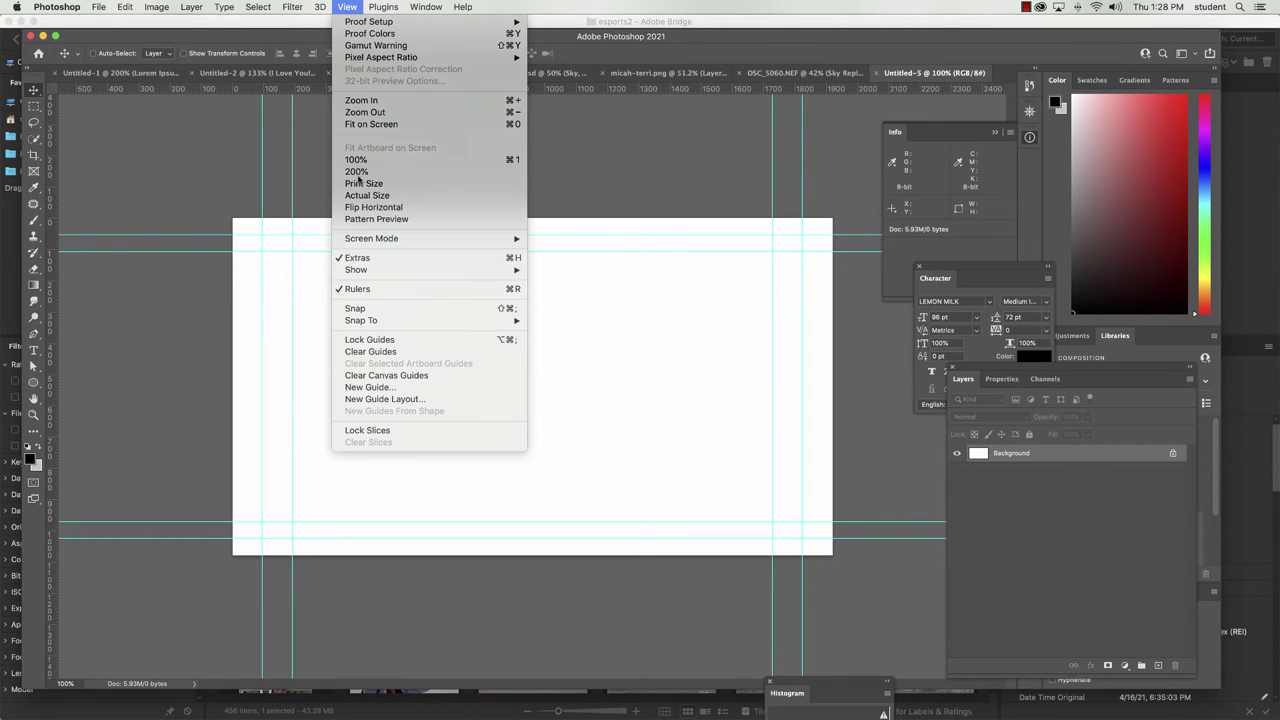
pyautogui.moveTo(376, 239)
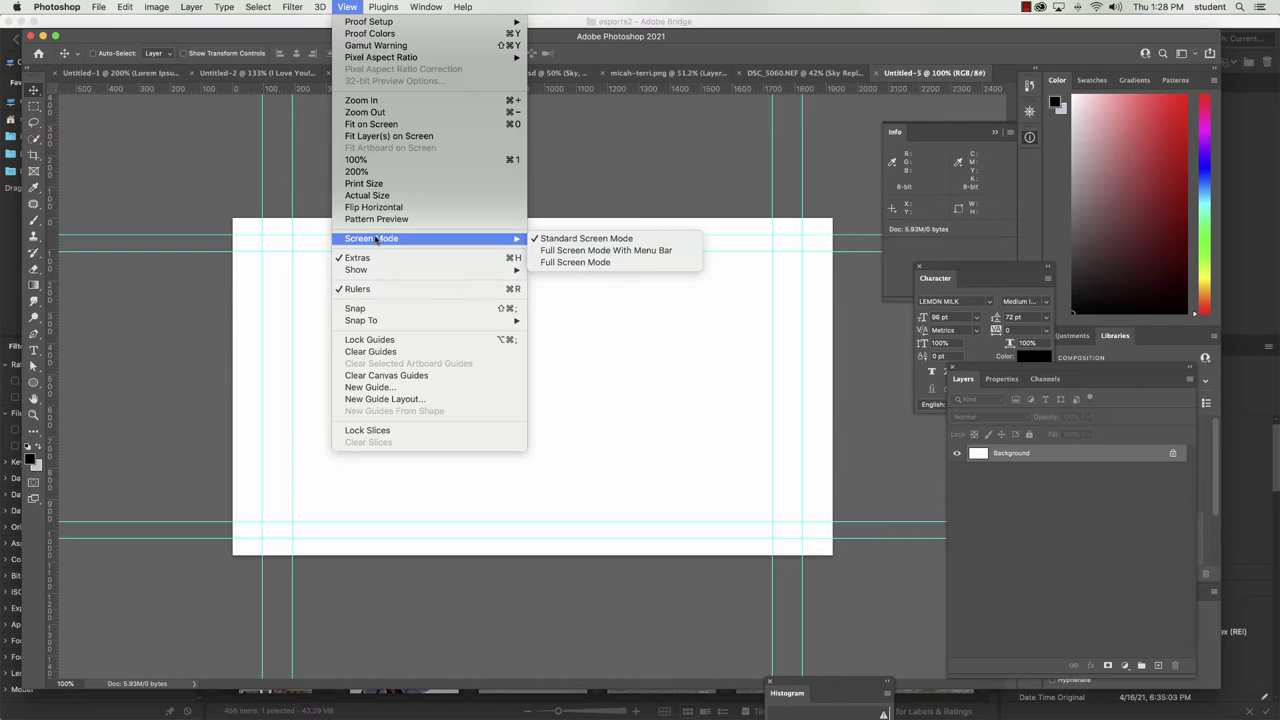
pyautogui.moveTo(376, 271)
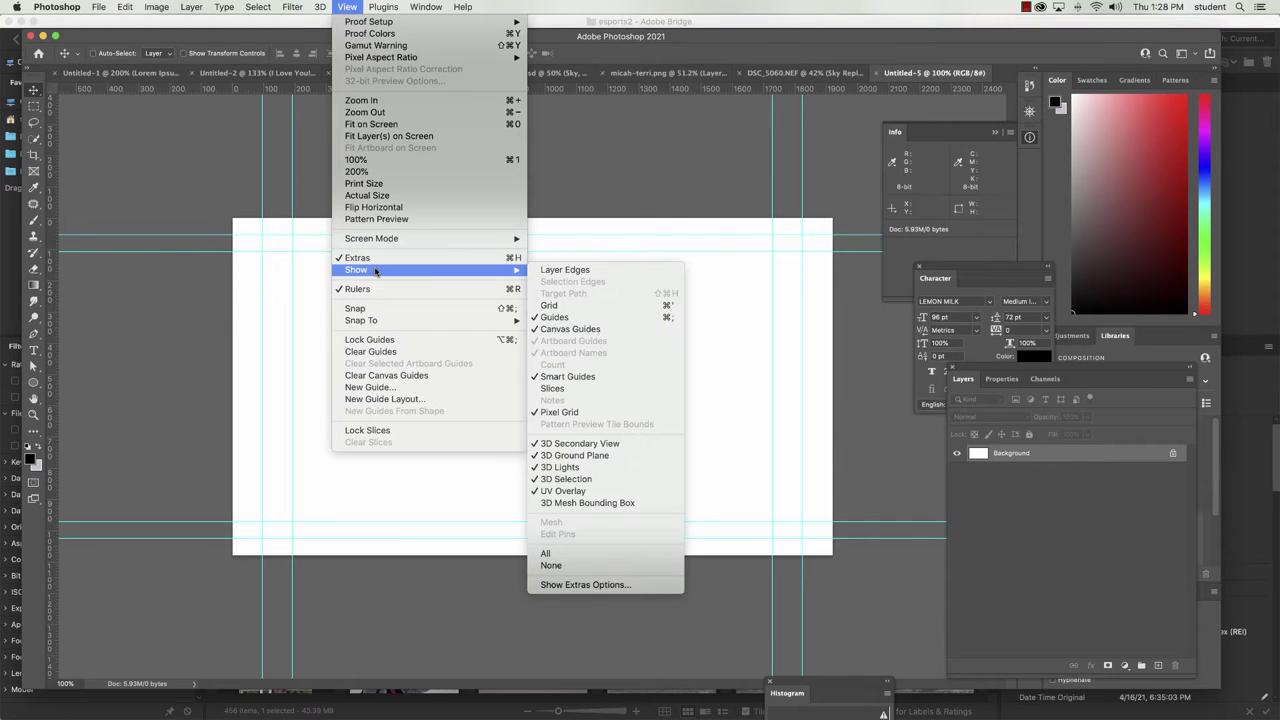
pyautogui.click(571, 317)
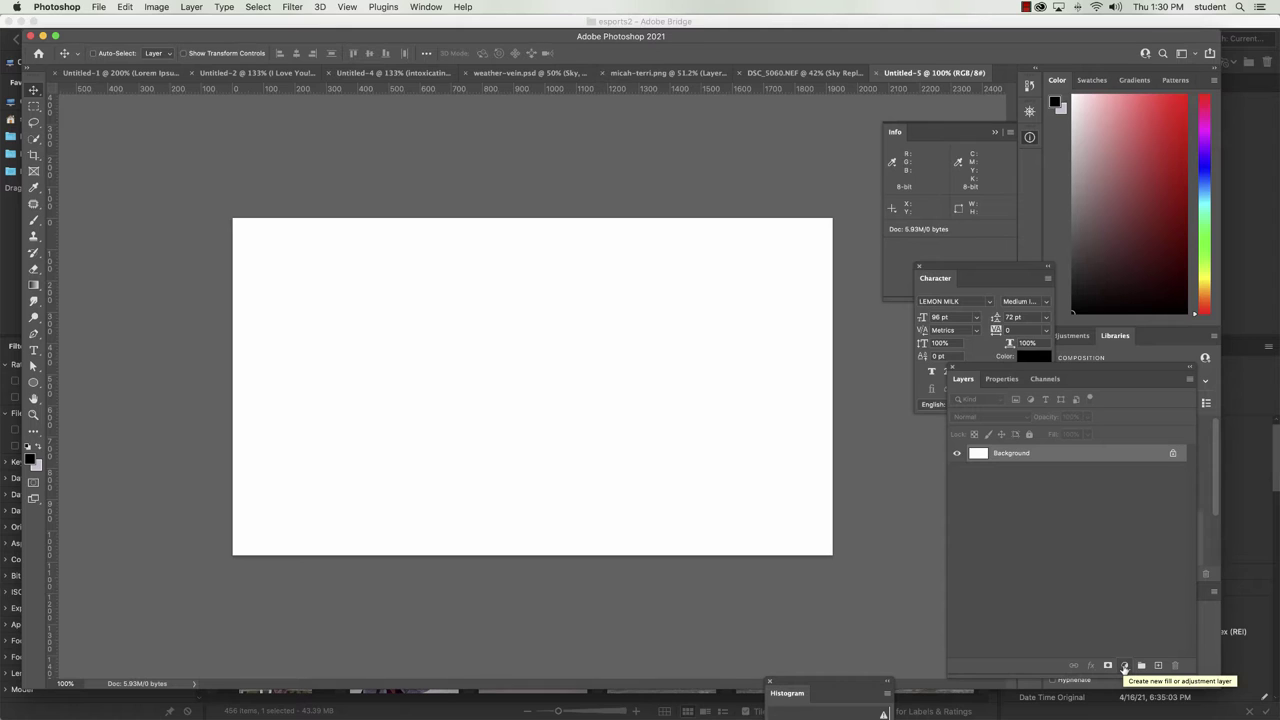
# Add a Solid Color fill layer above the Background layer.
pyautogui.click(1124, 666)
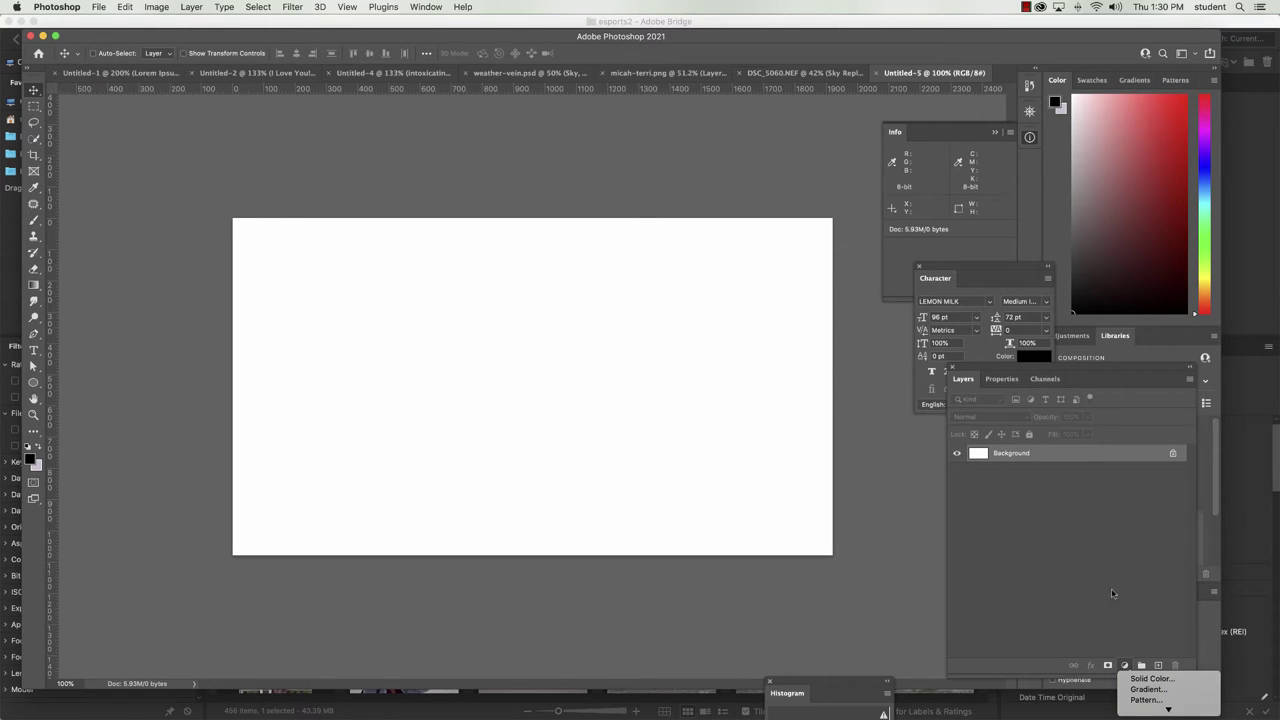
pyautogui.click(1084, 363)
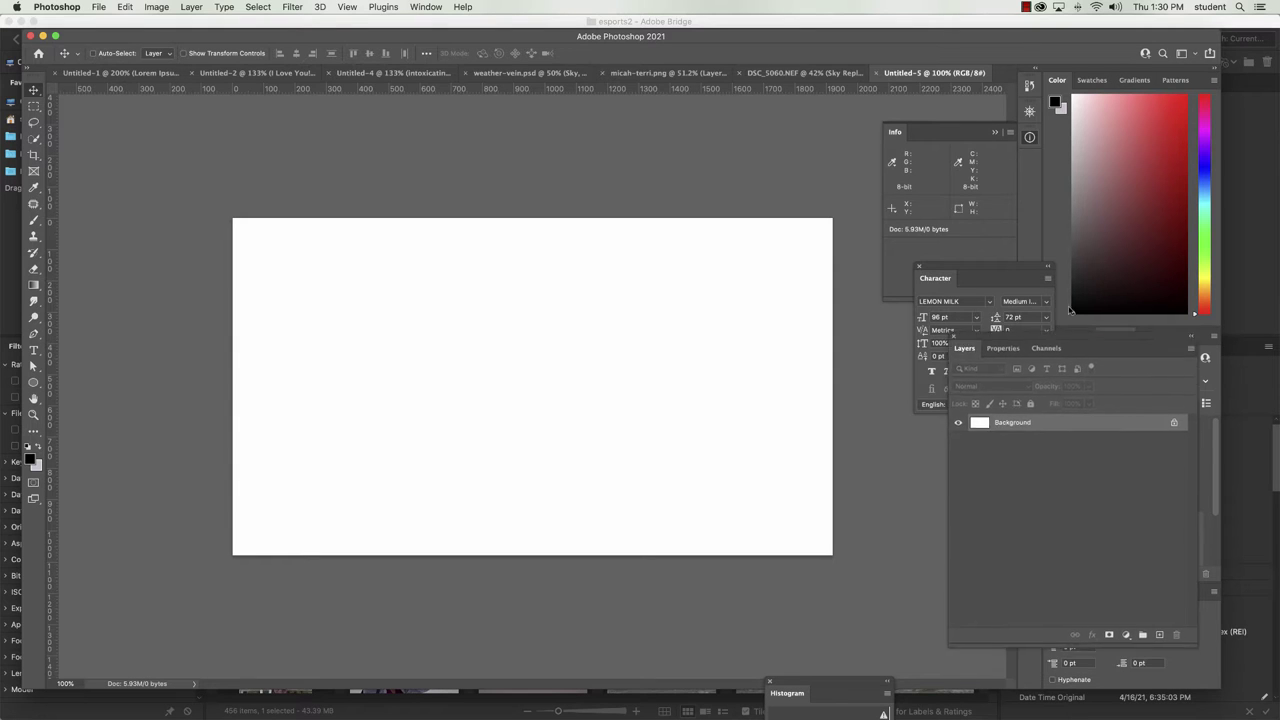
pyautogui.moveTo(1084, 363); pyautogui.dragTo(1084, 57)
pyautogui.click(1099, 358)
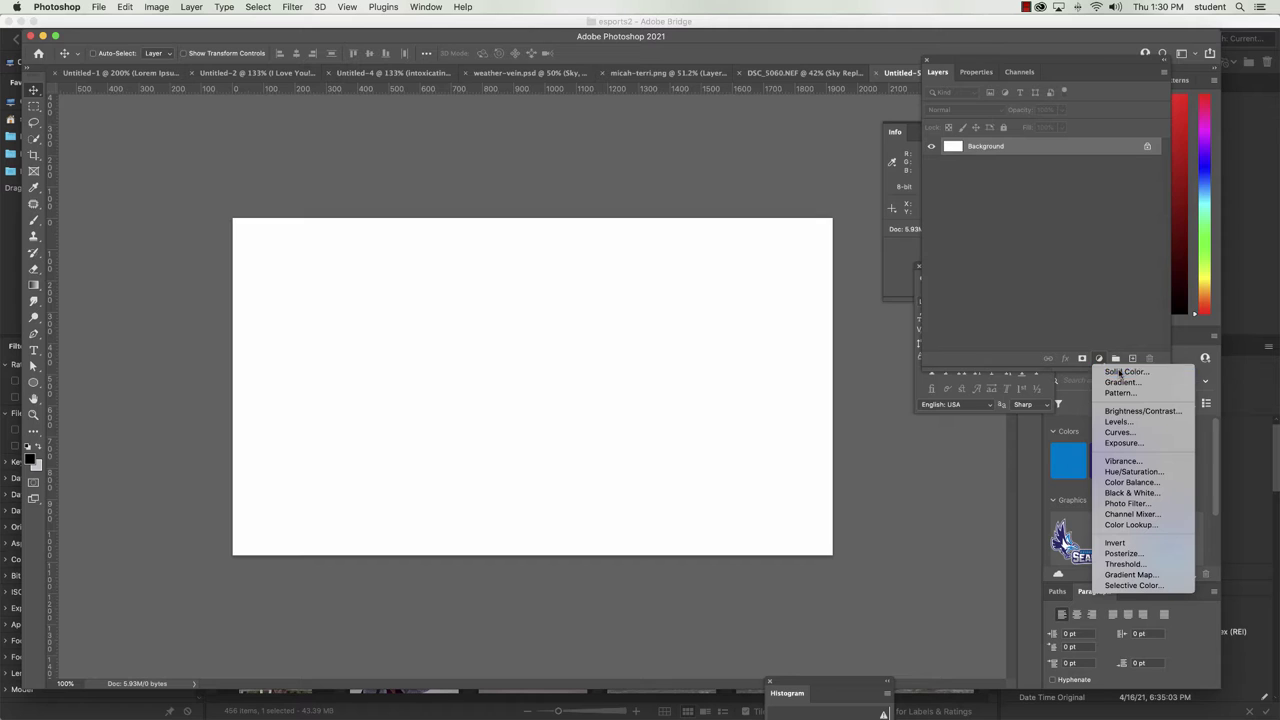
pyautogui.click(1120, 372)
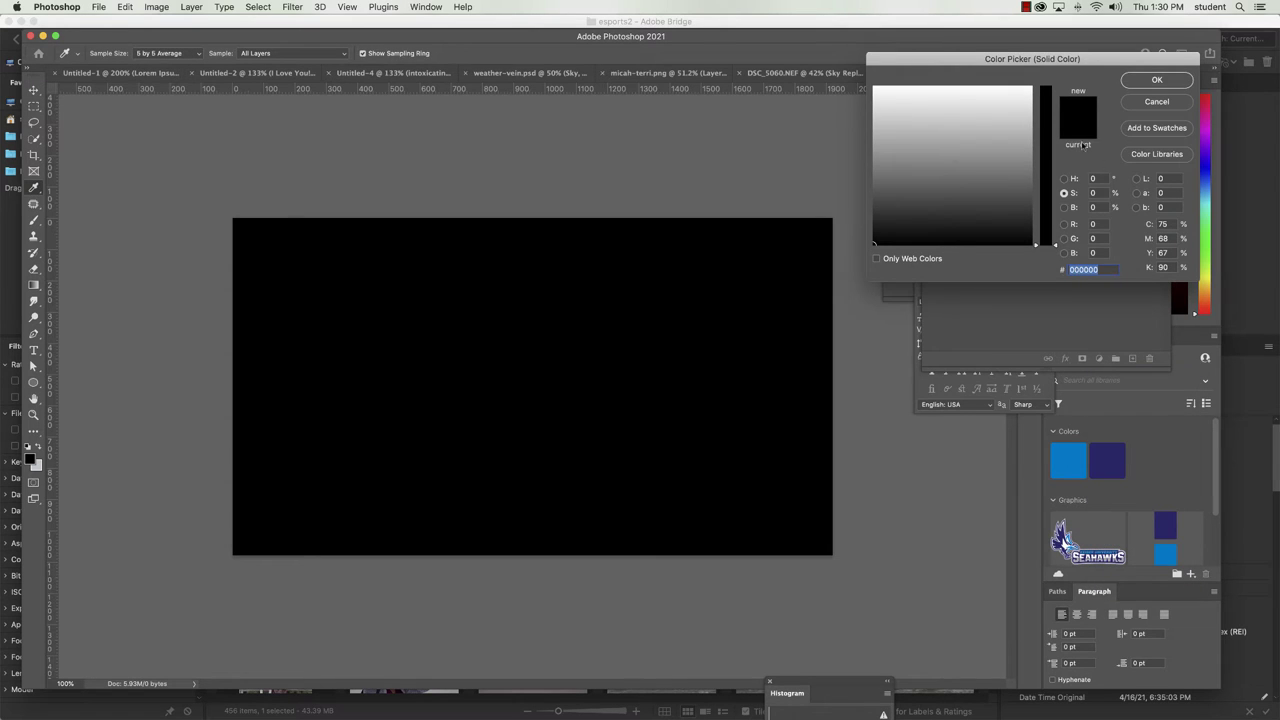
# Try yellow and olive shades for the fill, including vivid yellow faf836.
pyautogui.click(1046, 122)
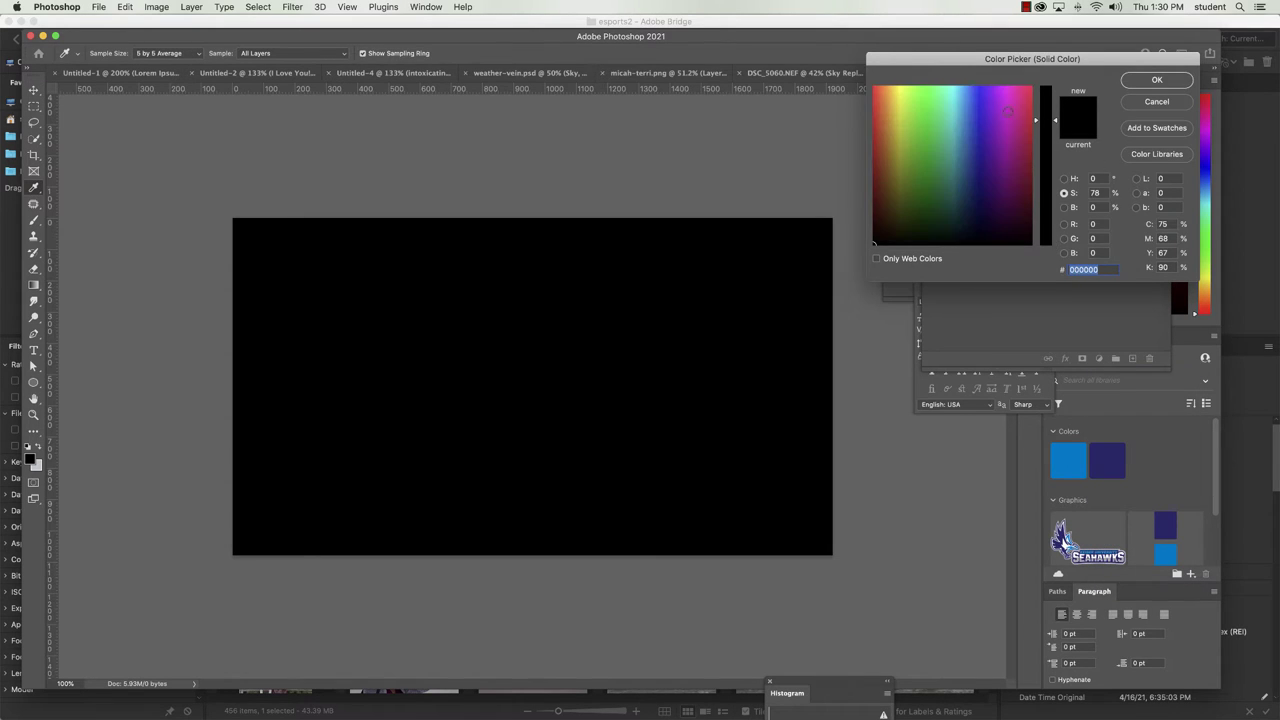
pyautogui.click(898, 103)
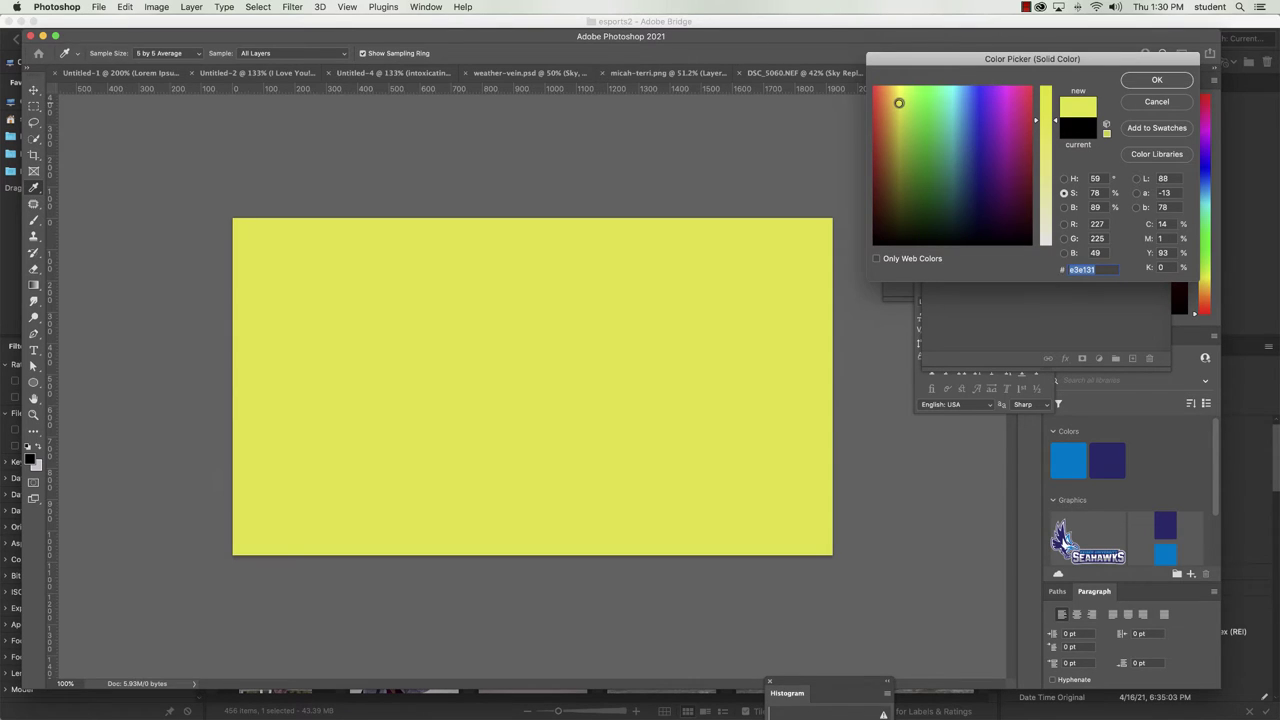
pyautogui.click(900, 138)
pyautogui.click(901, 117)
pyautogui.click(898, 89)
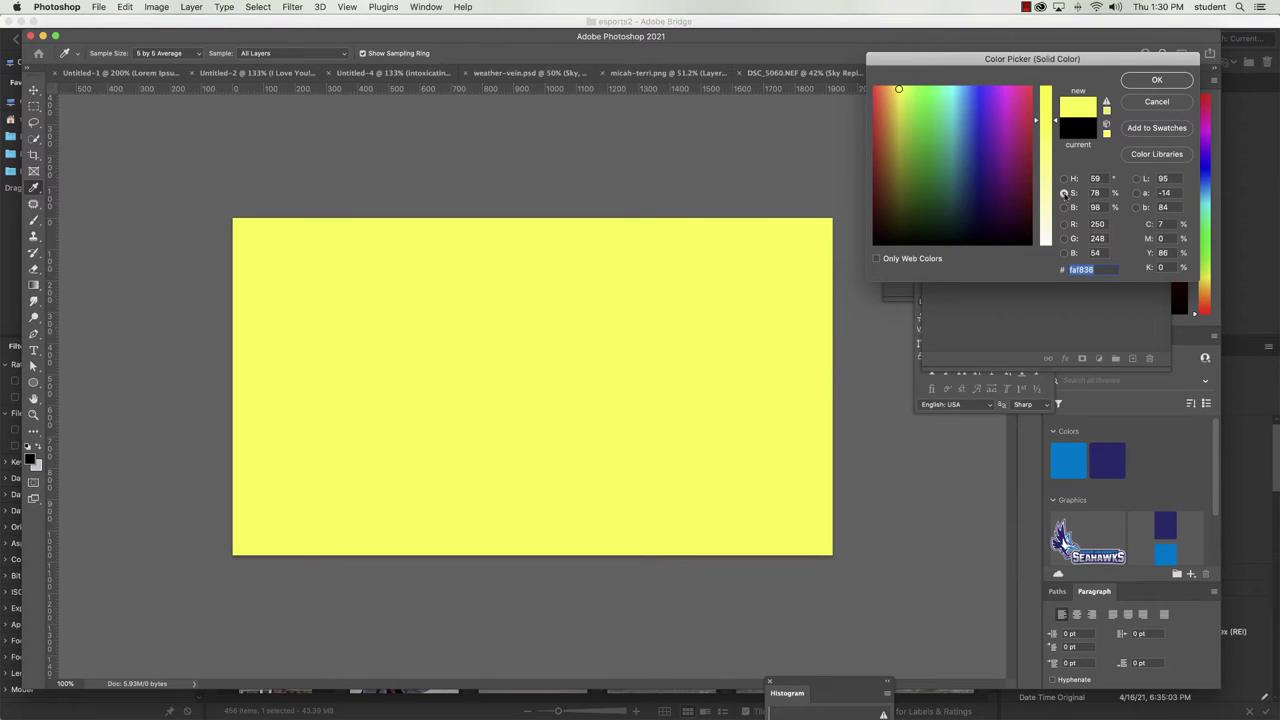
pyautogui.moveTo(1054, 147); pyautogui.dragTo(1050, 181)
# Explore tan and blue hues, then settle the fill on pale beige efdf97.
pyautogui.click(892, 92)
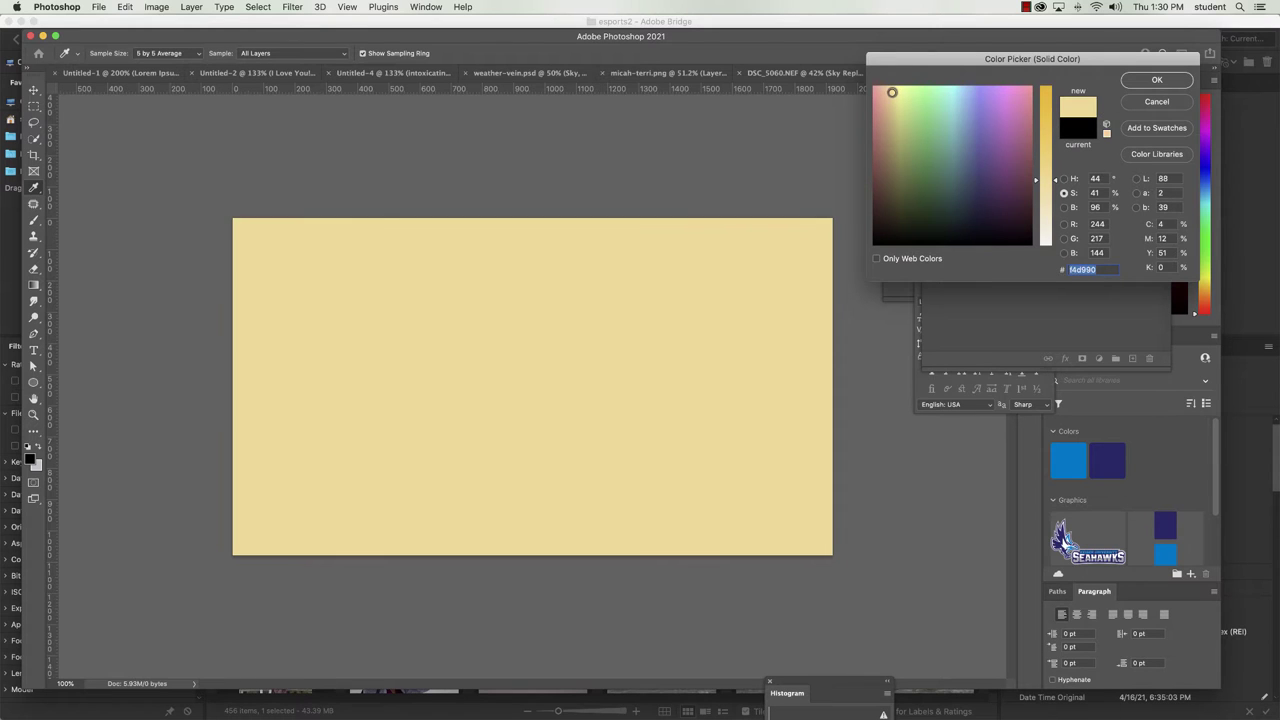
pyautogui.moveTo(892, 92); pyautogui.dragTo(962, 93)
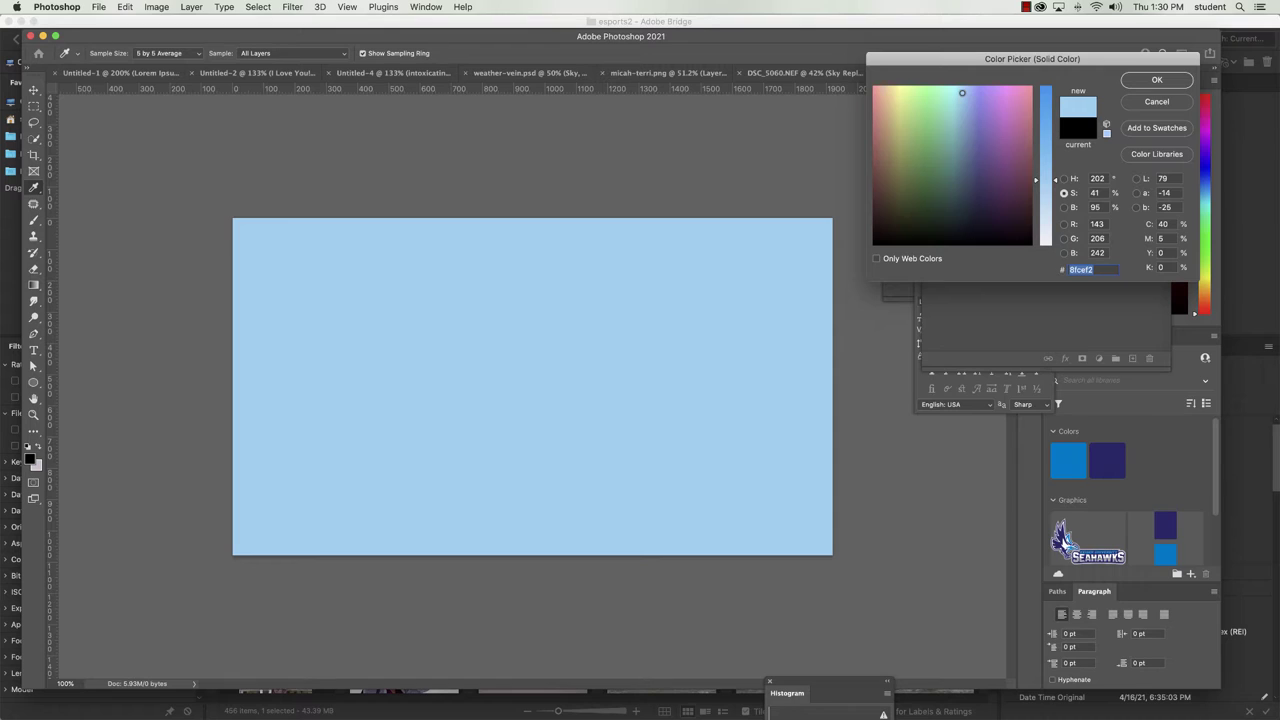
pyautogui.click(1044, 127)
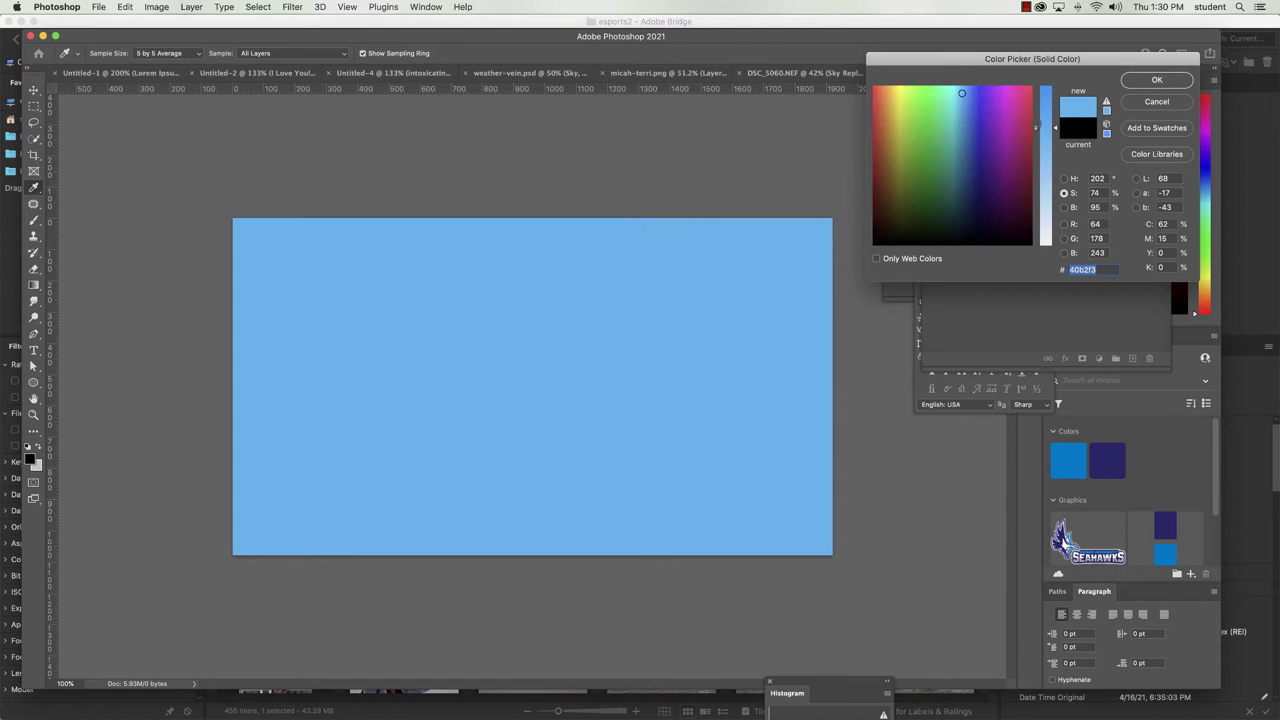
pyautogui.click(978, 93)
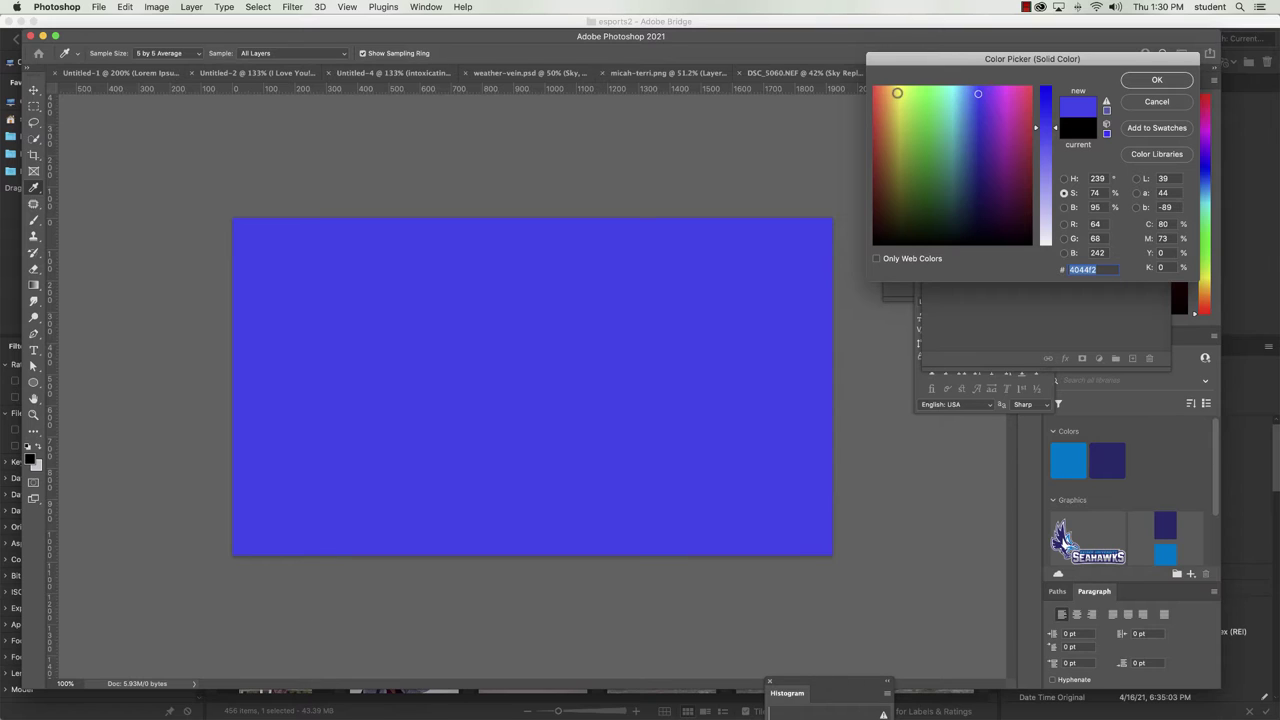
pyautogui.click(969, 94)
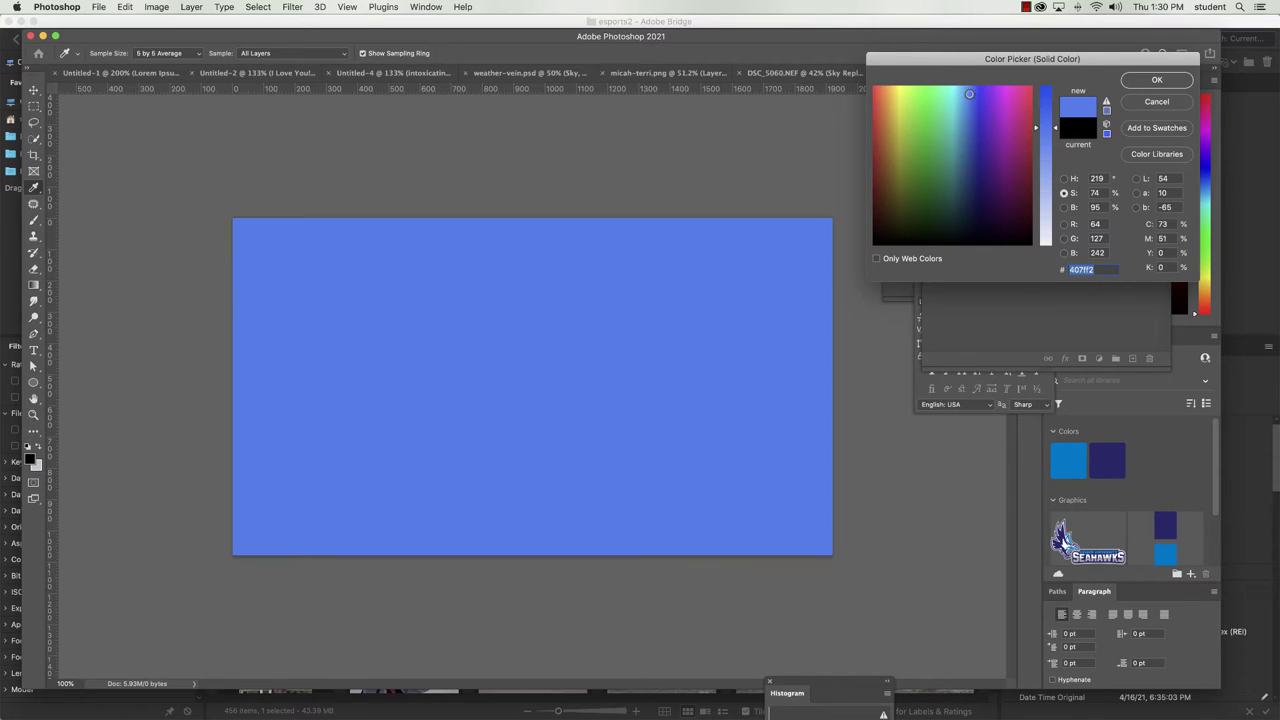
pyautogui.click(892, 94)
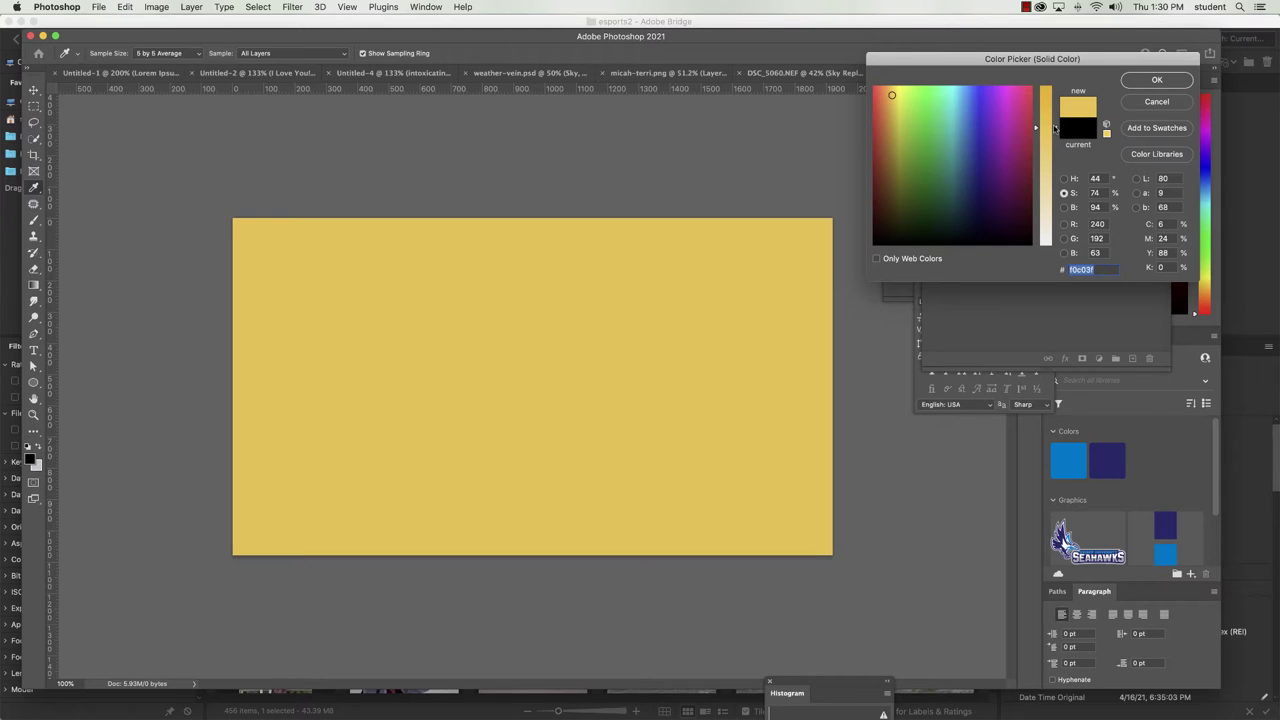
pyautogui.moveTo(1037, 128); pyautogui.dragTo(1036, 189)
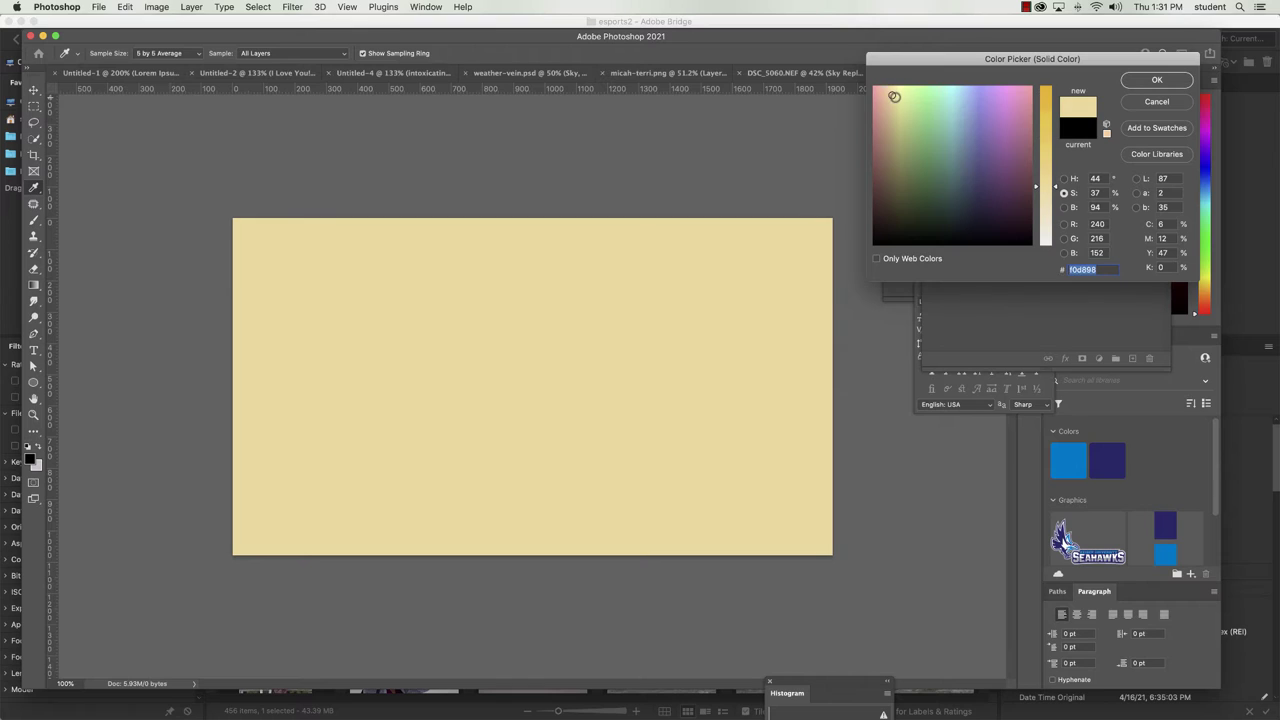
pyautogui.click(895, 95)
pyautogui.moveTo(895, 95); pyautogui.dragTo(894, 95)
# Accept pale beige for Color Fill 1, then trial and cancel a saturated yellow.
pyautogui.click(1157, 80)
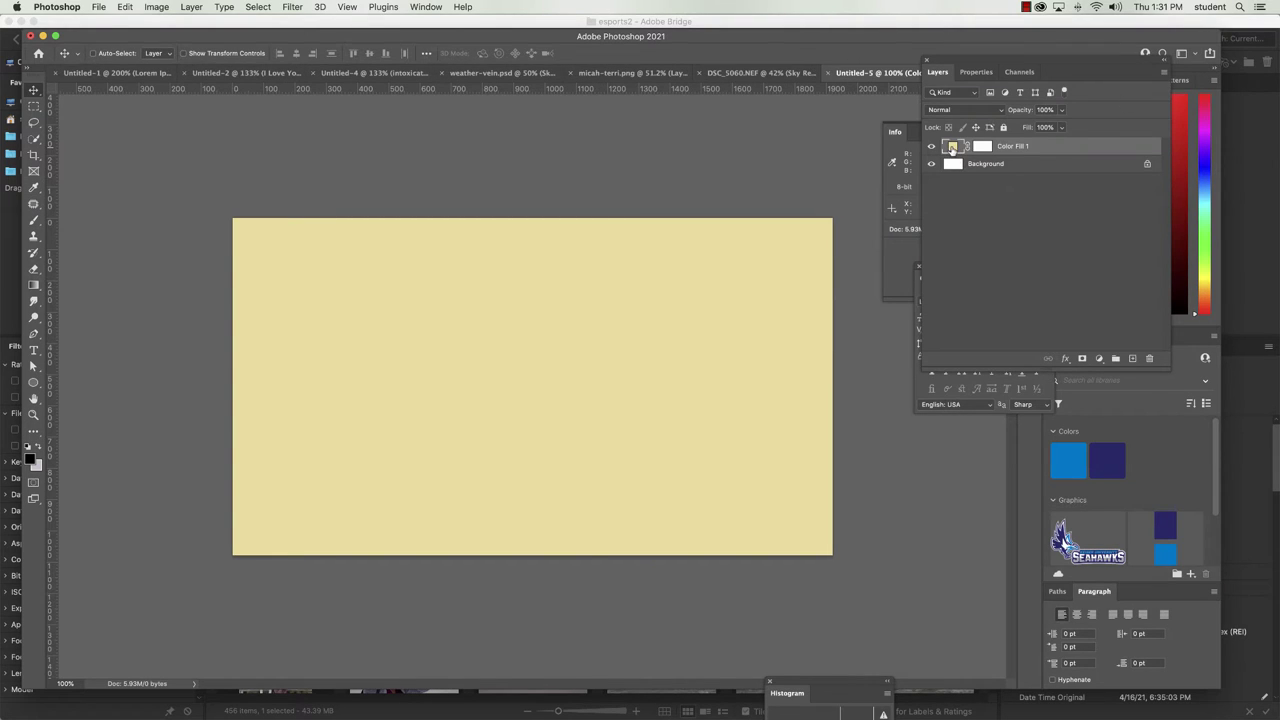
pyautogui.doubleClick(952, 148)
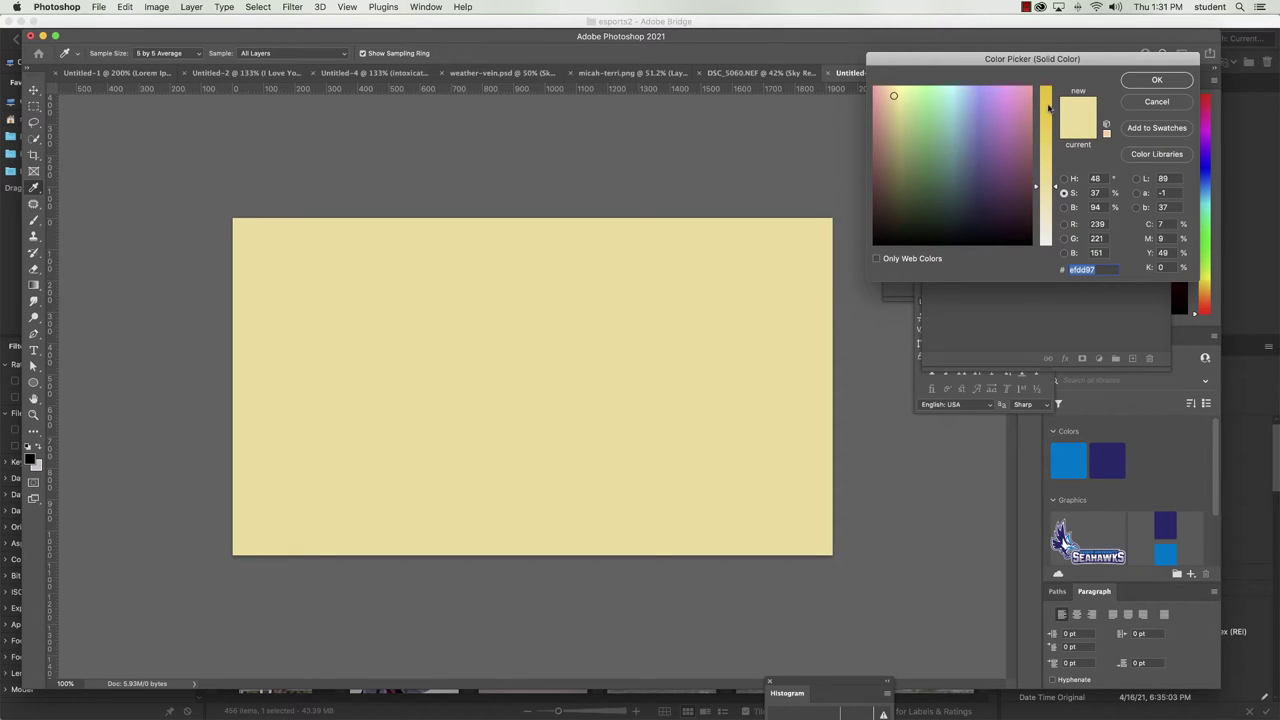
pyautogui.click(1047, 97)
pyautogui.click(1157, 101)
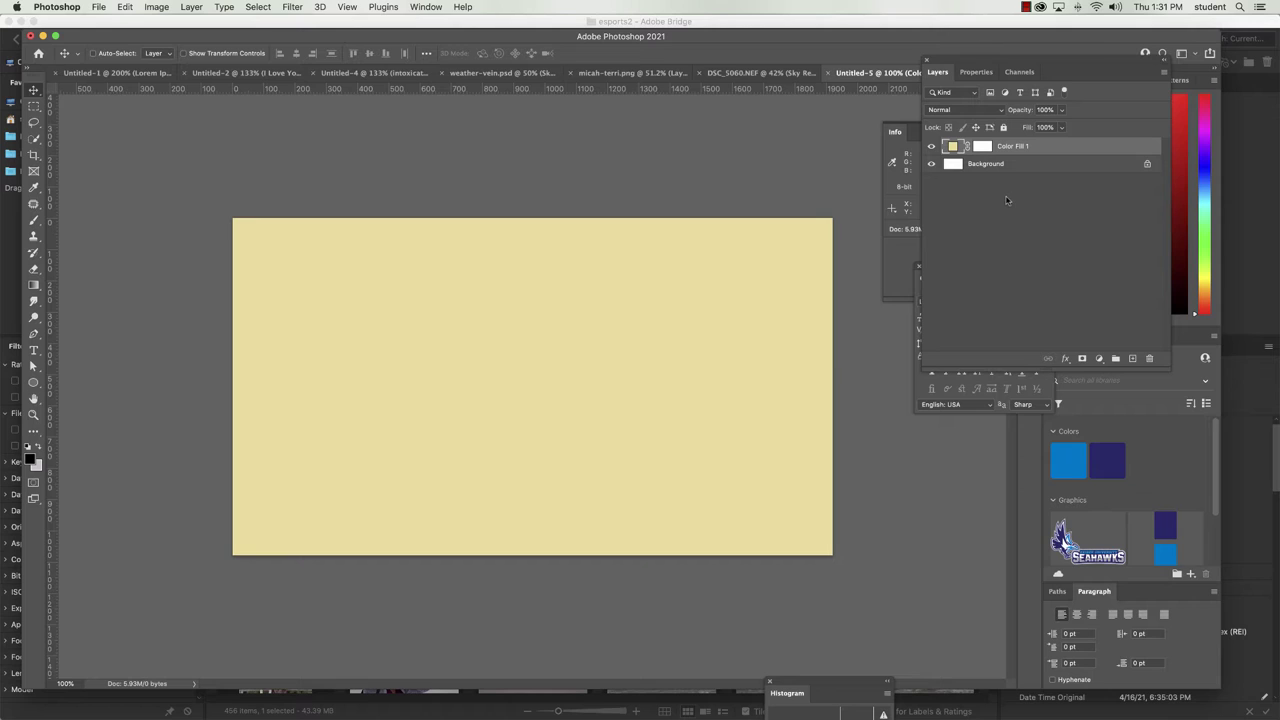
# Add a Pattern Fill layer and browse the Grass and Trees pattern folders.
pyautogui.click(1100, 359)
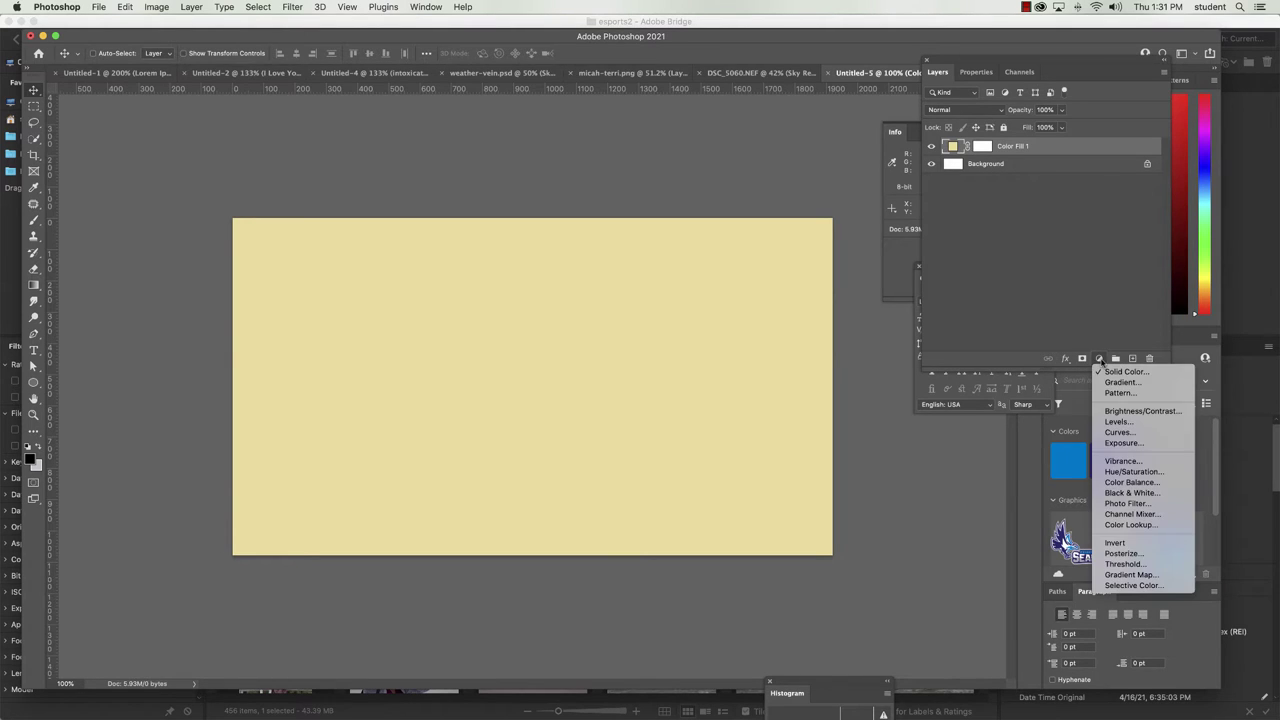
pyautogui.click(1112, 399)
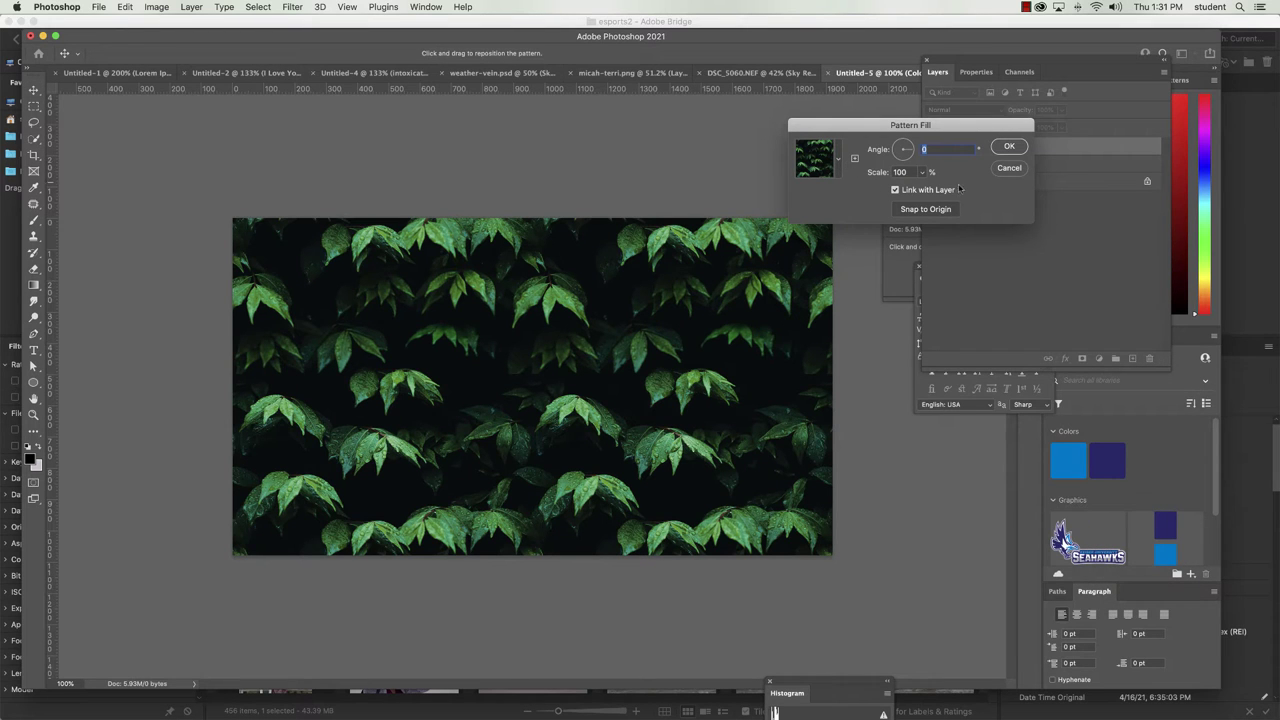
pyautogui.click(838, 159)
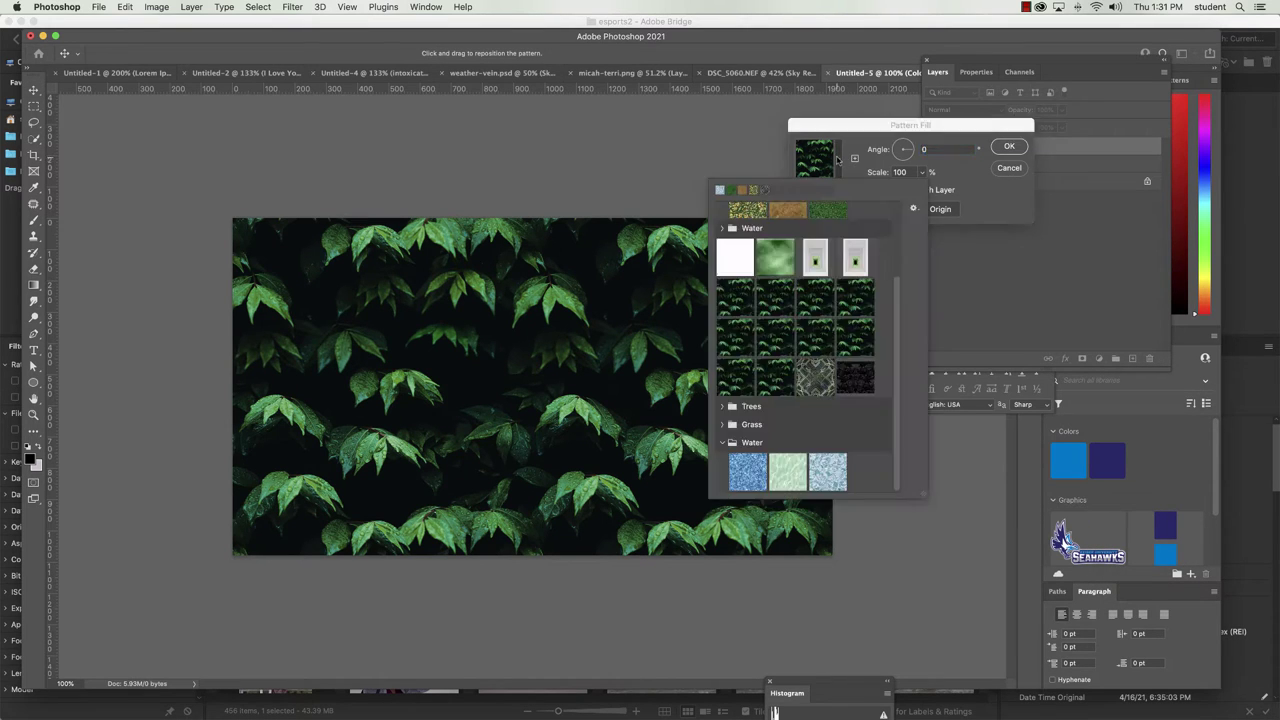
pyautogui.click(723, 424)
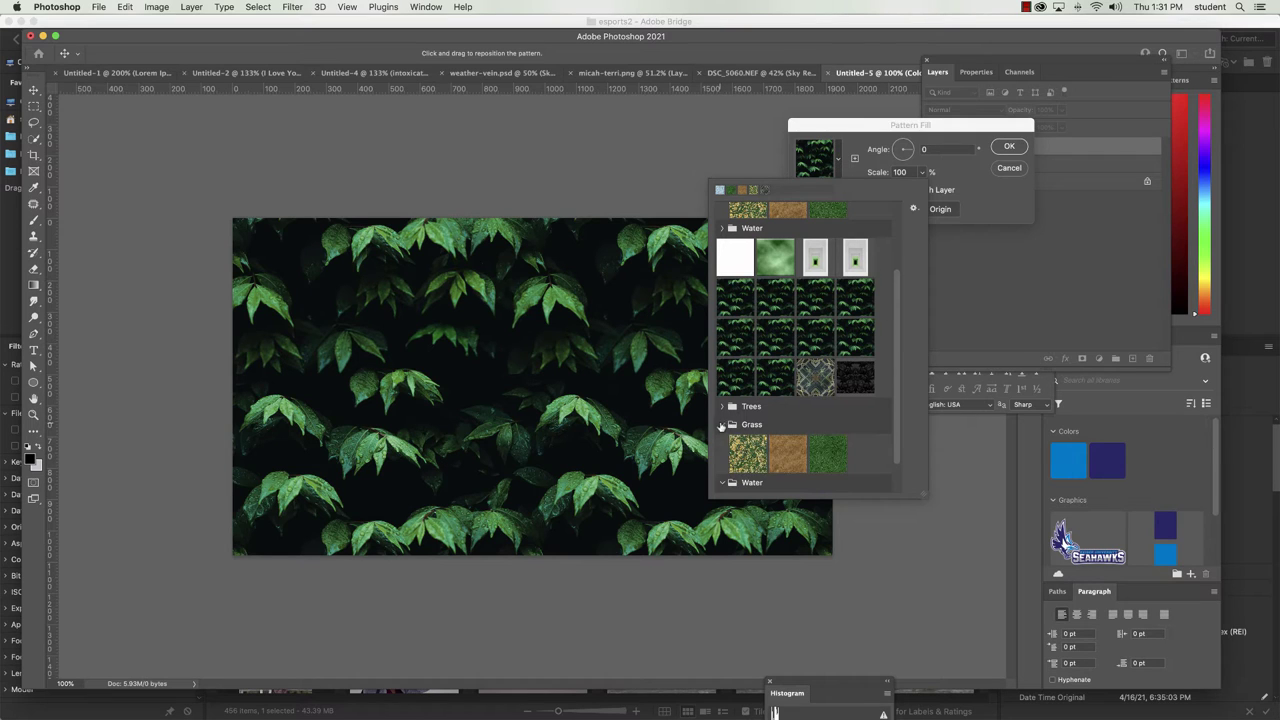
pyautogui.click(721, 408)
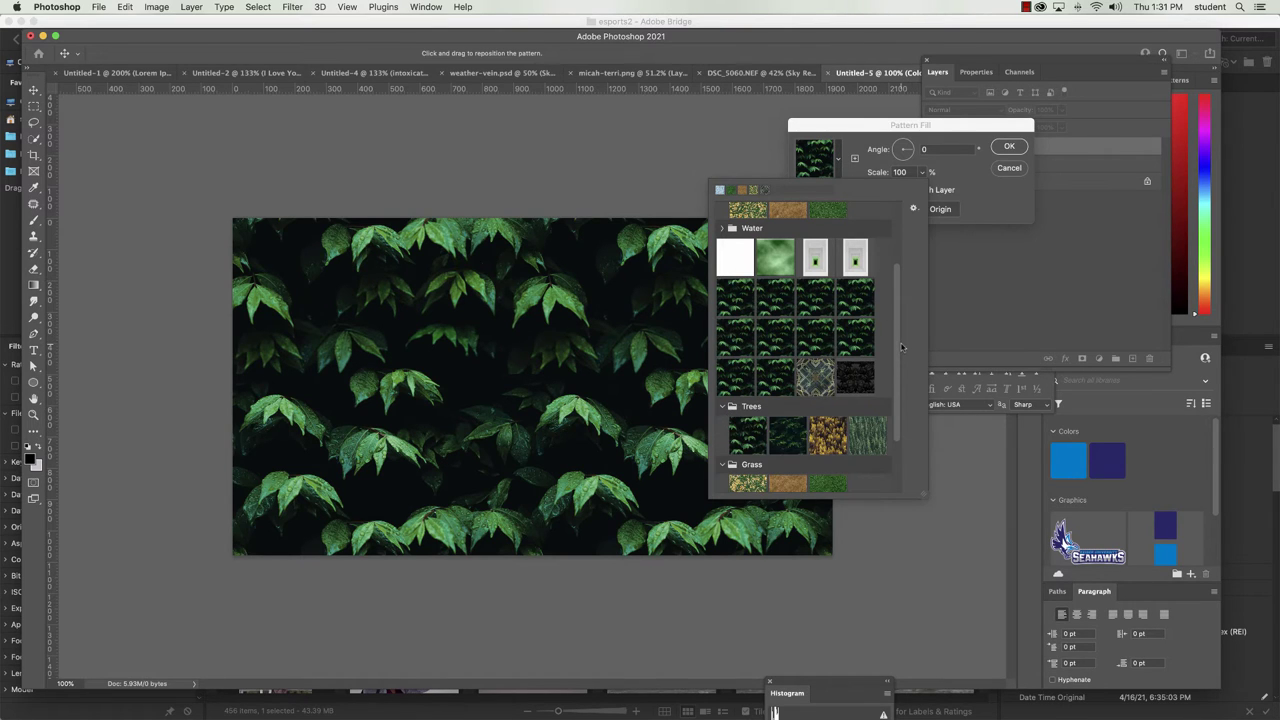
pyautogui.scroll(-3, 896, 435)
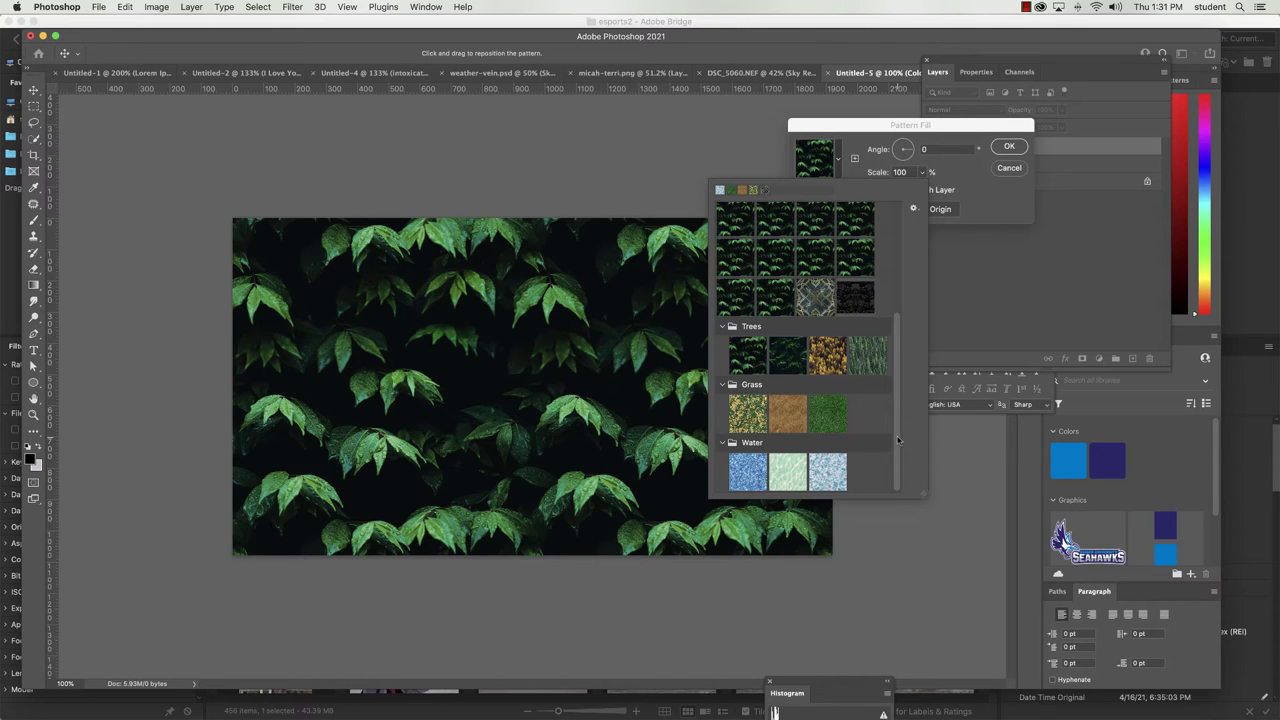
pyautogui.moveTo(896, 442); pyautogui.dragTo(894, 284)
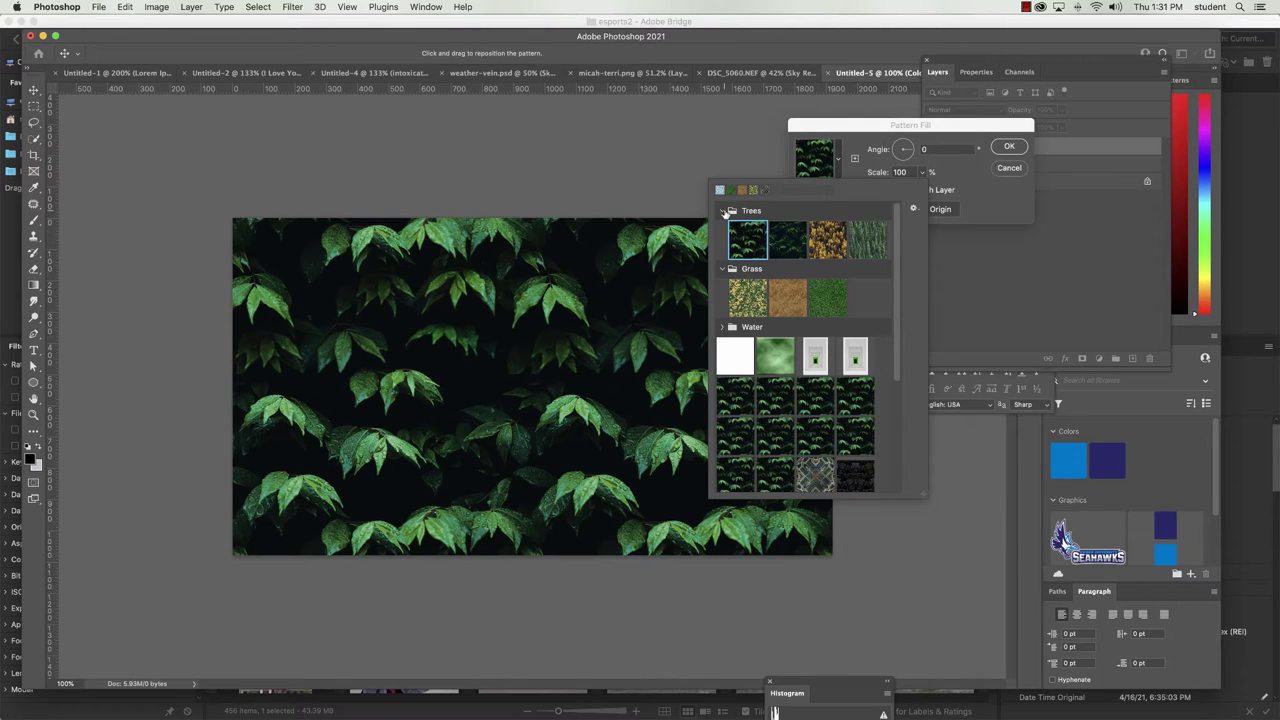
# Collapse the Trees, Grass and Water groups and choose the geometric art-deco pattern.
pyautogui.click(725, 212)
pyautogui.click(722, 229)
pyautogui.click(722, 247)
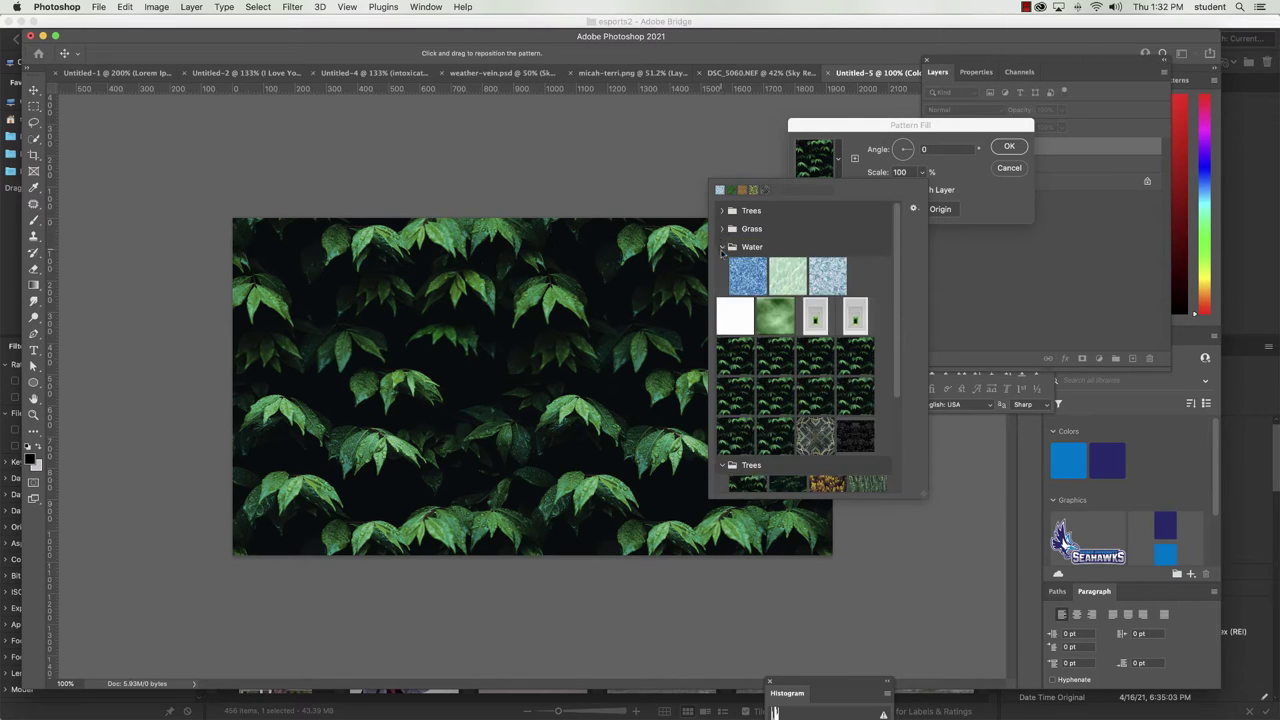
pyautogui.click(722, 247)
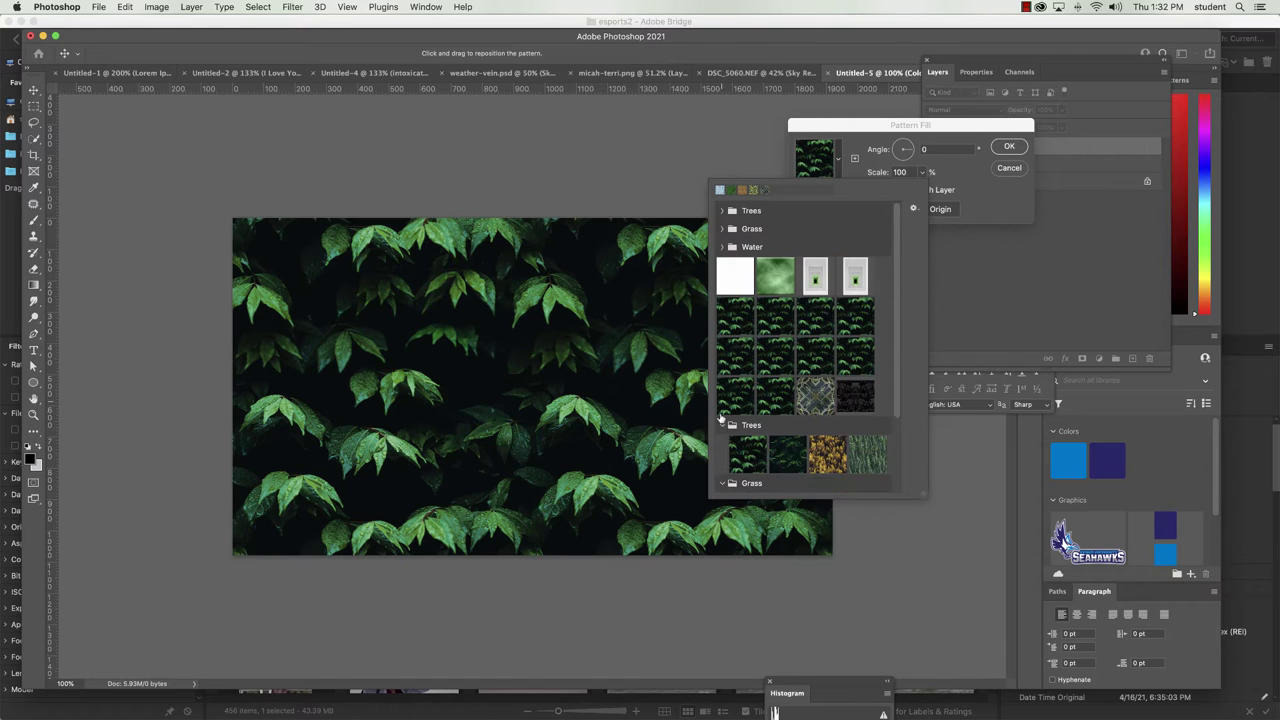
pyautogui.click(722, 247)
pyautogui.click(722, 249)
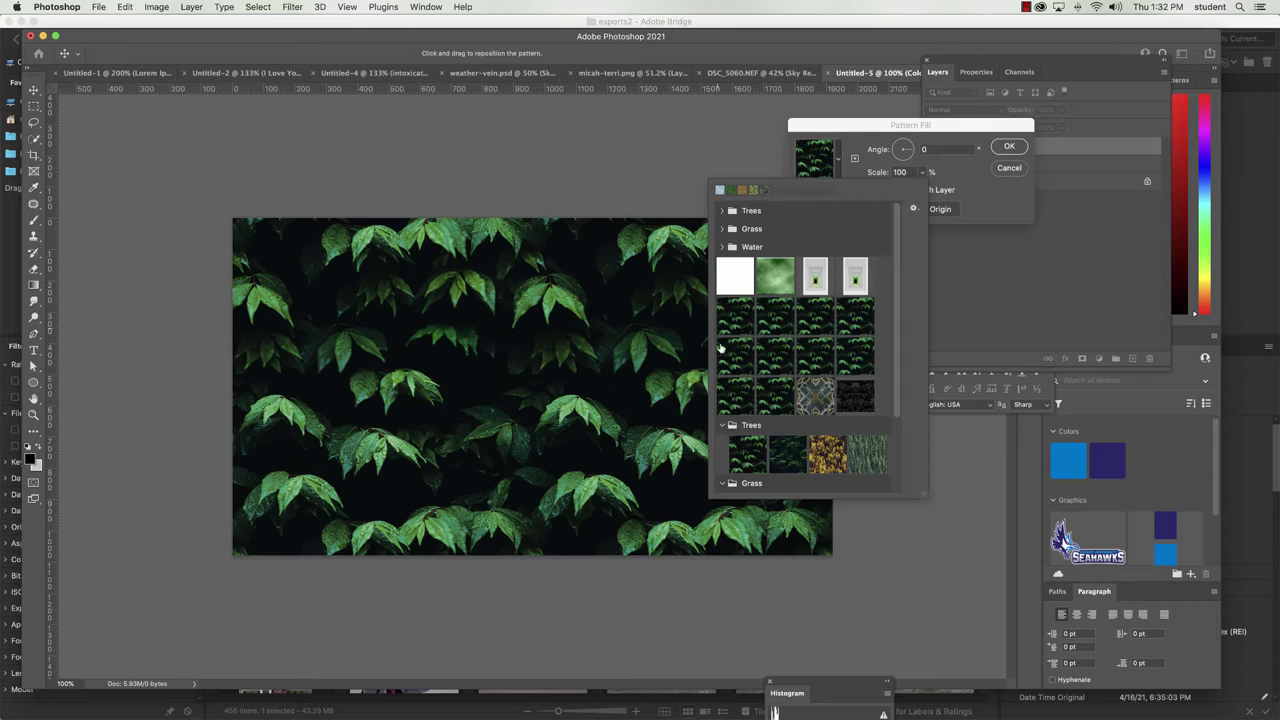
pyautogui.click(722, 425)
pyautogui.click(722, 443)
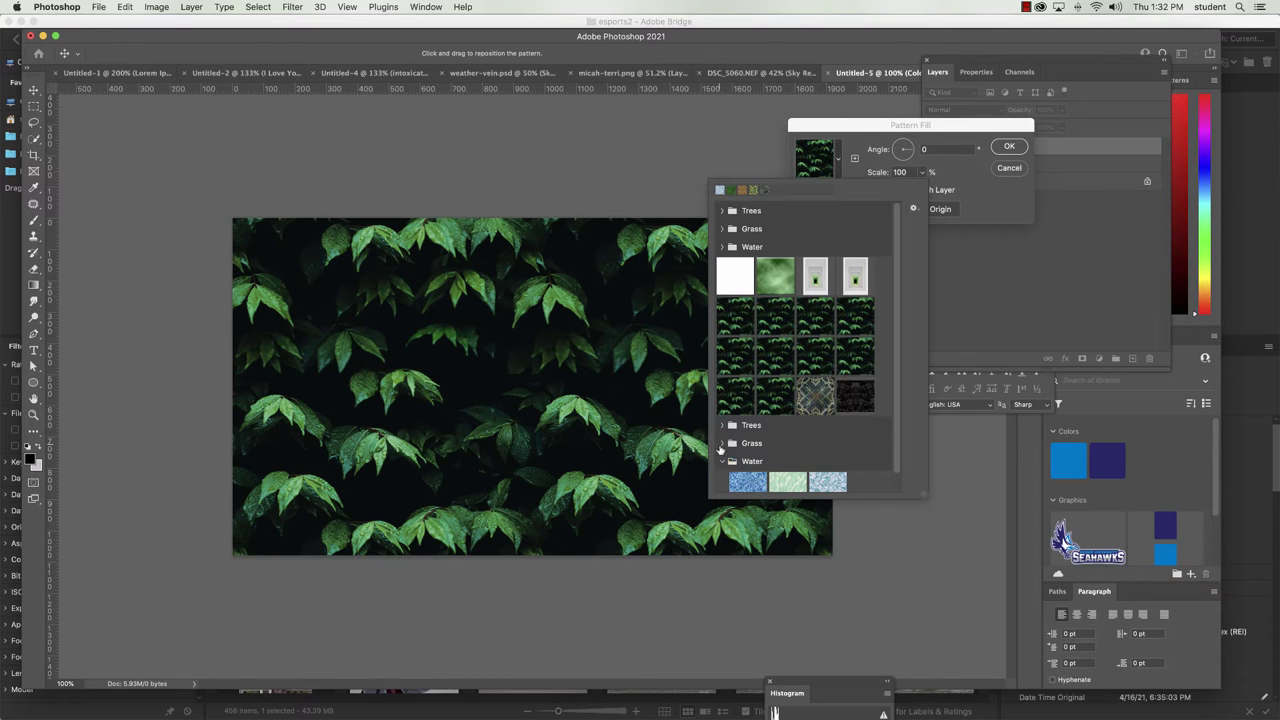
pyautogui.click(722, 461)
pyautogui.click(721, 247)
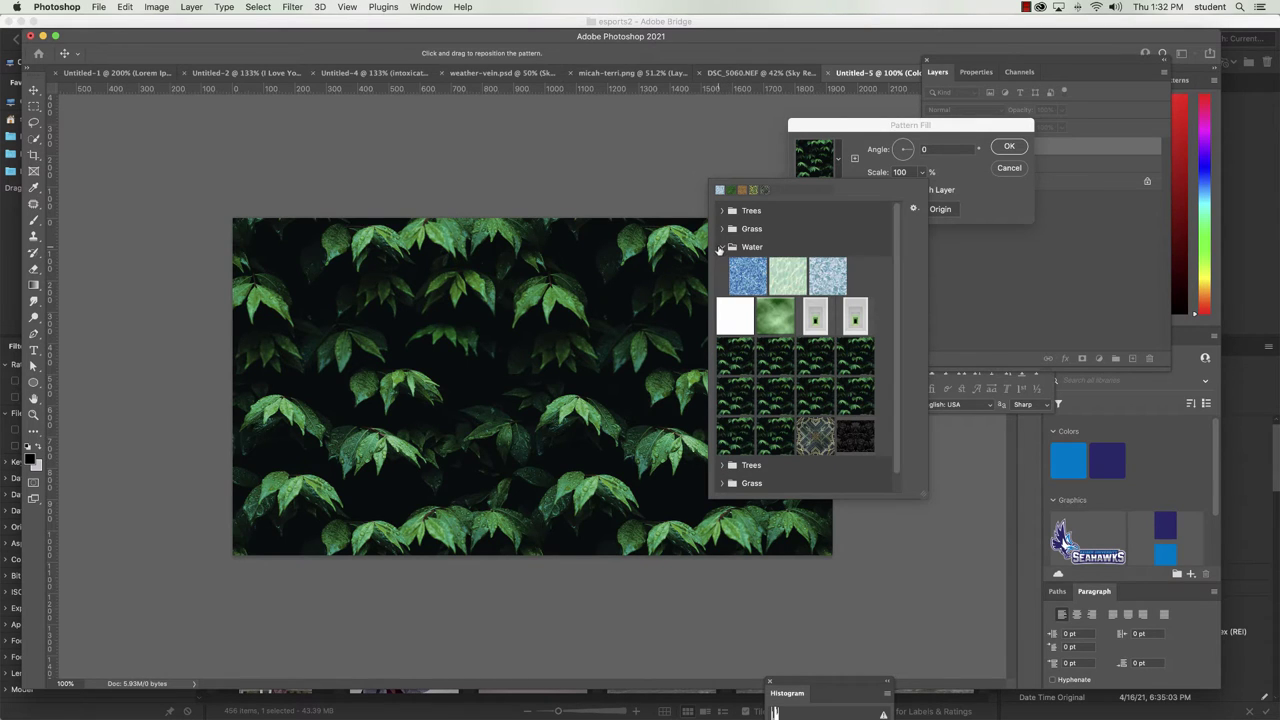
pyautogui.click(816, 426)
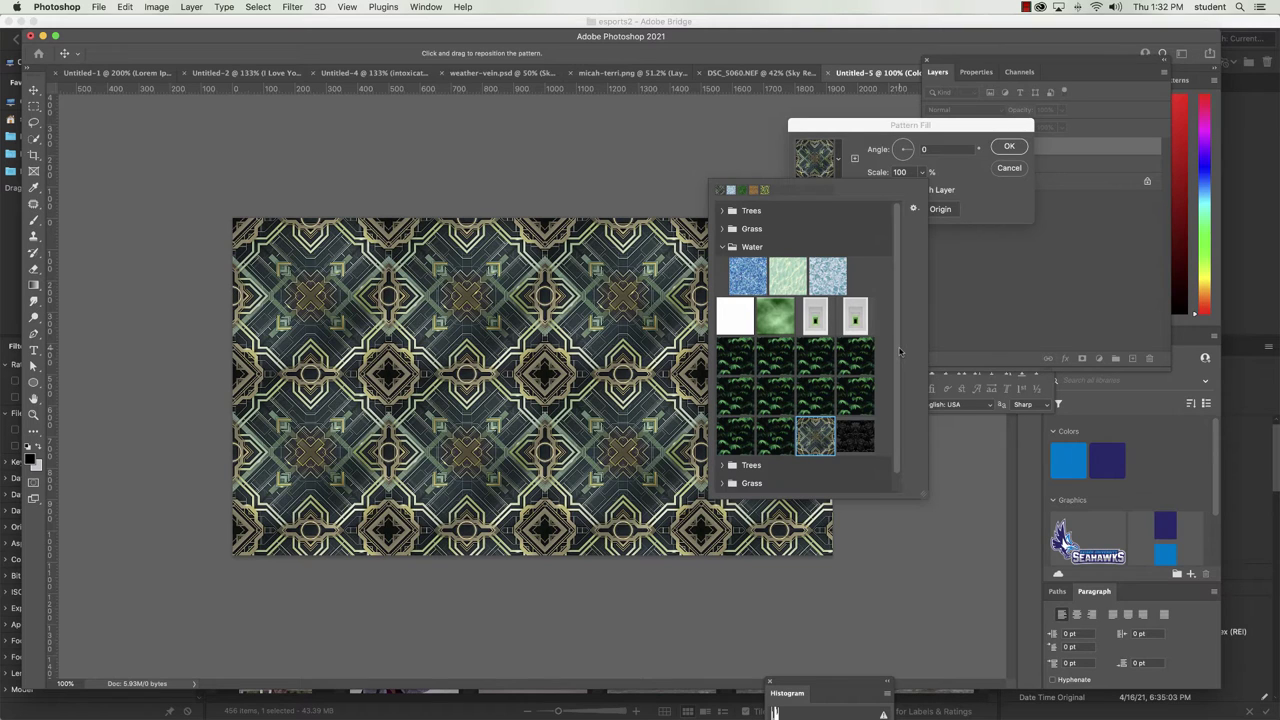
pyautogui.click(913, 208)
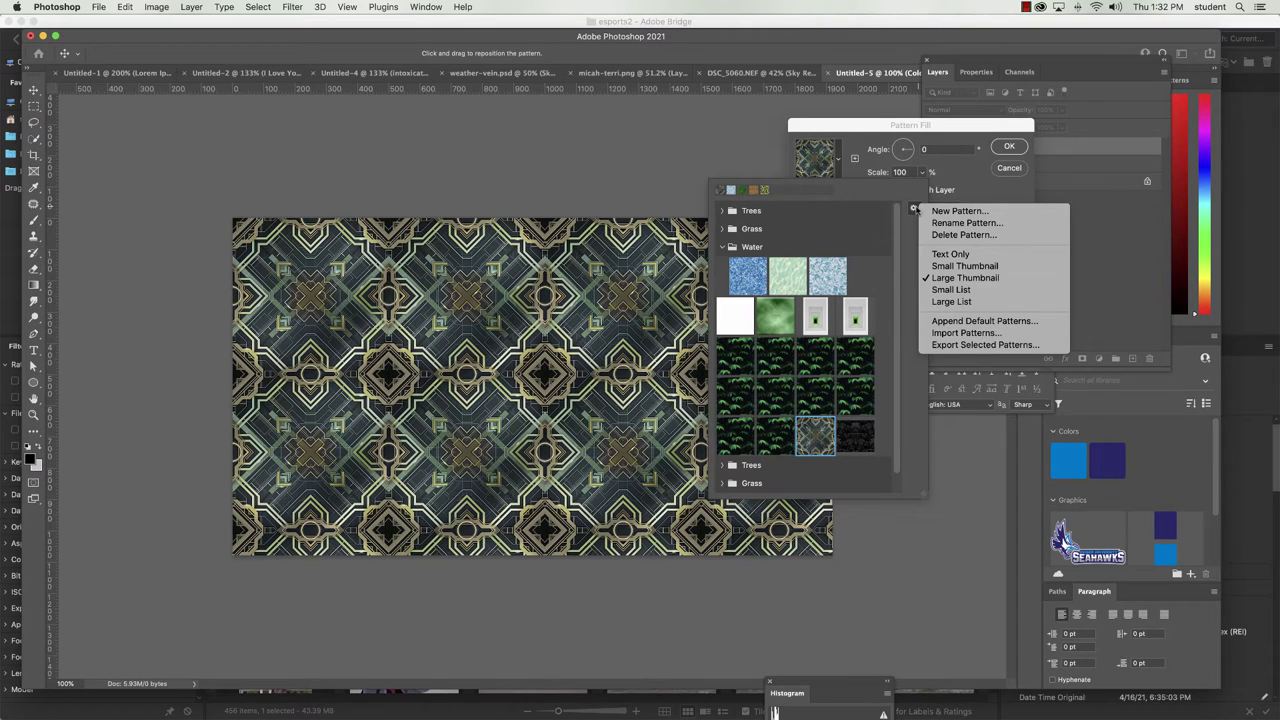
pyautogui.click(976, 333)
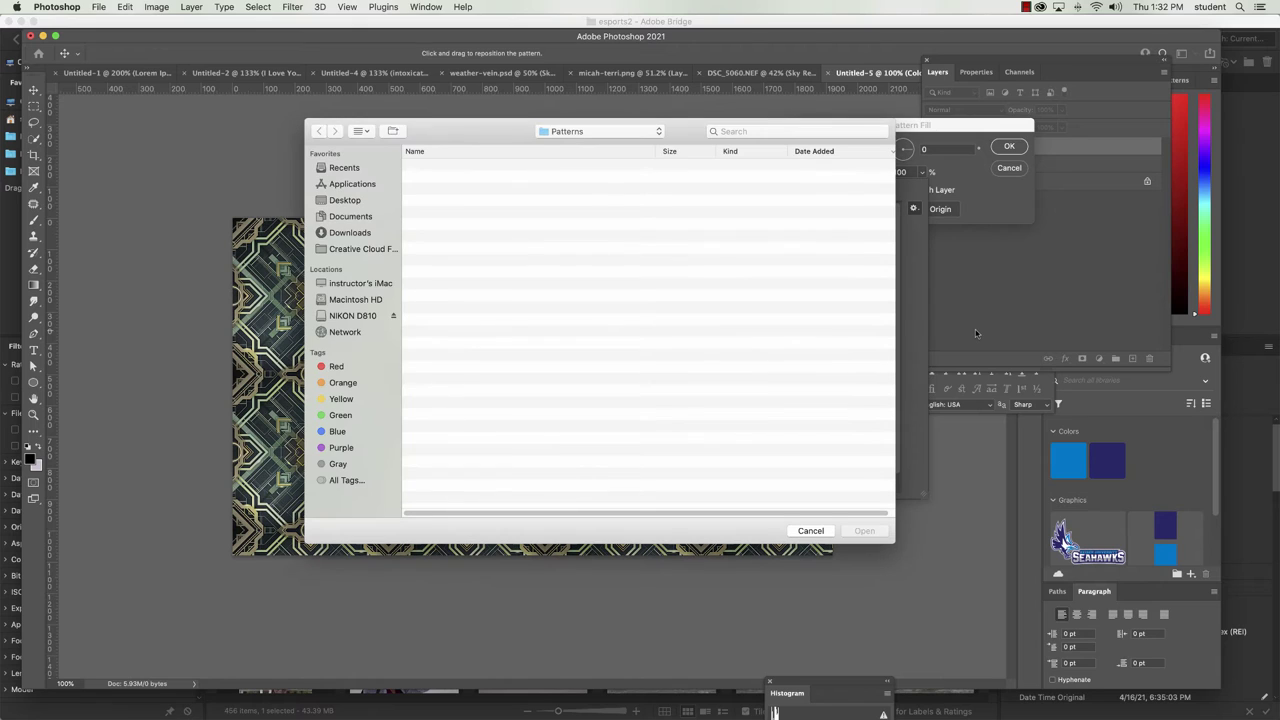
pyautogui.click(350, 234)
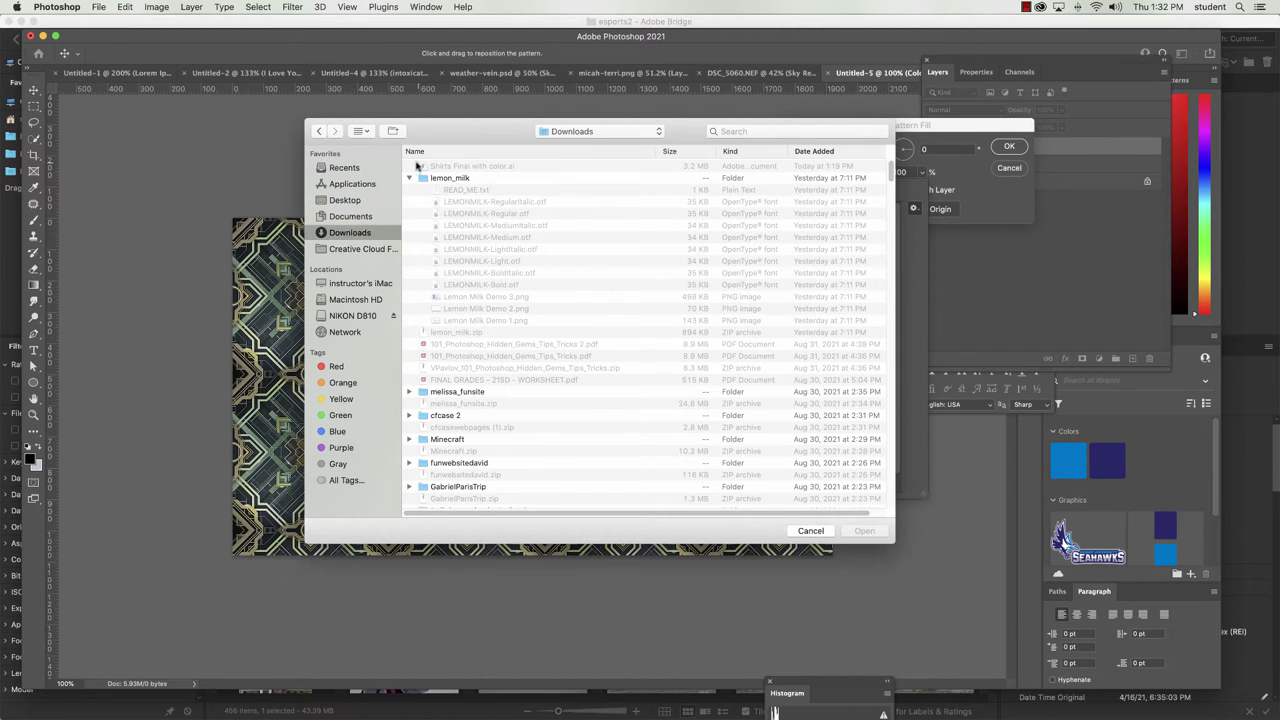
pyautogui.click(409, 178)
pyautogui.click(409, 178)
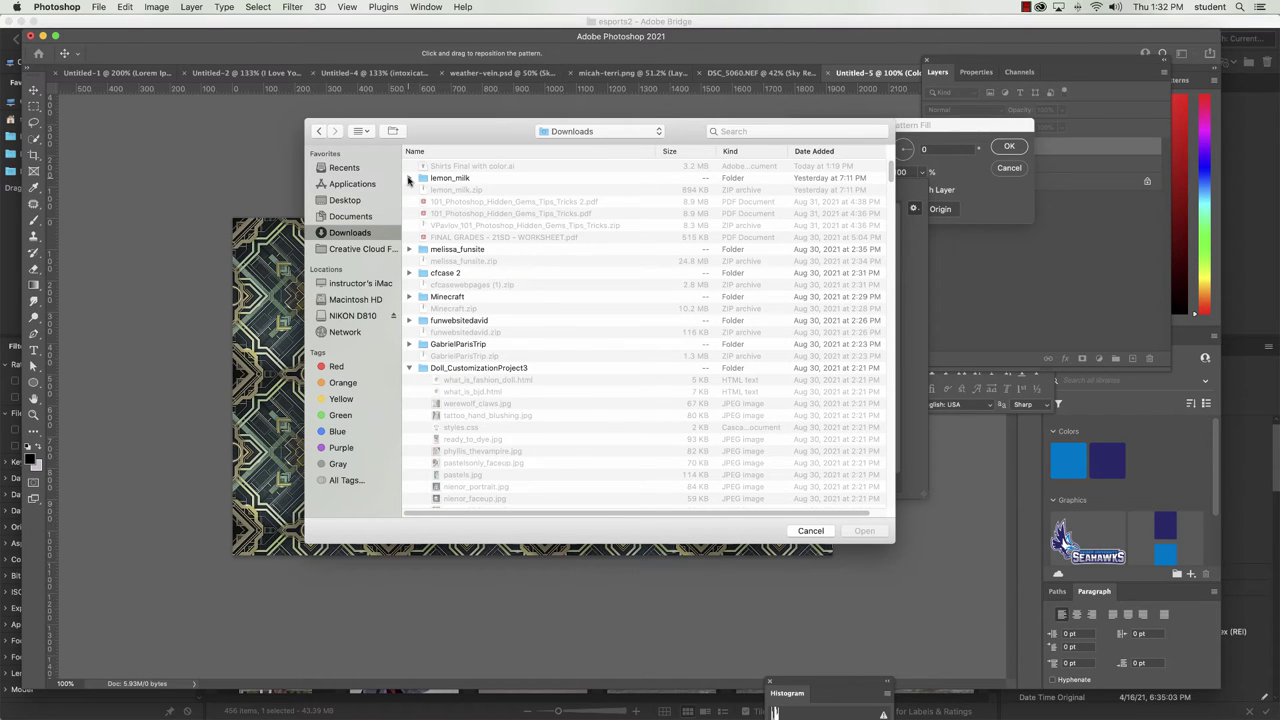
pyautogui.click(810, 531)
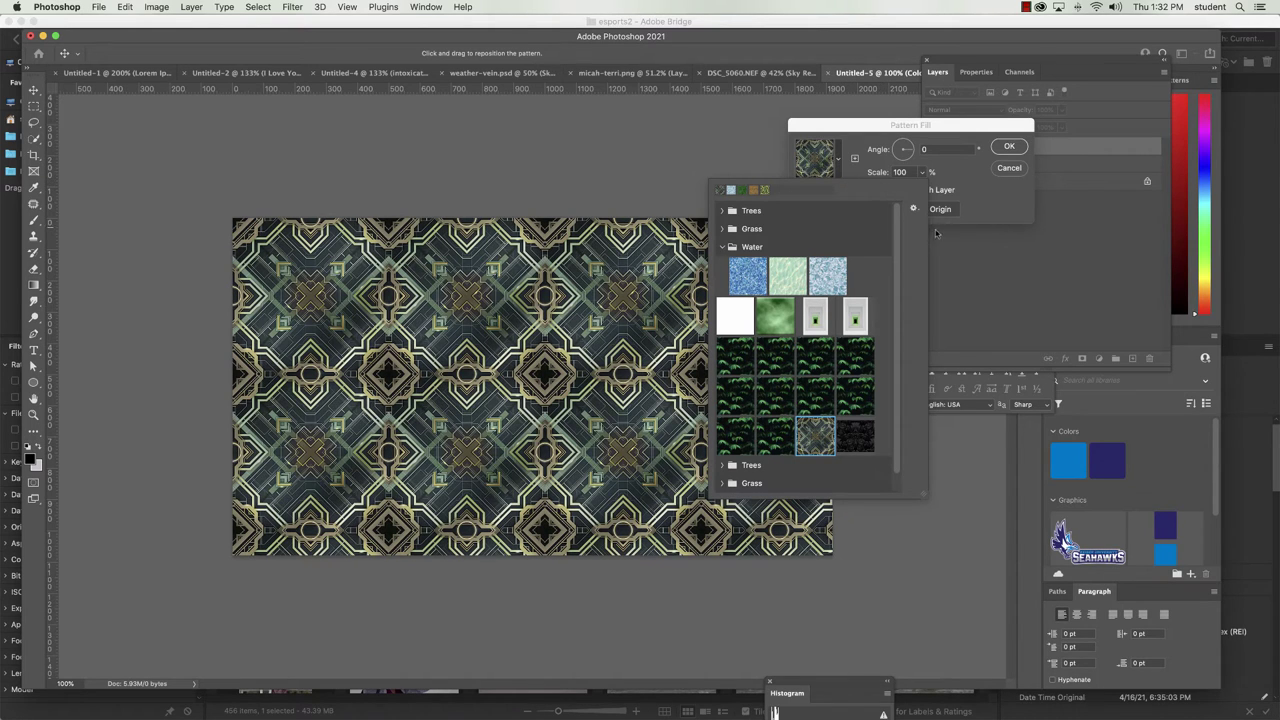
# Scale the art-deco pattern down to 67% and confirm the Pattern Fill 1 layer.
pyautogui.click(991, 208)
pyautogui.click(921, 172)
pyautogui.moveTo(921, 189); pyautogui.dragTo(919, 189)
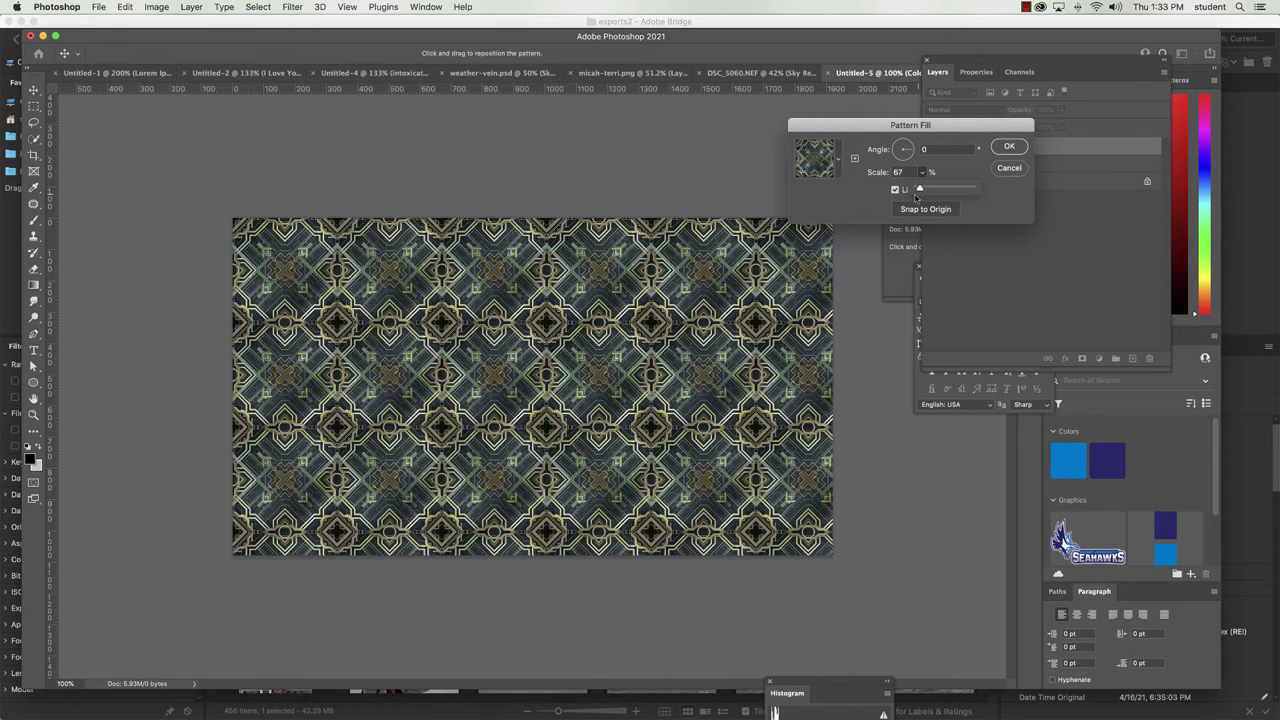
pyautogui.click(1009, 147)
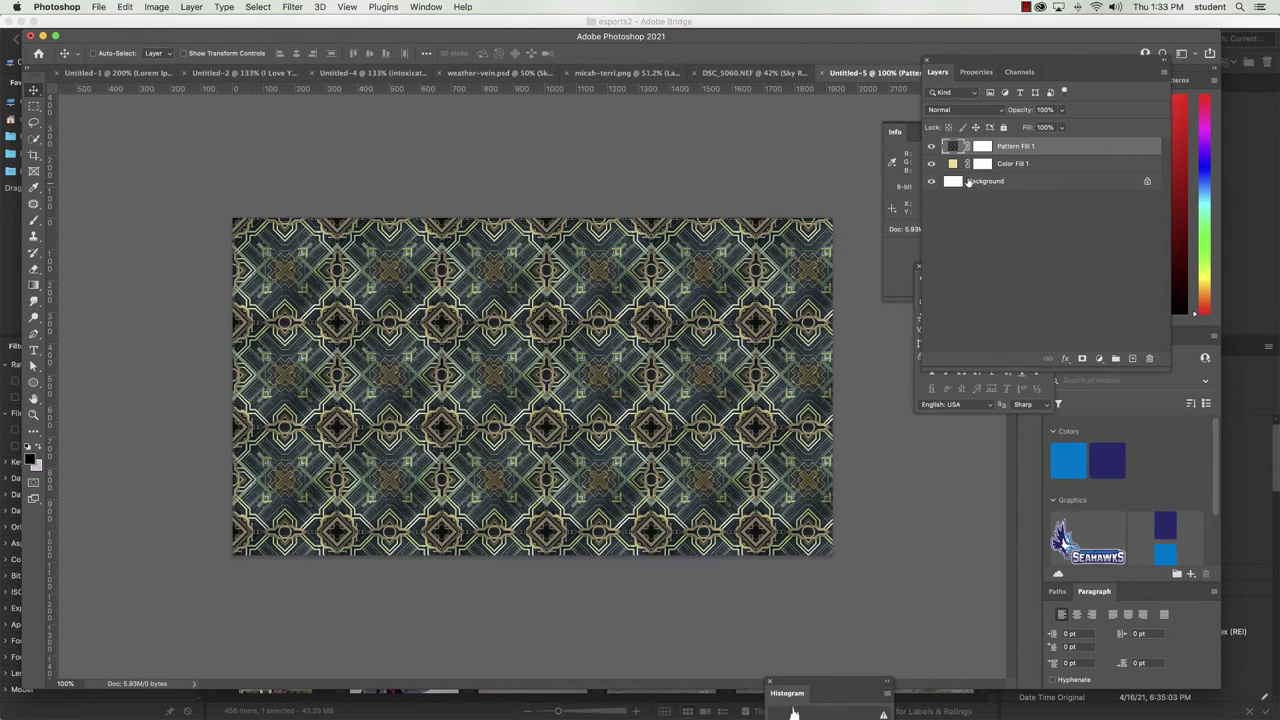
pyautogui.click(1001, 111)
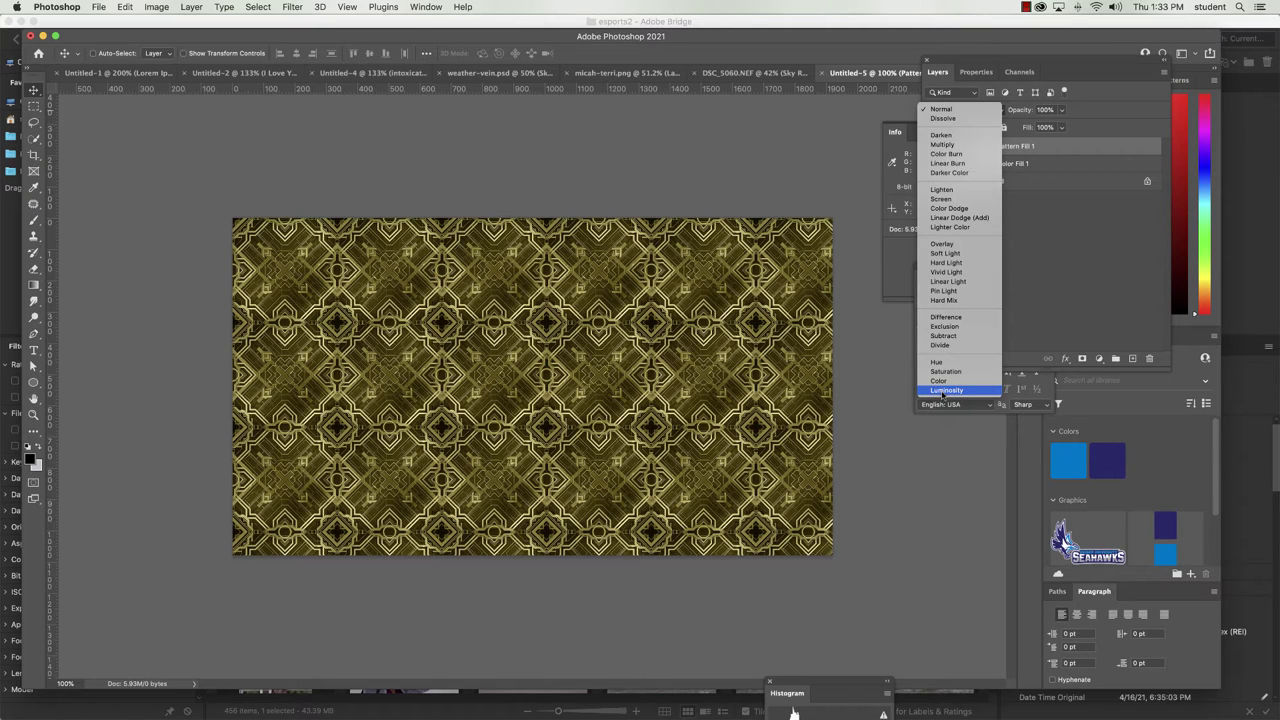
# Set Pattern Fill 1's blend mode to Luminosity.
pyautogui.click(942, 392)
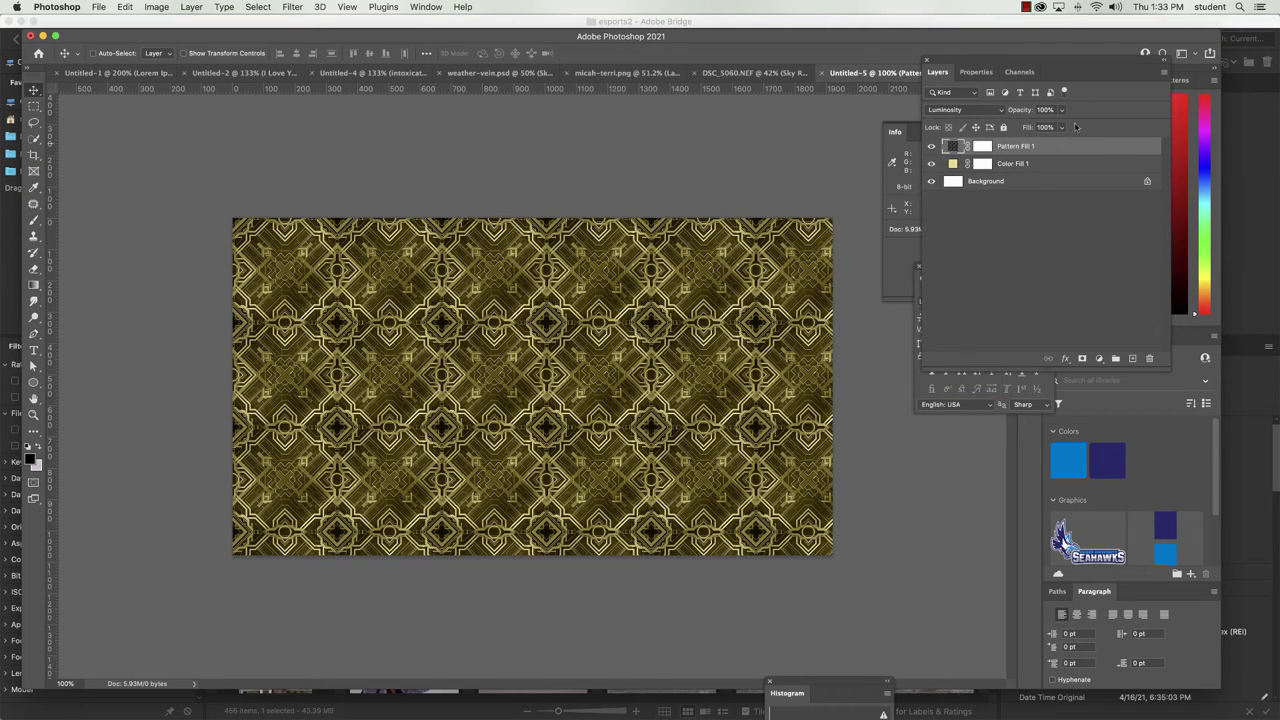
# Reduce Pattern Fill 1's scale to 17% for a finer art-deco texture.
pyautogui.doubleClick(956, 147)
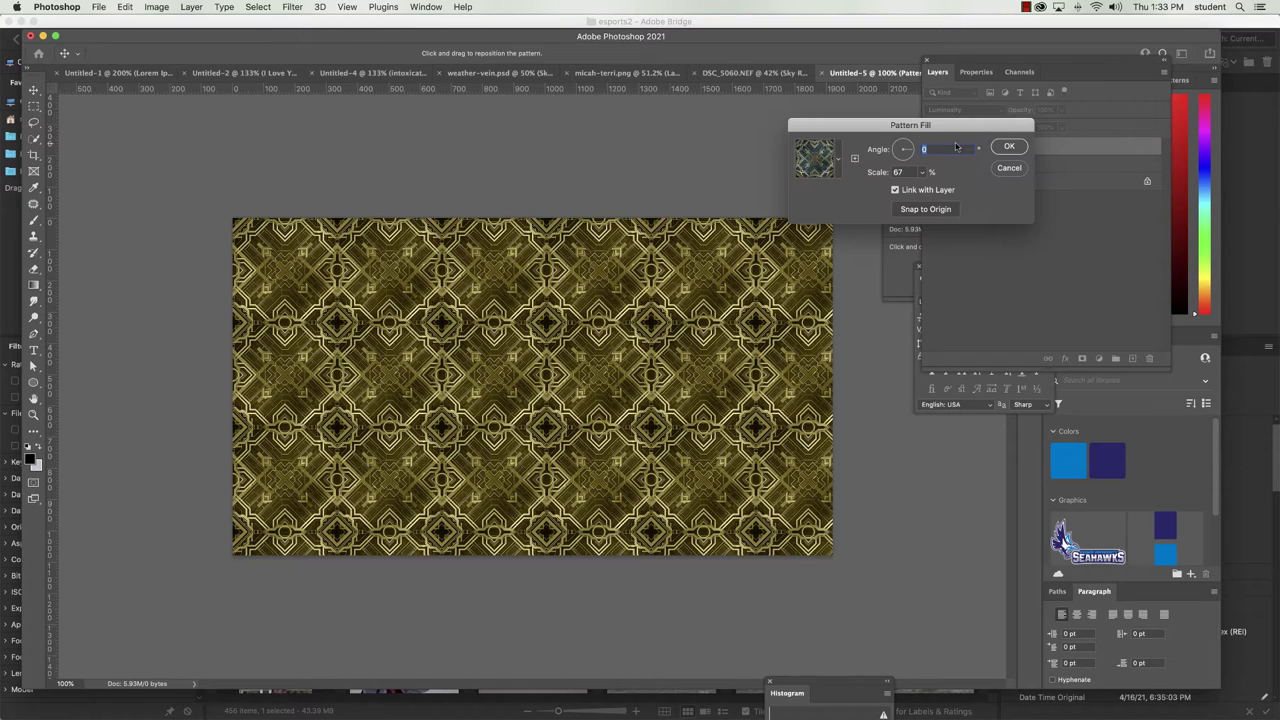
pyautogui.doubleClick(899, 172)
pyautogui.click(923, 173)
pyautogui.moveTo(921, 190); pyautogui.dragTo(918, 191)
pyautogui.press('Up')
pyautogui.press('Up')
pyautogui.press('Up')
pyautogui.press('Up')
pyautogui.press('Up')
pyautogui.press('Up')
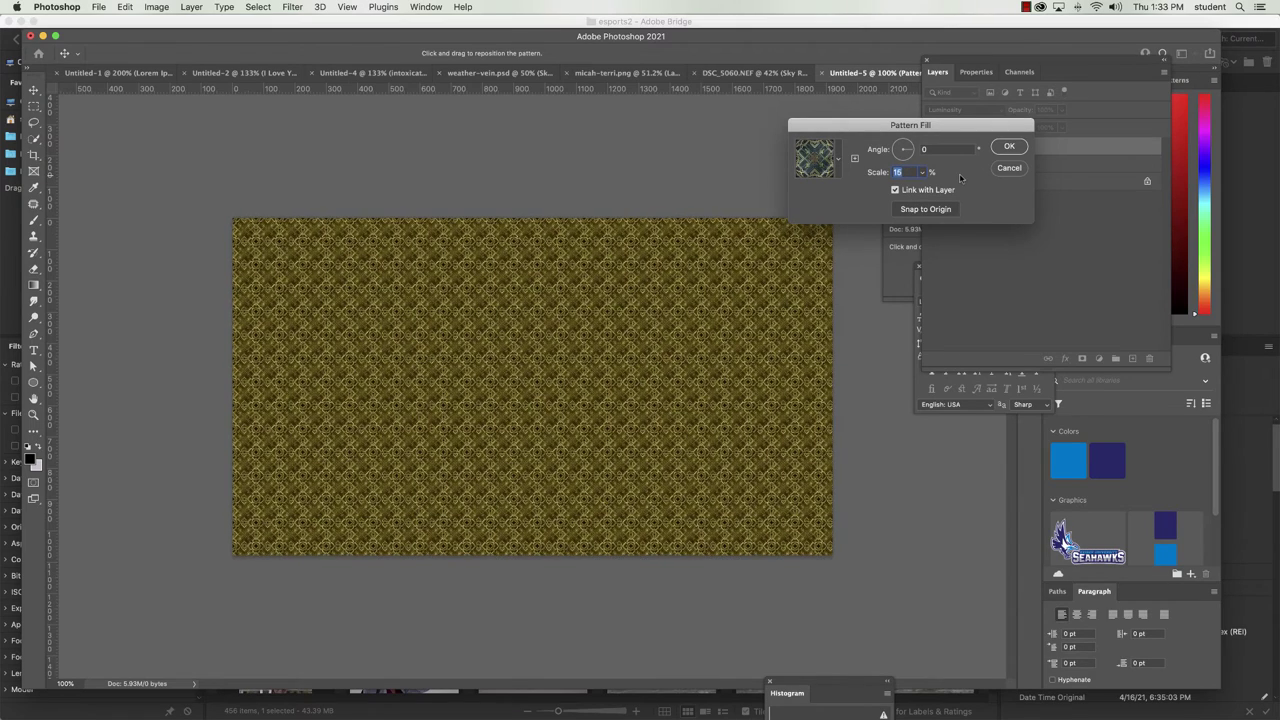
pyautogui.press('Down')
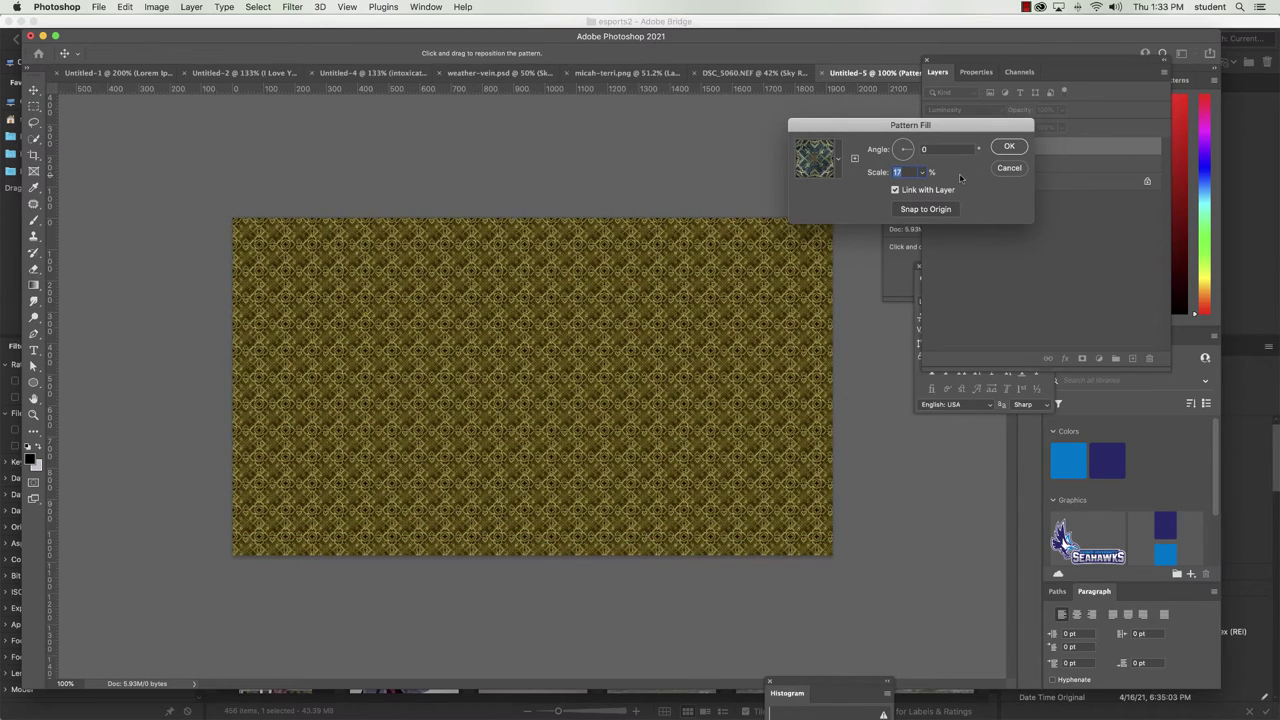
pyautogui.click(1009, 147)
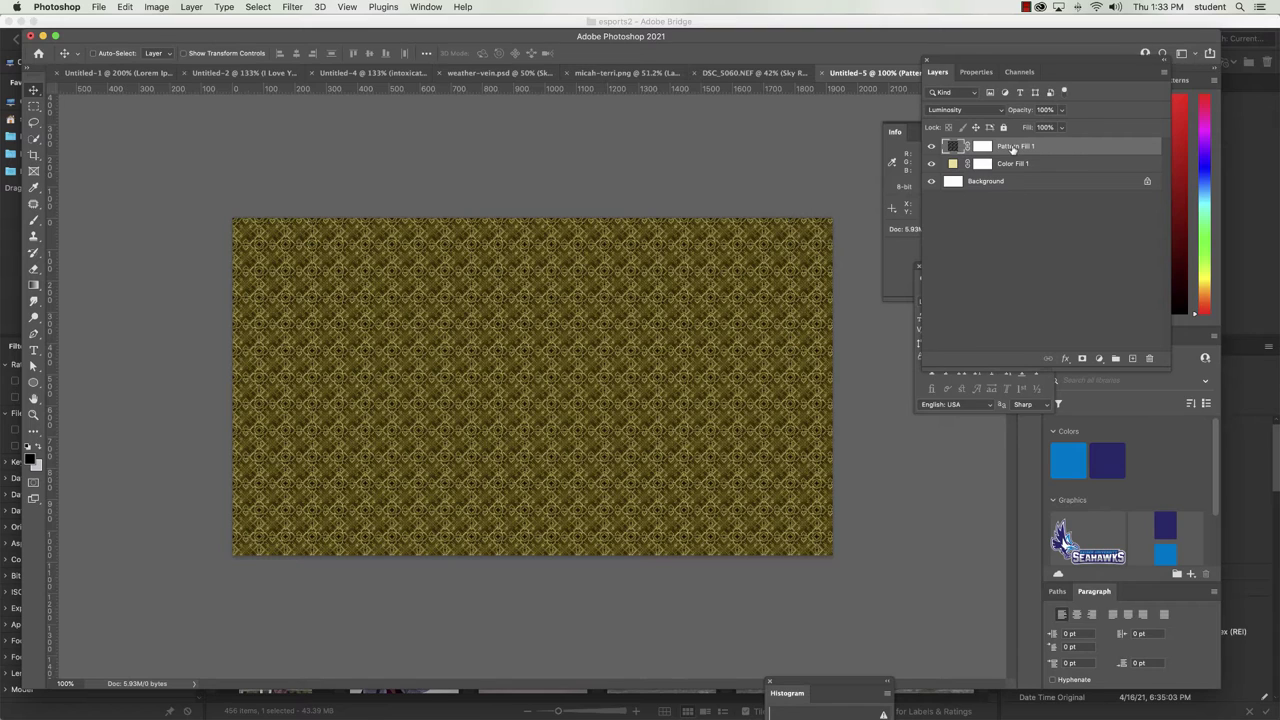
# Lower Pattern Fill 1's opacity to around 26% and deselect the layer.
pyautogui.click(1050, 109)
pyautogui.write('10')
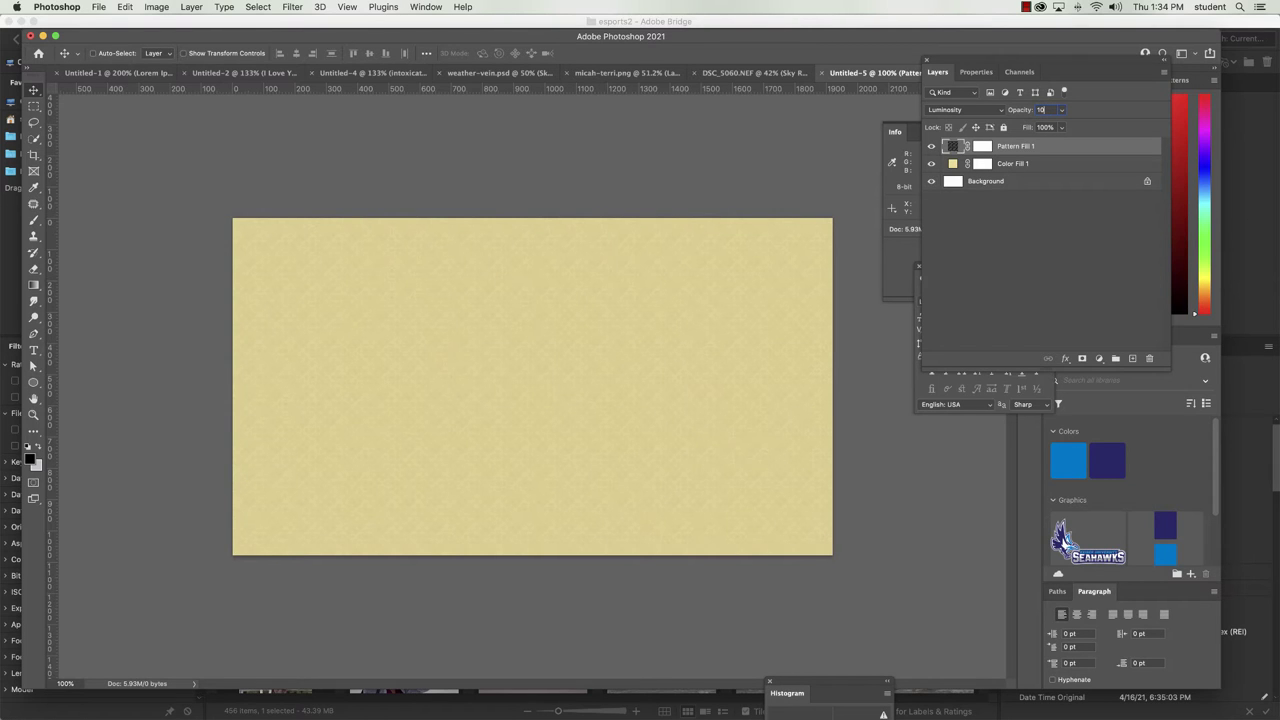
pyautogui.press('Up')
pyautogui.press('Up')
pyautogui.press('Up')
pyautogui.press('Up')
pyautogui.press('Up')
pyautogui.press('Up')
pyautogui.press('Up')
pyautogui.press('Up')
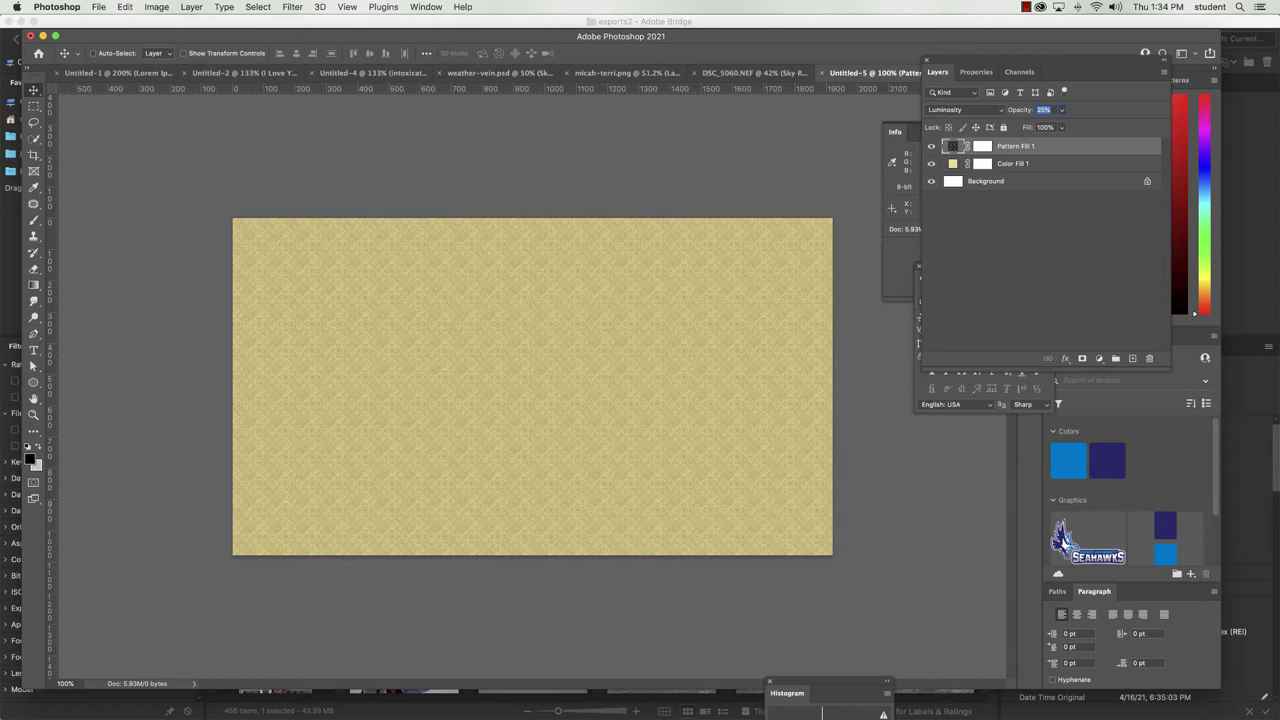
pyautogui.click(1035, 241)
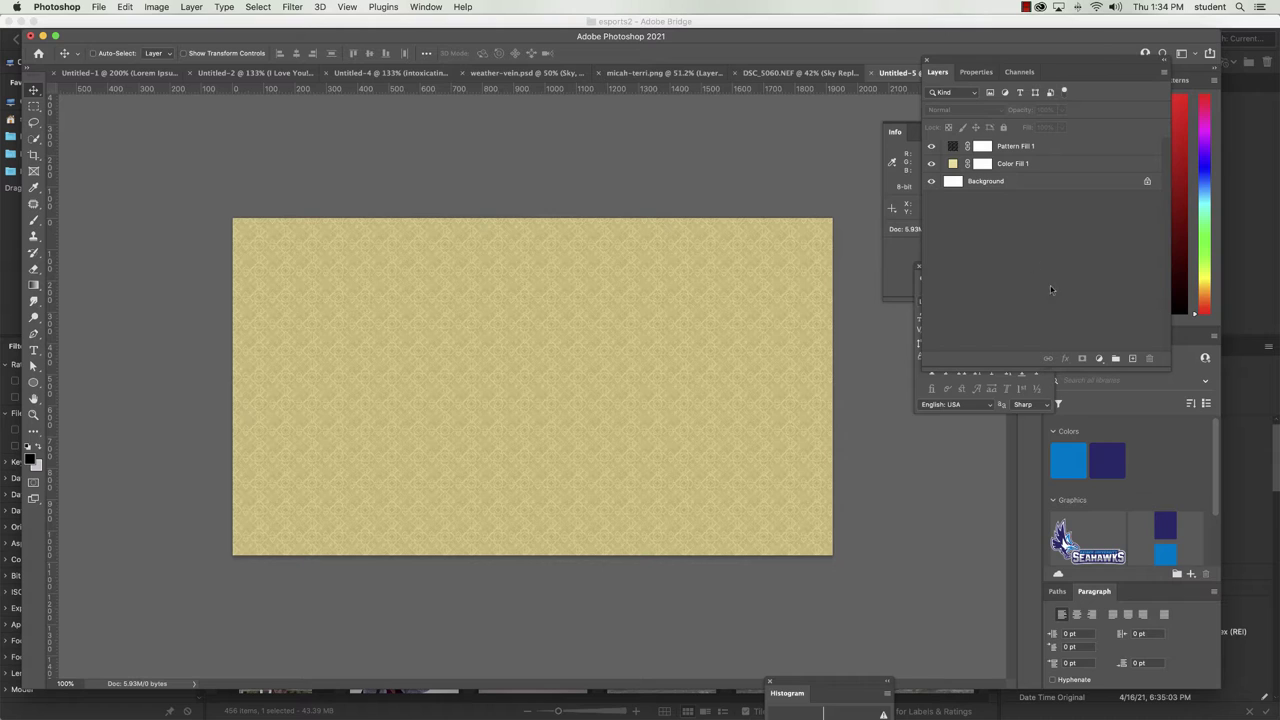
# Add a Gradient Fill layer and try the radial and angle gradient styles.
pyautogui.click(1099, 358)
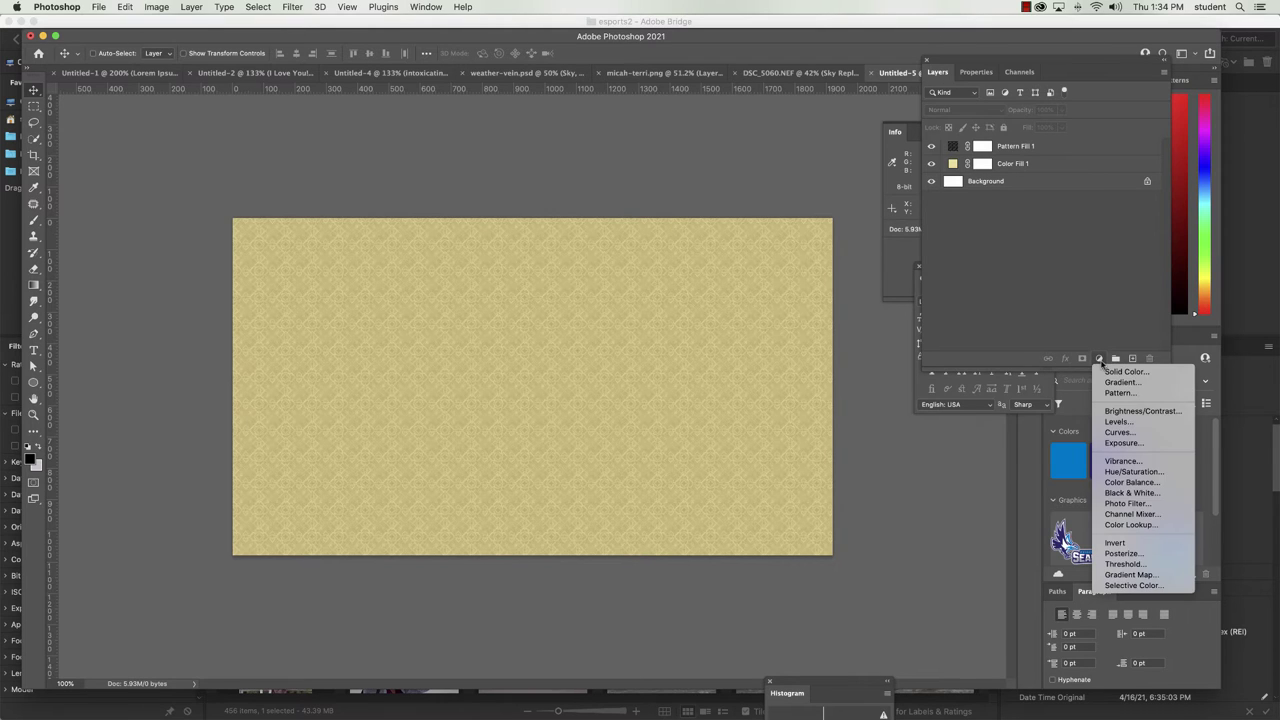
pyautogui.click(1118, 382)
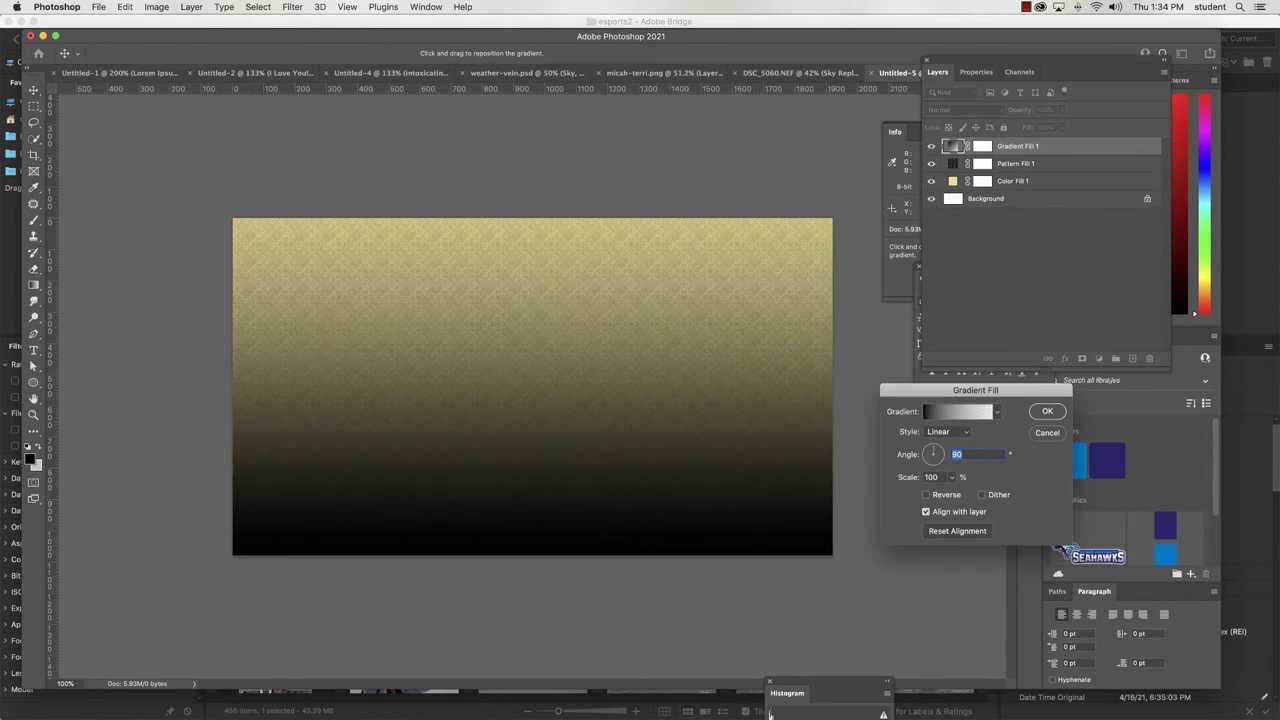
pyautogui.click(997, 412)
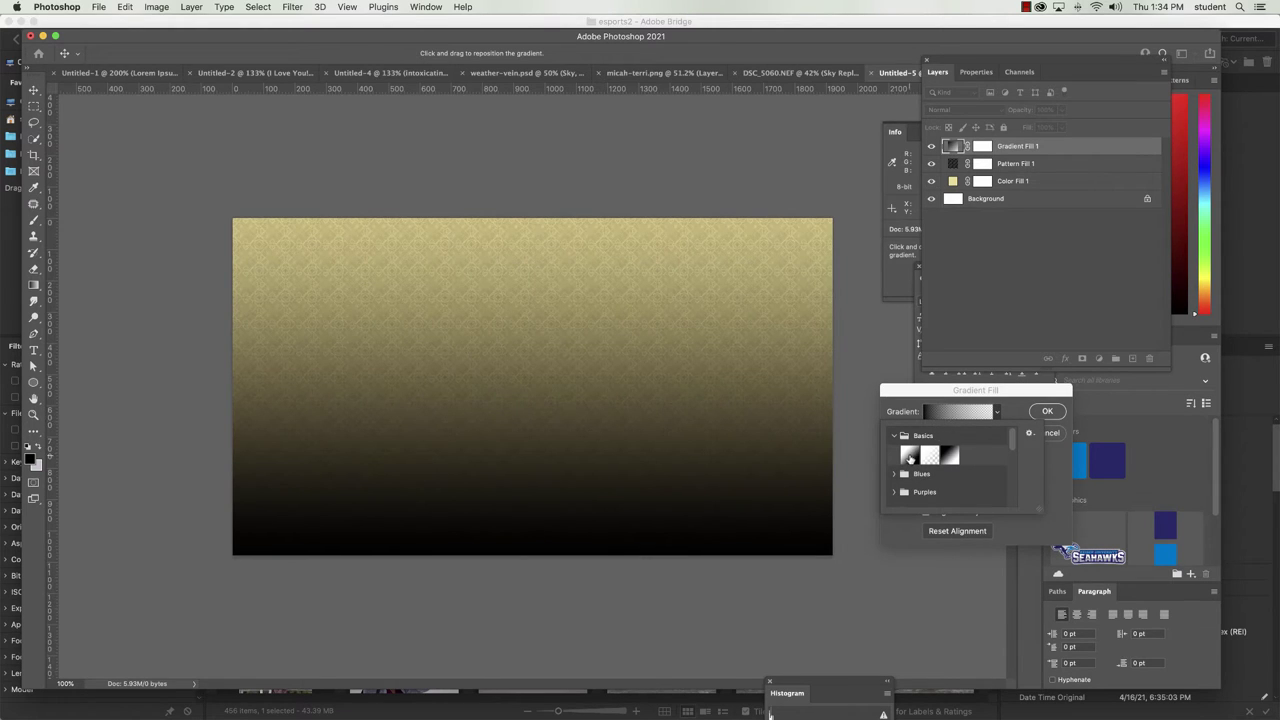
pyautogui.click(1060, 475)
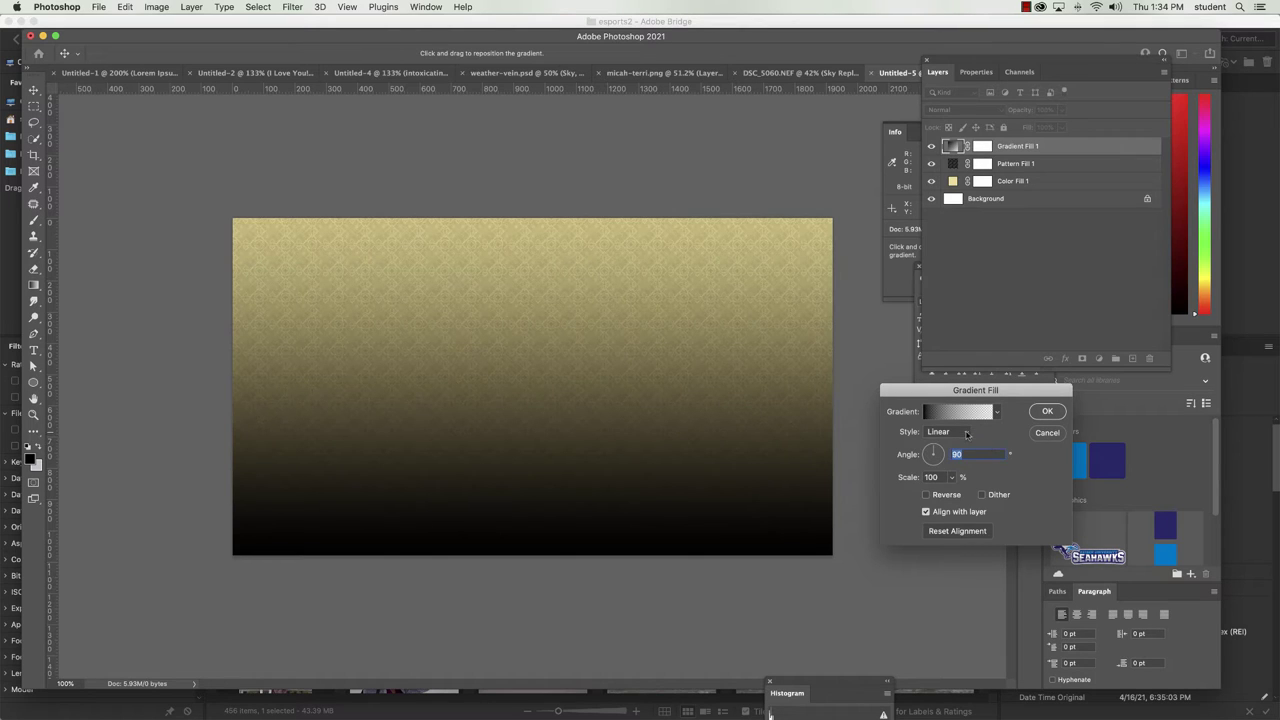
pyautogui.click(966, 433)
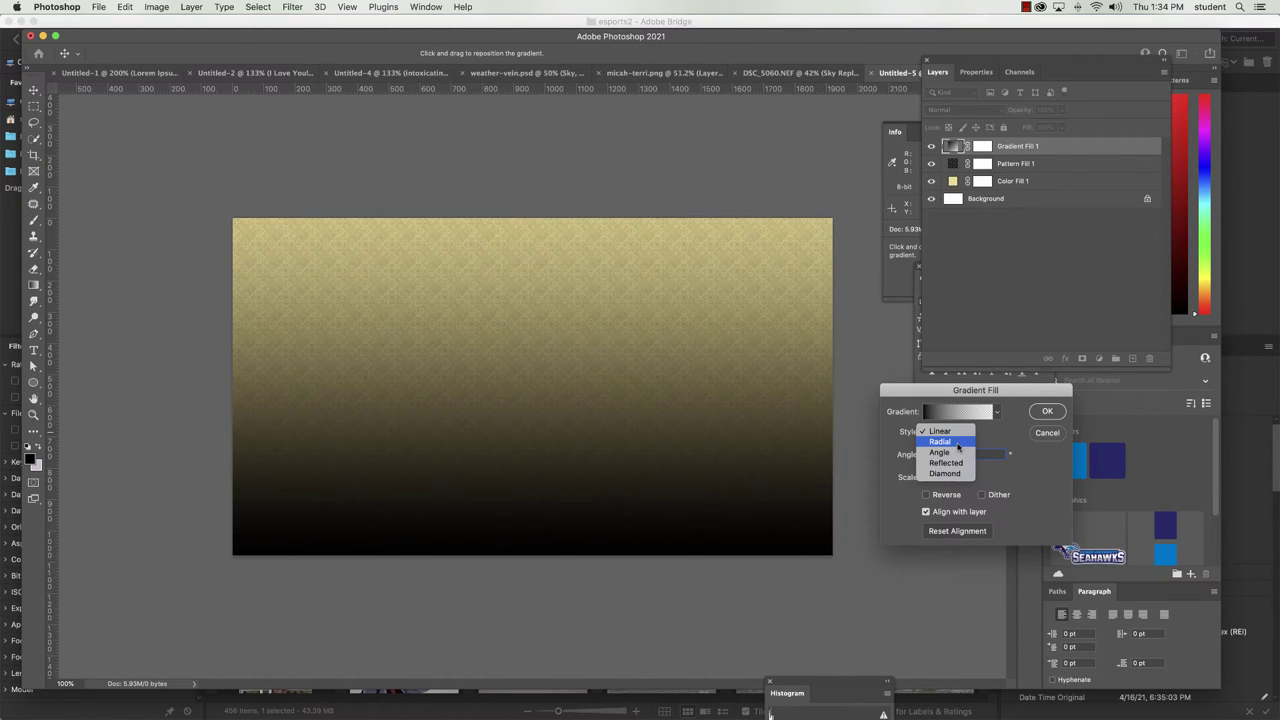
pyautogui.click(957, 443)
pyautogui.click(998, 412)
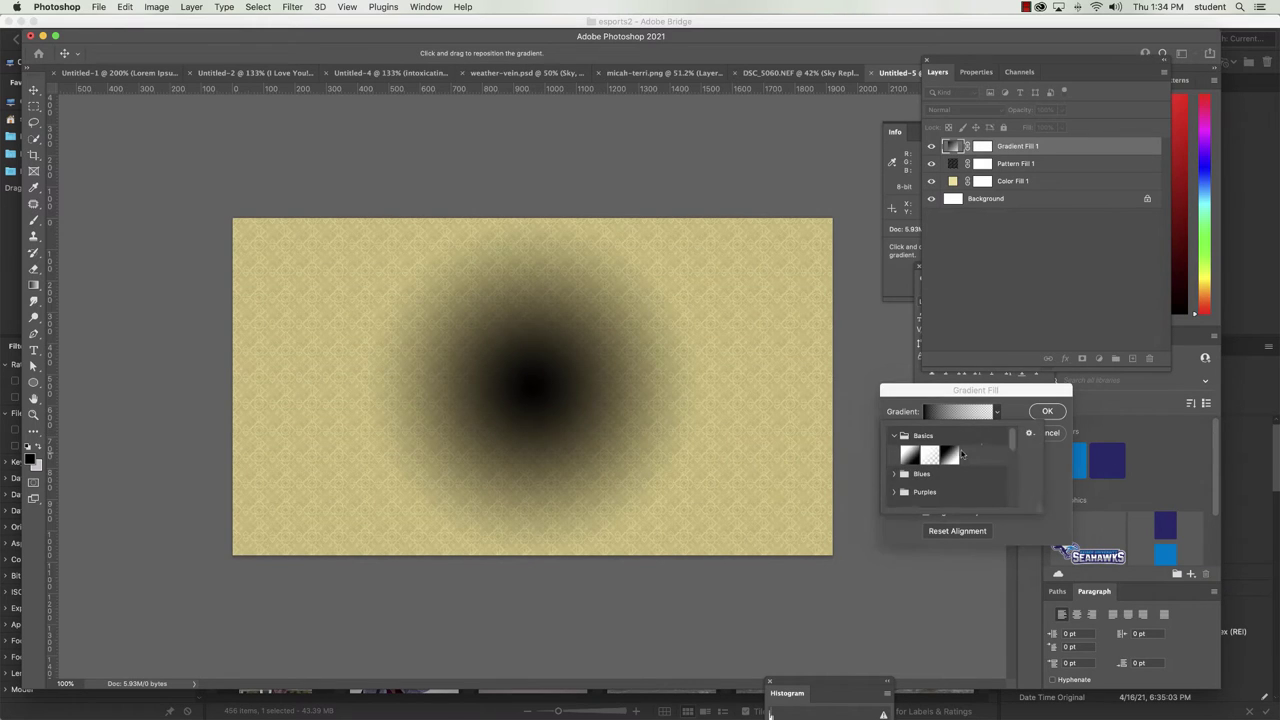
pyautogui.click(992, 423)
pyautogui.click(966, 433)
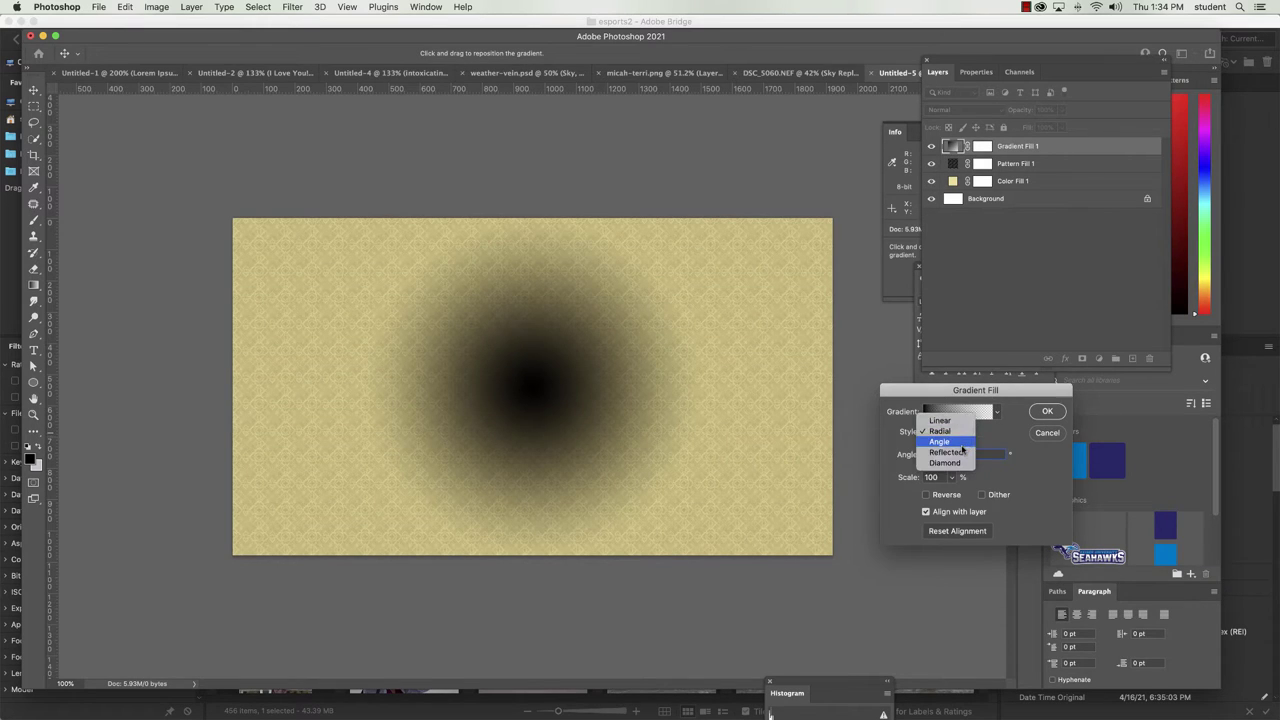
pyautogui.click(958, 446)
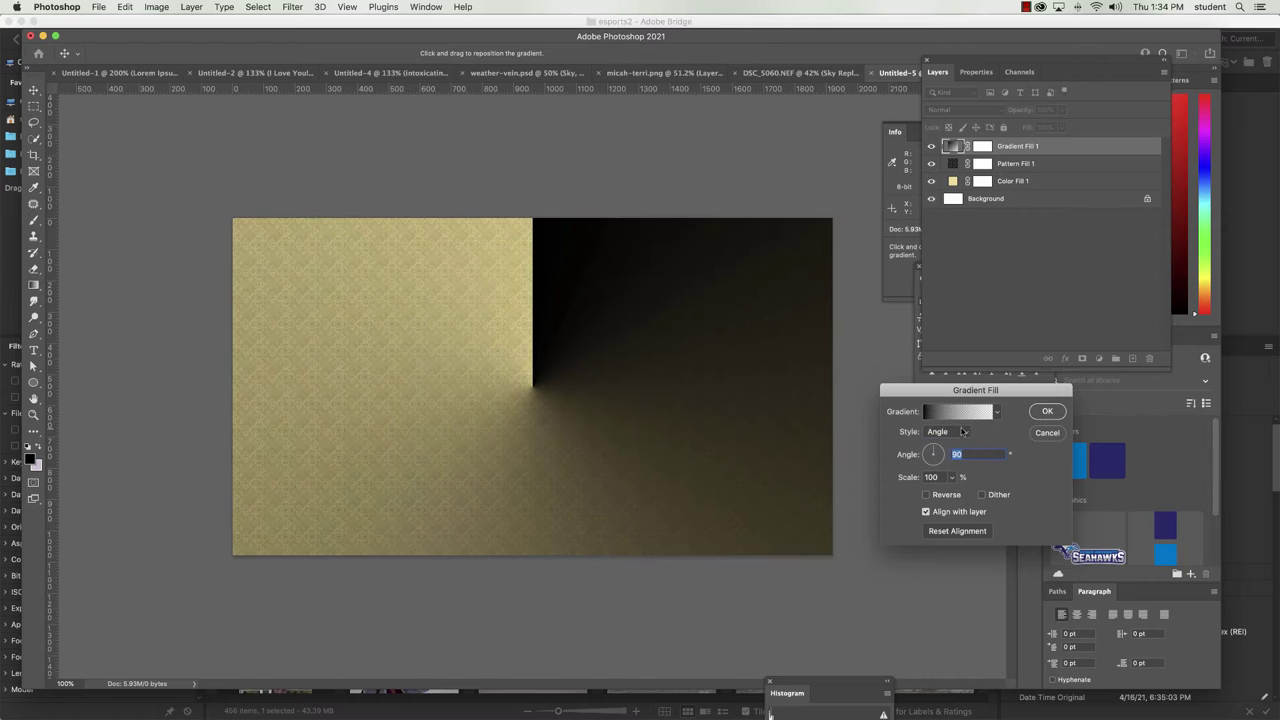
# Set the gradient to Reflected style at a 62.19° angle and 89% scale.
pyautogui.click(965, 433)
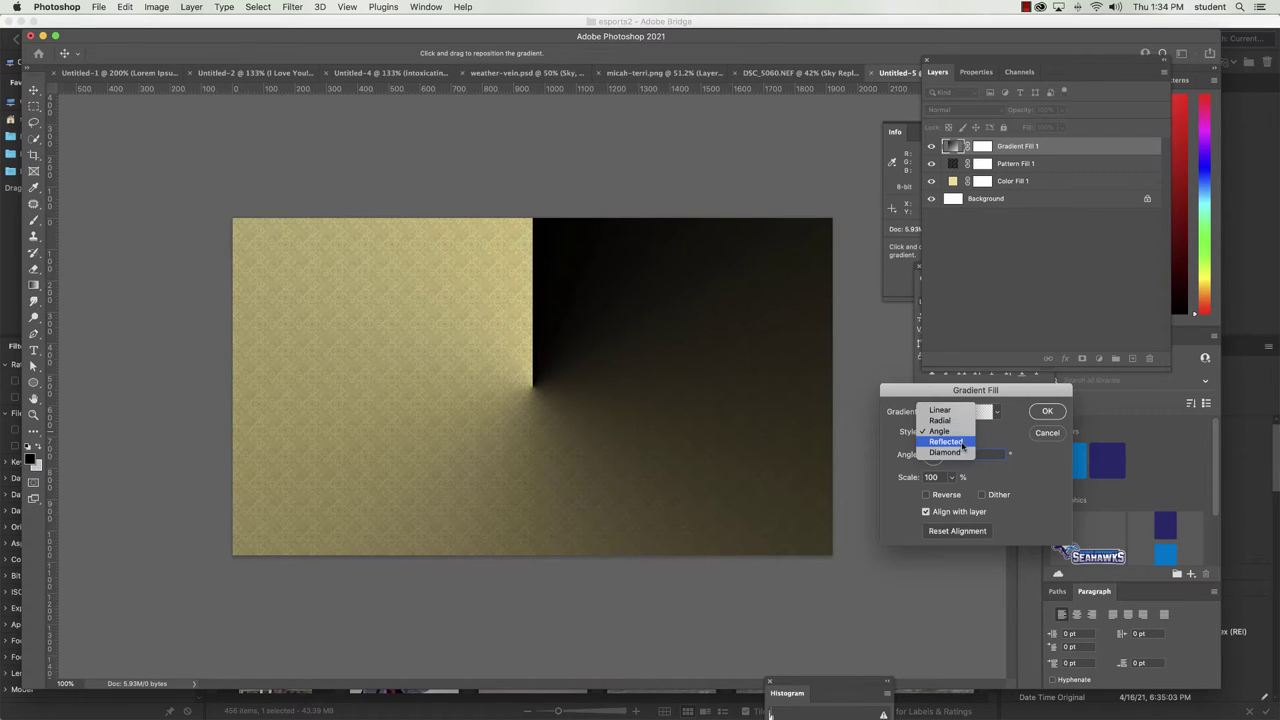
pyautogui.click(962, 442)
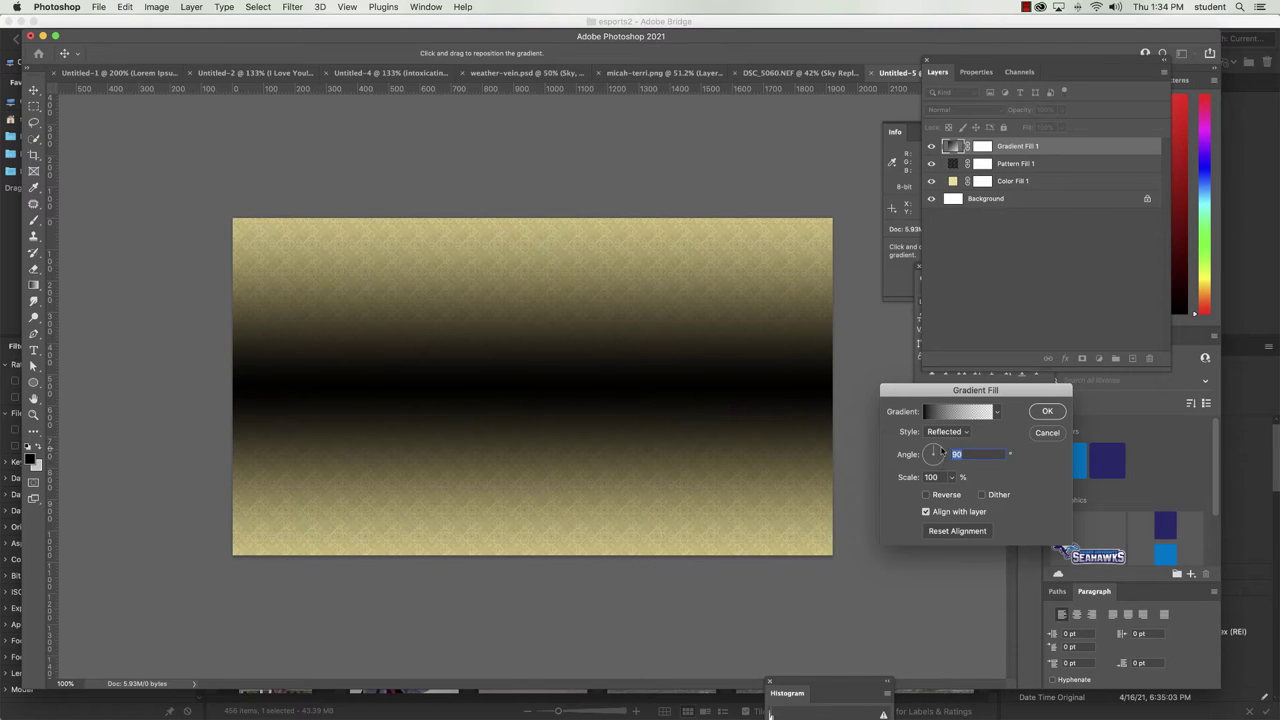
pyautogui.click(941, 451)
pyautogui.moveTo(941, 451); pyautogui.dragTo(939, 448)
pyautogui.click(951, 477)
pyautogui.moveTo(954, 494); pyautogui.dragTo(951, 494)
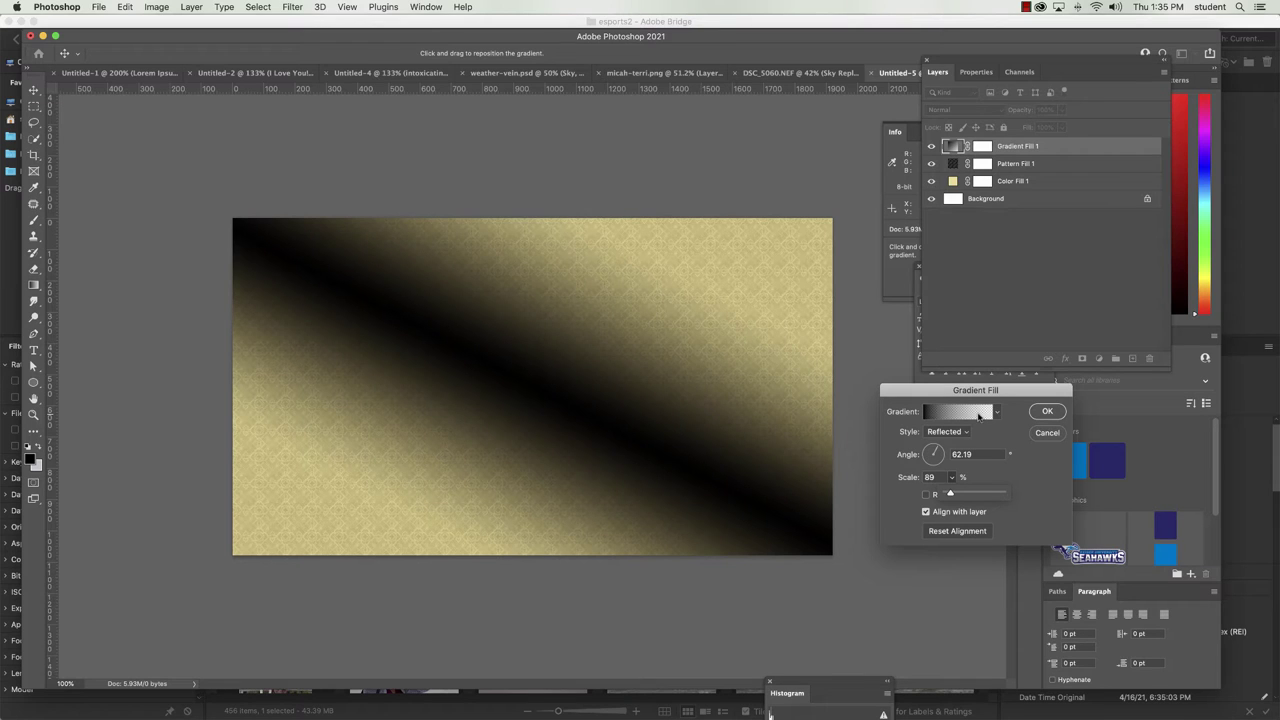
# Set the gradient's starting colour stop to pale yellow f4ed99.
pyautogui.click(979, 415)
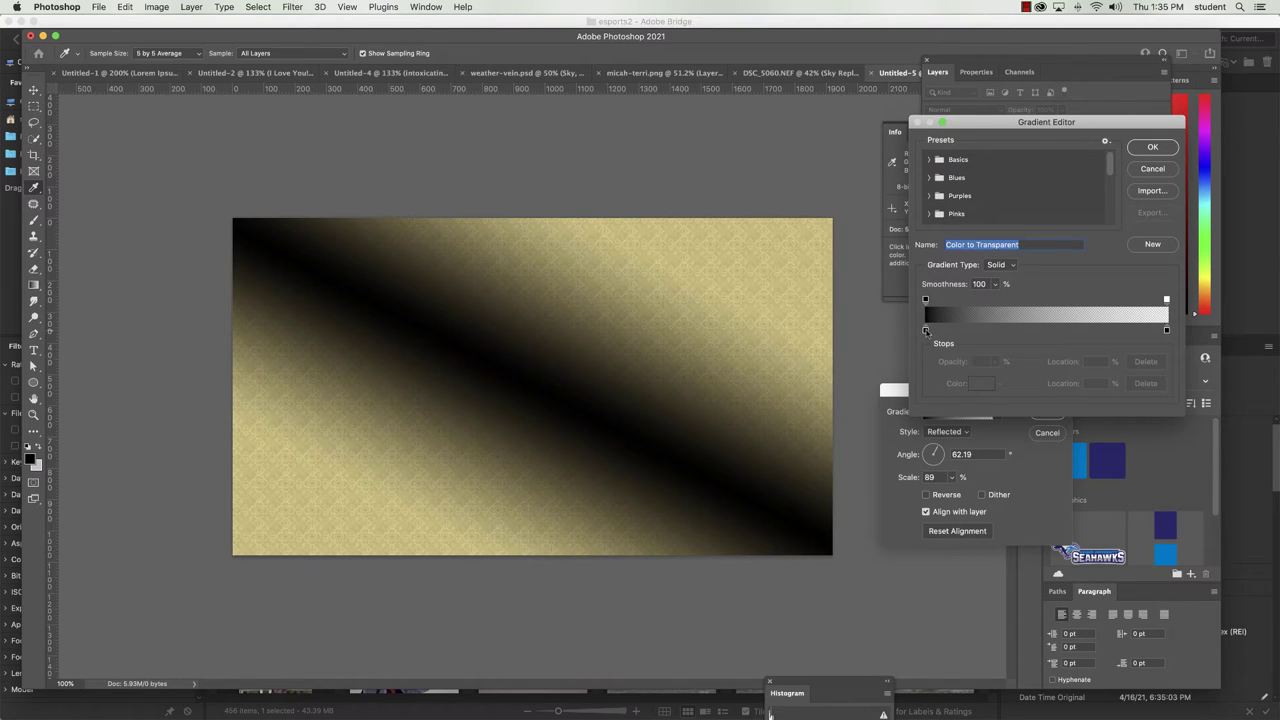
pyautogui.click(926, 331)
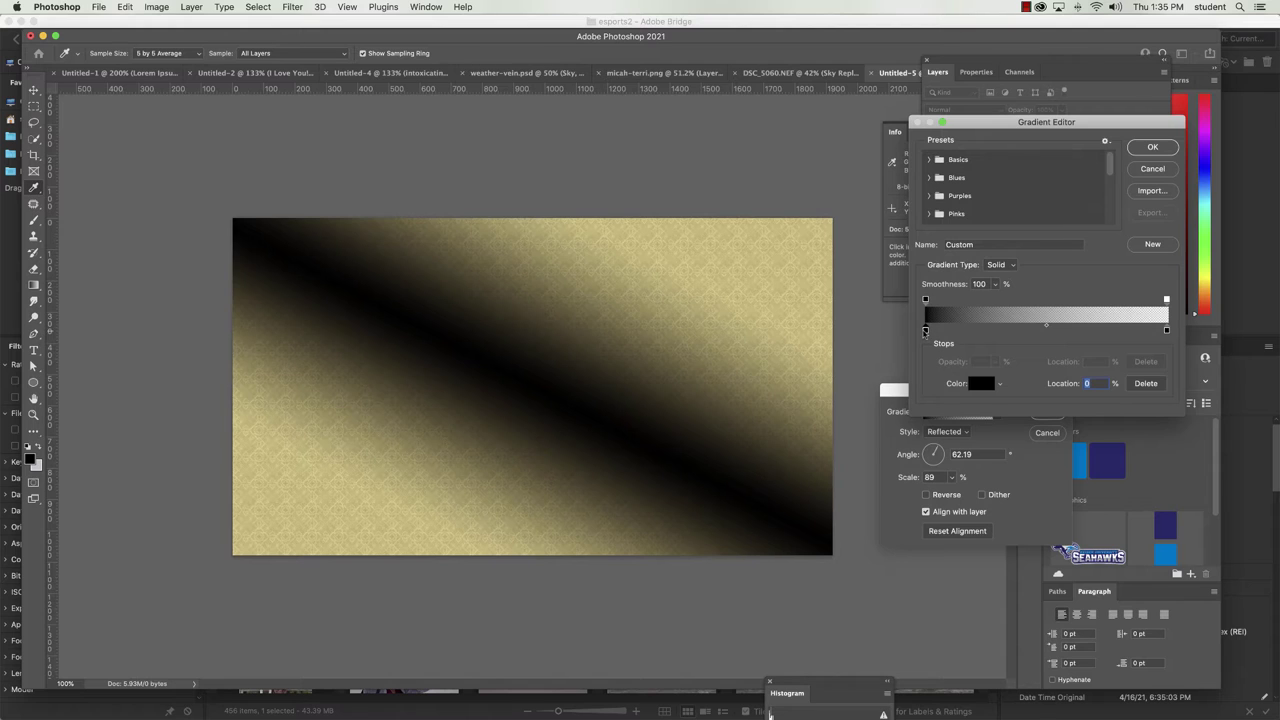
pyautogui.click(981, 386)
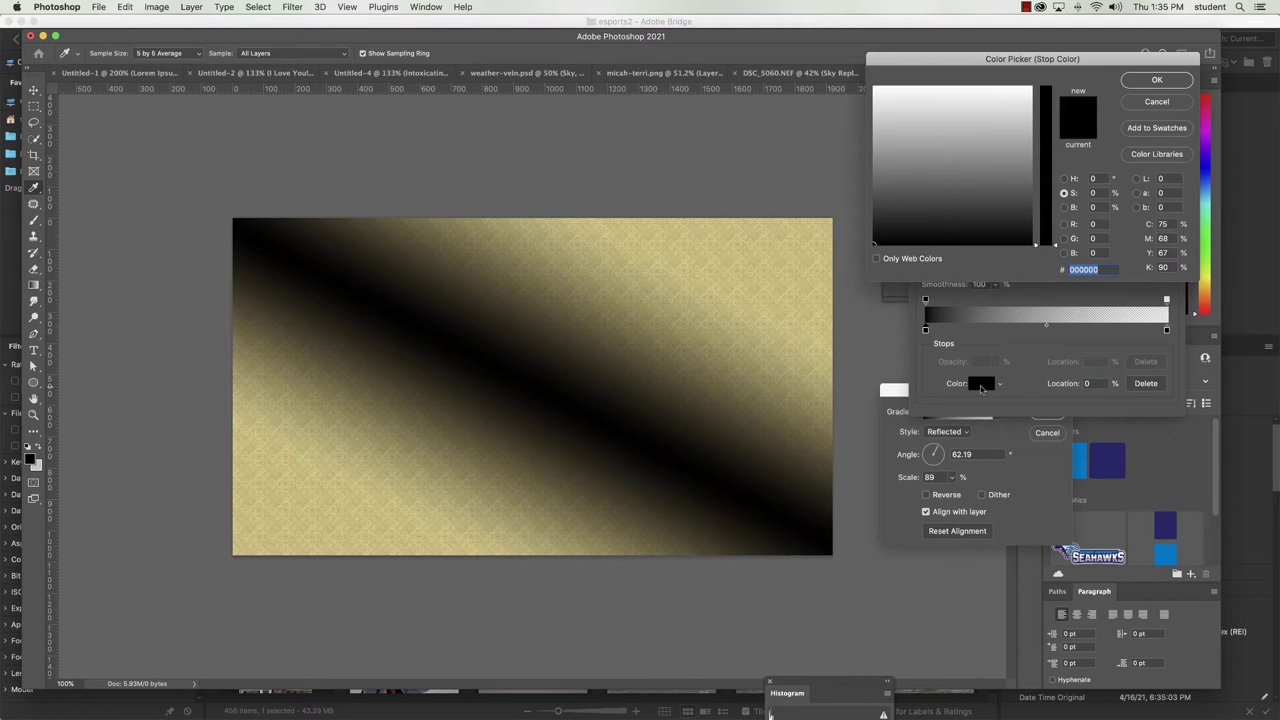
pyautogui.click(1019, 222)
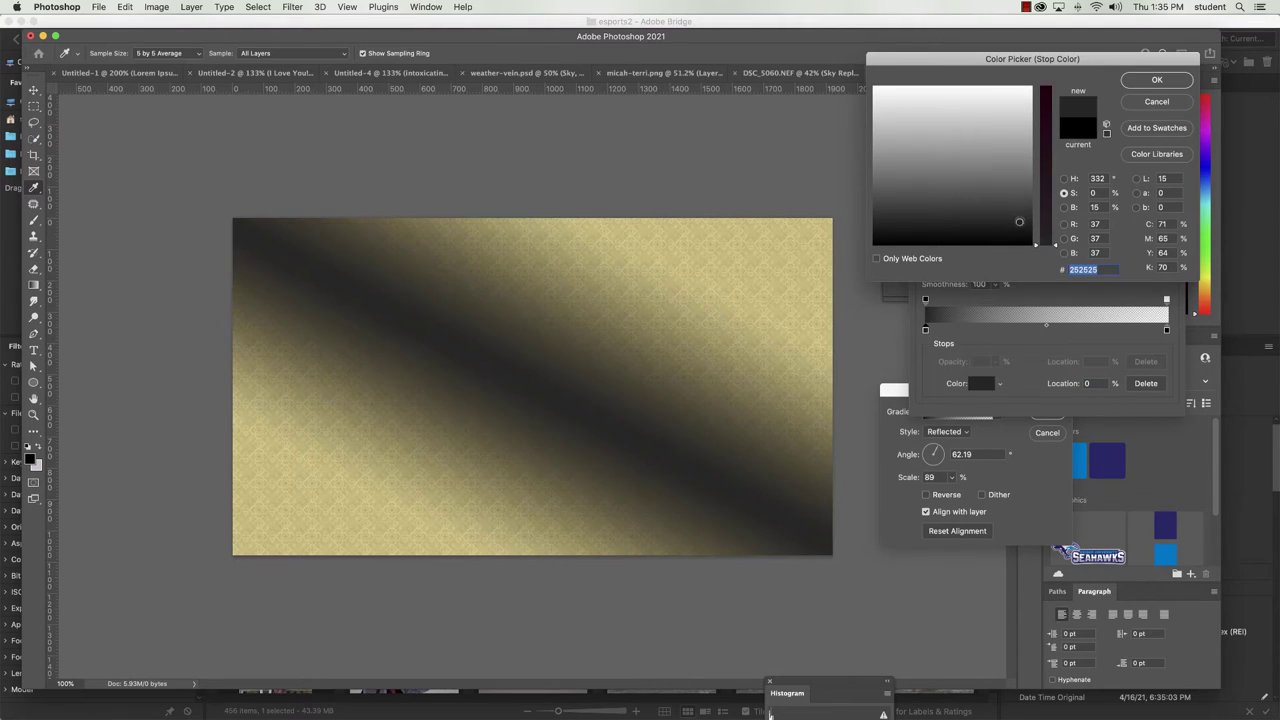
pyautogui.click(1063, 178)
pyautogui.click(1063, 192)
pyautogui.click(1047, 186)
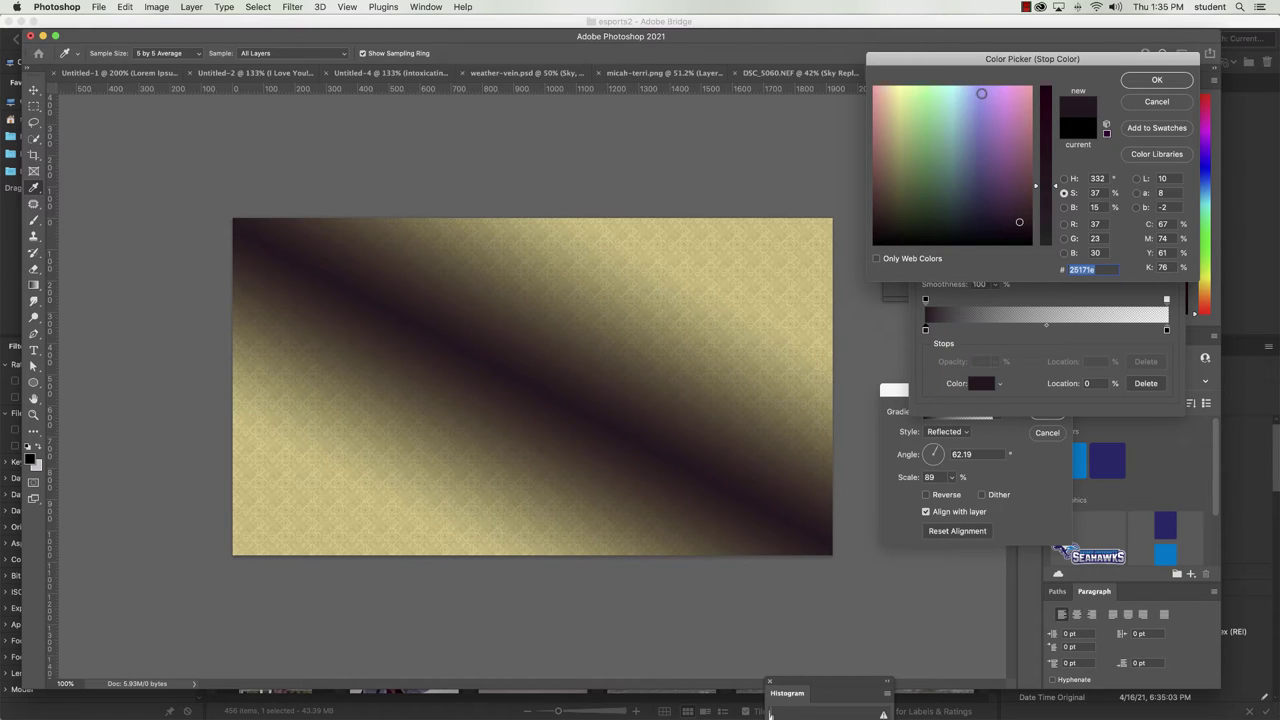
pyautogui.click(981, 93)
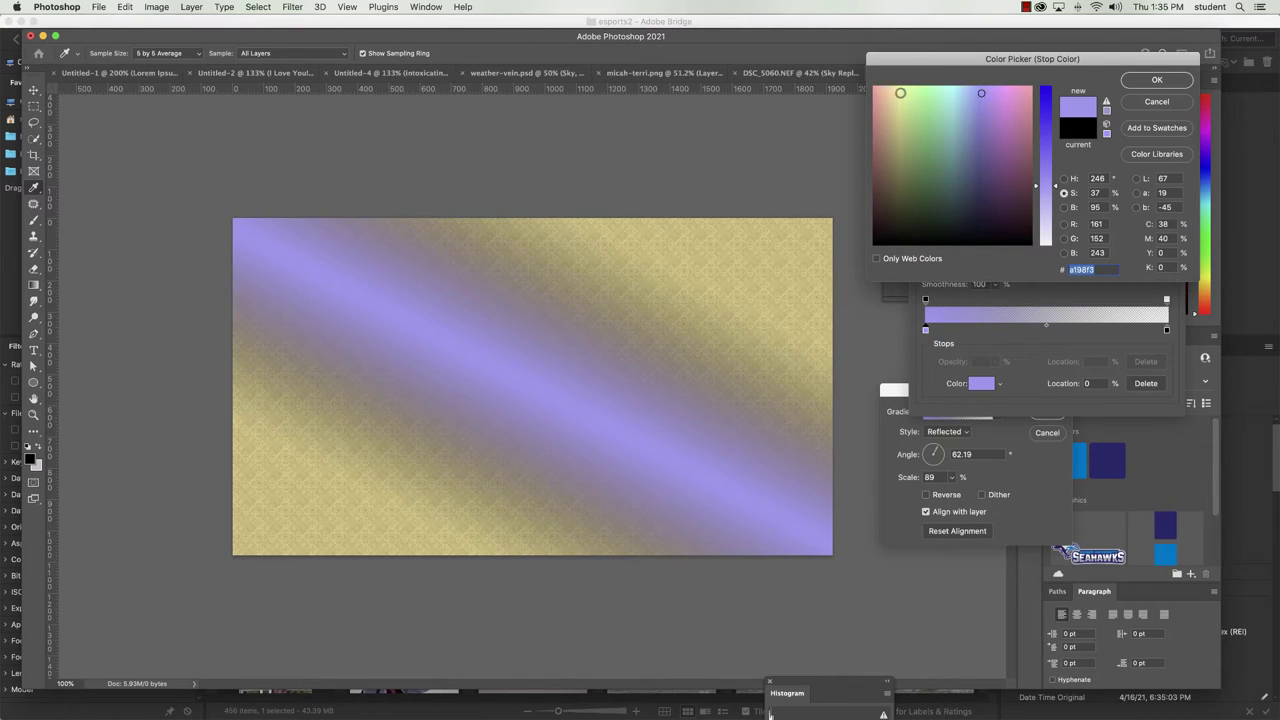
pyautogui.click(898, 93)
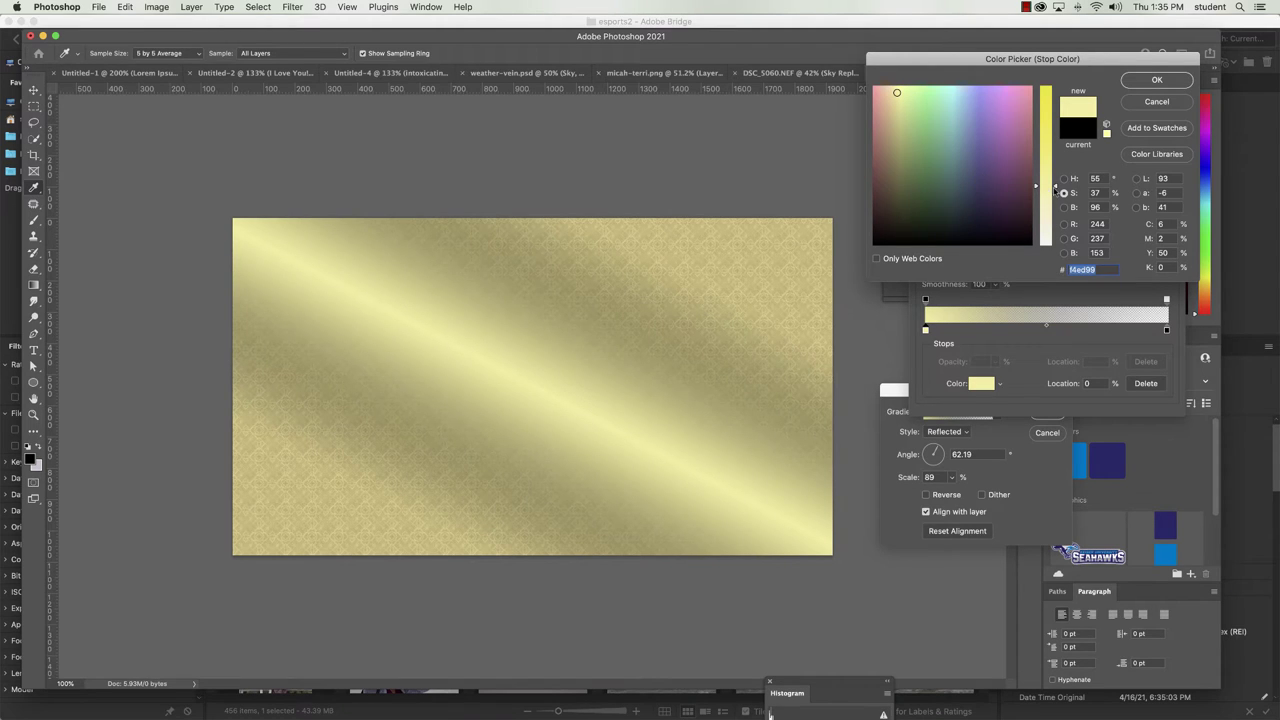
pyautogui.press('Return')
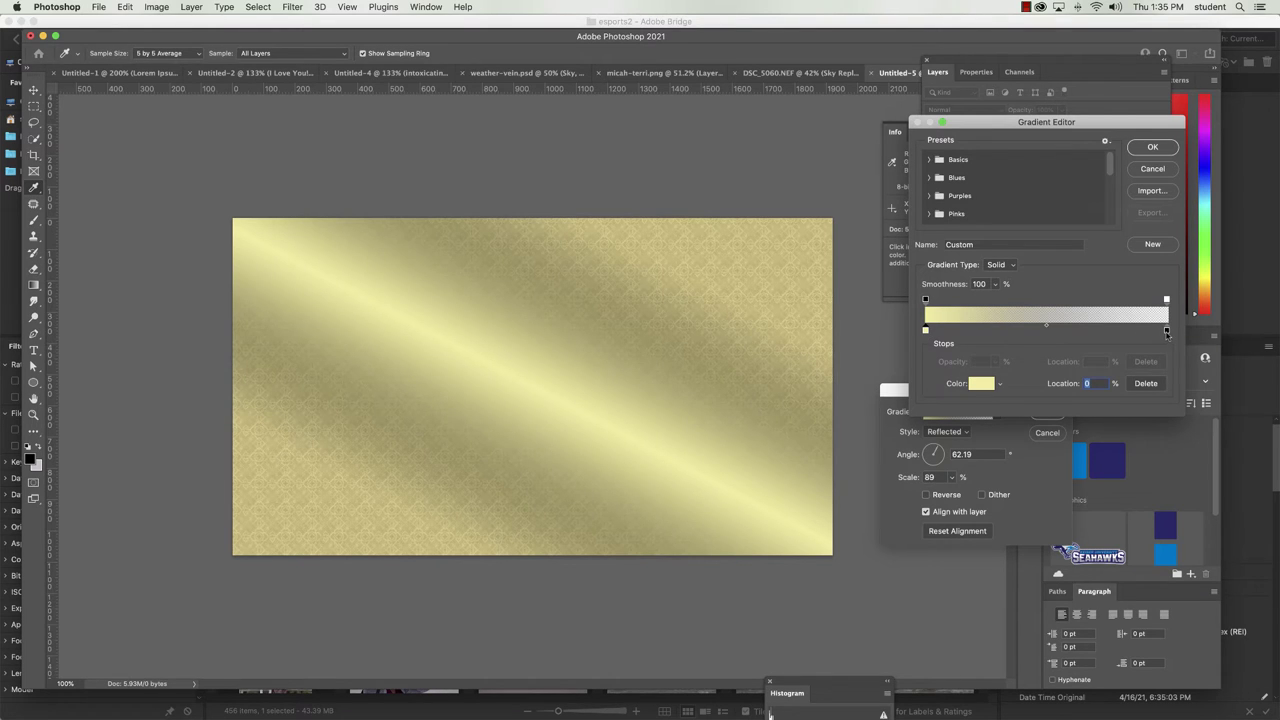
# Give the end stop the same sampled yellow, darkened to olive 7c784e.
pyautogui.click(1167, 332)
pyautogui.doubleClick(1167, 332)
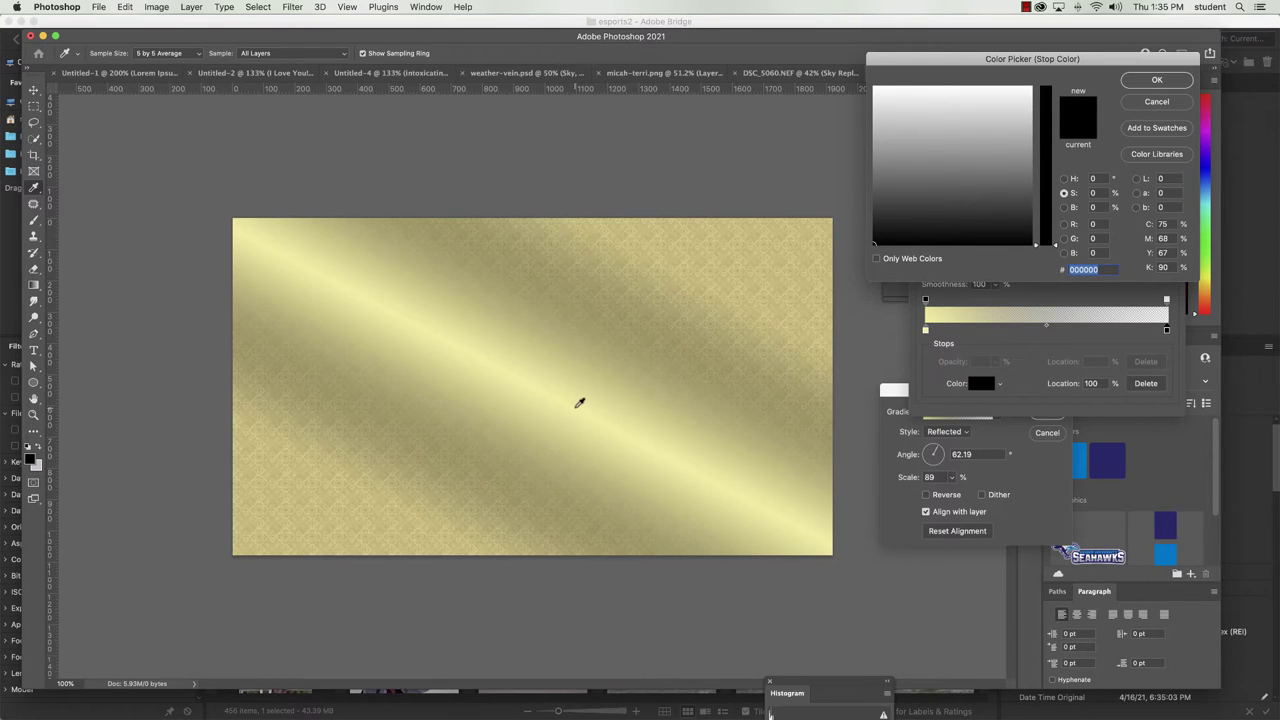
pyautogui.click(580, 403)
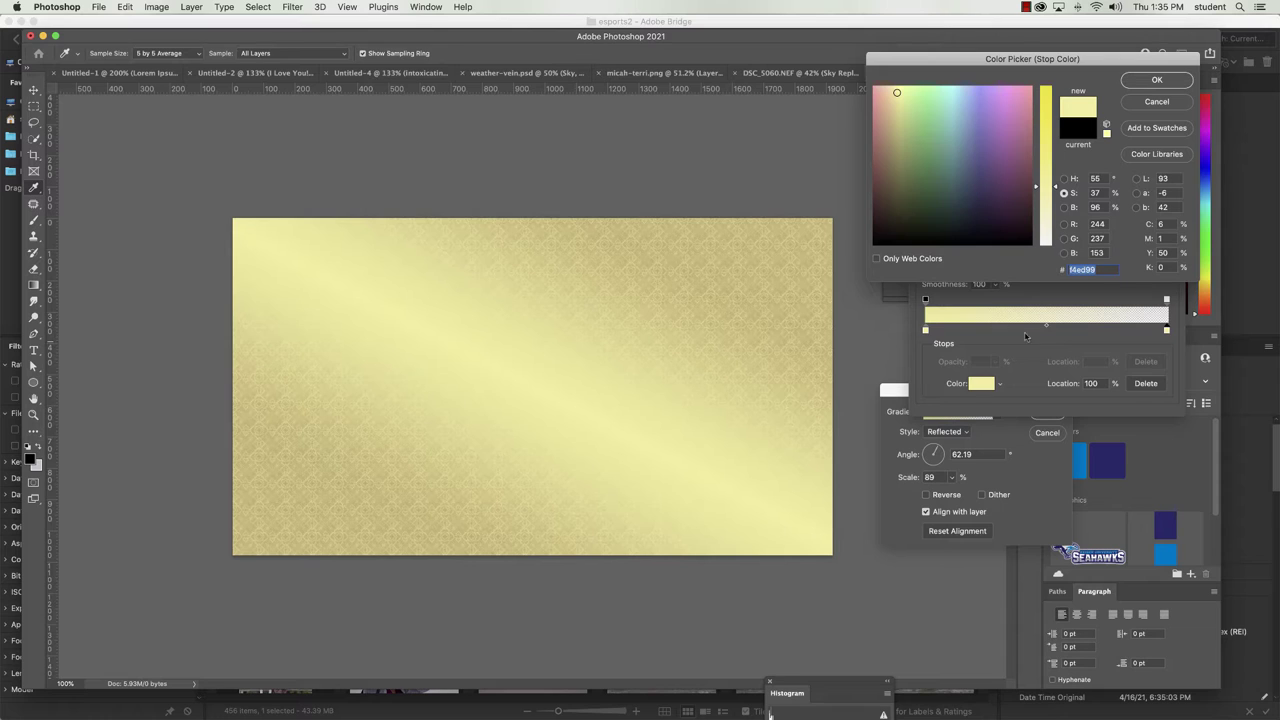
pyautogui.click(1064, 207)
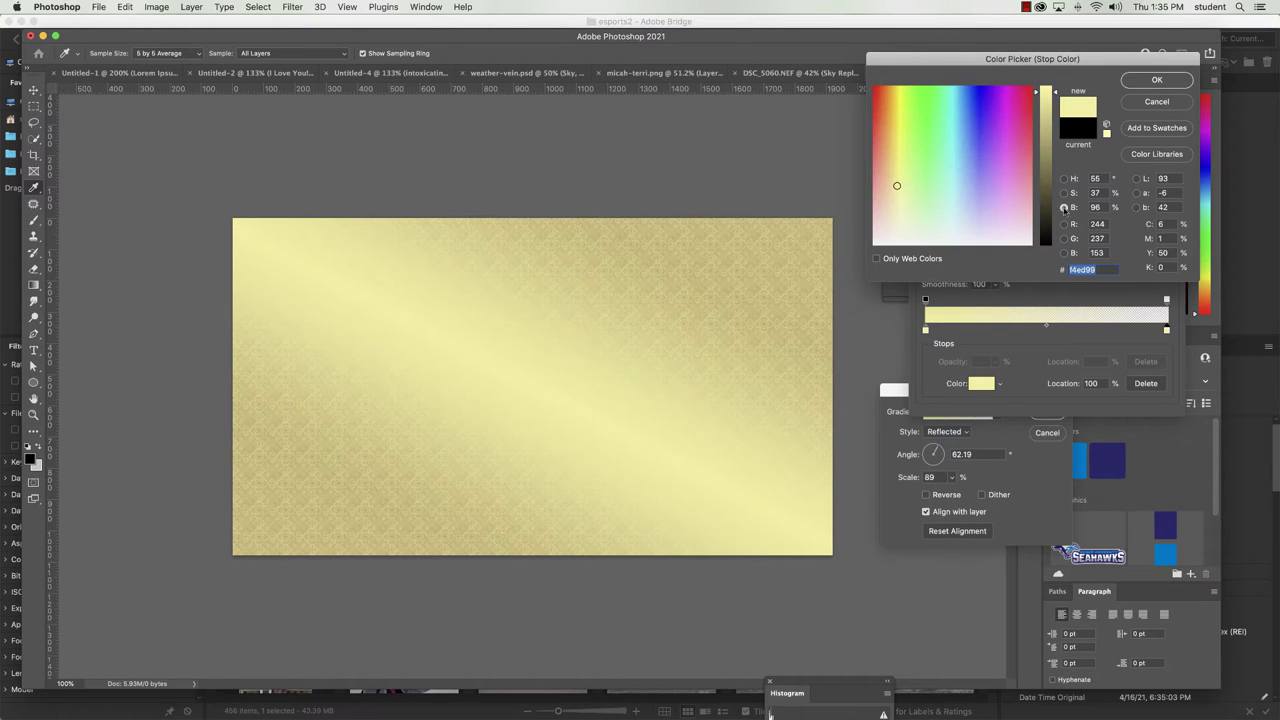
pyautogui.click(1046, 158)
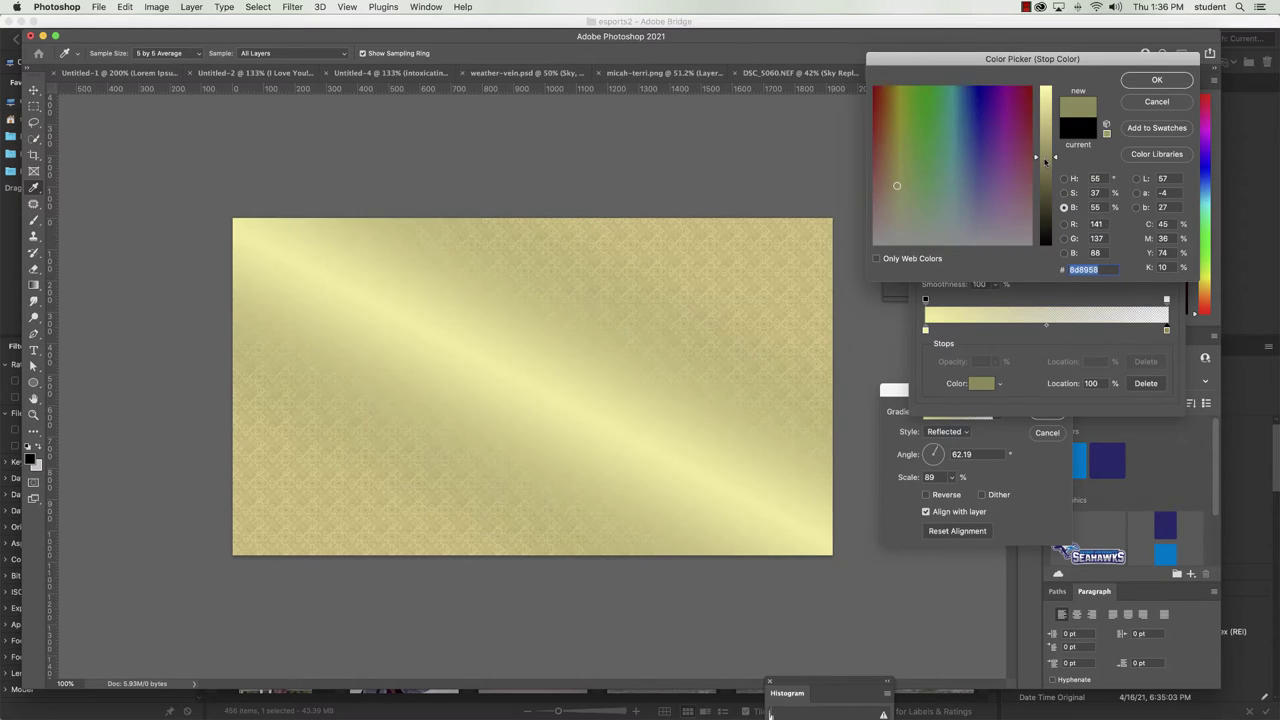
pyautogui.moveTo(1046, 162); pyautogui.dragTo(1046, 170)
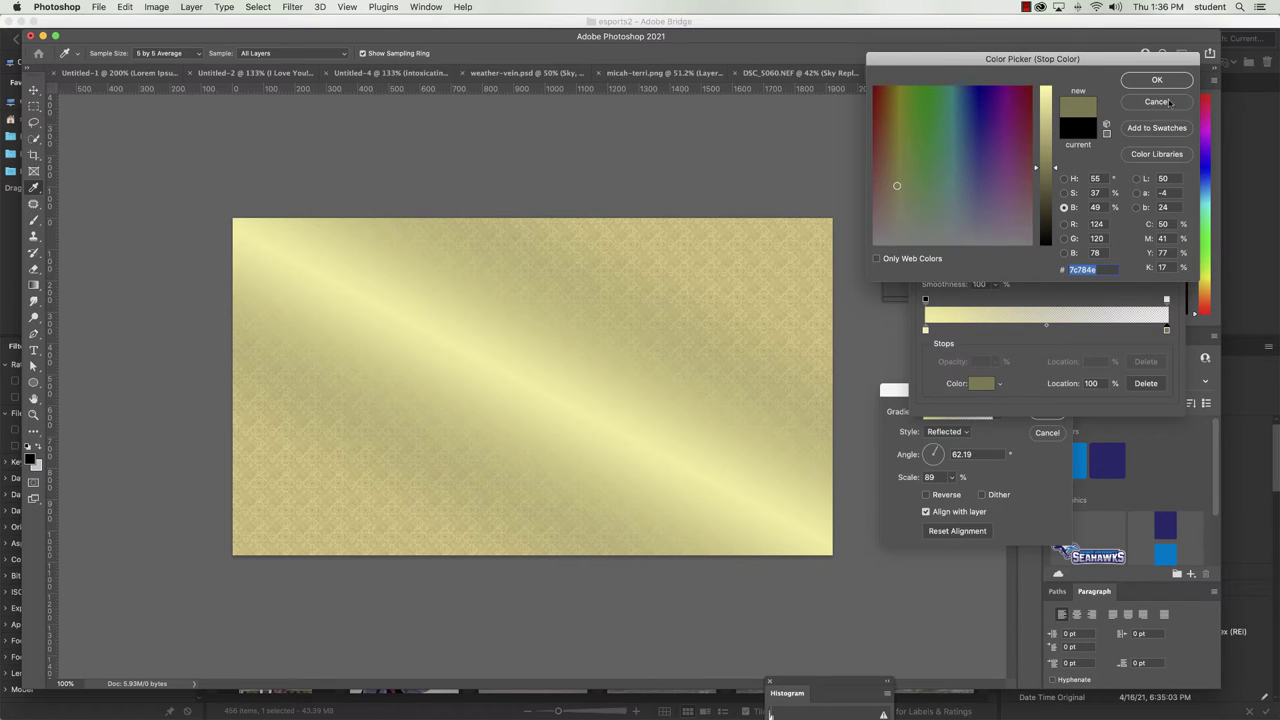
# Keep the olive end colour and add a trial purple stop at 36%.
pyautogui.click(1166, 82)
pyautogui.click(1013, 330)
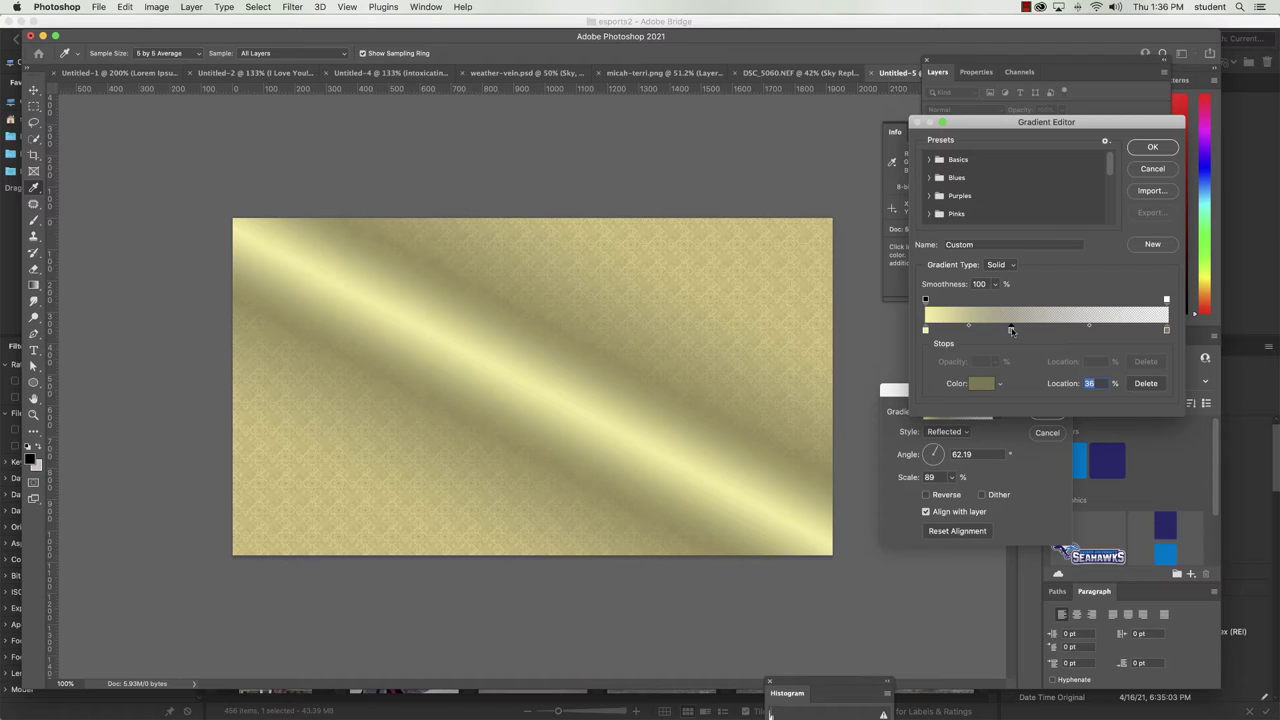
pyautogui.doubleClick(1012, 330)
pyautogui.click(987, 100)
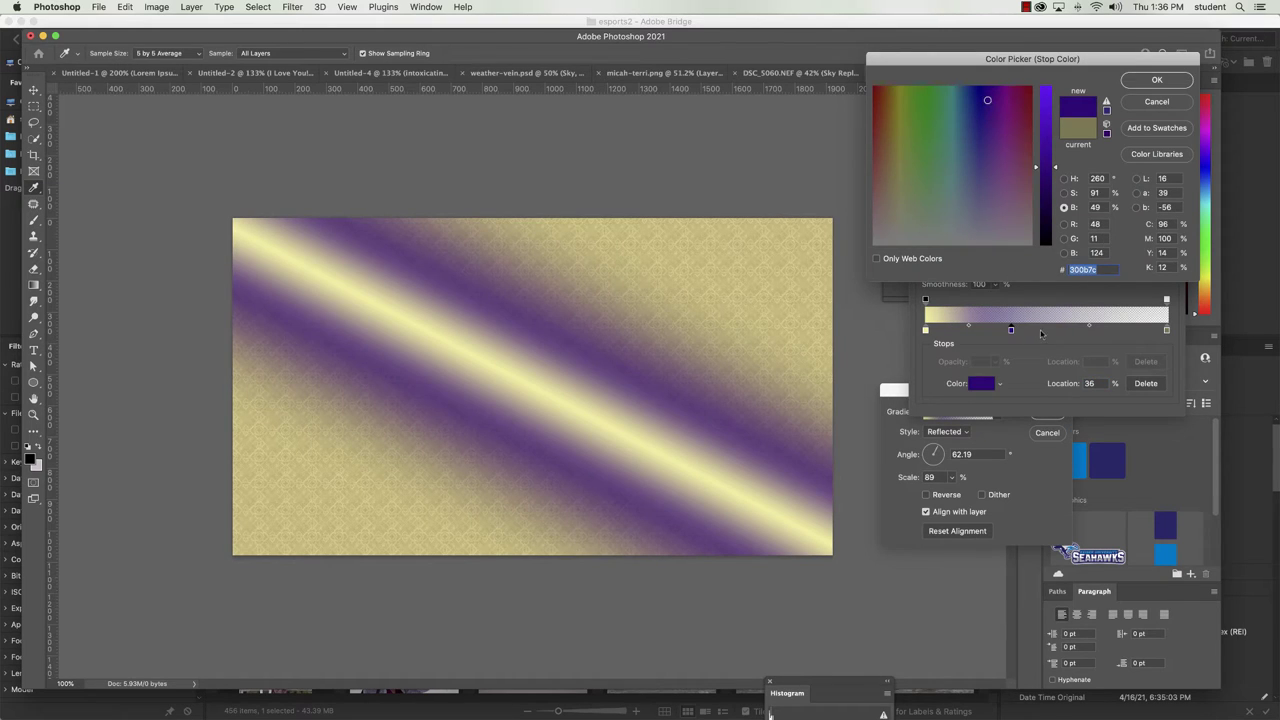
pyautogui.click(1150, 81)
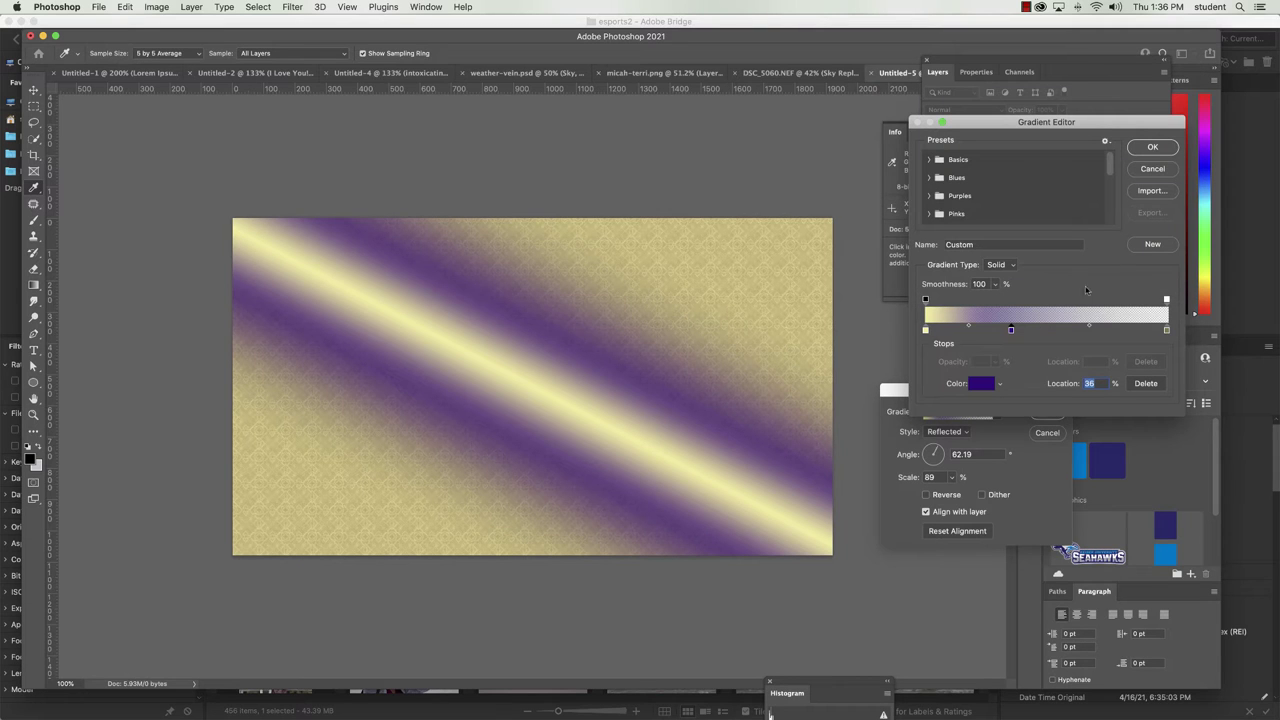
# Try a green stop at 50%, discard it, and remove both extra stops.
pyautogui.doubleClick(1047, 331)
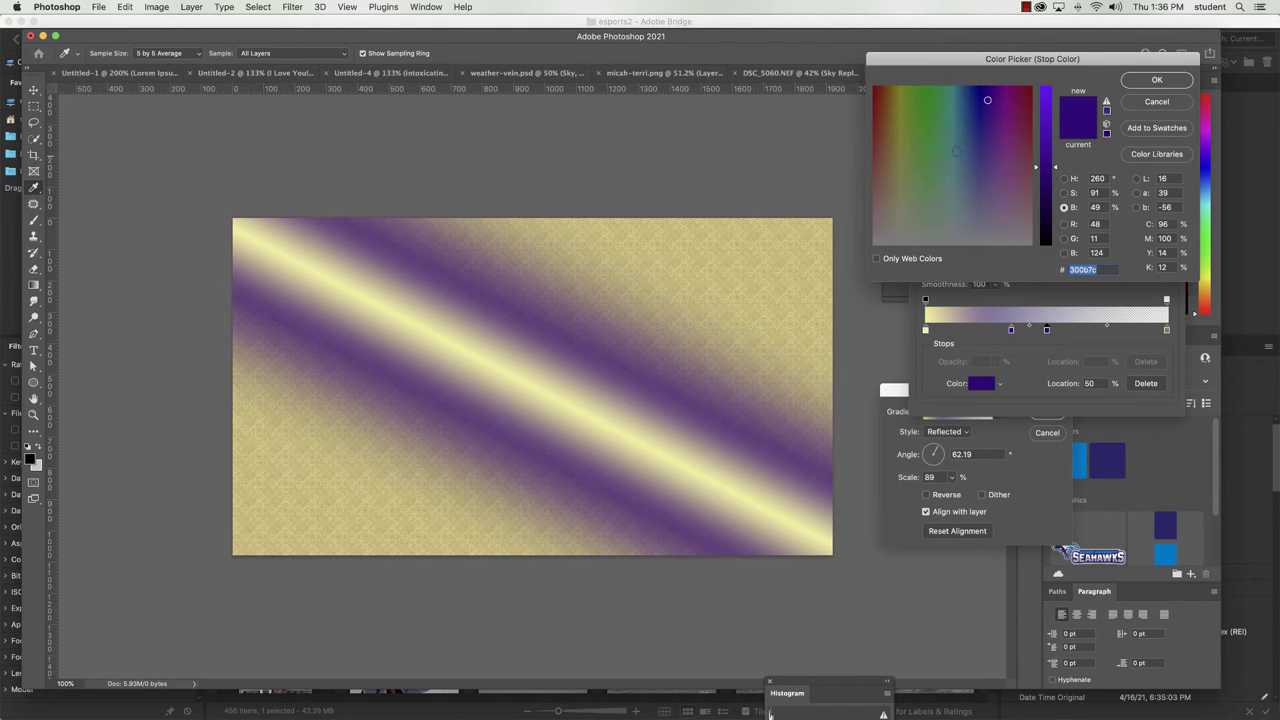
pyautogui.click(926, 121)
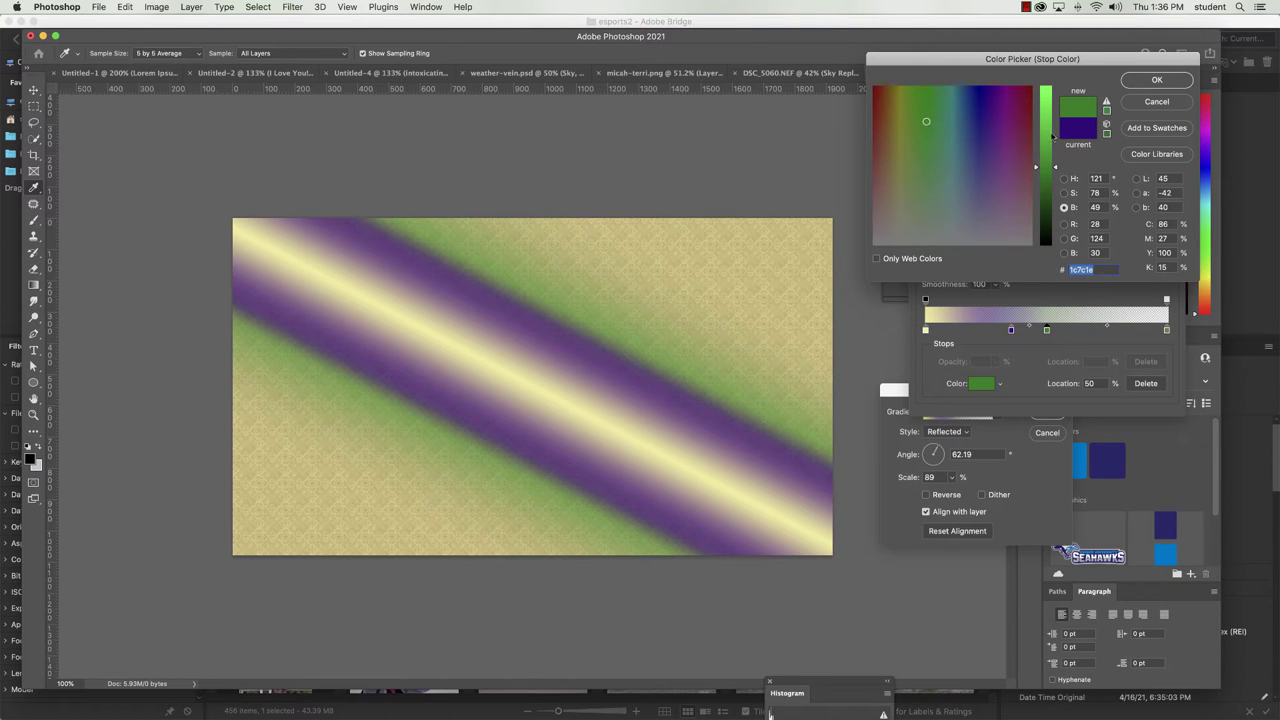
pyautogui.click(1154, 103)
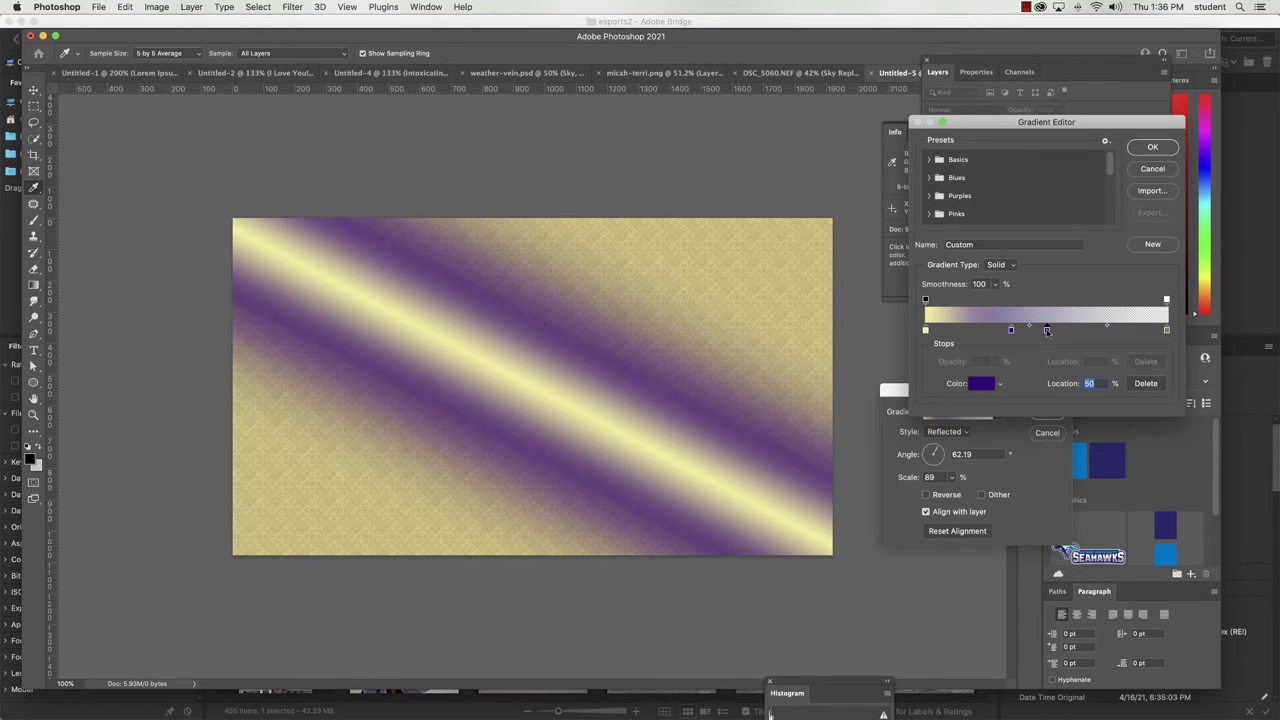
pyautogui.moveTo(1047, 330); pyautogui.dragTo(1038, 400)
pyautogui.moveTo(1010, 331); pyautogui.dragTo(1012, 395)
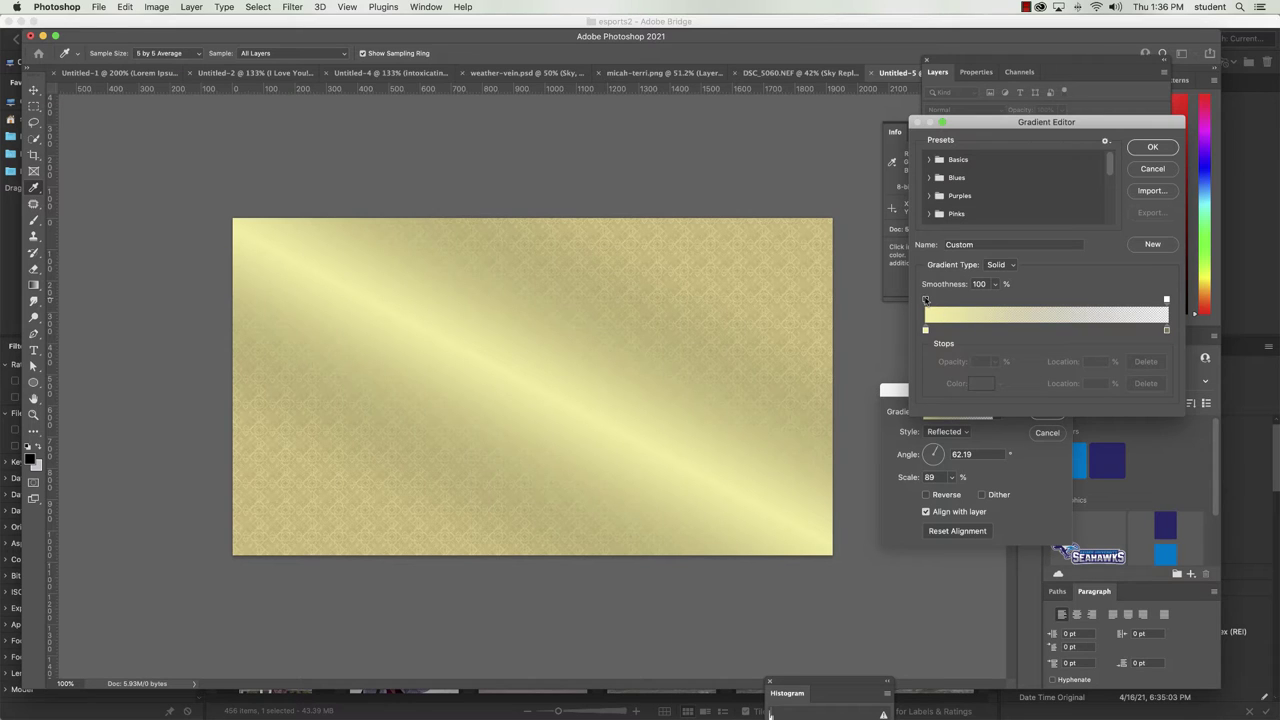
# Set the gradient's end opacity stop to 50% and confirm the Gradient Editor.
pyautogui.click(925, 299)
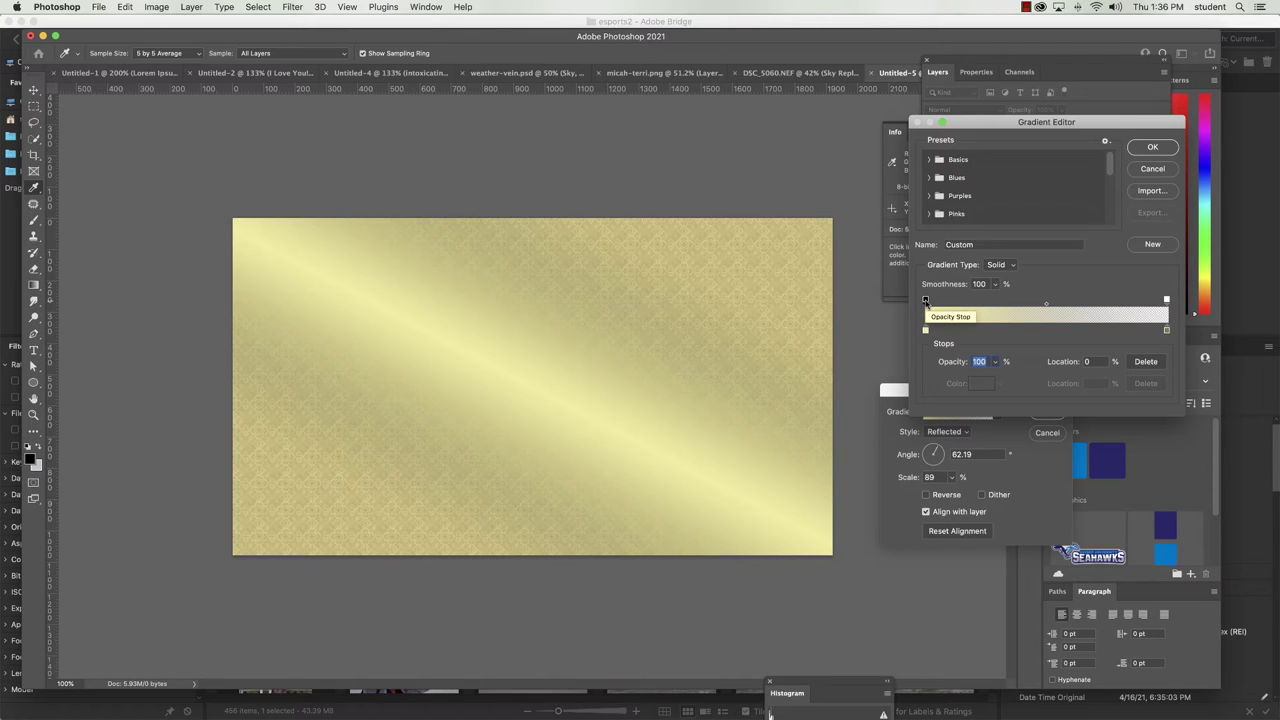
pyautogui.click(1166, 299)
pyautogui.write('50')
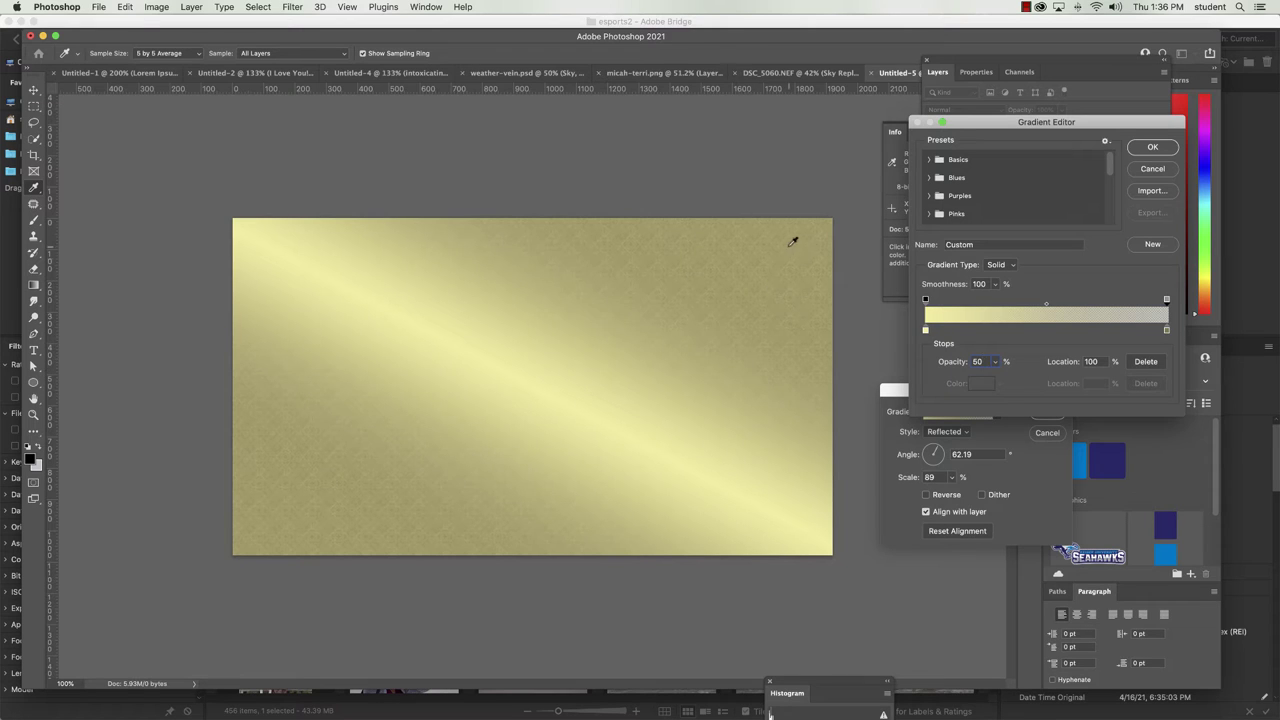
pyautogui.click(1154, 150)
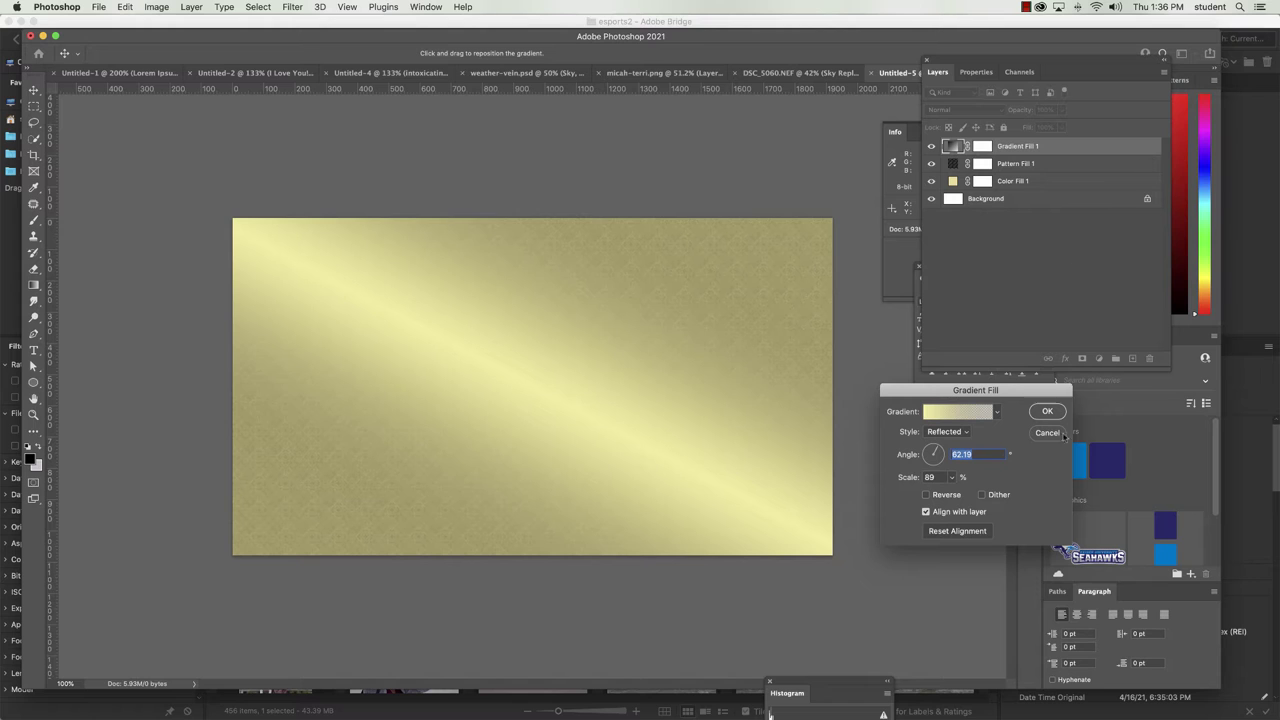
# Apply the gradient fill, then blend Gradient Fill 1 in Soft Light at 47% opacity.
pyautogui.click(1047, 411)
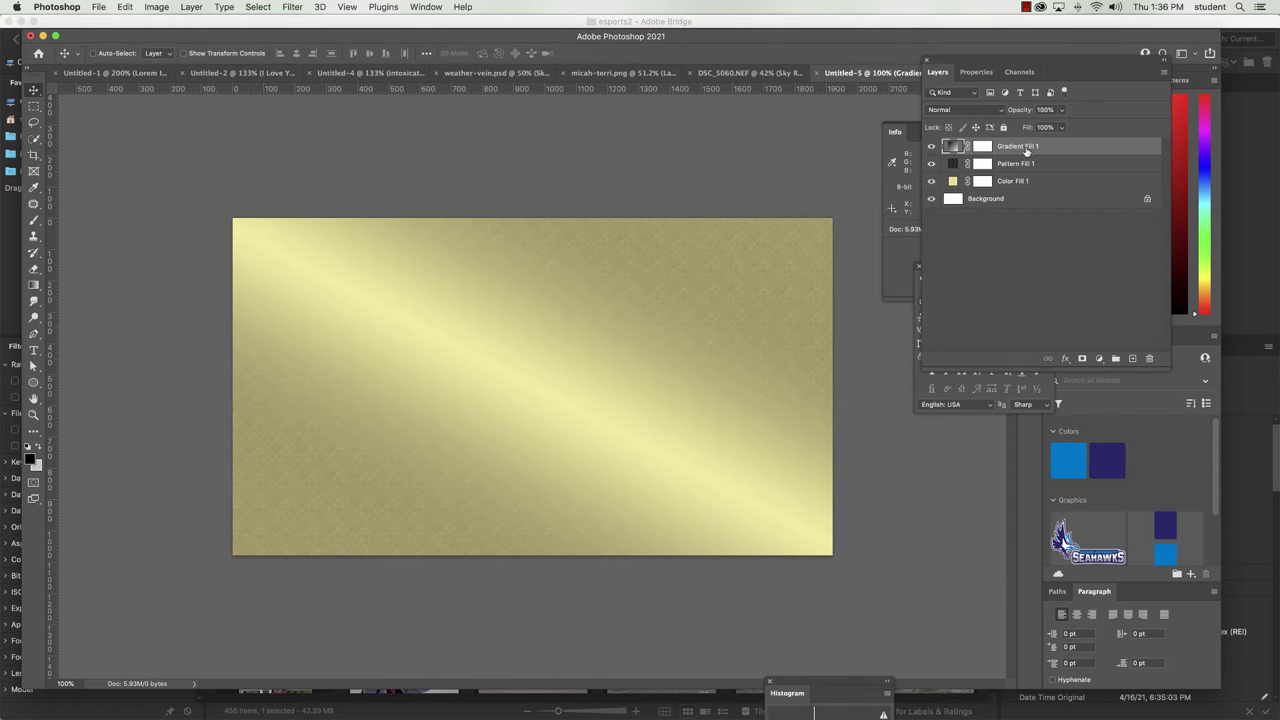
pyautogui.click(989, 112)
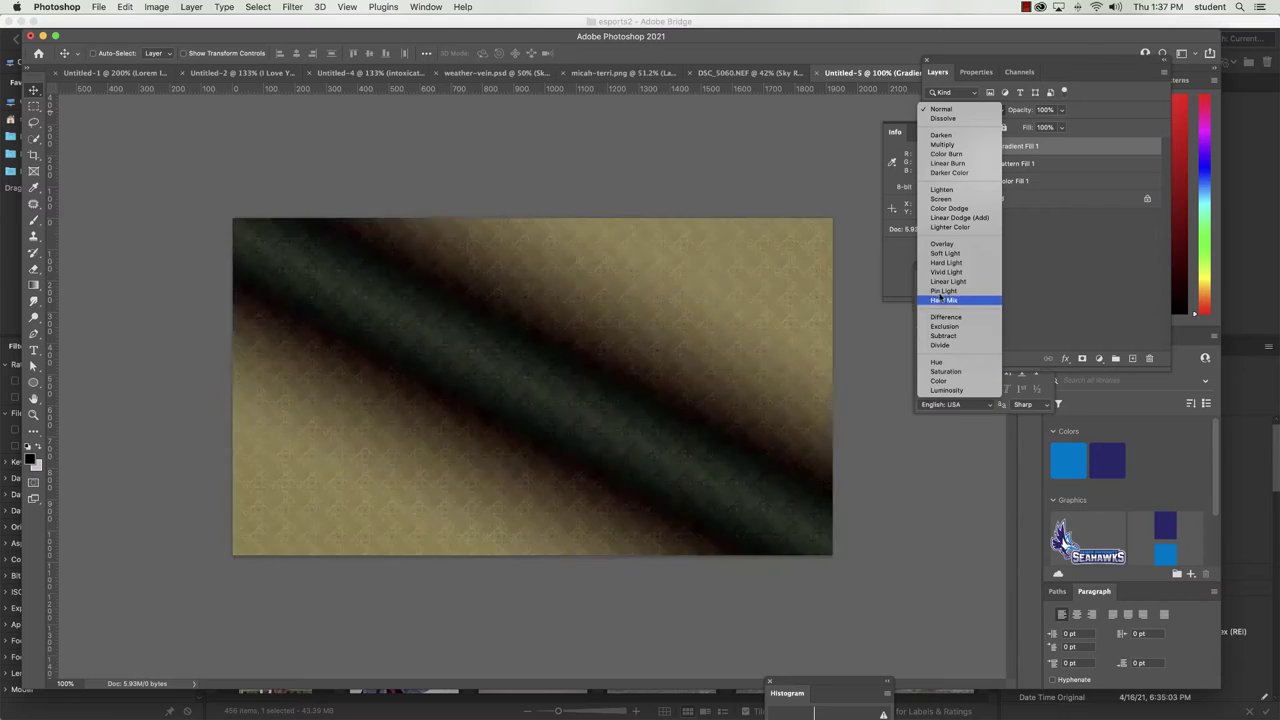
pyautogui.click(940, 255)
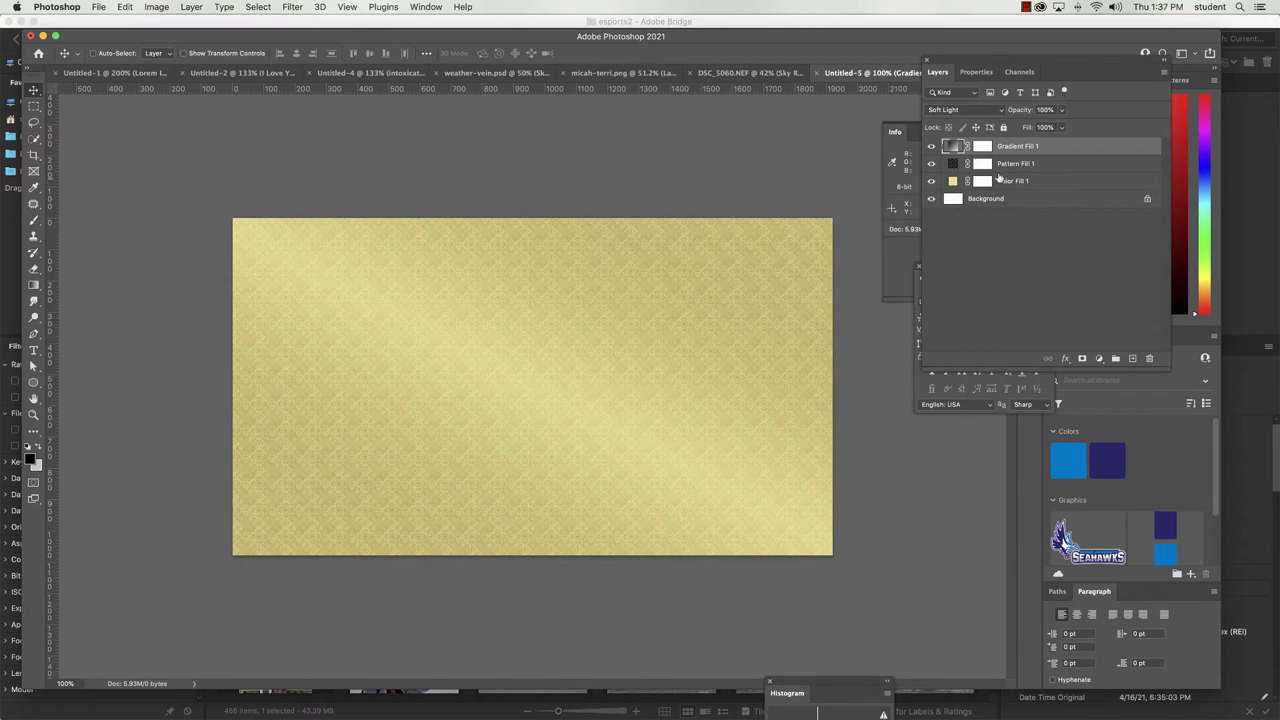
pyautogui.click(1061, 110)
pyautogui.moveTo(1064, 127); pyautogui.dragTo(1029, 127)
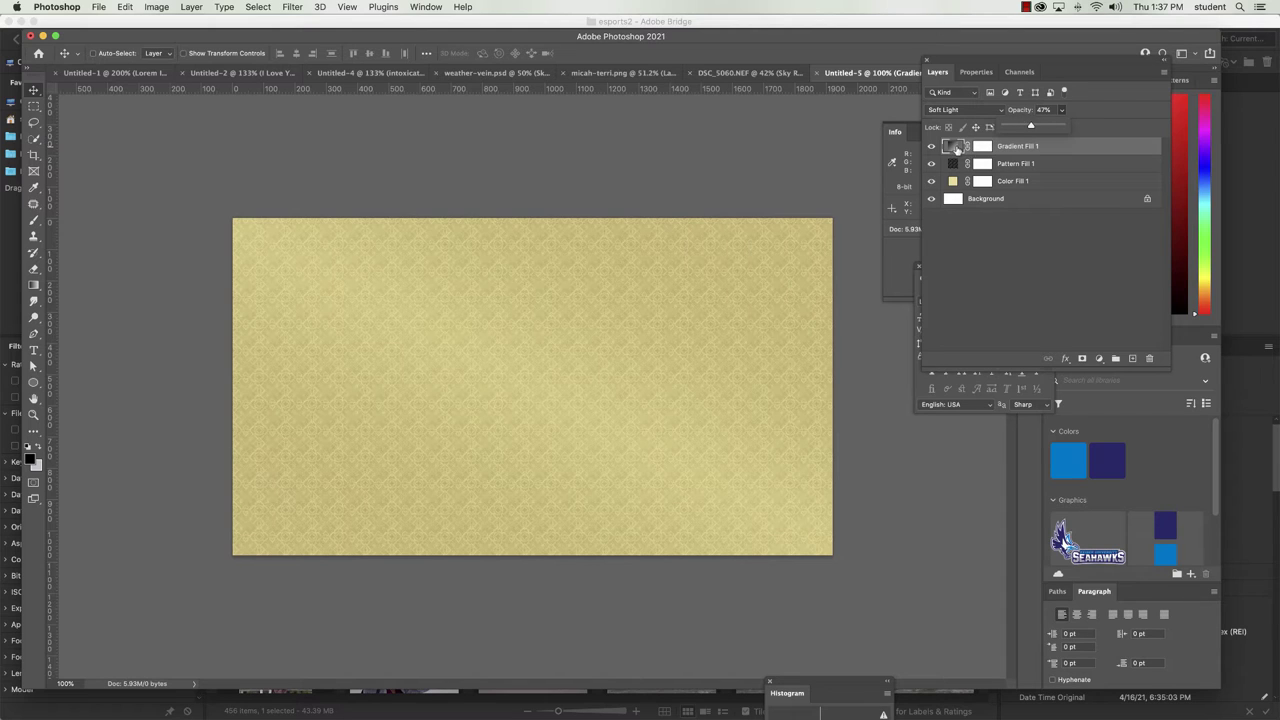
# Switch Gradient Fill 1 to Radial style with its centre dragged left, and confirm.
pyautogui.click(959, 148)
pyautogui.doubleClick(959, 148)
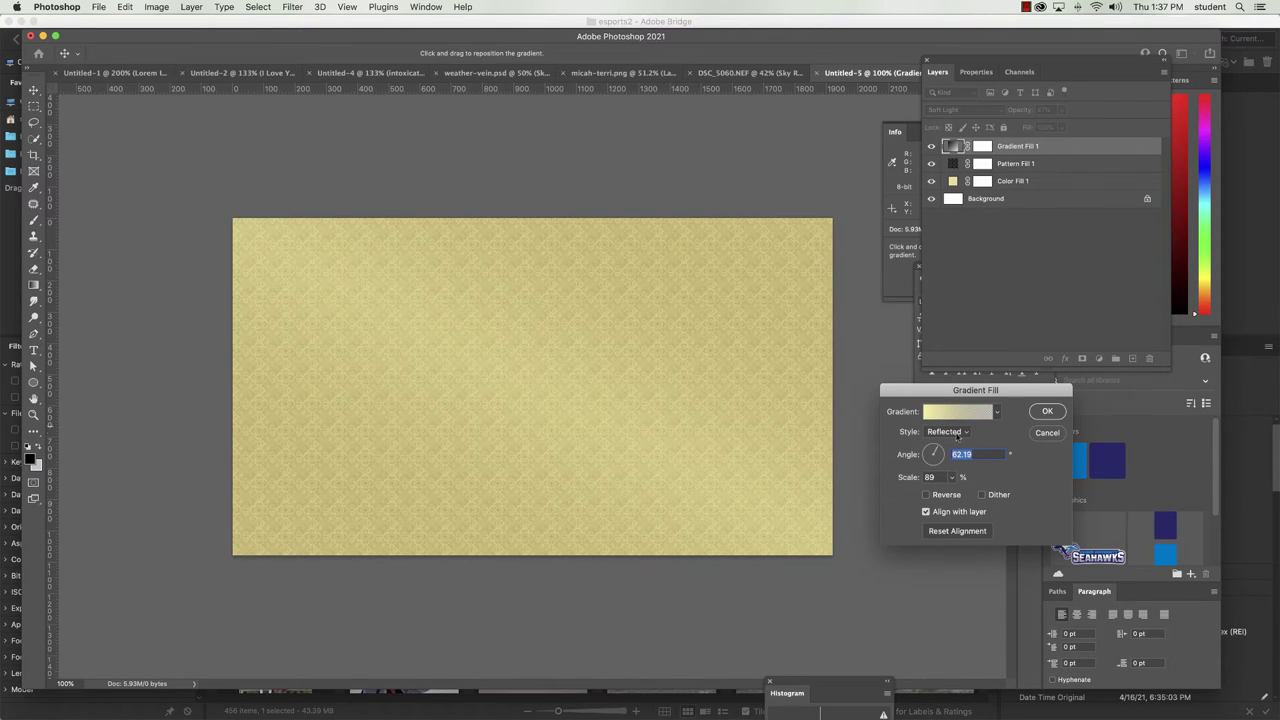
pyautogui.click(955, 432)
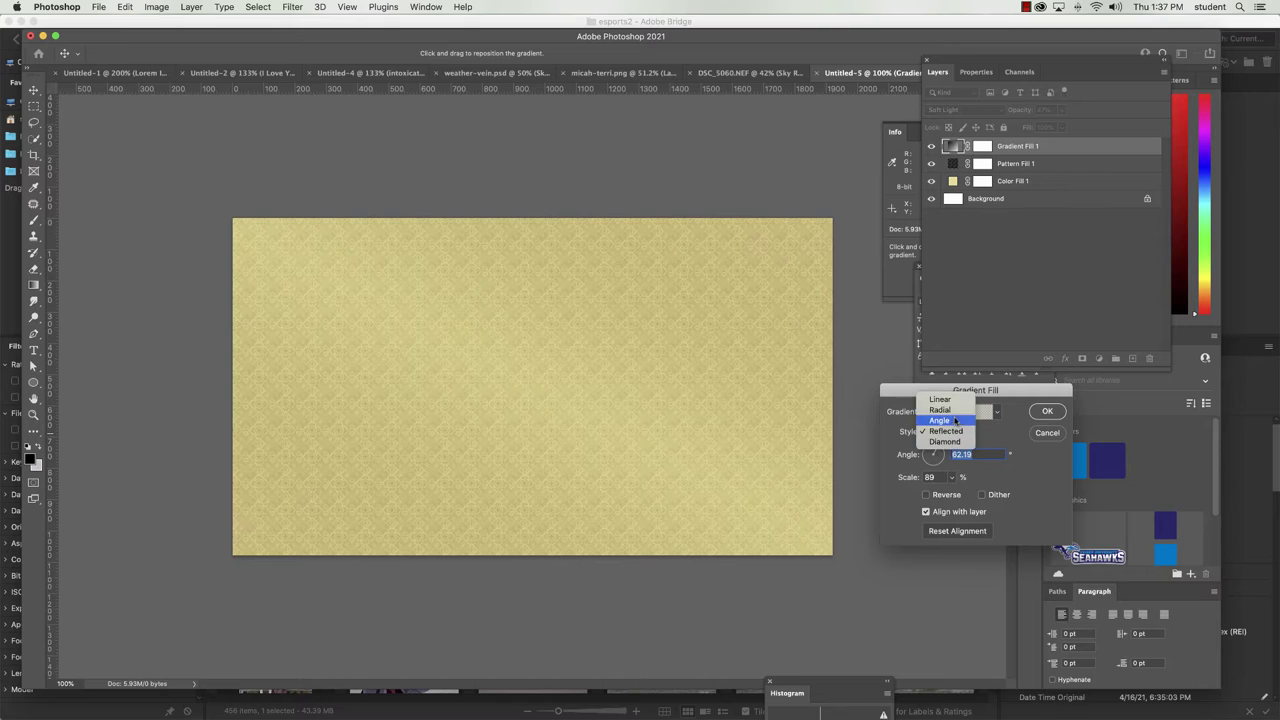
pyautogui.click(946, 411)
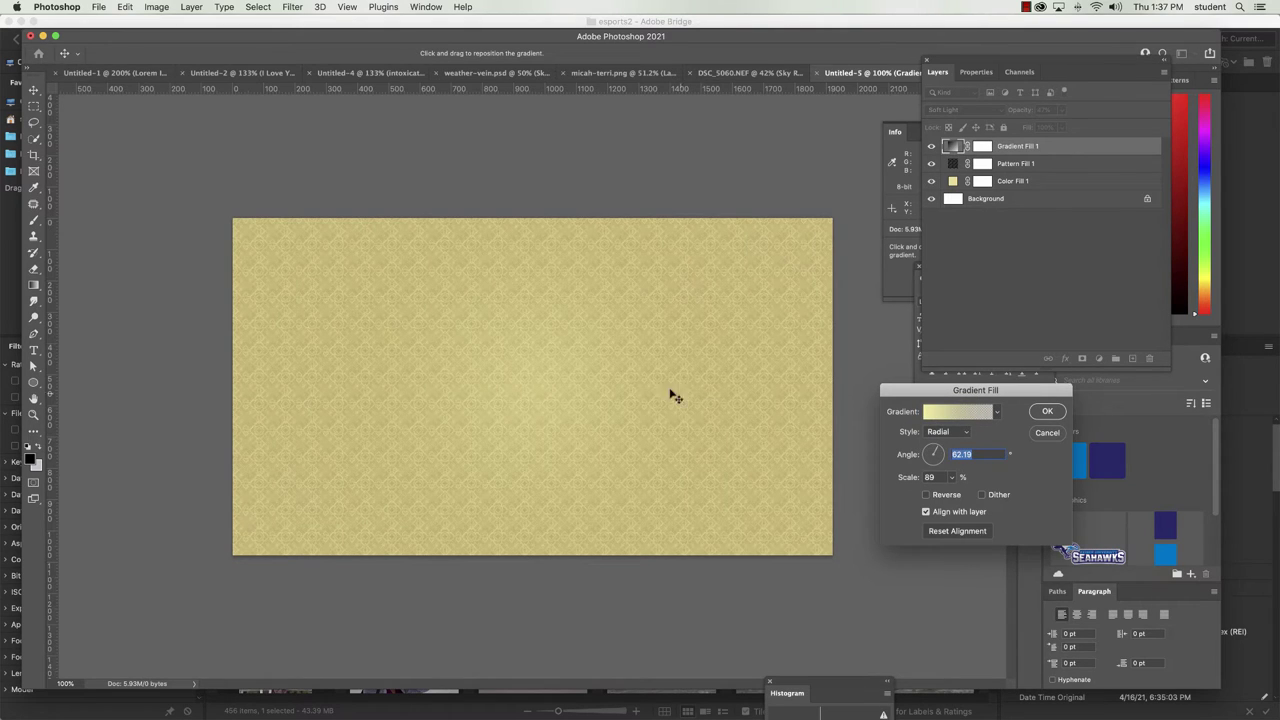
pyautogui.moveTo(554, 423); pyautogui.dragTo(466, 354)
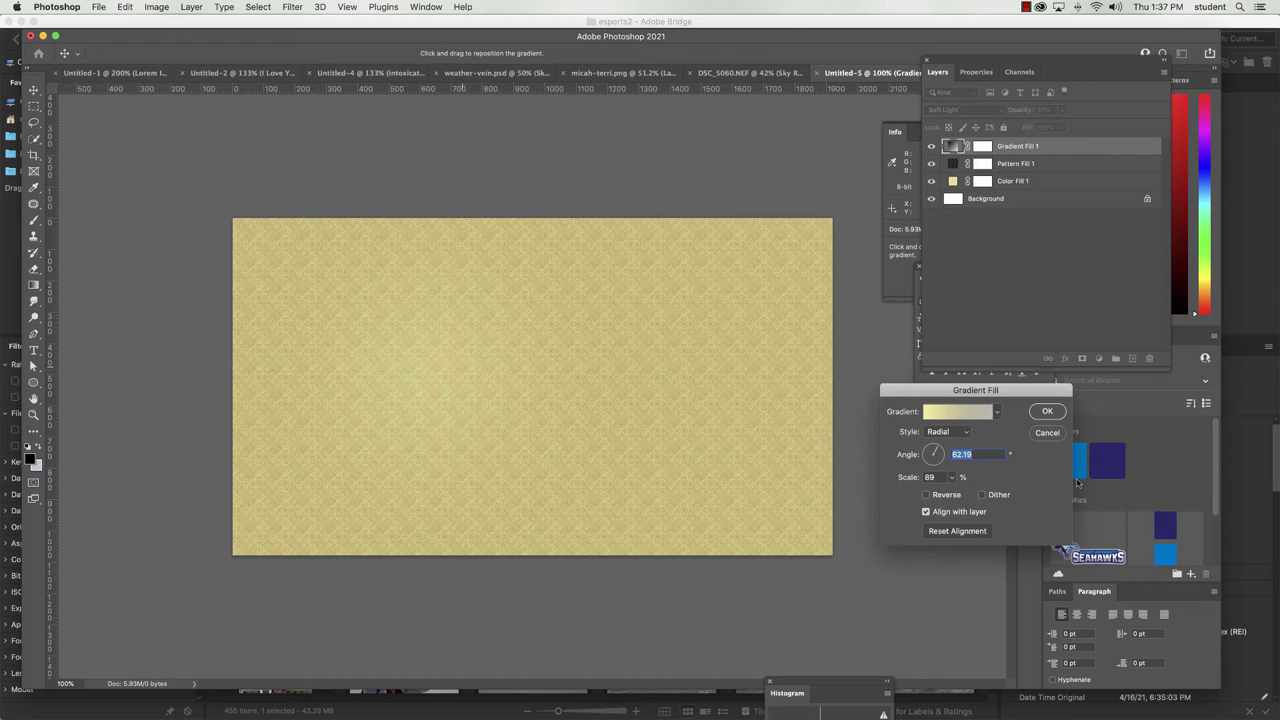
pyautogui.click(1047, 412)
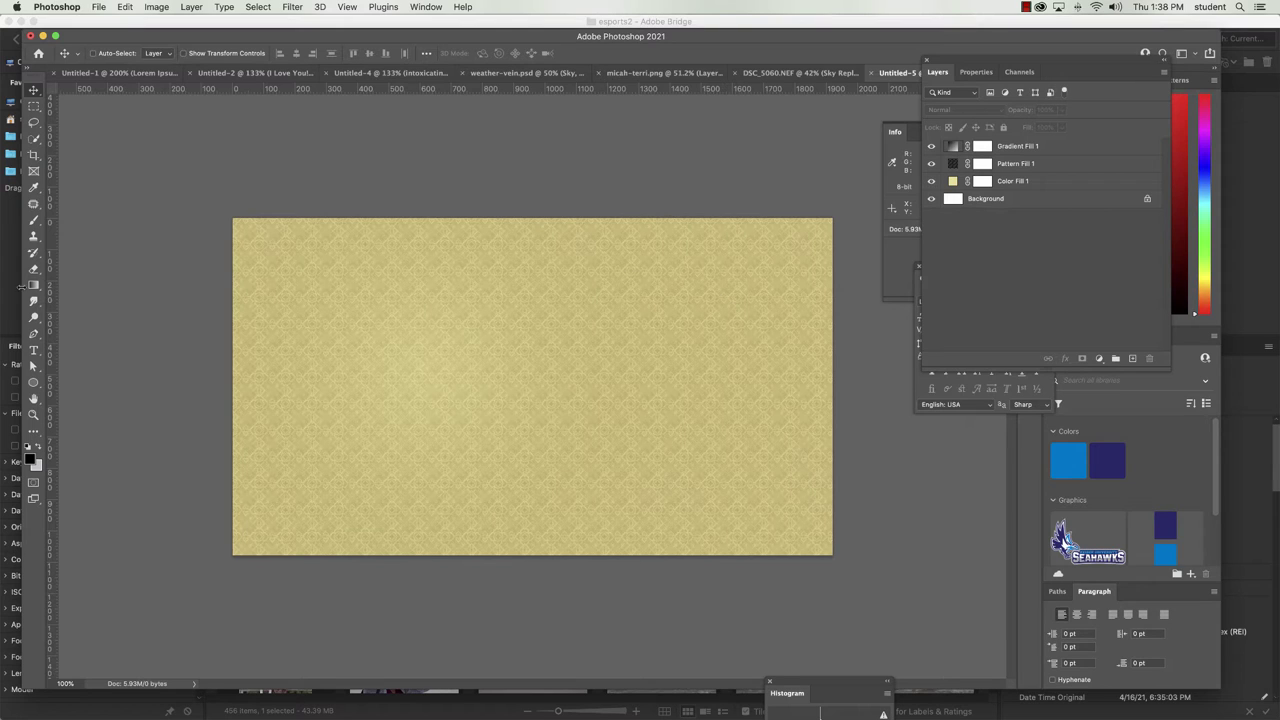
# Set the Type tool colour to dark gold 9f810d, sampled from the tan background.
pyautogui.click(33, 350)
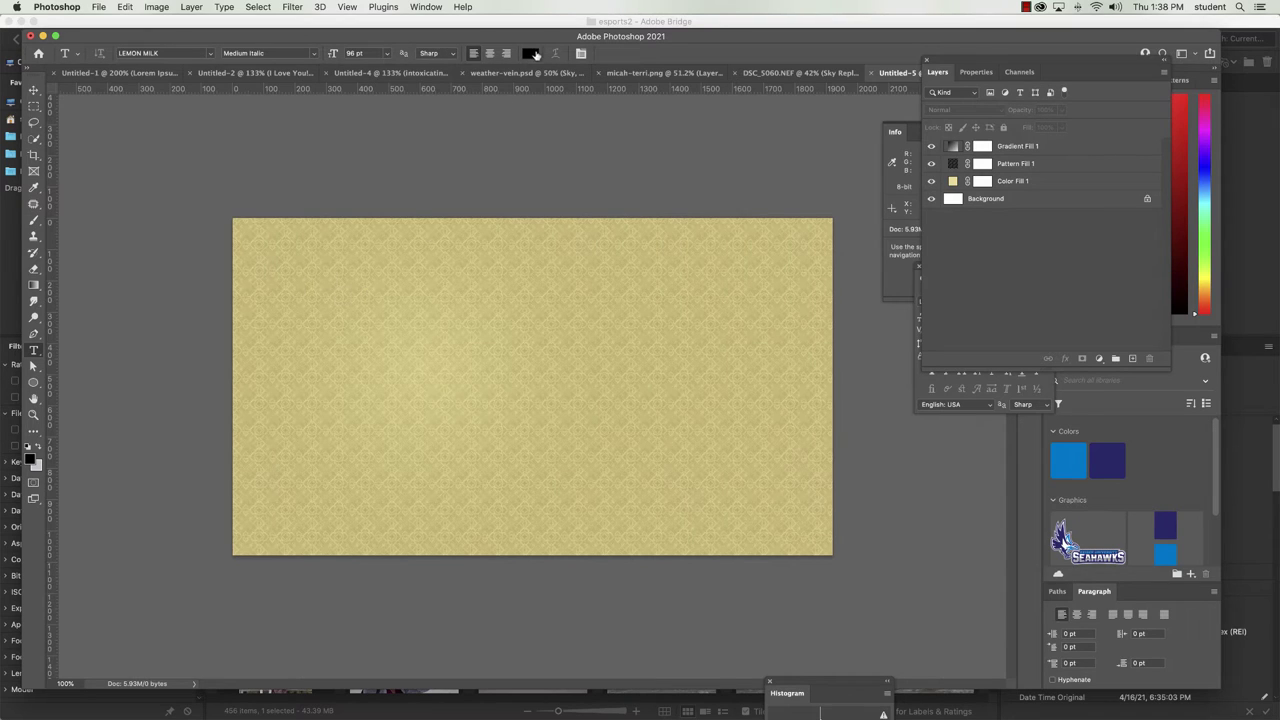
pyautogui.click(530, 53)
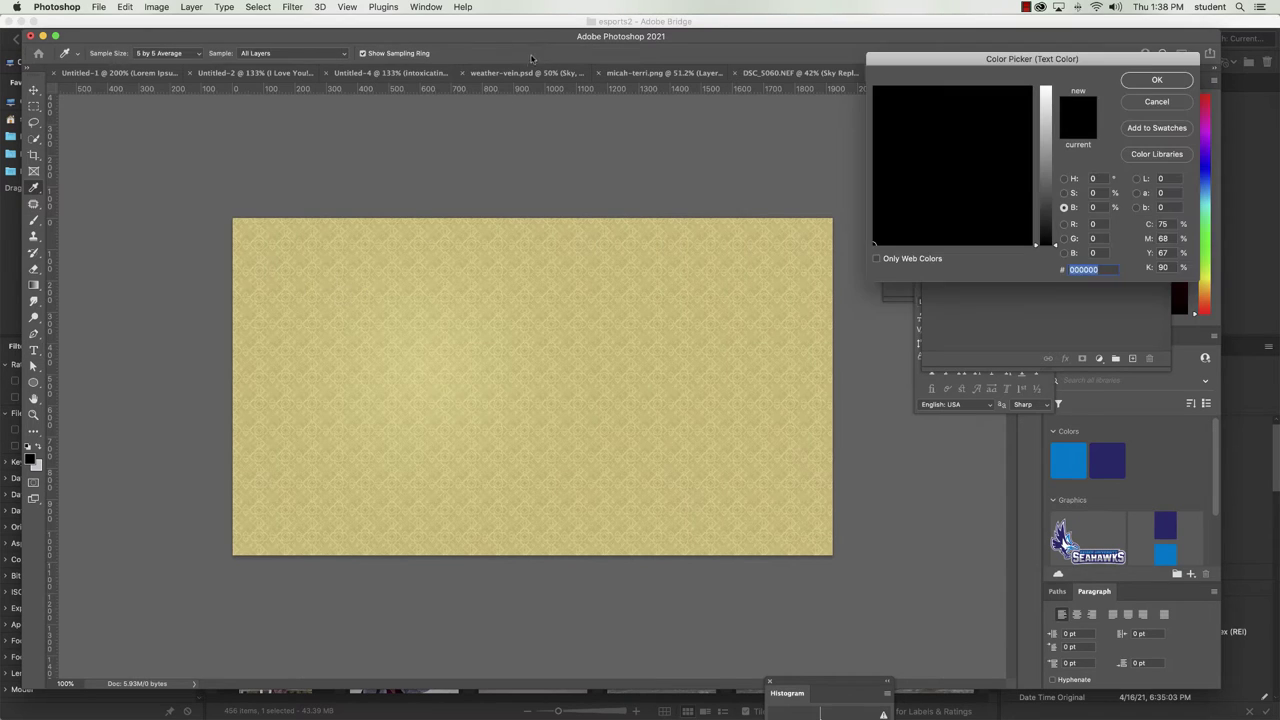
pyautogui.click(252, 436)
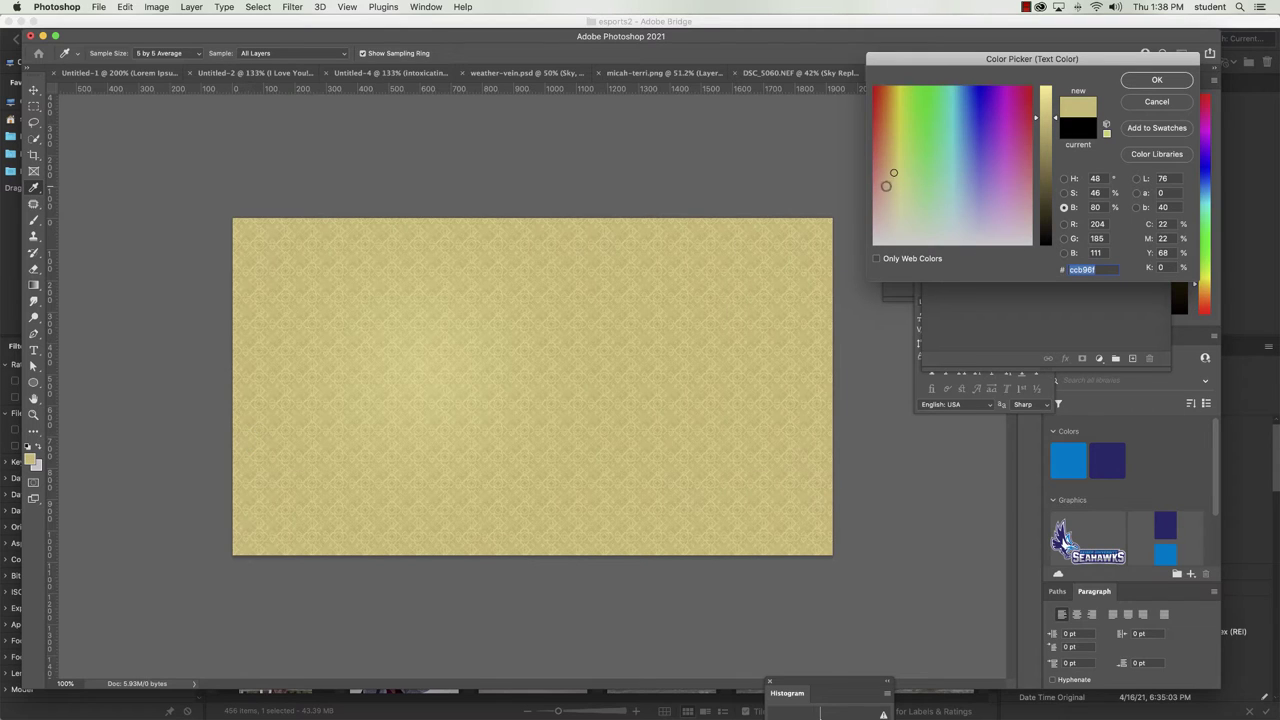
pyautogui.click(1064, 192)
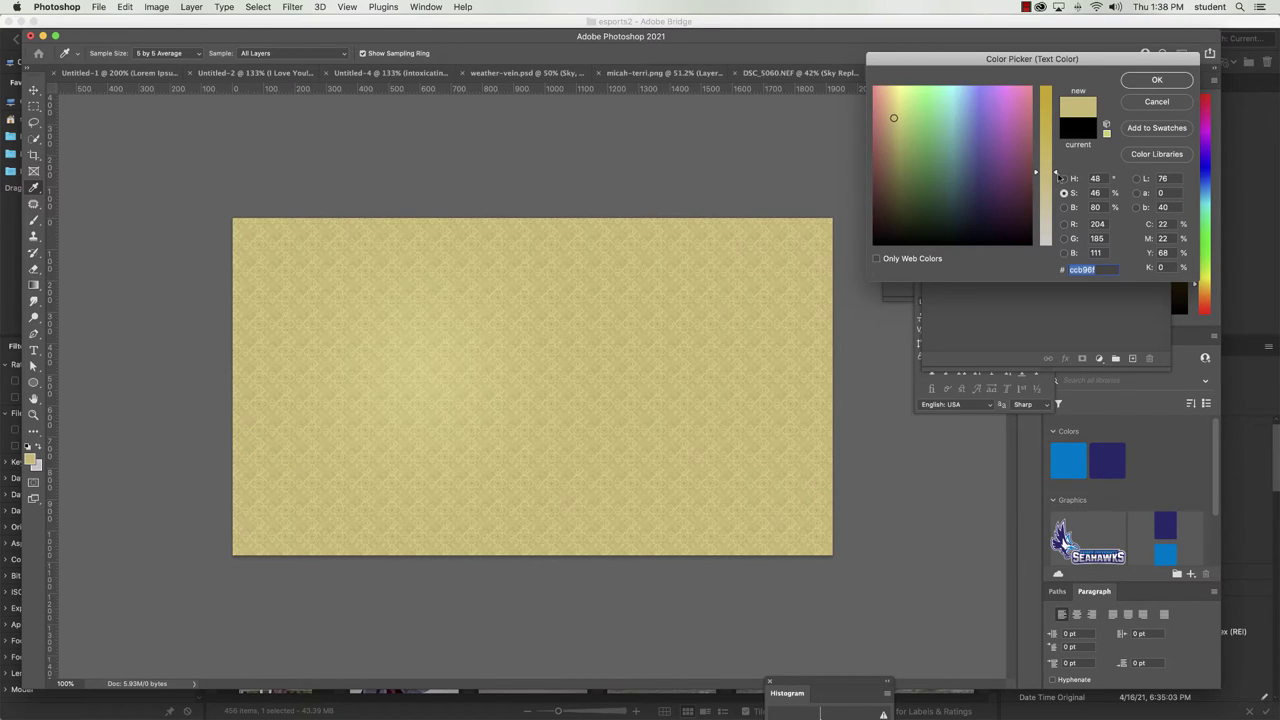
pyautogui.moveTo(1057, 174); pyautogui.dragTo(1060, 98)
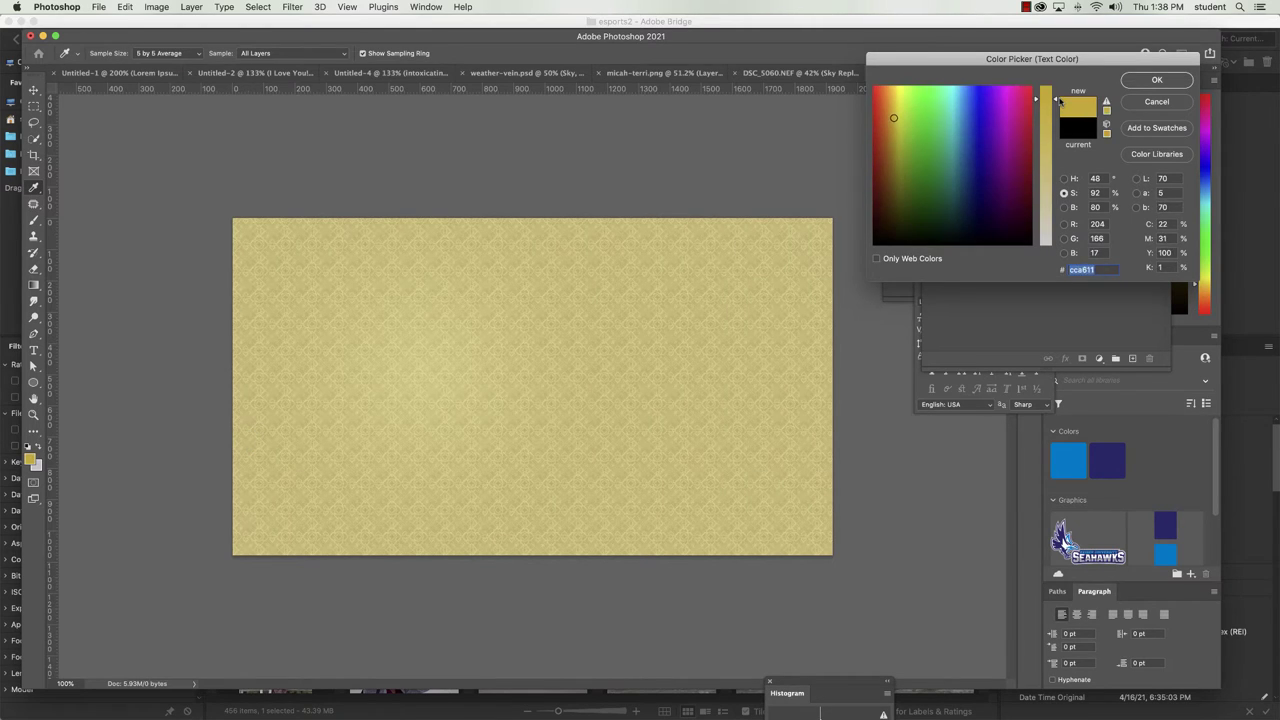
pyautogui.click(1064, 207)
pyautogui.moveTo(1058, 121); pyautogui.dragTo(1054, 157)
pyautogui.click(1148, 82)
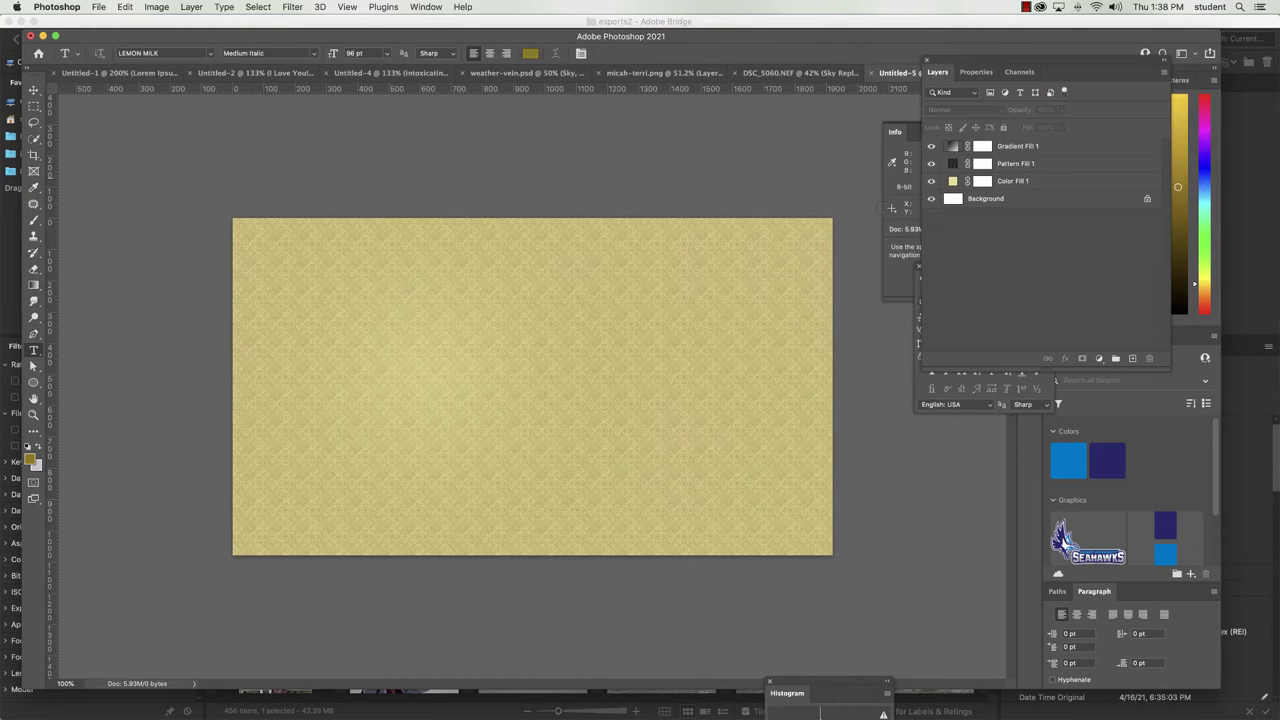
# Type CLASS on the upper-left of the flyer and set it in Chalkduster.
pyautogui.click(378, 314)
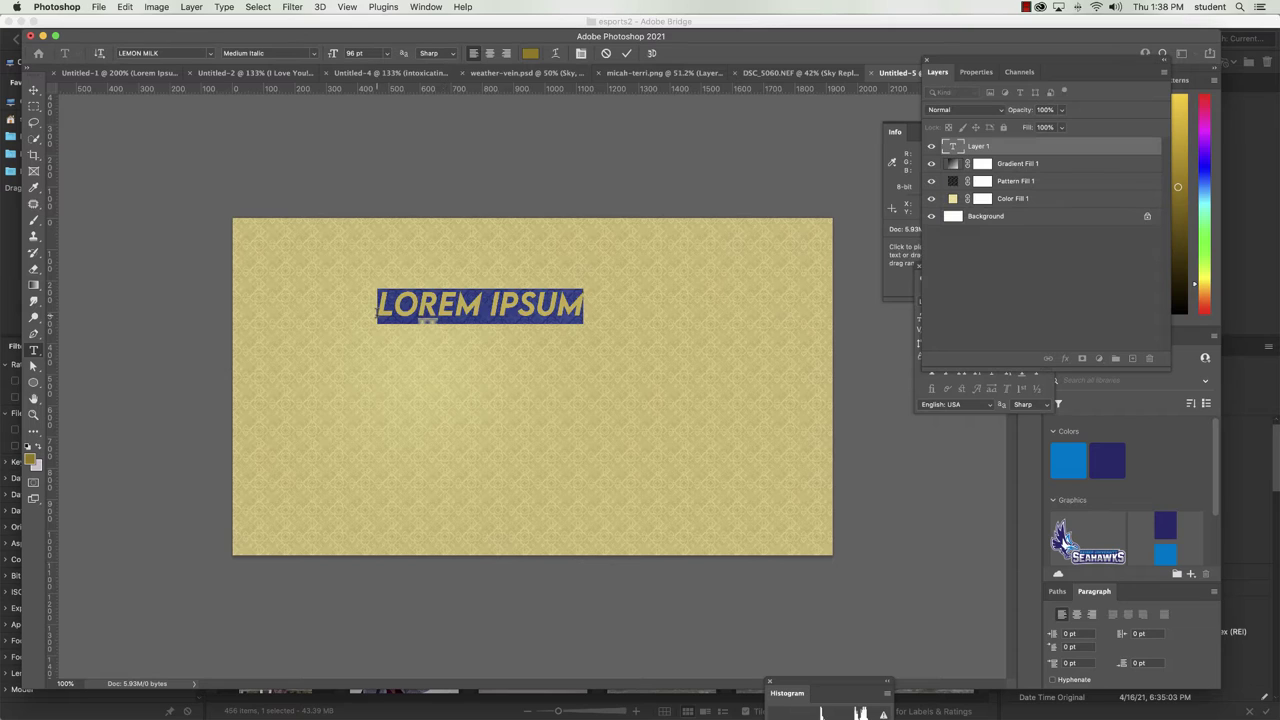
pyautogui.write('CL')
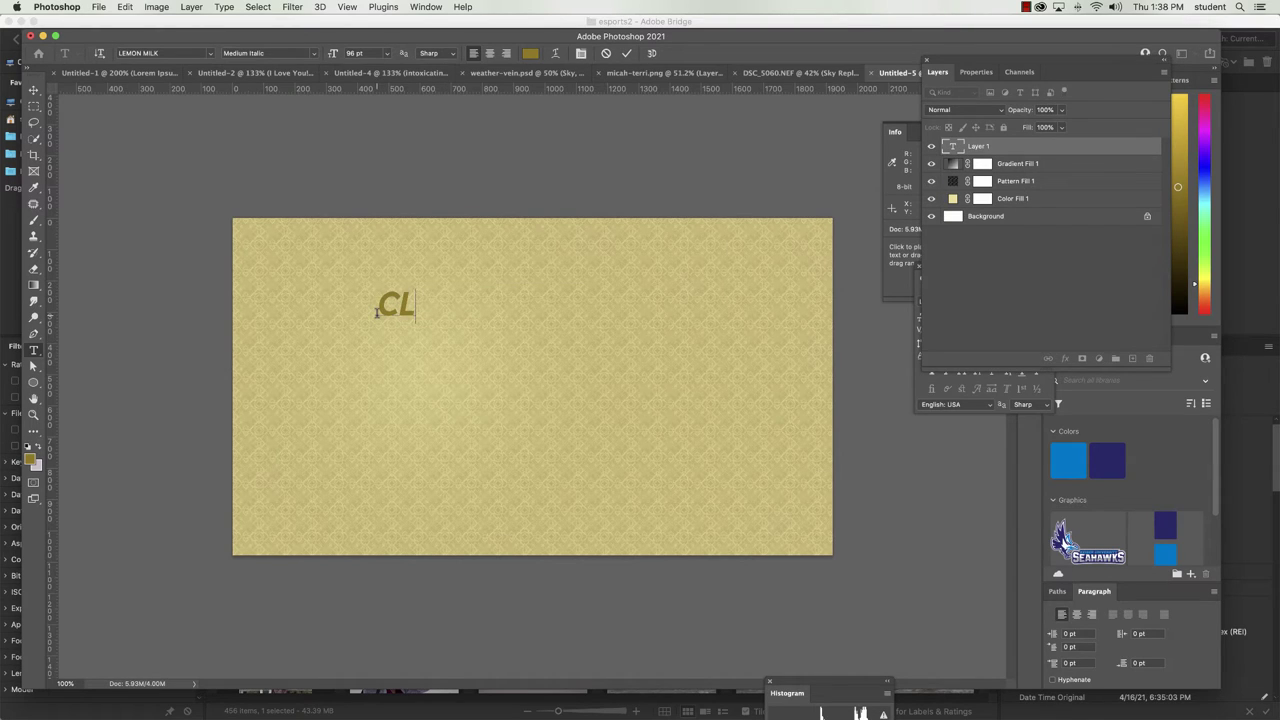
pyautogui.write('ASS')
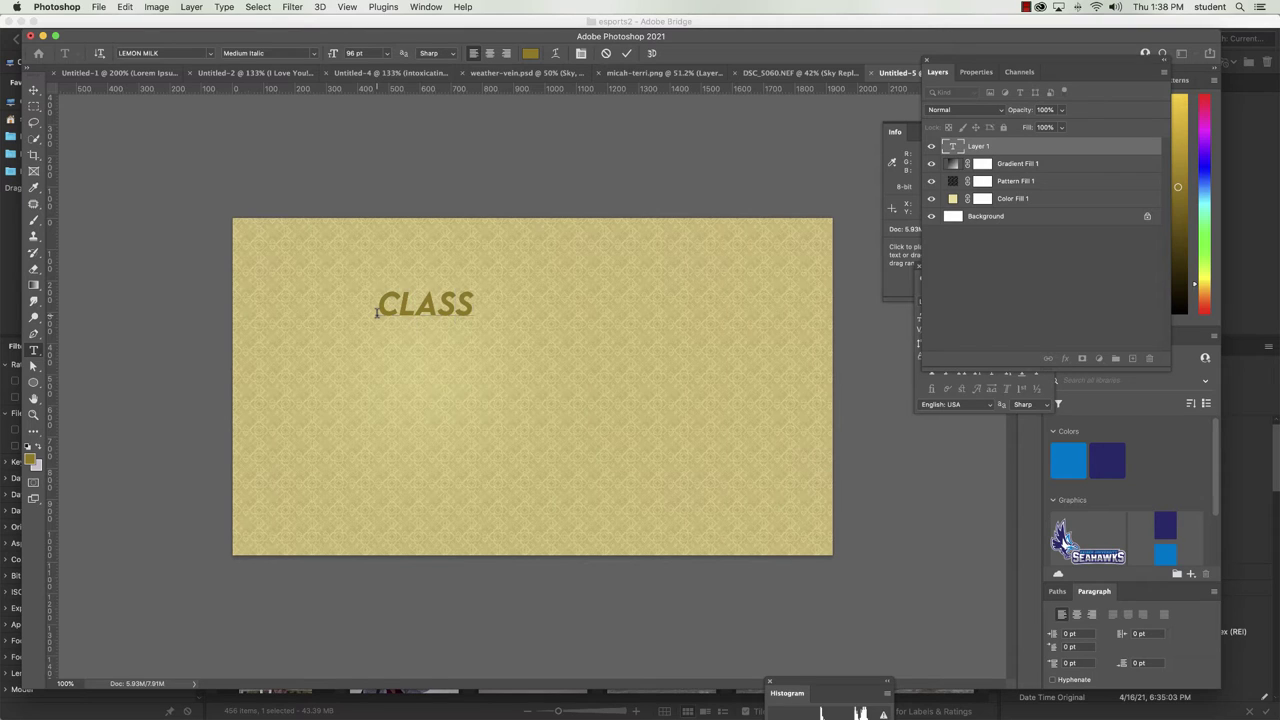
pyautogui.hotkey('shift', 'Left')
pyautogui.hotkey('shift', 'Left')
pyautogui.hotkey('shift', 'Left')
pyautogui.hotkey('shift', 'Left')
pyautogui.hotkey('shift', 'Left')
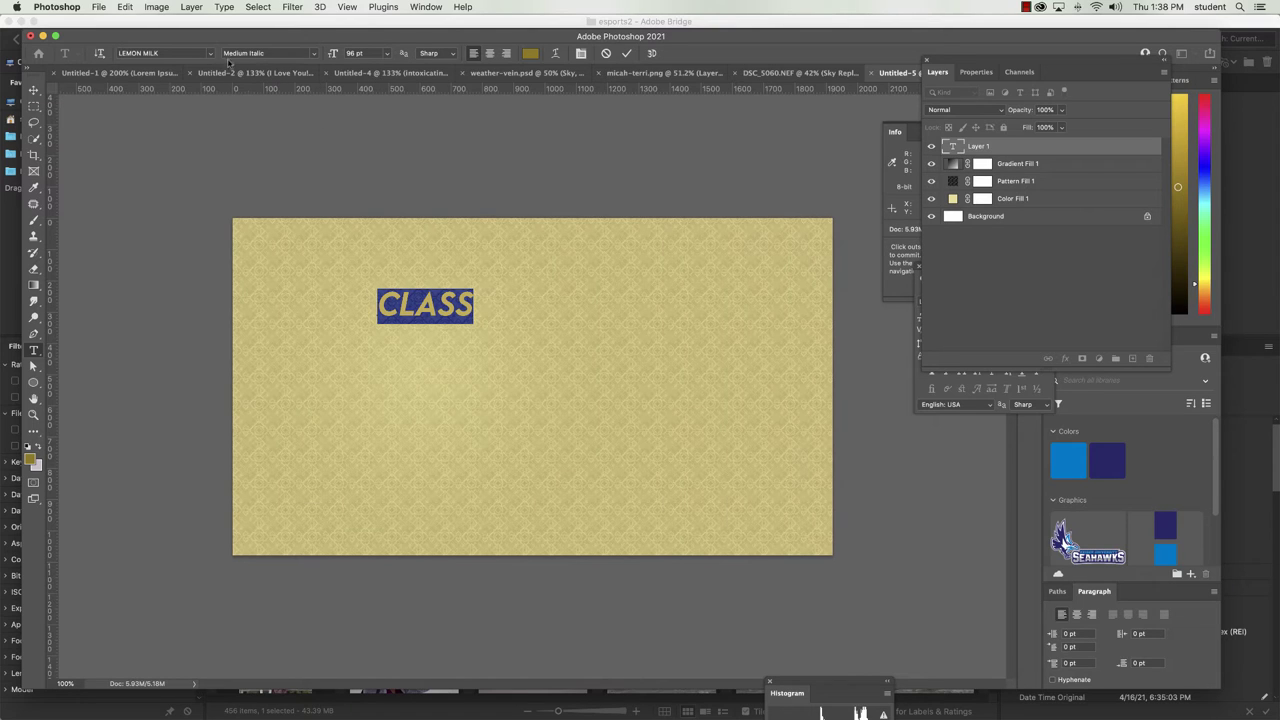
pyautogui.click(190, 49)
pyautogui.click(209, 55)
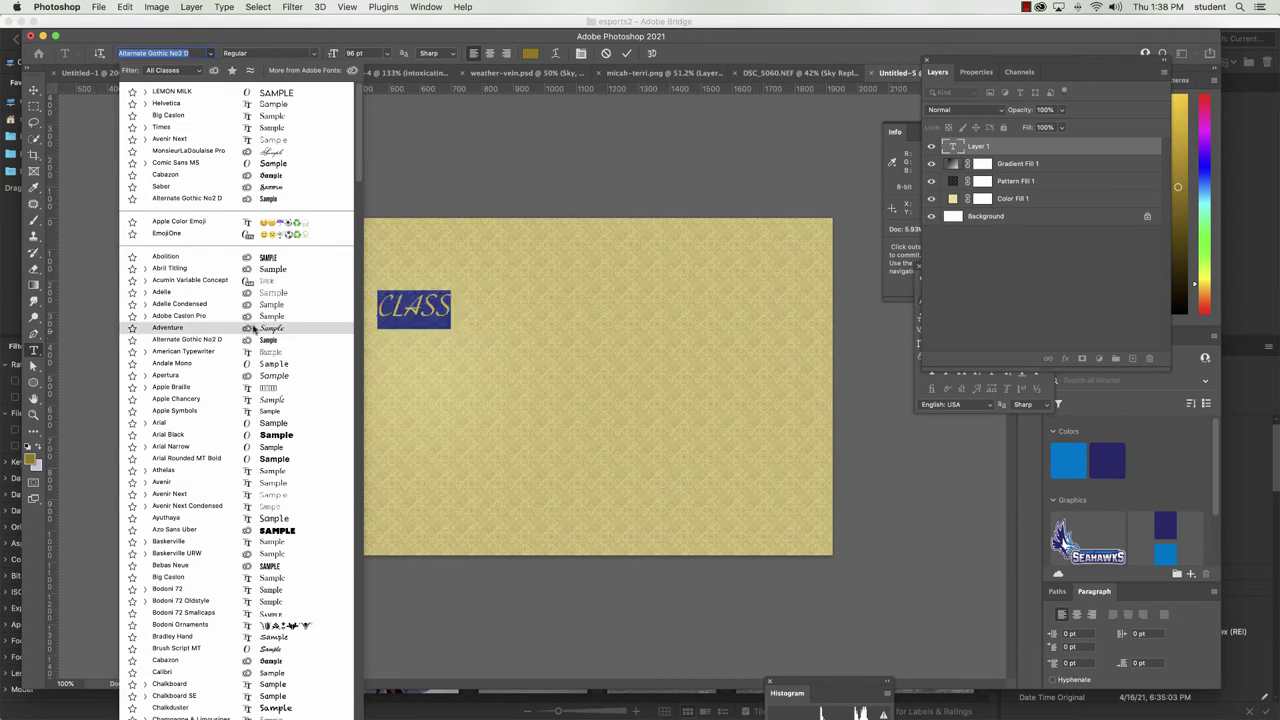
pyautogui.moveTo(358, 167); pyautogui.dragTo(357, 185)
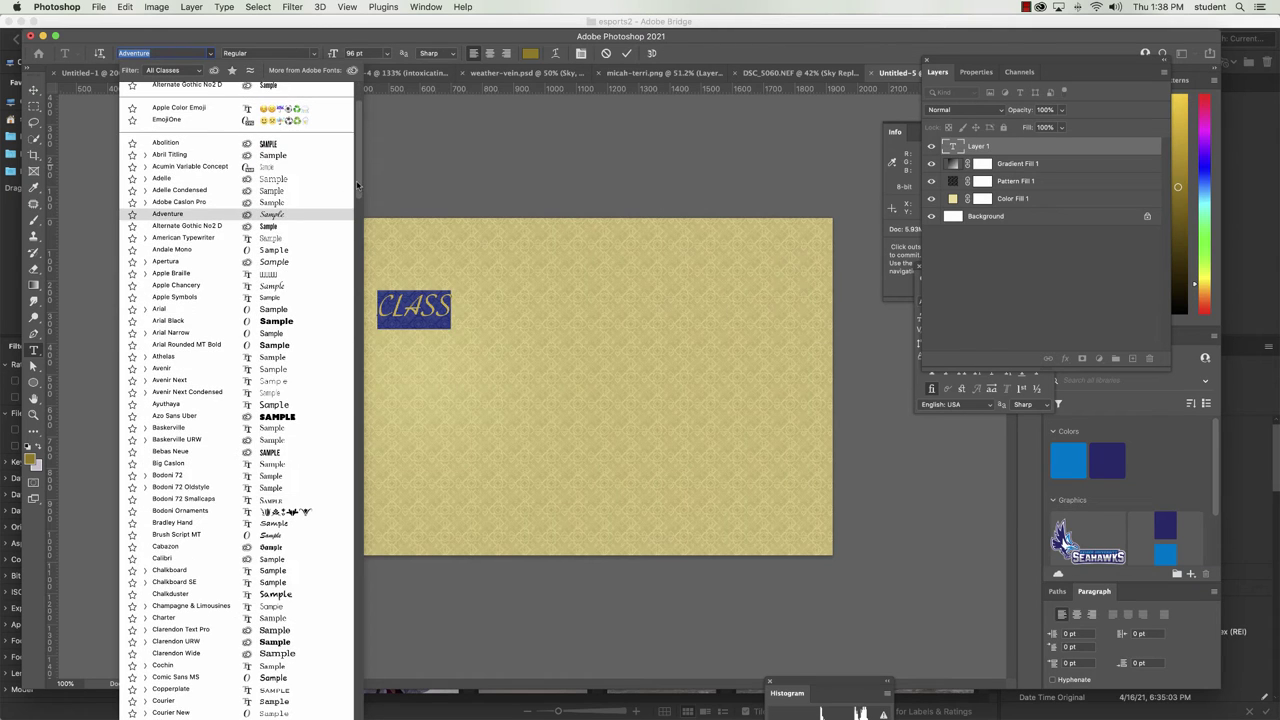
pyautogui.click(286, 594)
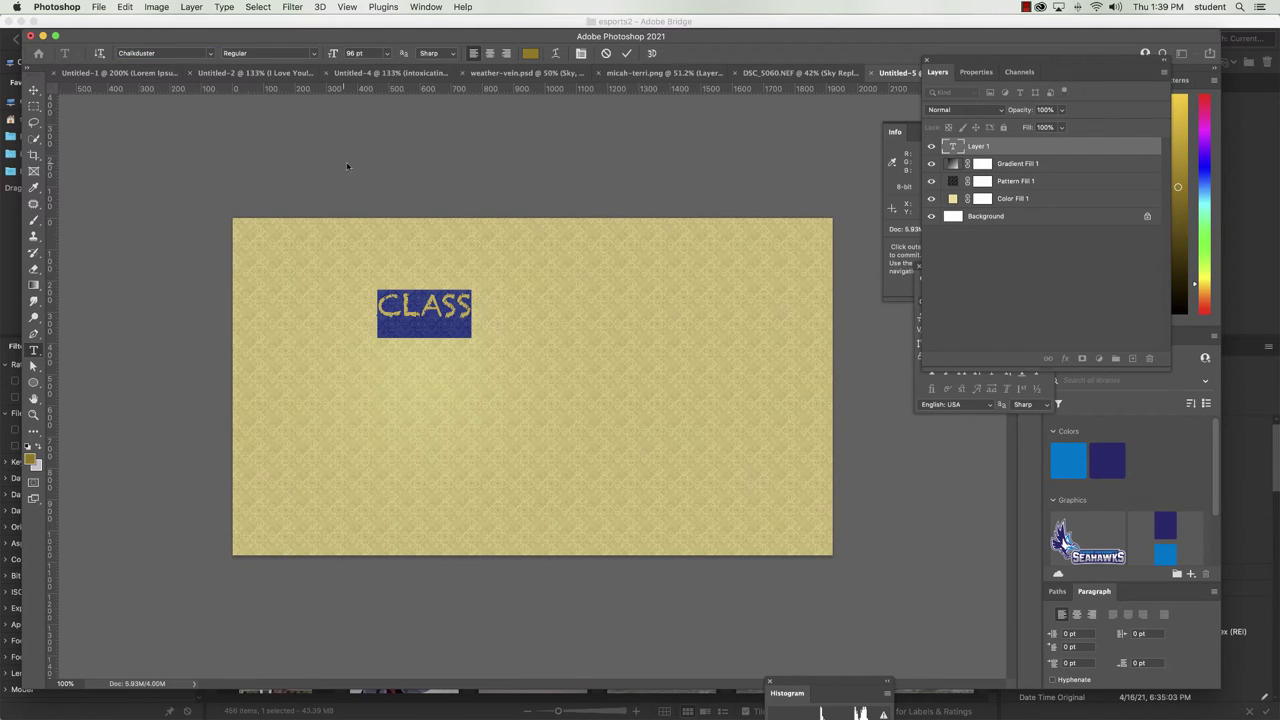
# Keep the Regular style, enlarge CLASS to 181 pt, and commit the text.
pyautogui.click(316, 54)
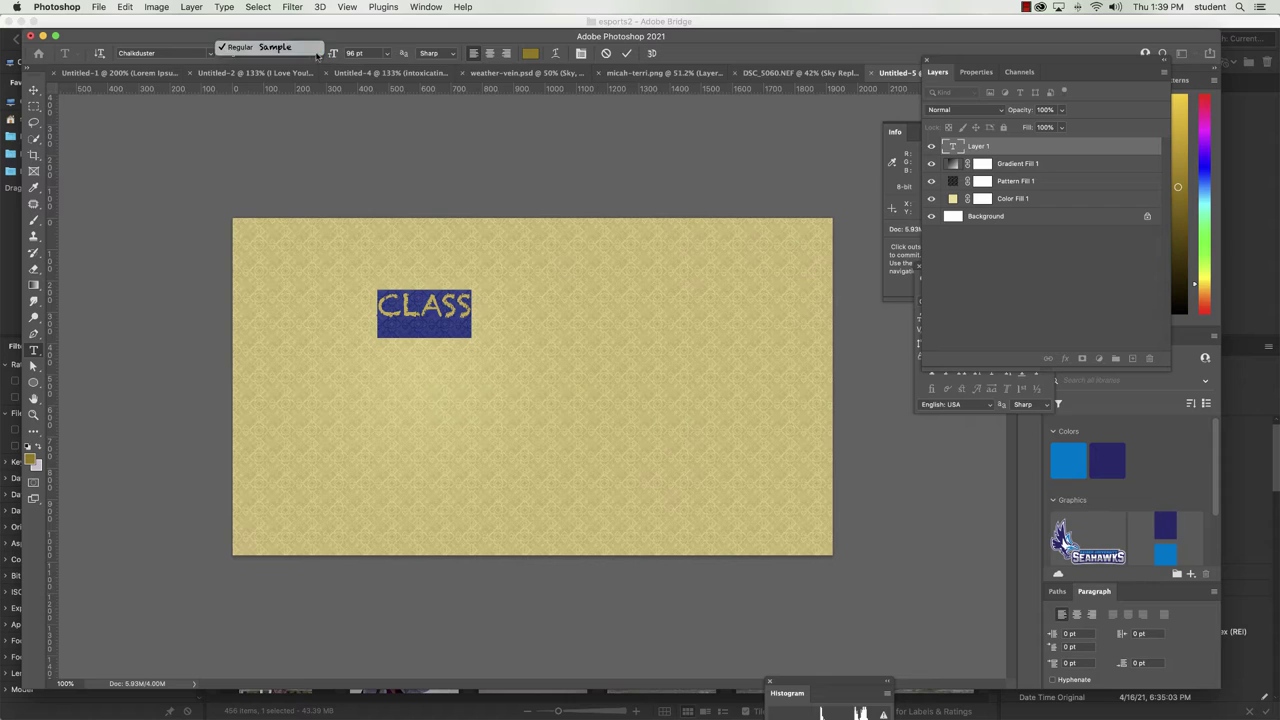
pyautogui.click(370, 41)
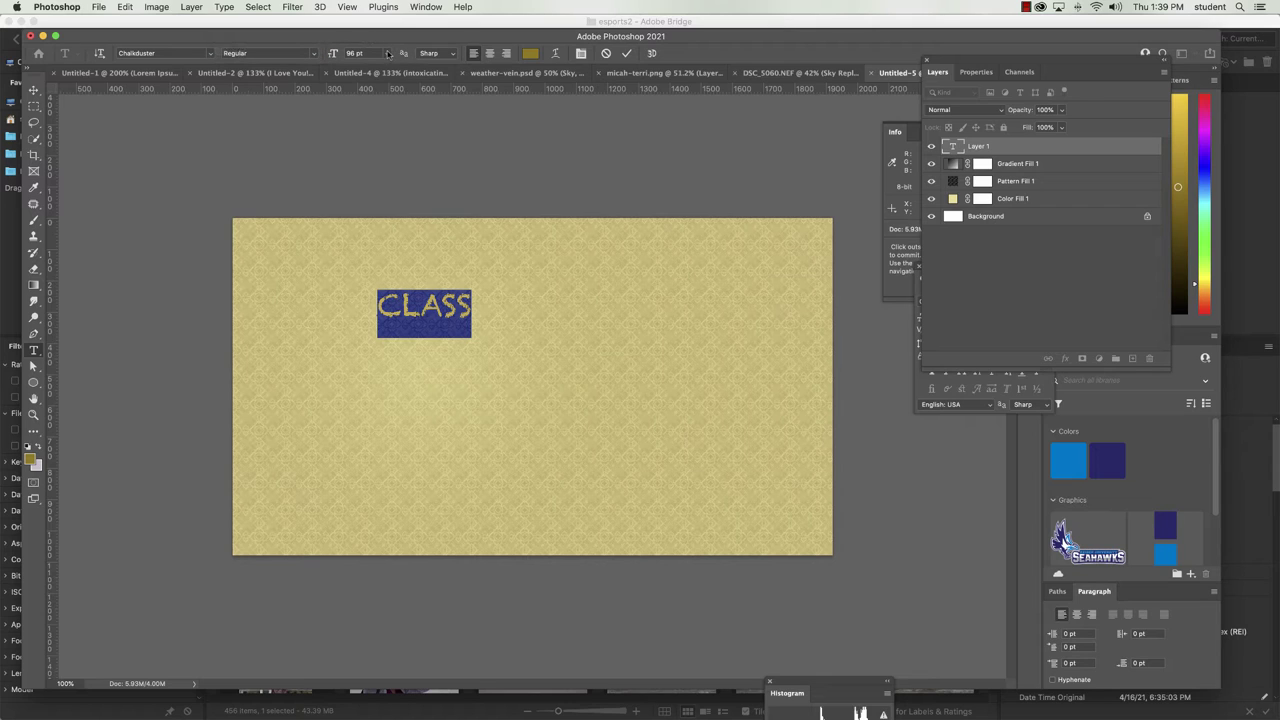
pyautogui.click(388, 53)
pyautogui.click(371, 51)
pyautogui.click(366, 51)
pyautogui.scroll(20, 367, 51)
pyautogui.scroll(20, 369, 52)
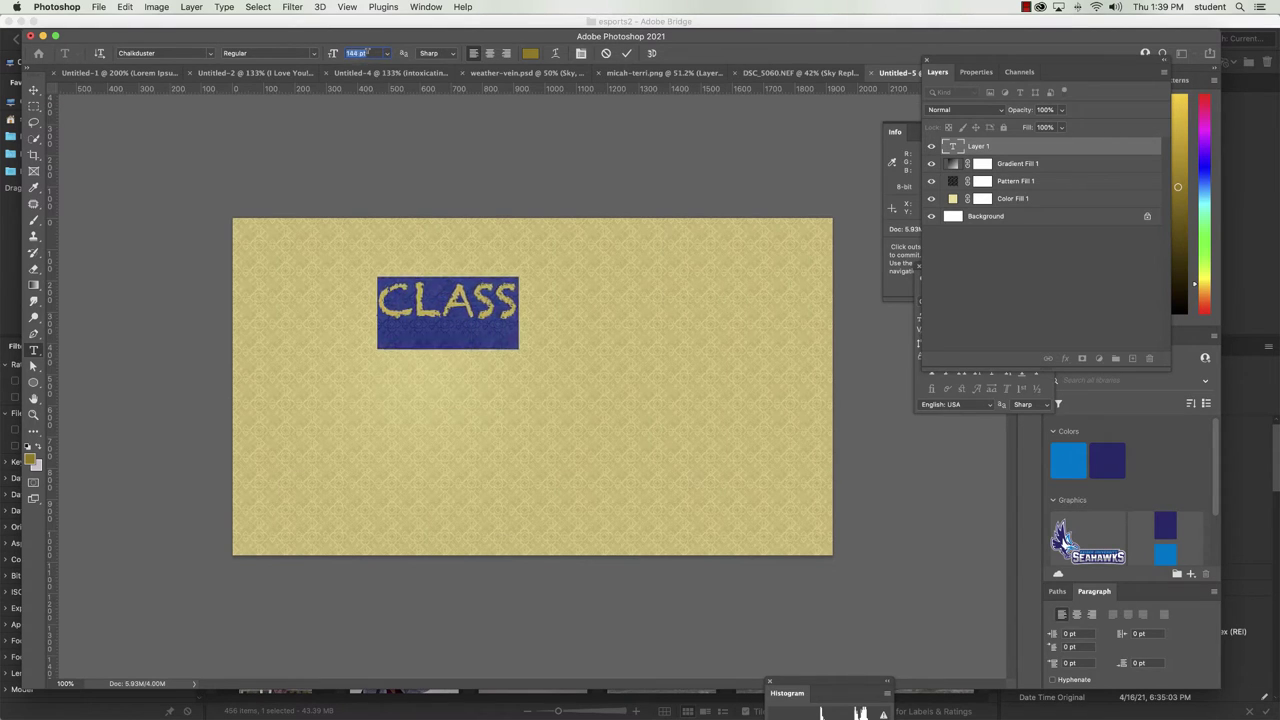
pyautogui.press('Up')
pyautogui.press('Up')
pyautogui.press('Up')
pyautogui.press('Up')
pyautogui.press('Up')
pyautogui.press('Up')
pyautogui.press('Up')
pyautogui.press('Up')
pyautogui.press('Up')
pyautogui.press('Up')
pyautogui.press('Up')
pyautogui.press('Up')
pyautogui.press('Up')
pyautogui.press('Up')
pyautogui.press('Up')
pyautogui.press('Up')
pyautogui.press('Up')
pyautogui.press('Up')
pyautogui.press('Up')
pyautogui.press('Up')
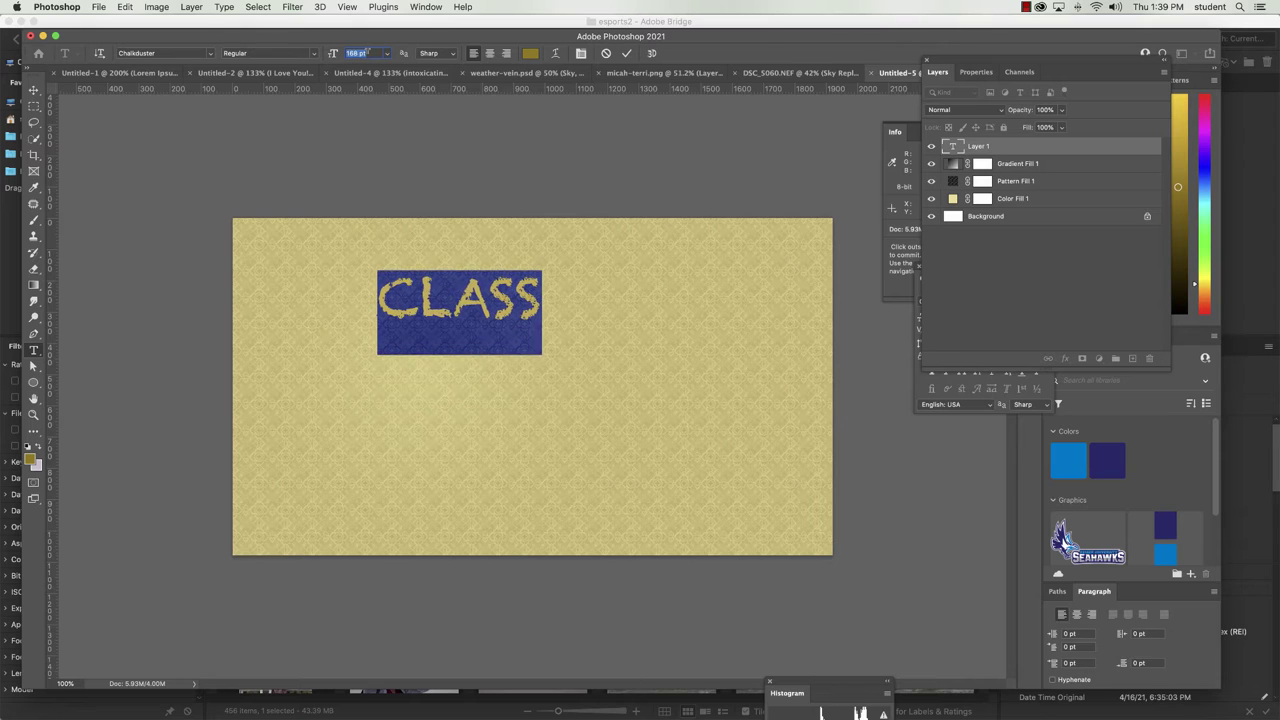
pyautogui.press('Up')
pyautogui.press('Up')
pyautogui.press('Up')
pyautogui.press('Up')
pyautogui.press('Up')
pyautogui.press('Up')
pyautogui.press('Up')
pyautogui.press('Up')
pyautogui.press('Up')
pyautogui.press('Up')
pyautogui.press('Up')
pyautogui.press('Up')
pyautogui.press('Up')
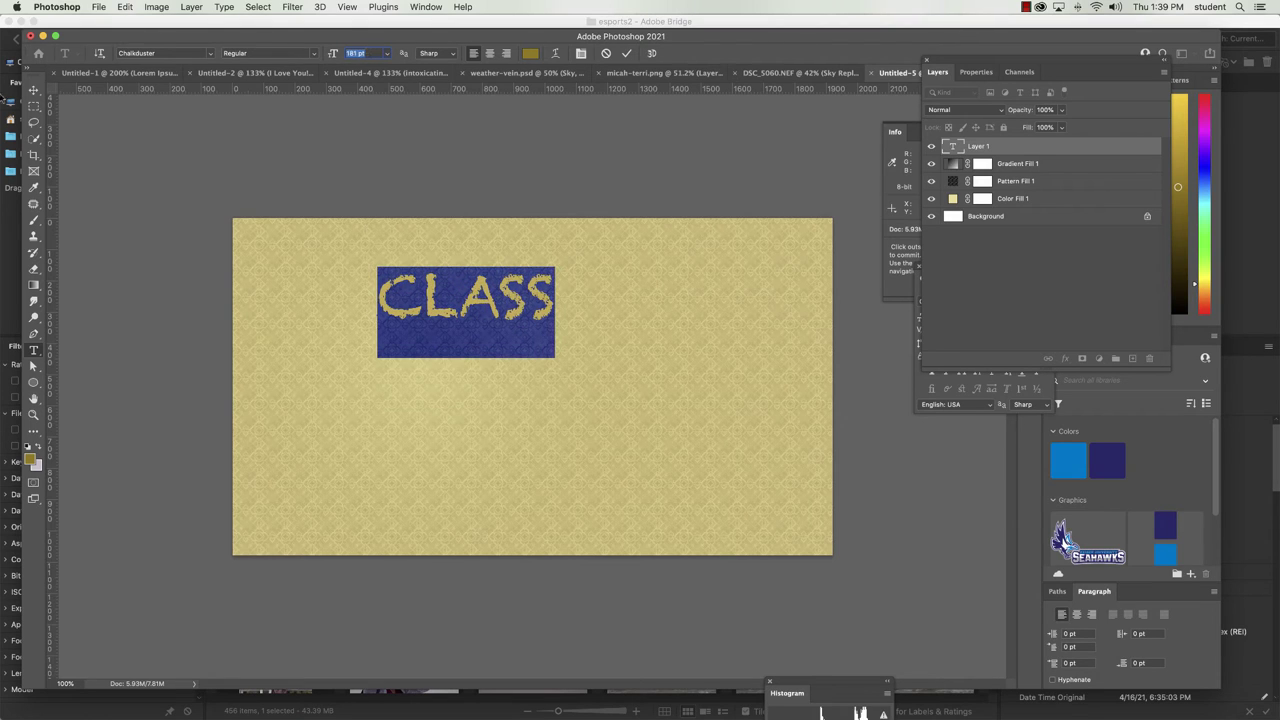
pyautogui.click(33, 89)
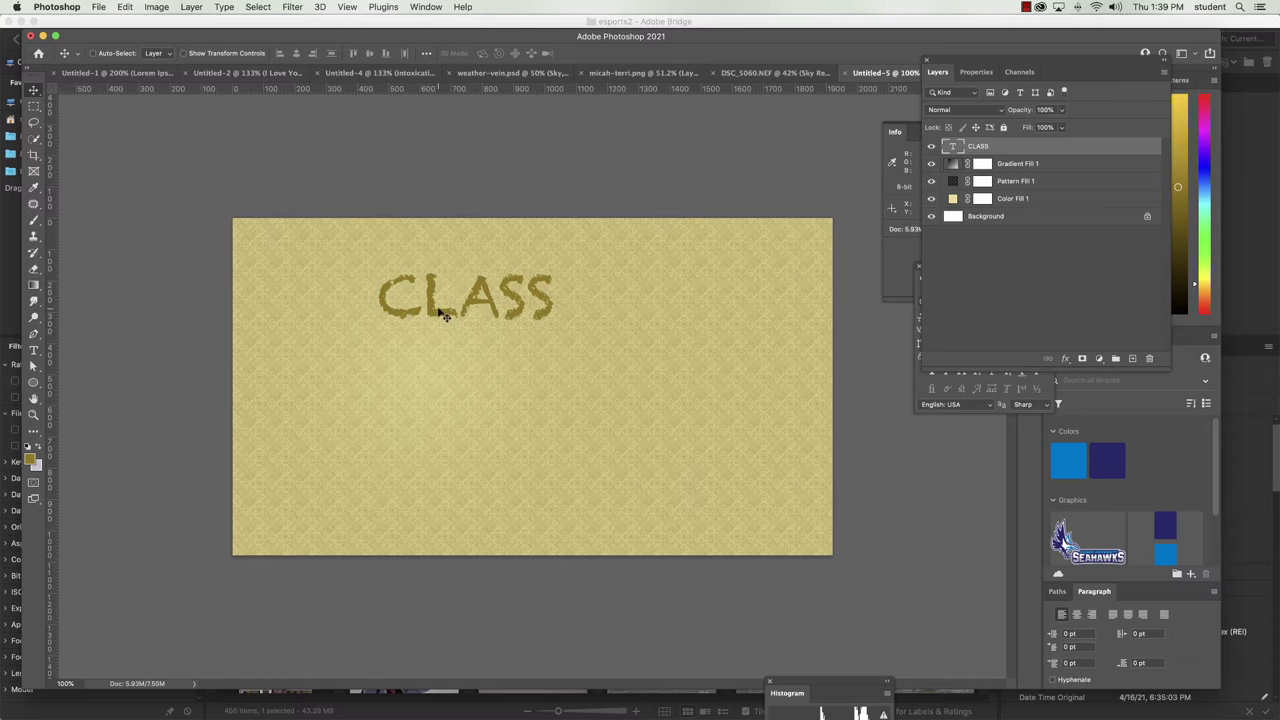
pyautogui.press('super+t')
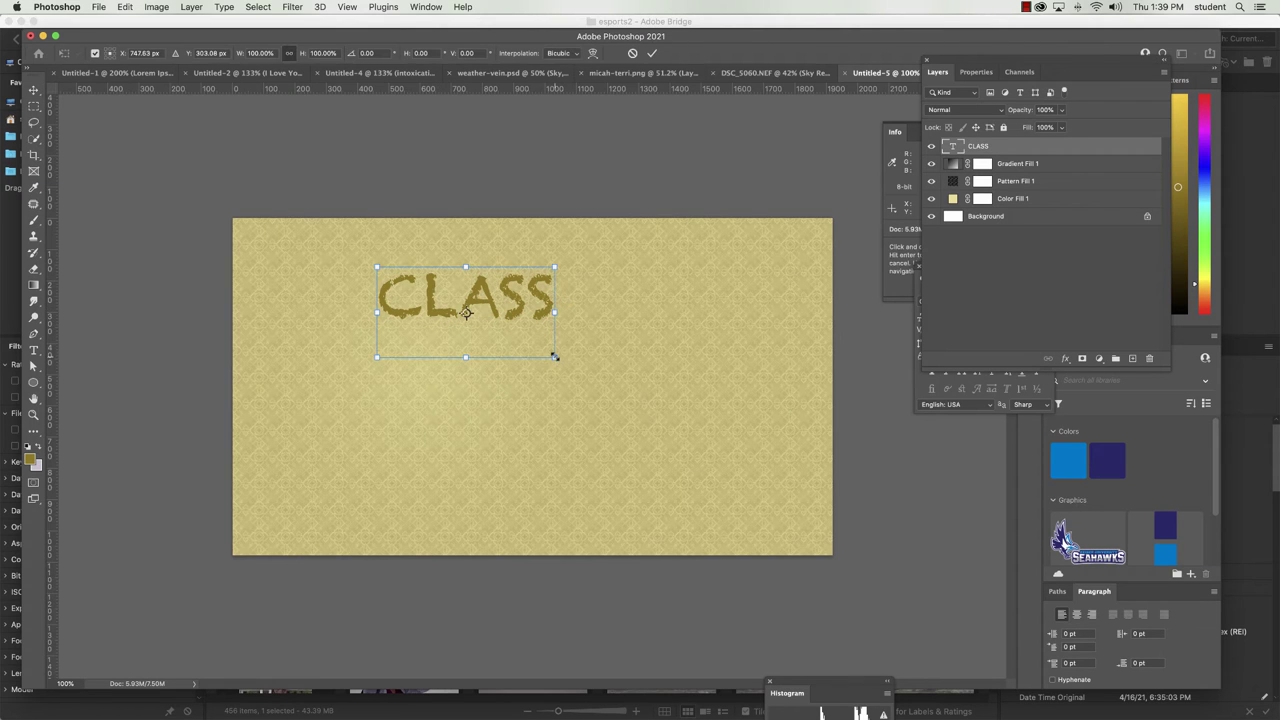
pyautogui.moveTo(556, 359); pyautogui.dragTo(692, 466)
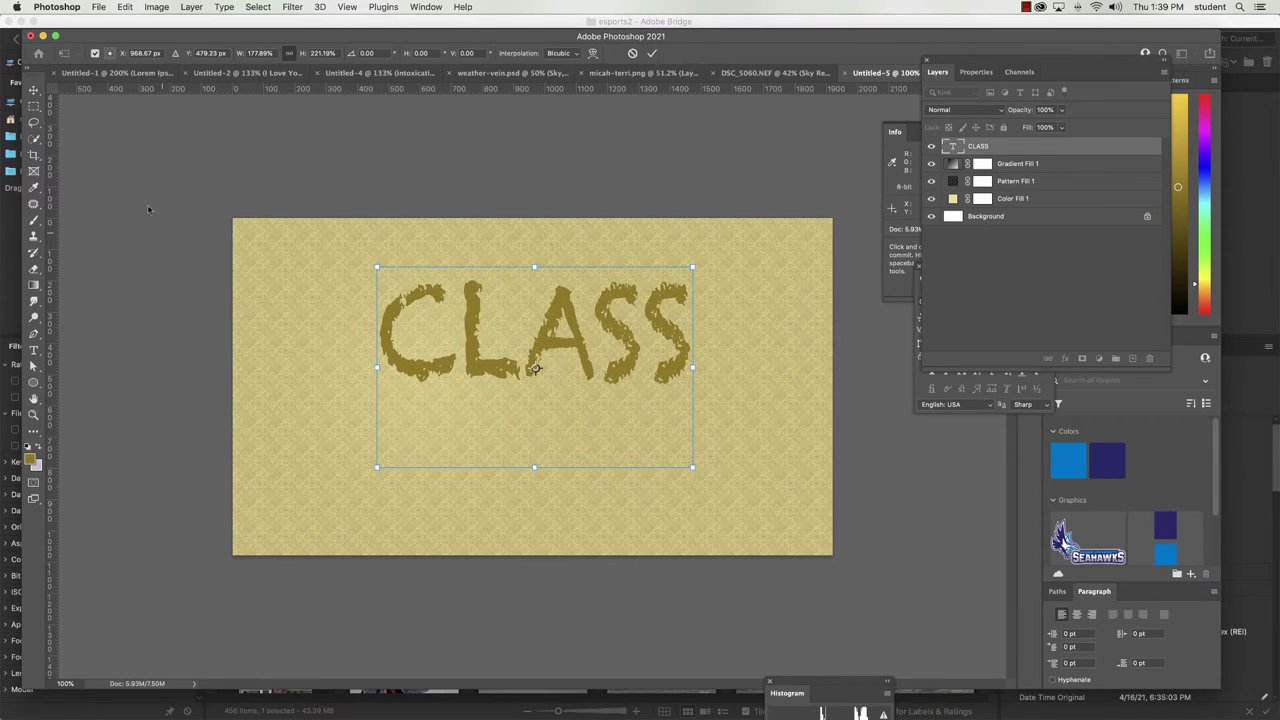
pyautogui.click(36, 91)
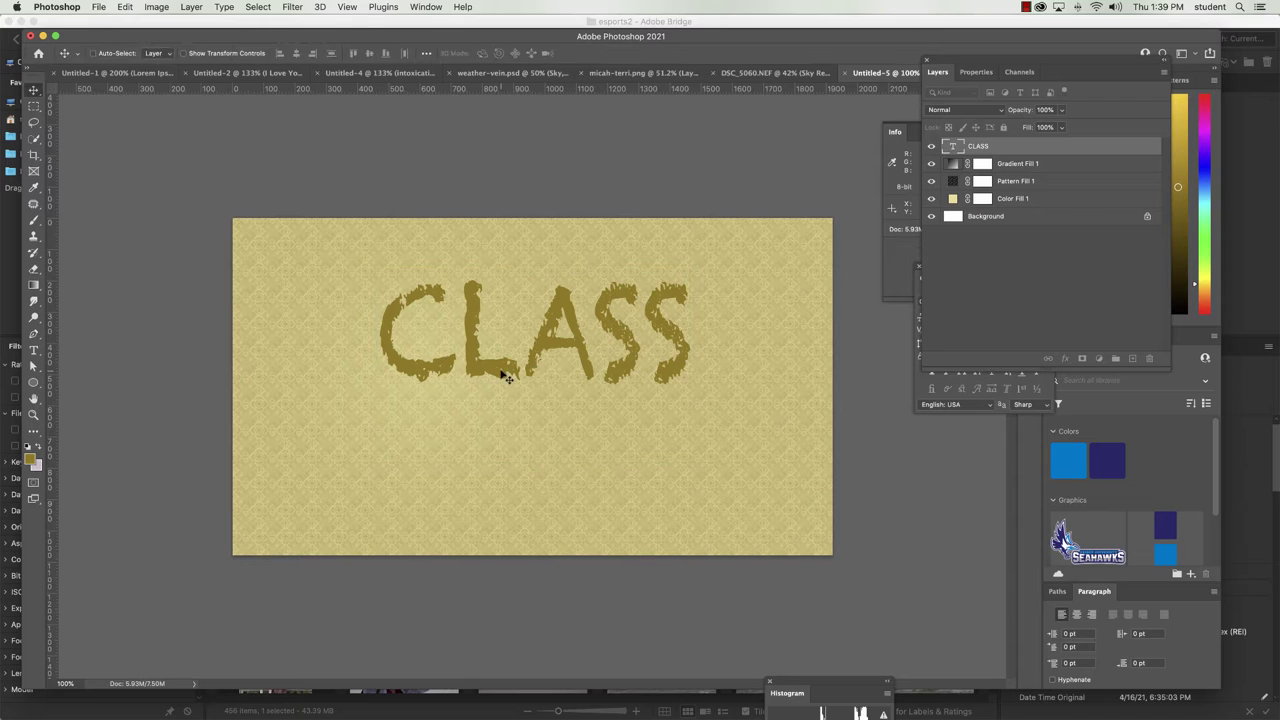
pyautogui.moveTo(503, 366); pyautogui.dragTo(500, 356)
pyautogui.press('t')
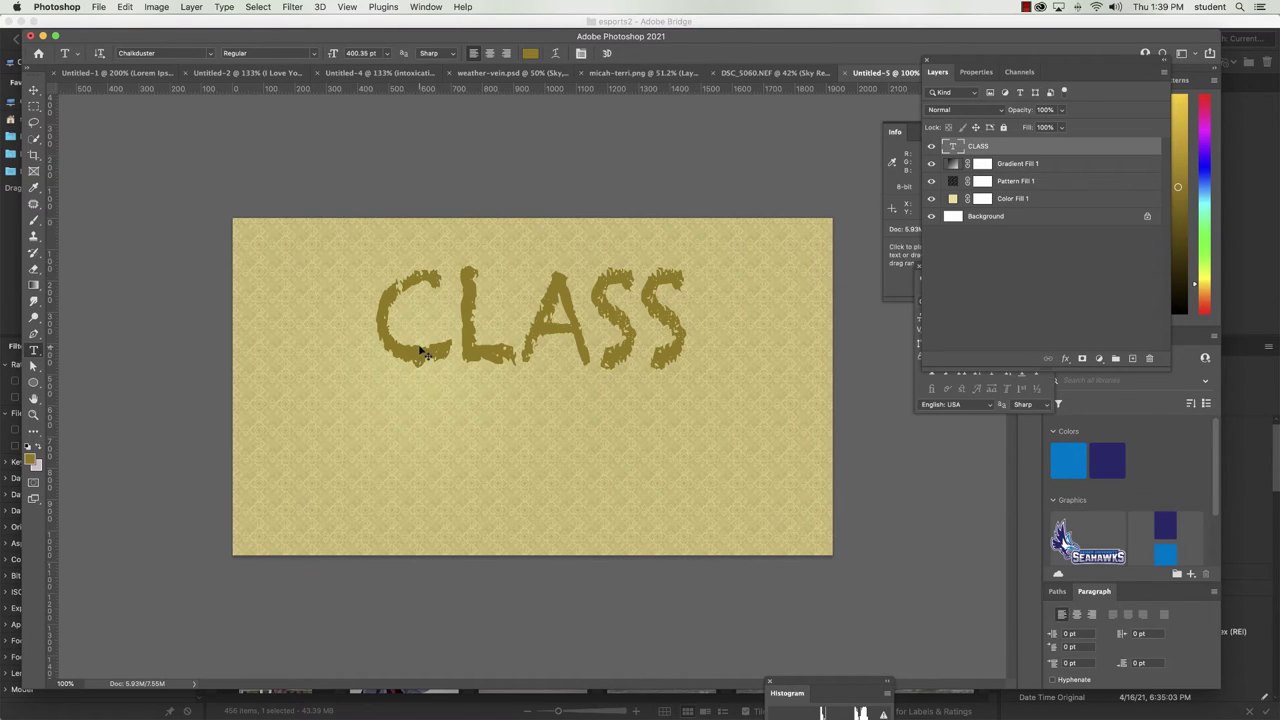
pyautogui.press('super+t')
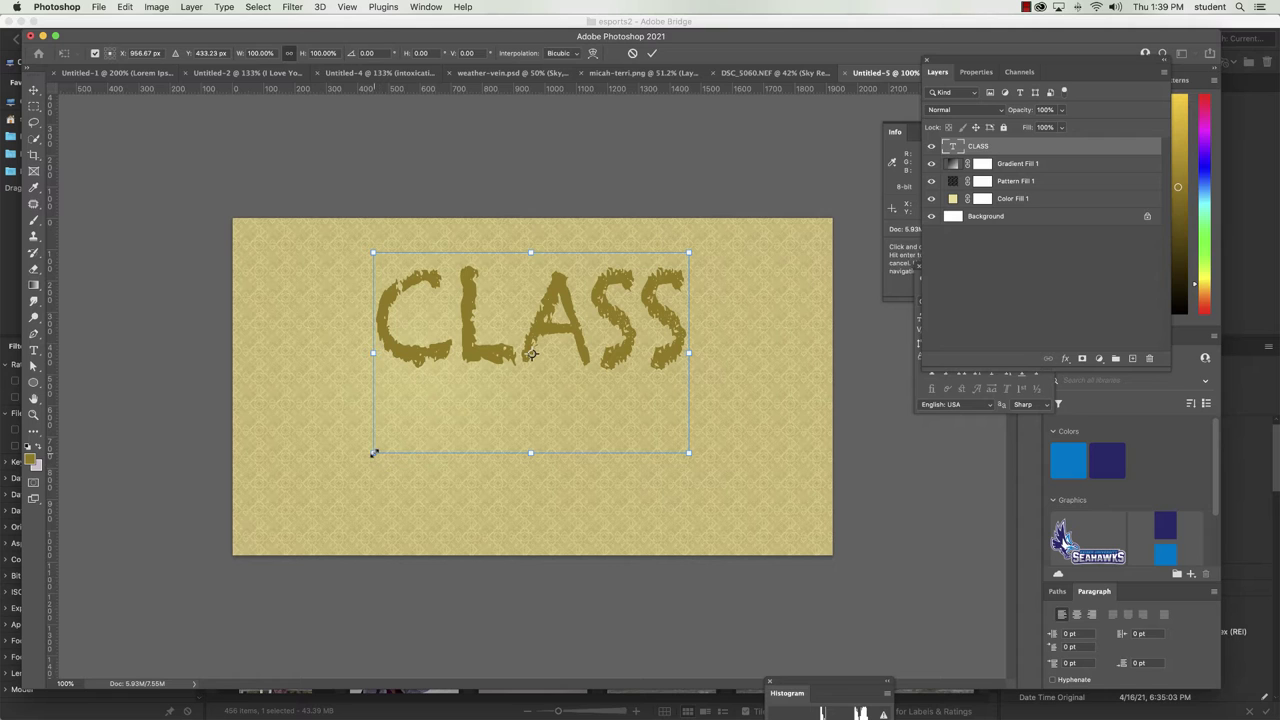
pyautogui.moveTo(372, 454); pyautogui.dragTo(481, 384)
pyautogui.moveTo(479, 317); pyautogui.dragTo(409, 320)
pyautogui.press('super+z')
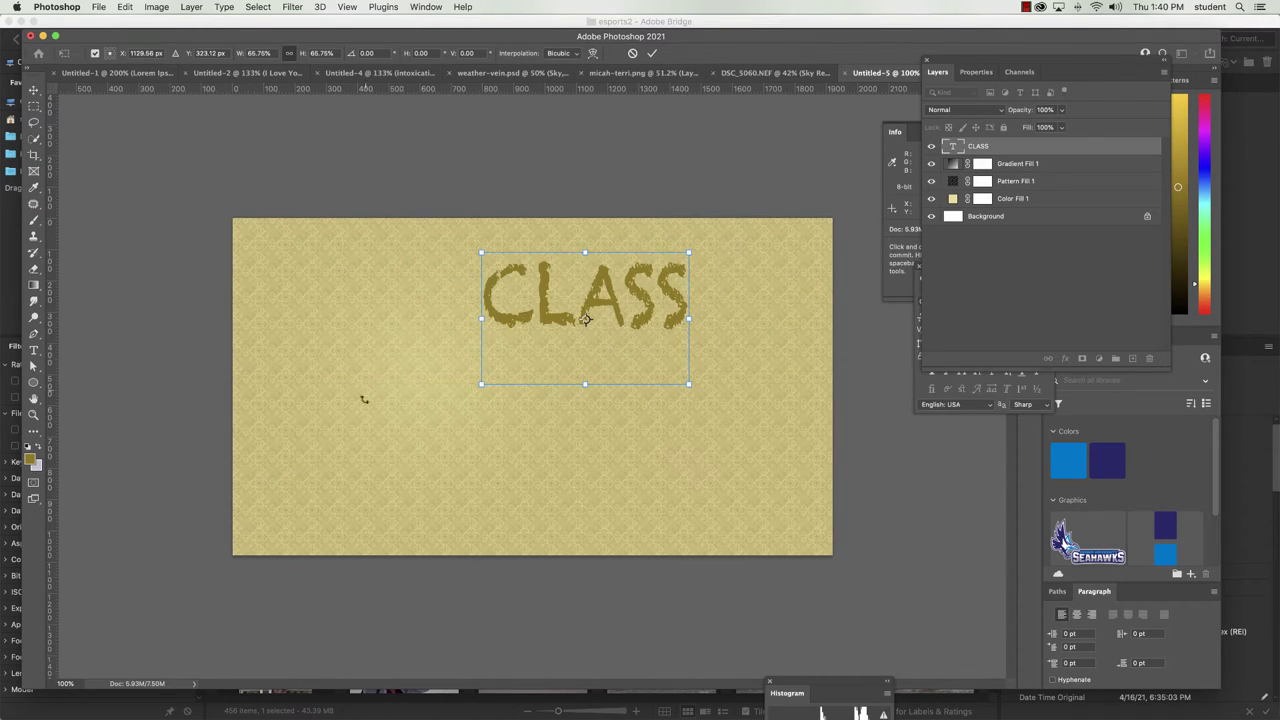
pyautogui.moveTo(482, 384); pyautogui.dragTo(376, 448)
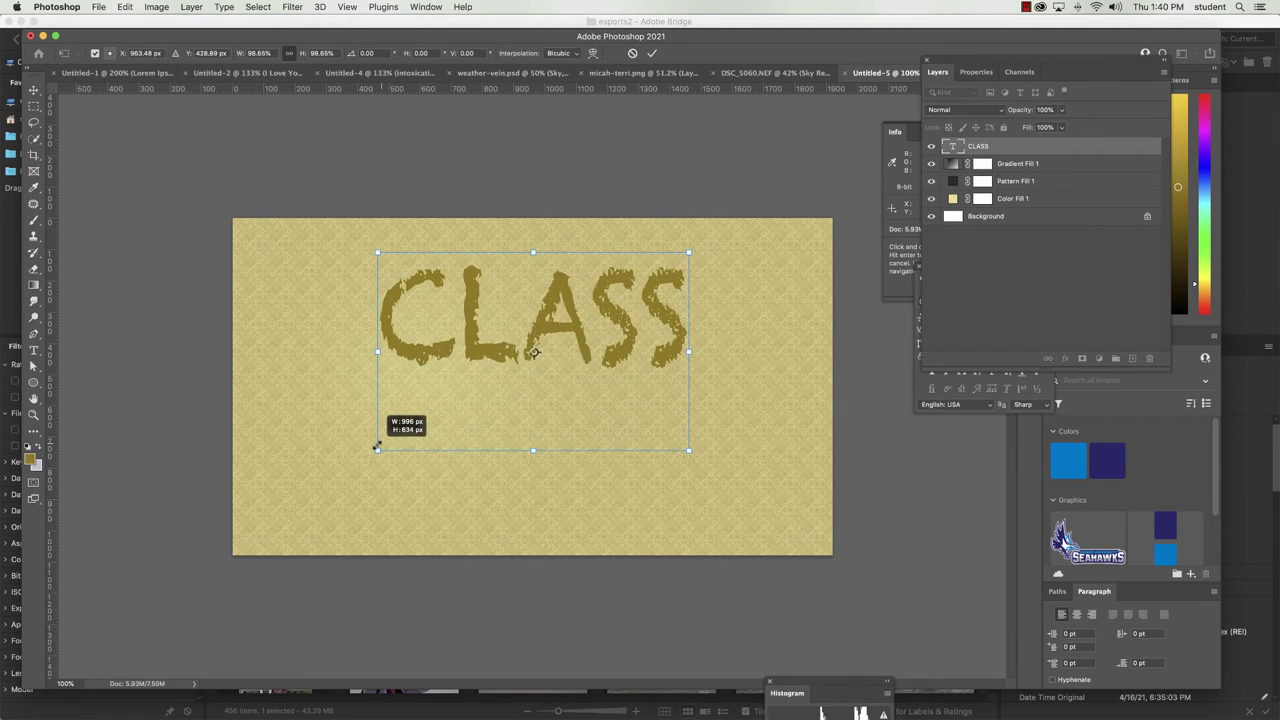
pyautogui.click(32, 92)
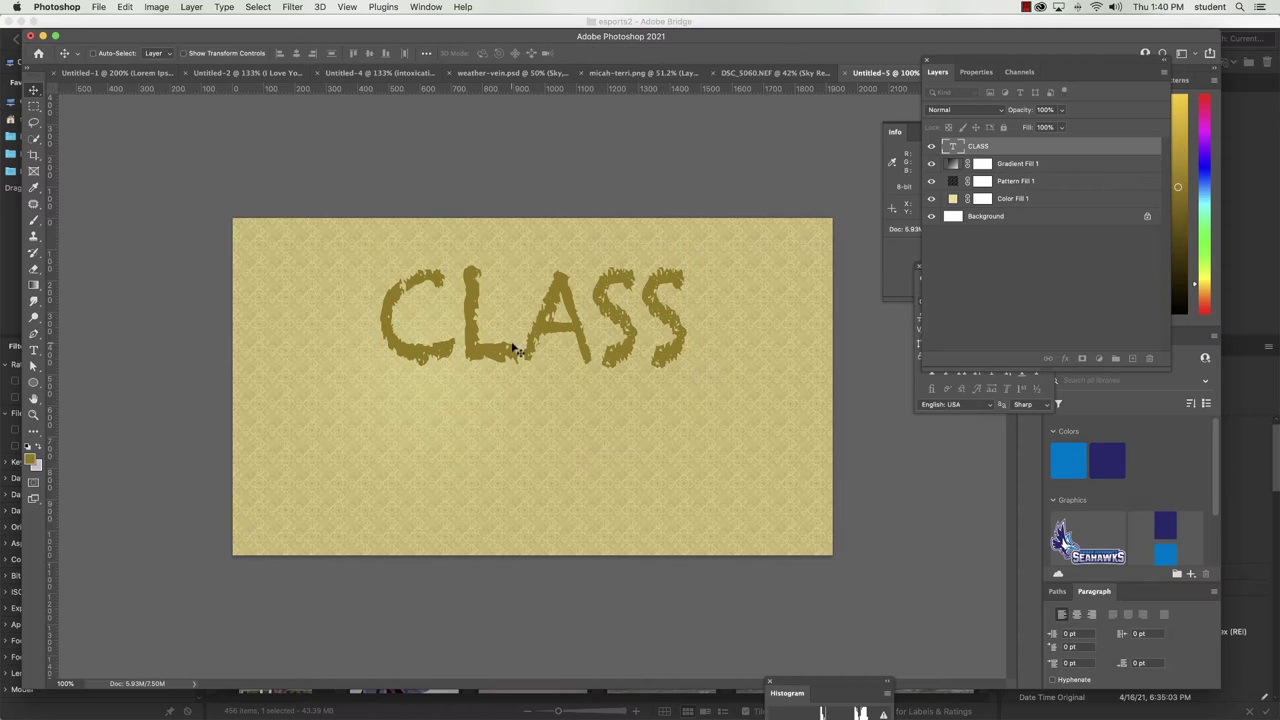
pyautogui.moveTo(494, 352)
pyautogui.mouseDown()
pyautogui.moveTo(491, 373)
pyautogui.moveTo(479, 371)
pyautogui.mouseUp()
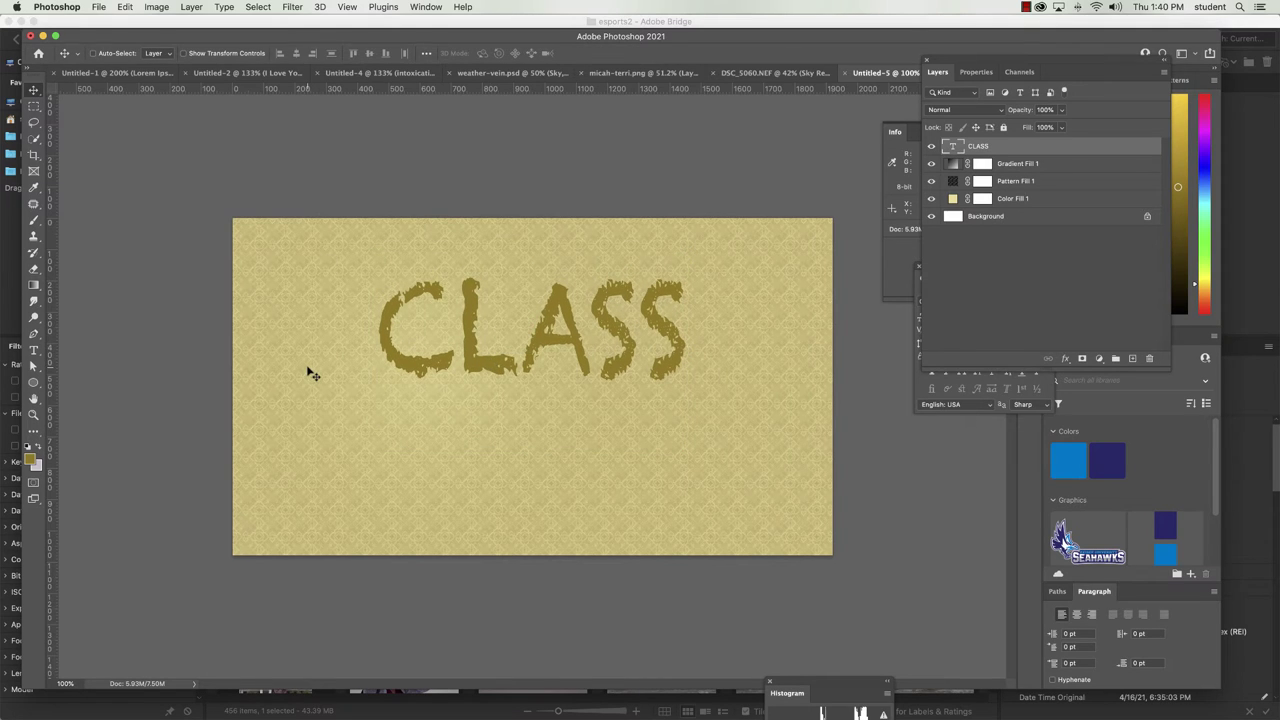
pyautogui.moveTo(300, 712)
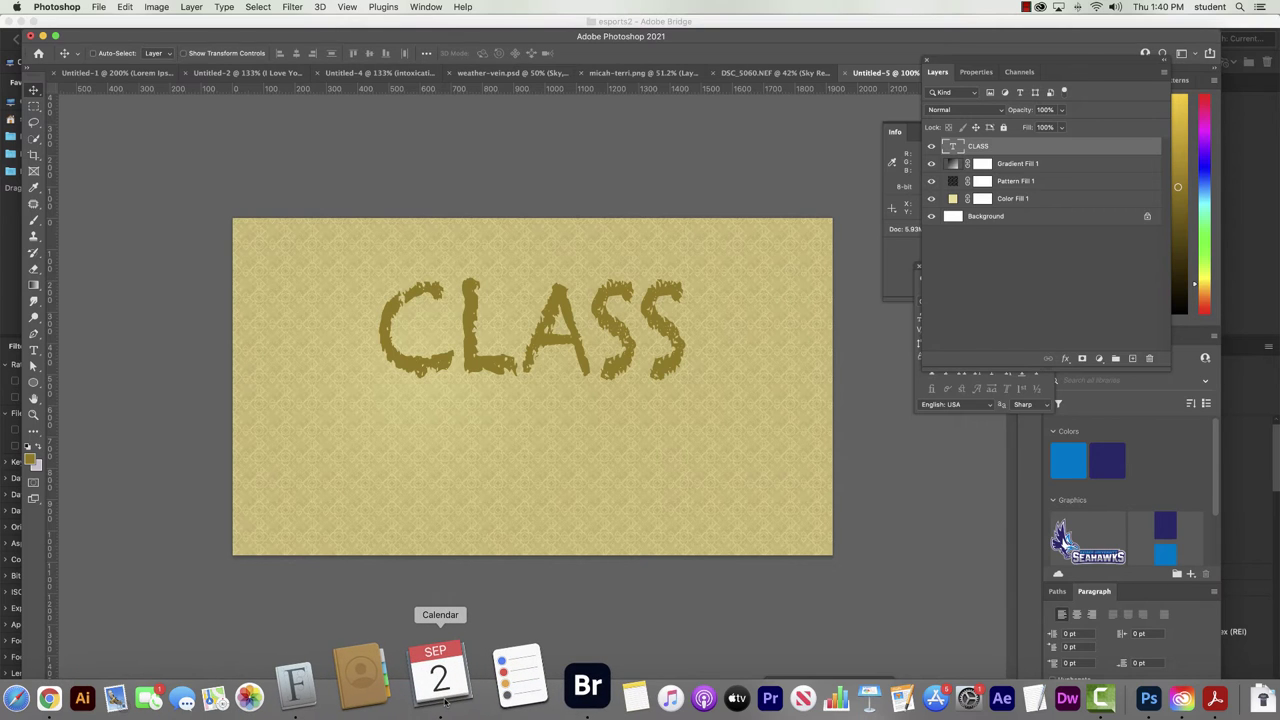
pyautogui.click(446, 700)
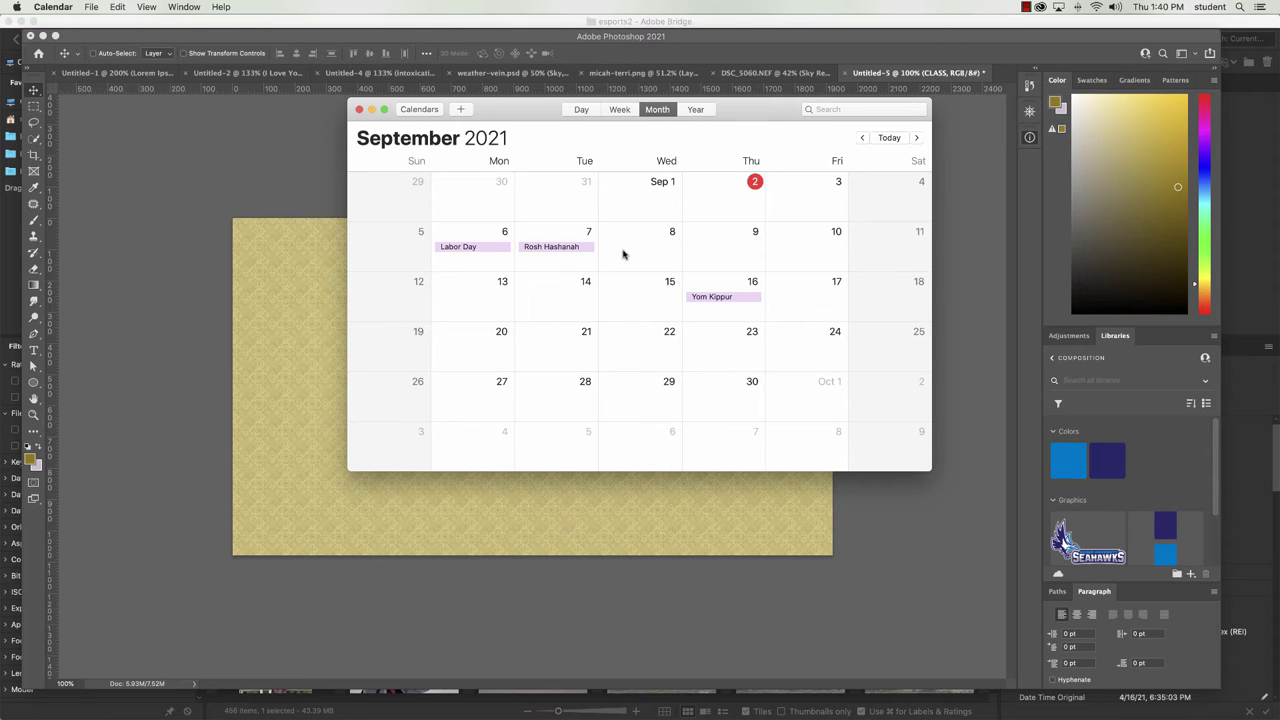
pyautogui.click(277, 153)
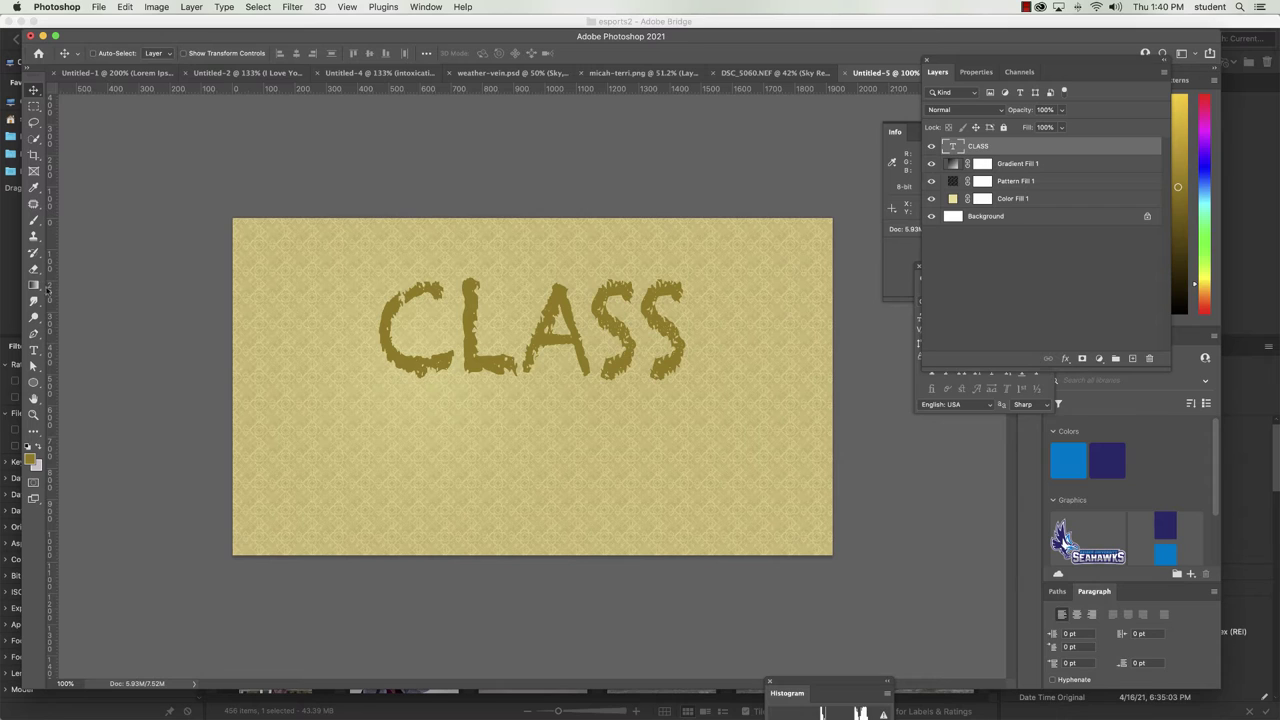
# Create a placeholder text line in the lower flyer, deleting a misplaced first attempt.
pyautogui.click(33, 350)
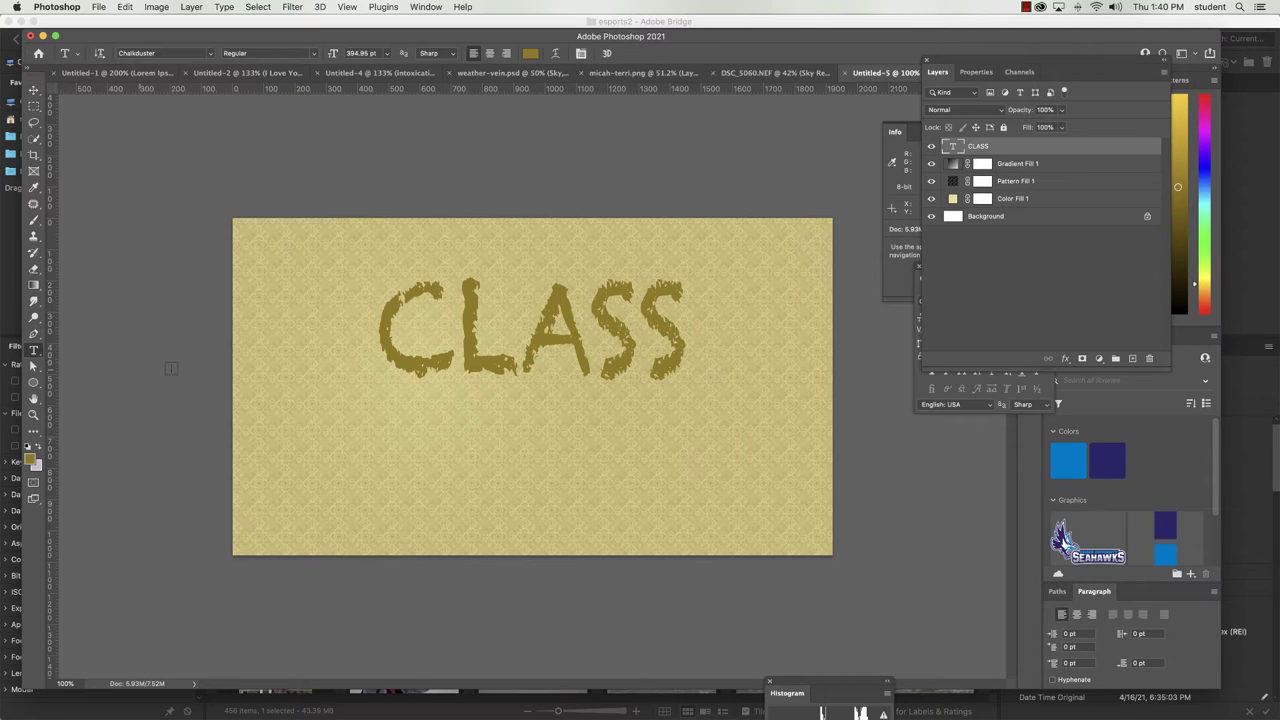
pyautogui.click(412, 430)
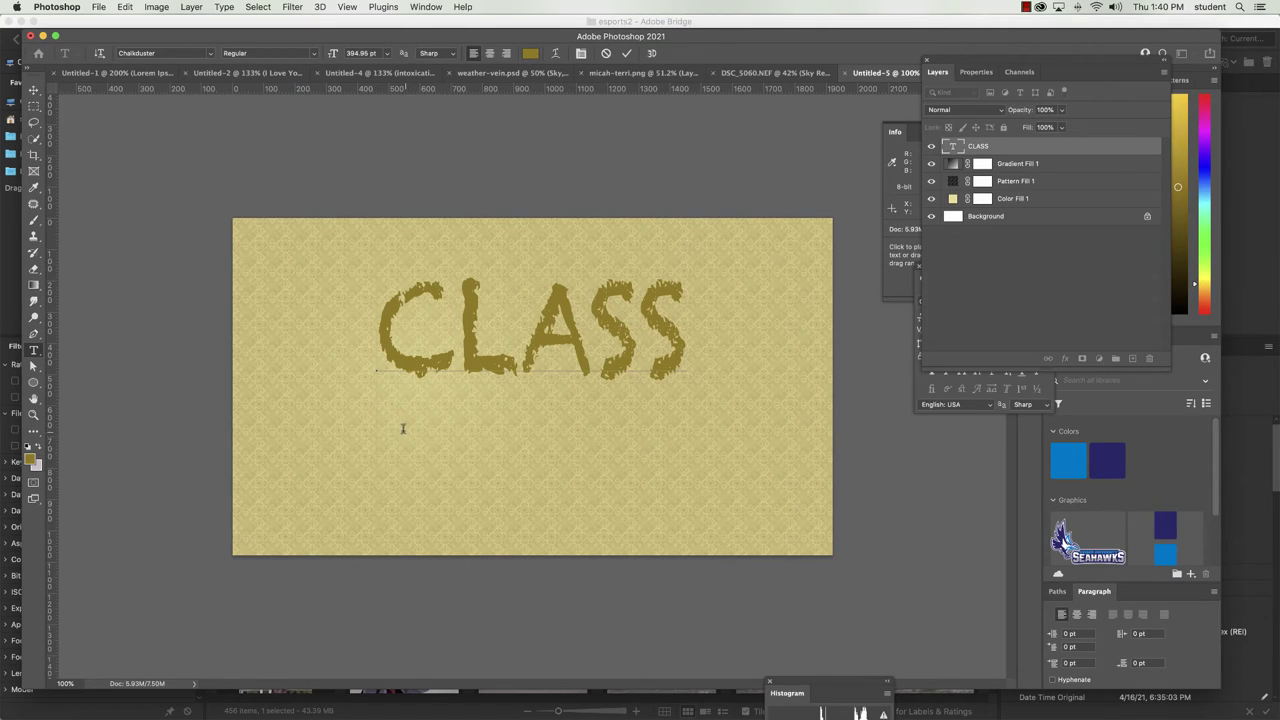
pyautogui.click(33, 90)
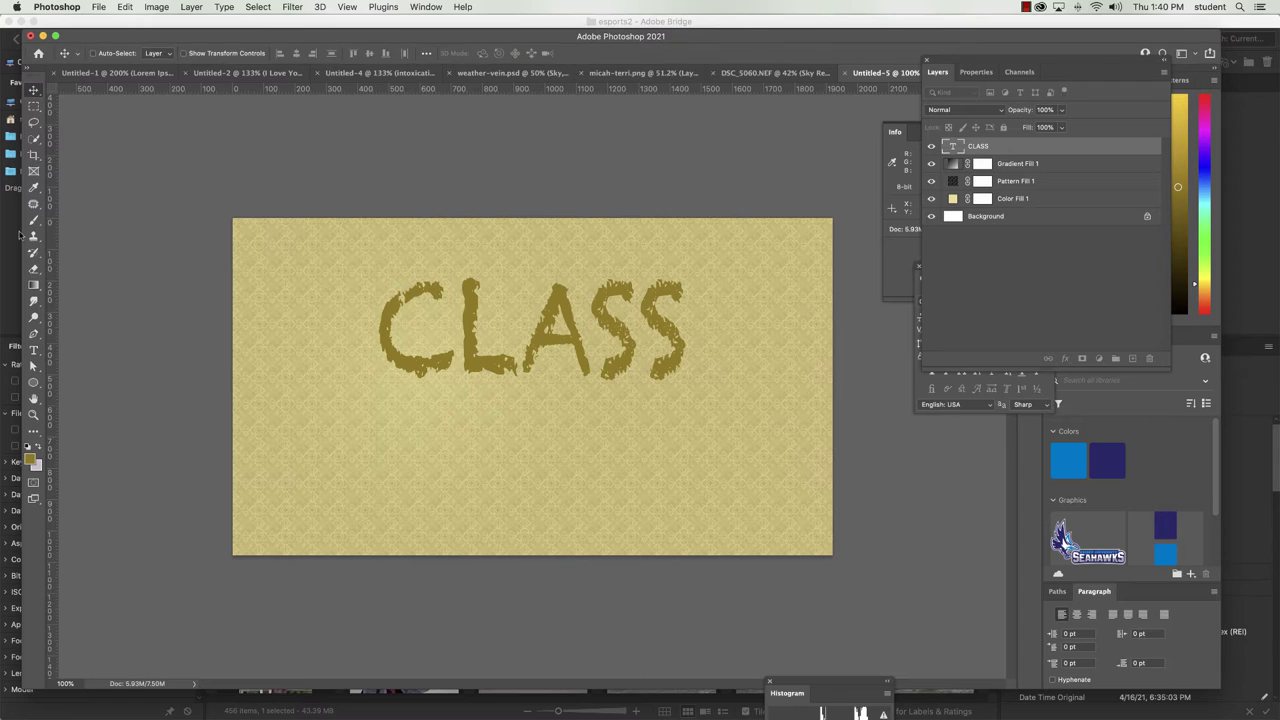
pyautogui.click(33, 350)
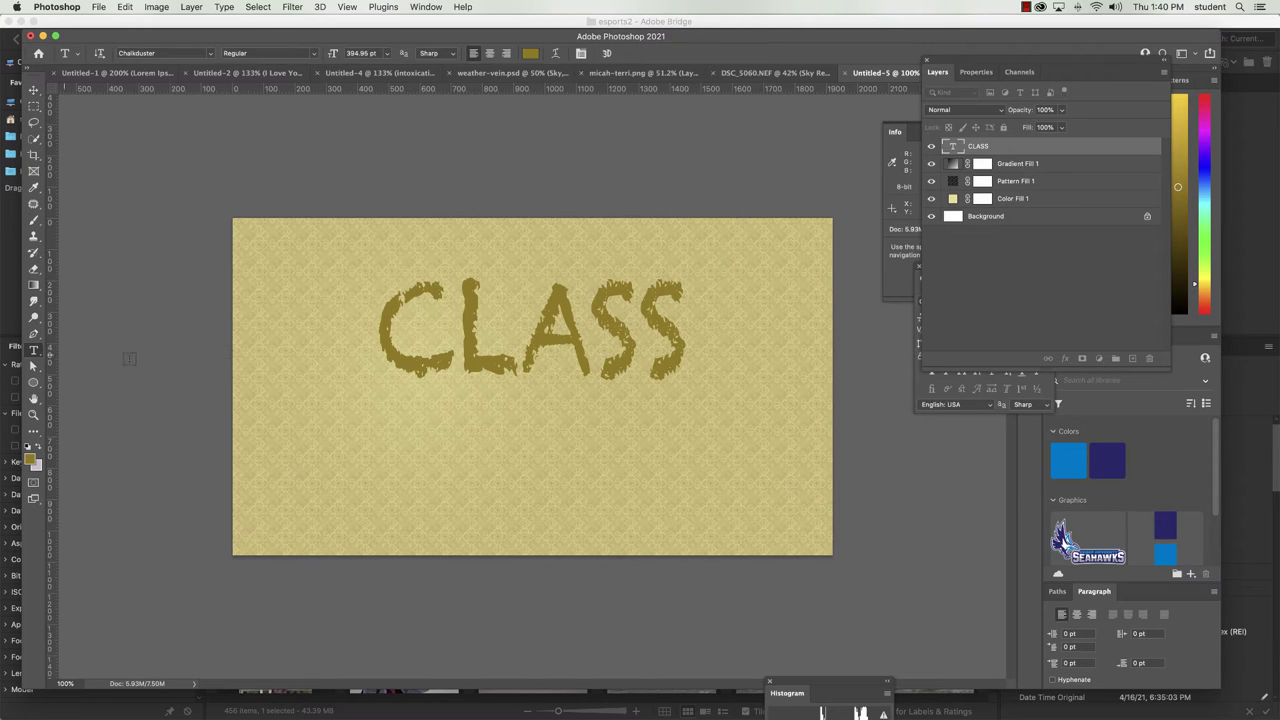
pyautogui.click(376, 388)
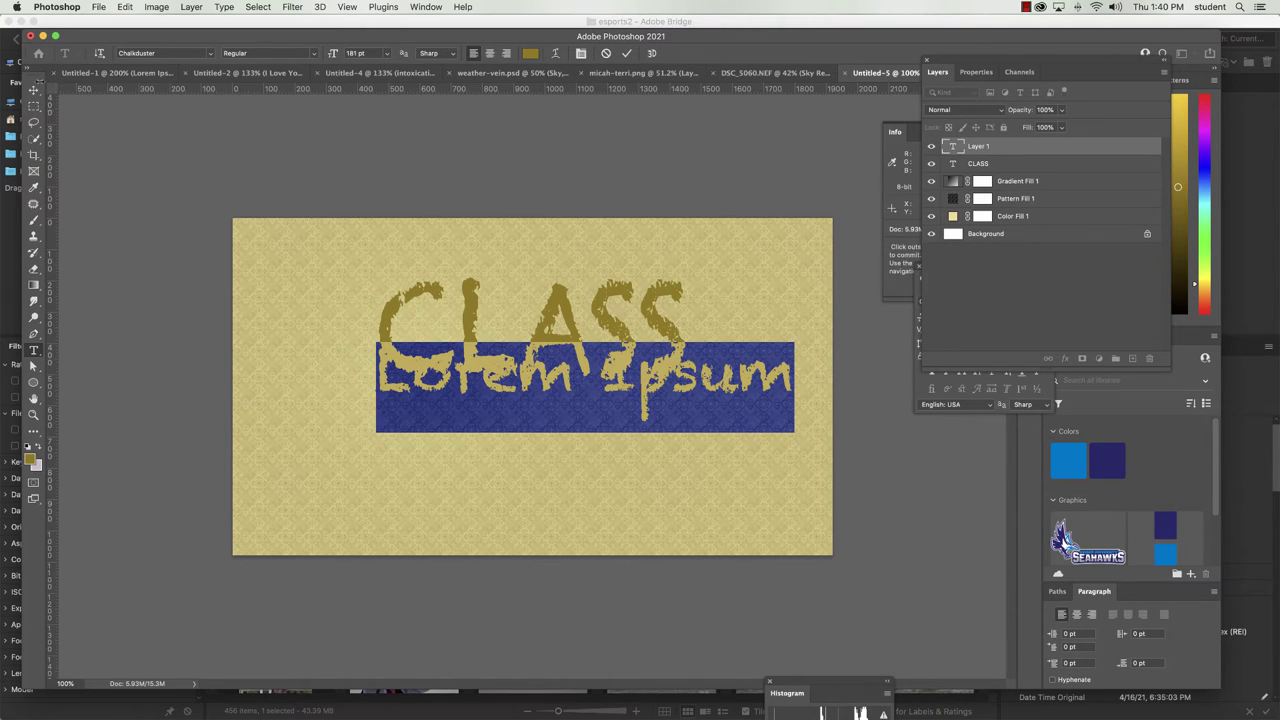
pyautogui.click(33, 90)
pyautogui.press('BackSpace')
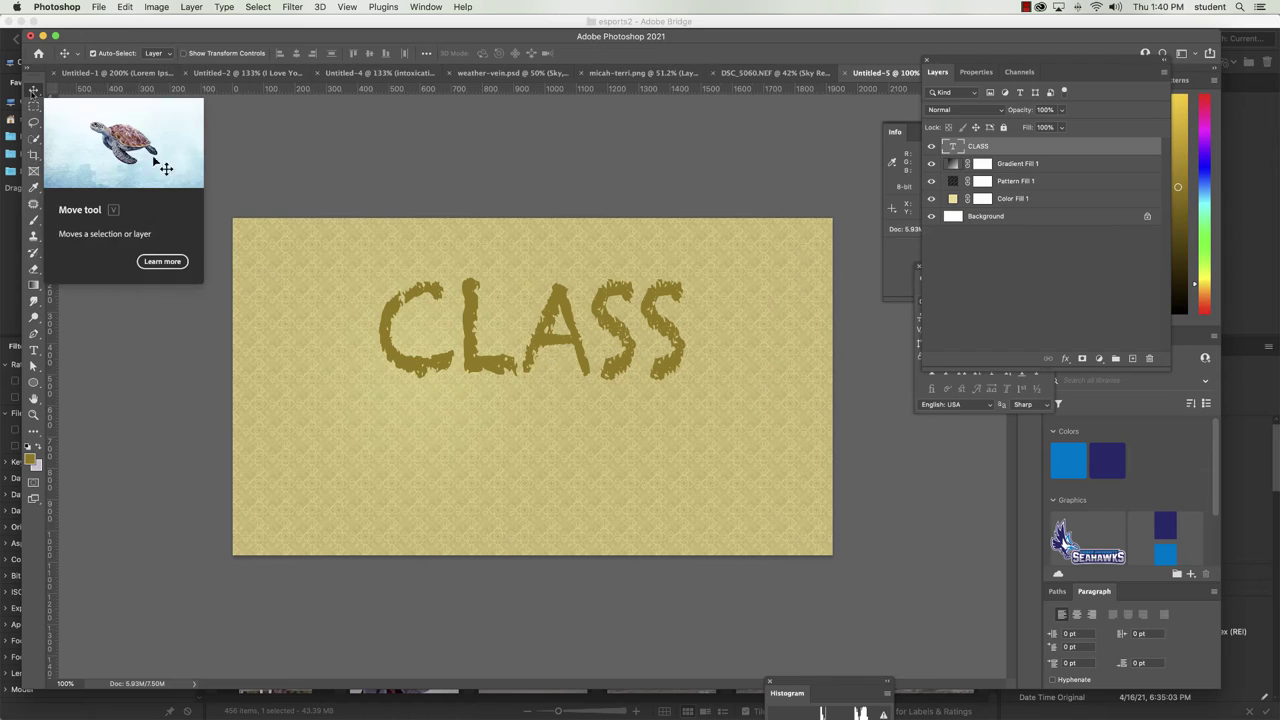
pyautogui.click(33, 350)
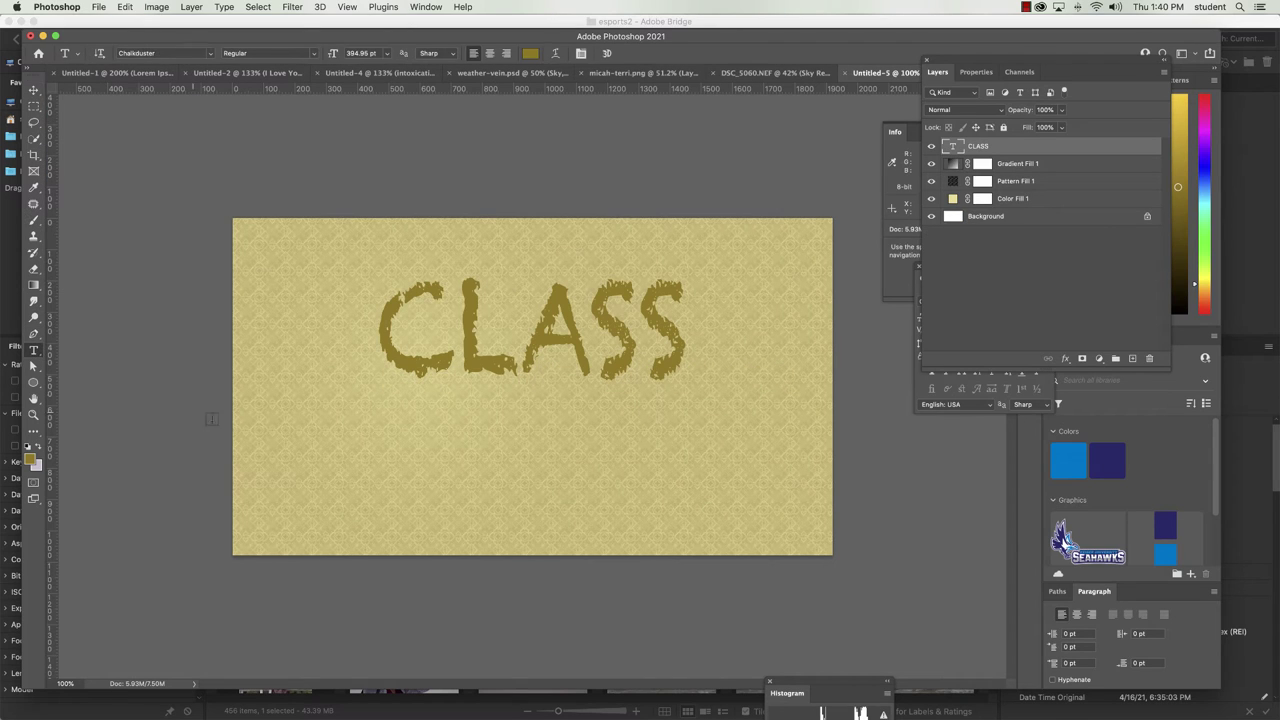
pyautogui.click(390, 482)
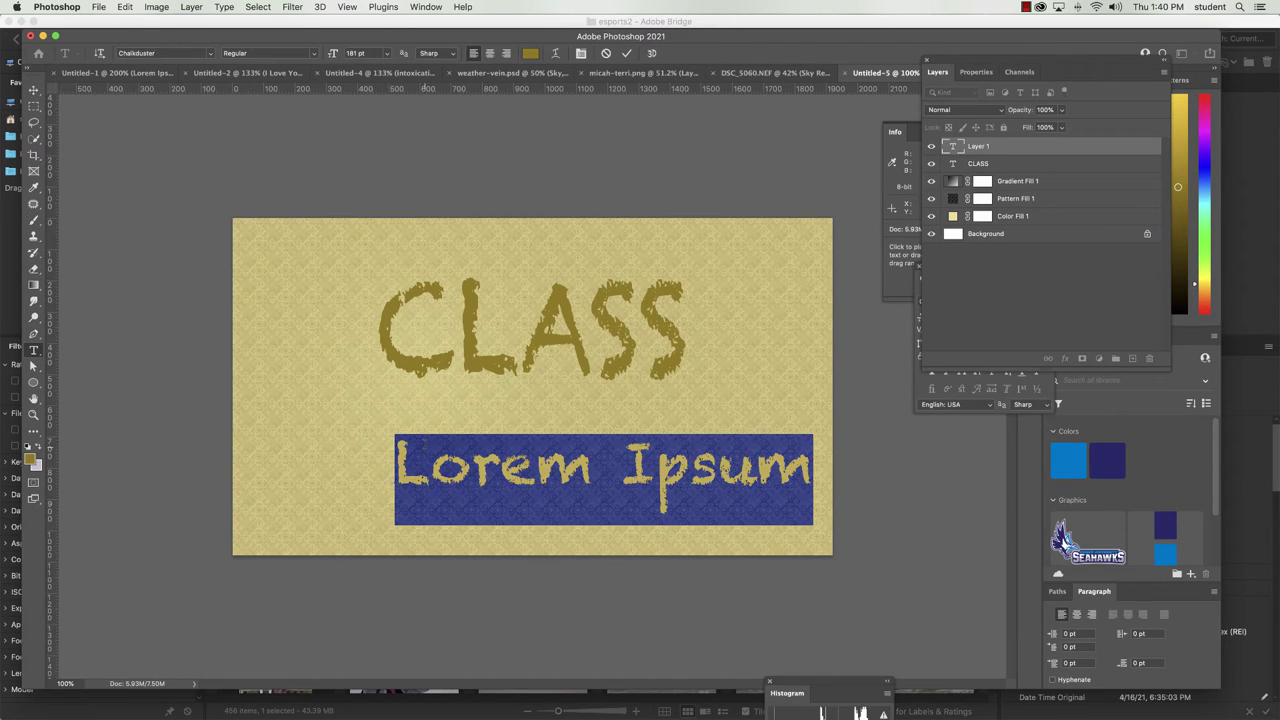
# Type 'Wednesday, Sep' and set the date layer to 80% opacity.
pyautogui.write('Wednesday')
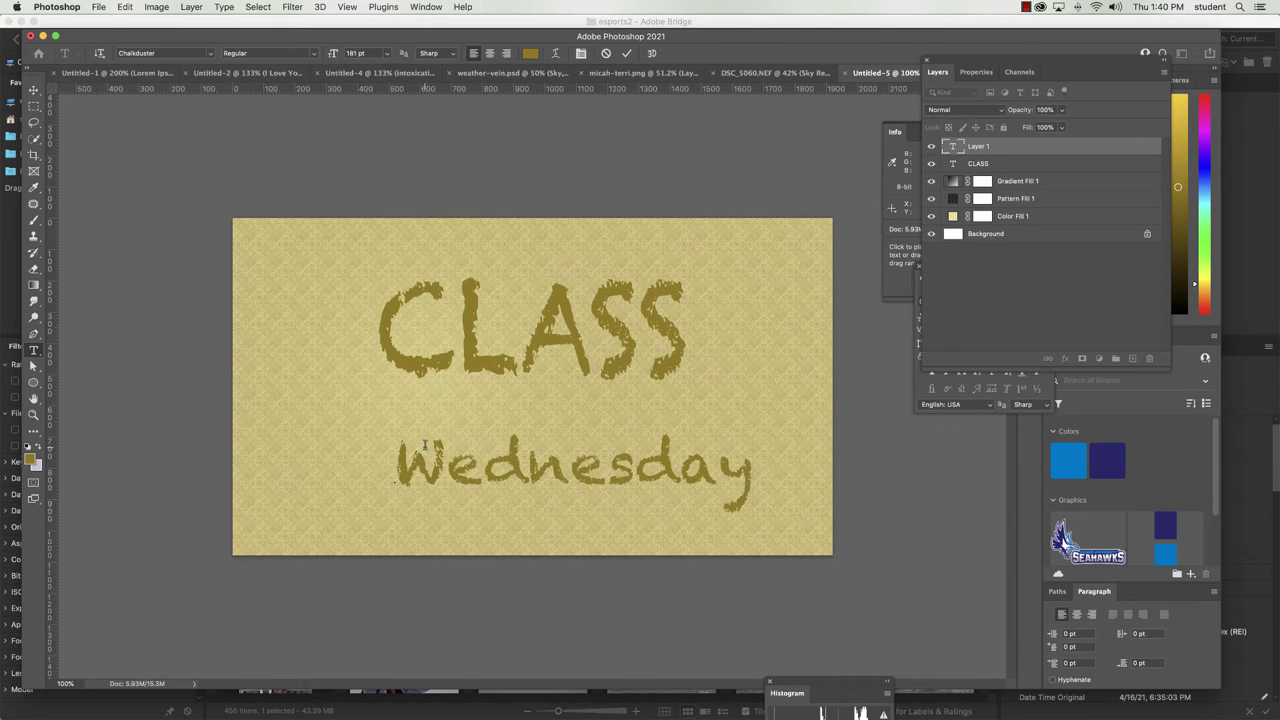
pyautogui.write(', Sep')
pyautogui.press('super')
pyautogui.press('super+Tab')
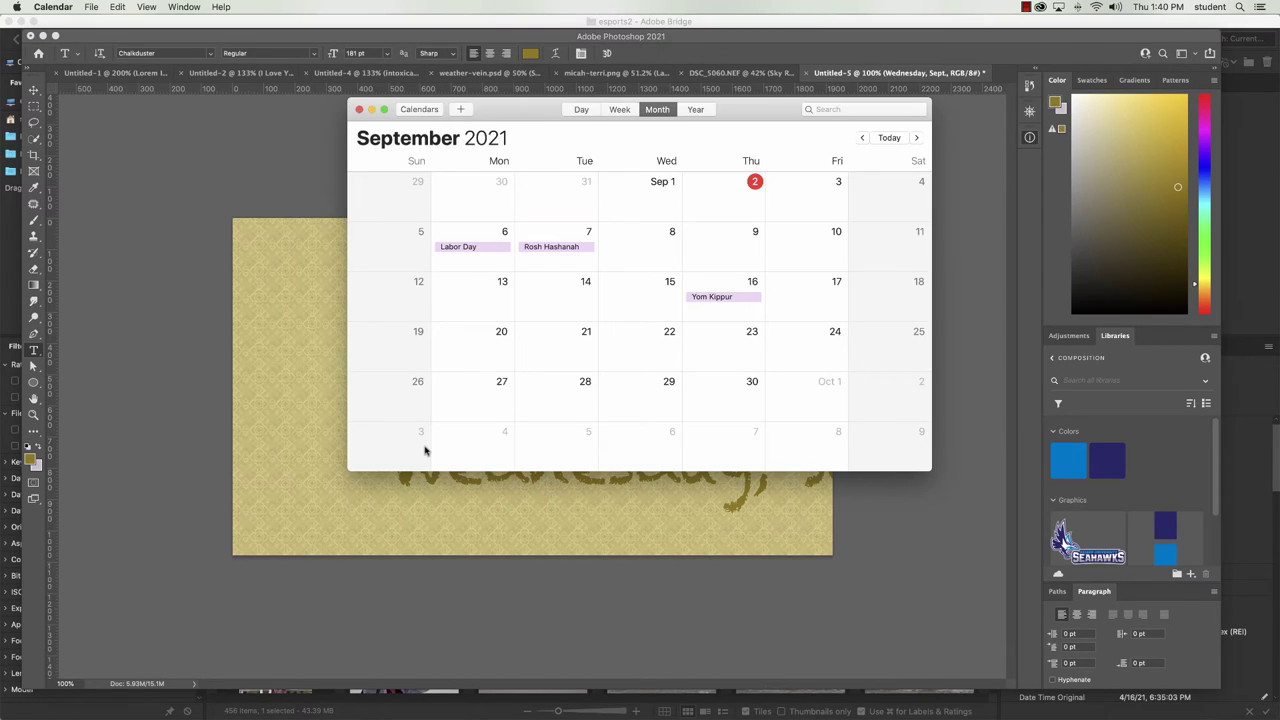
pyautogui.press('super+Tab')
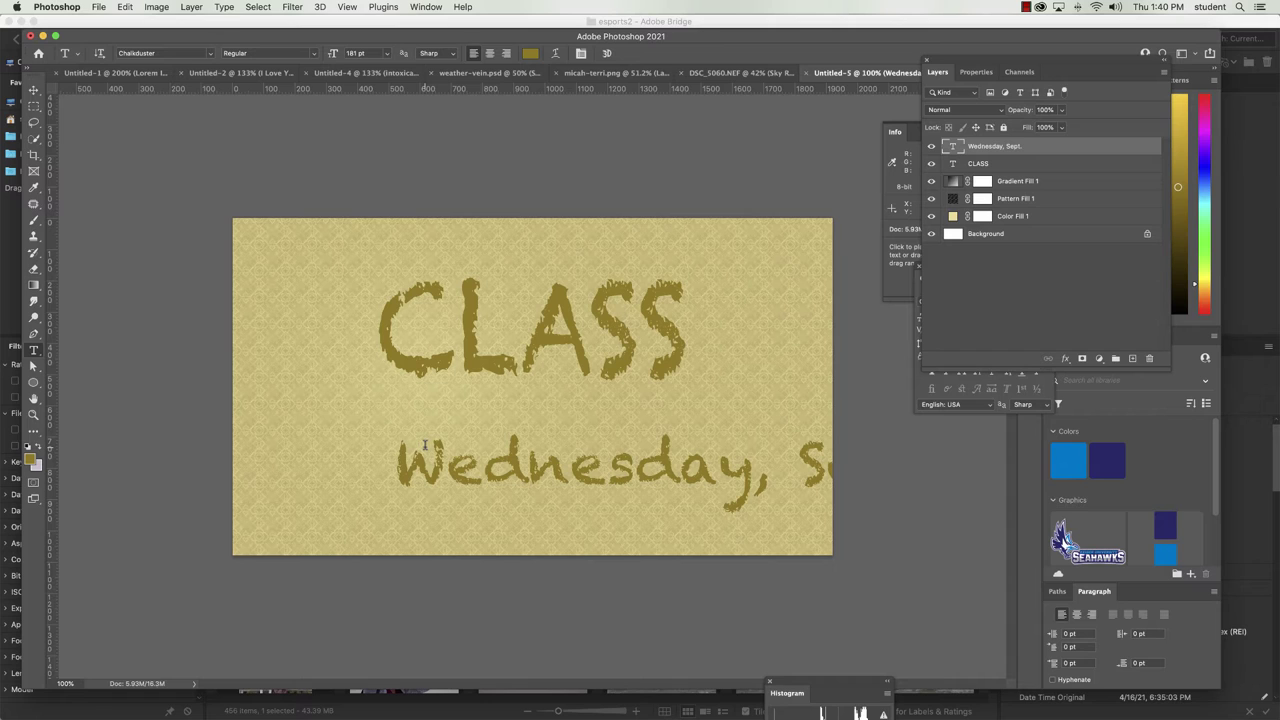
pyautogui.press('8')
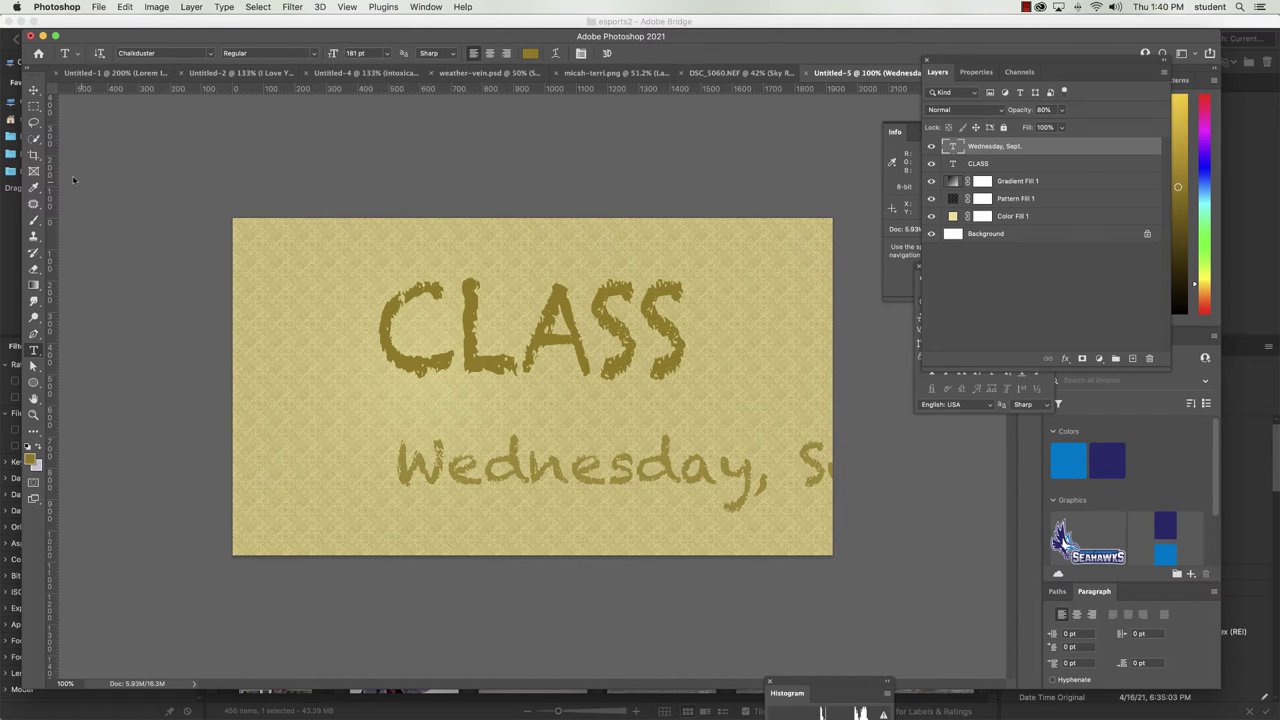
# Shift the date left, complete it as 'Wednesday, Sept. 8', and select the line.
pyautogui.press('v')
pyautogui.moveTo(593, 492); pyautogui.dragTo(423, 474)
pyautogui.press('t')
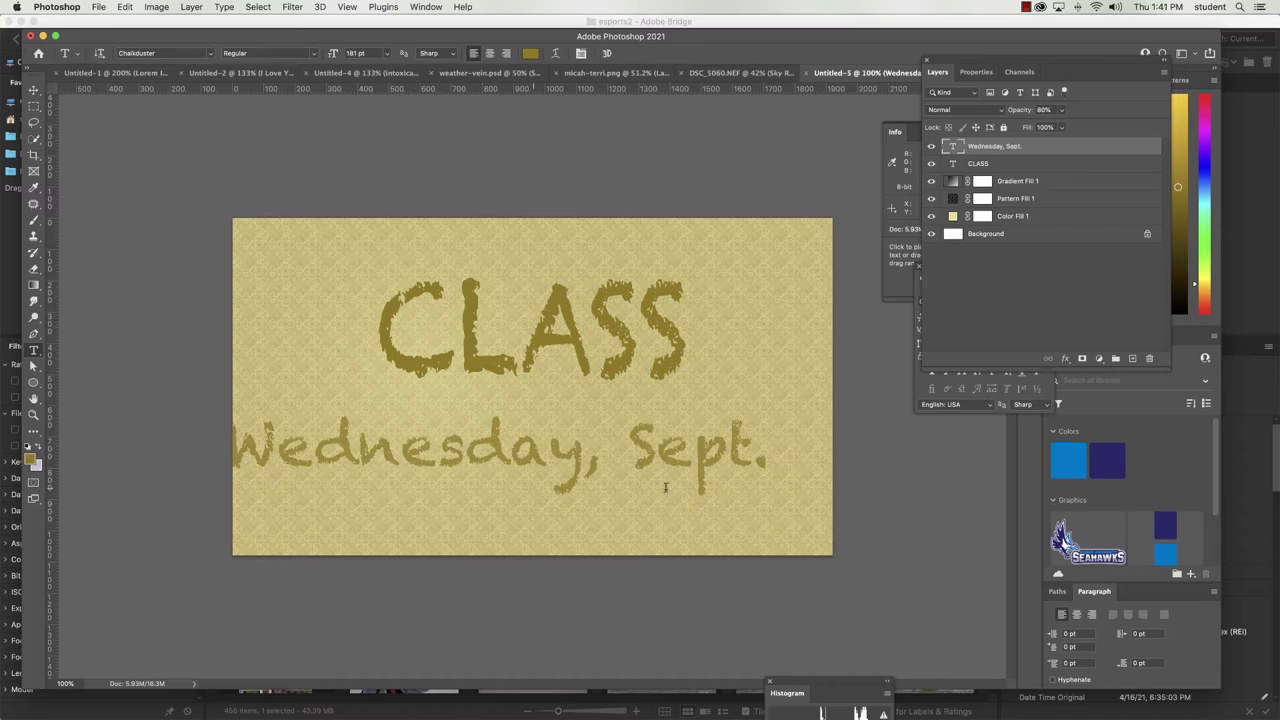
pyautogui.click(764, 461)
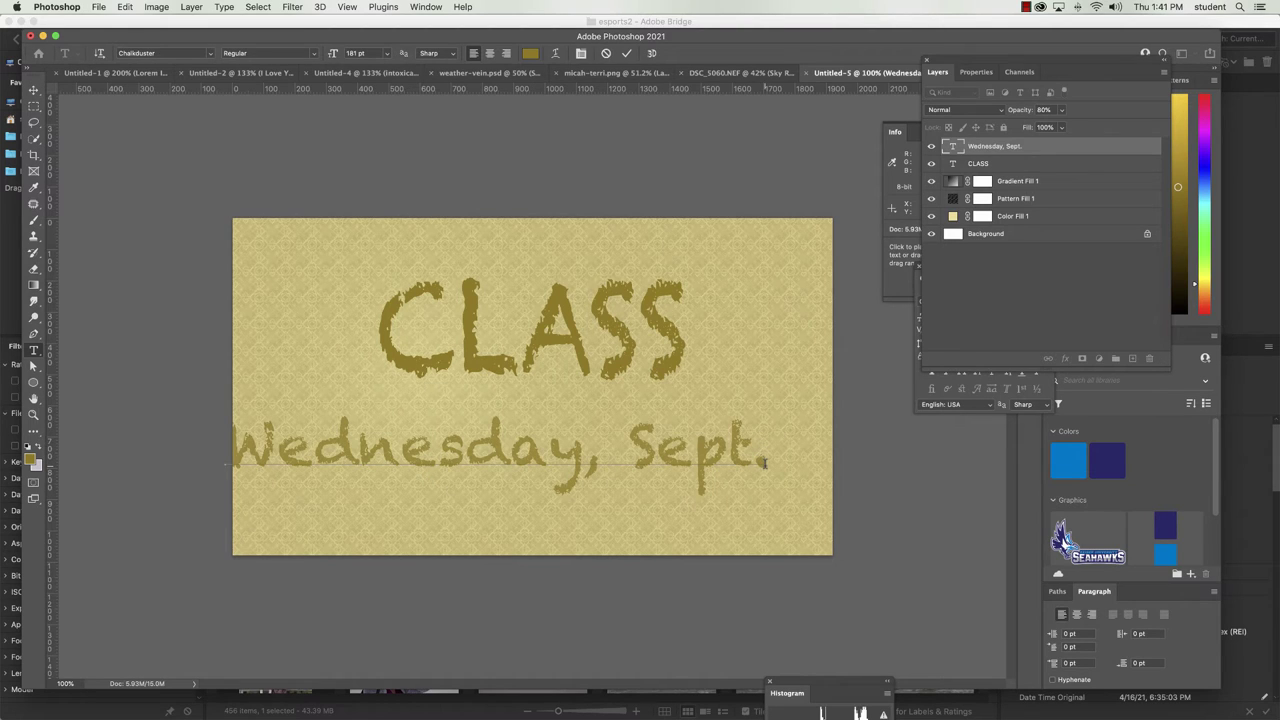
pyautogui.write('8')
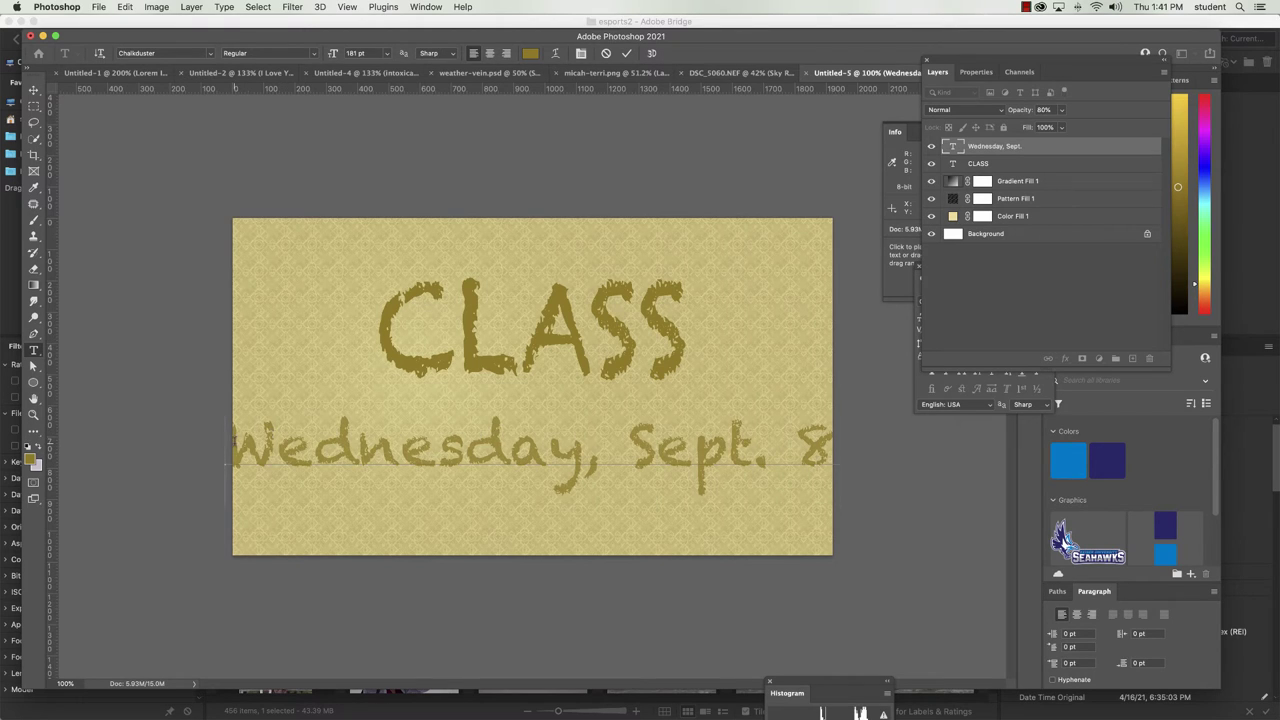
pyautogui.moveTo(226, 462); pyautogui.dragTo(846, 455)
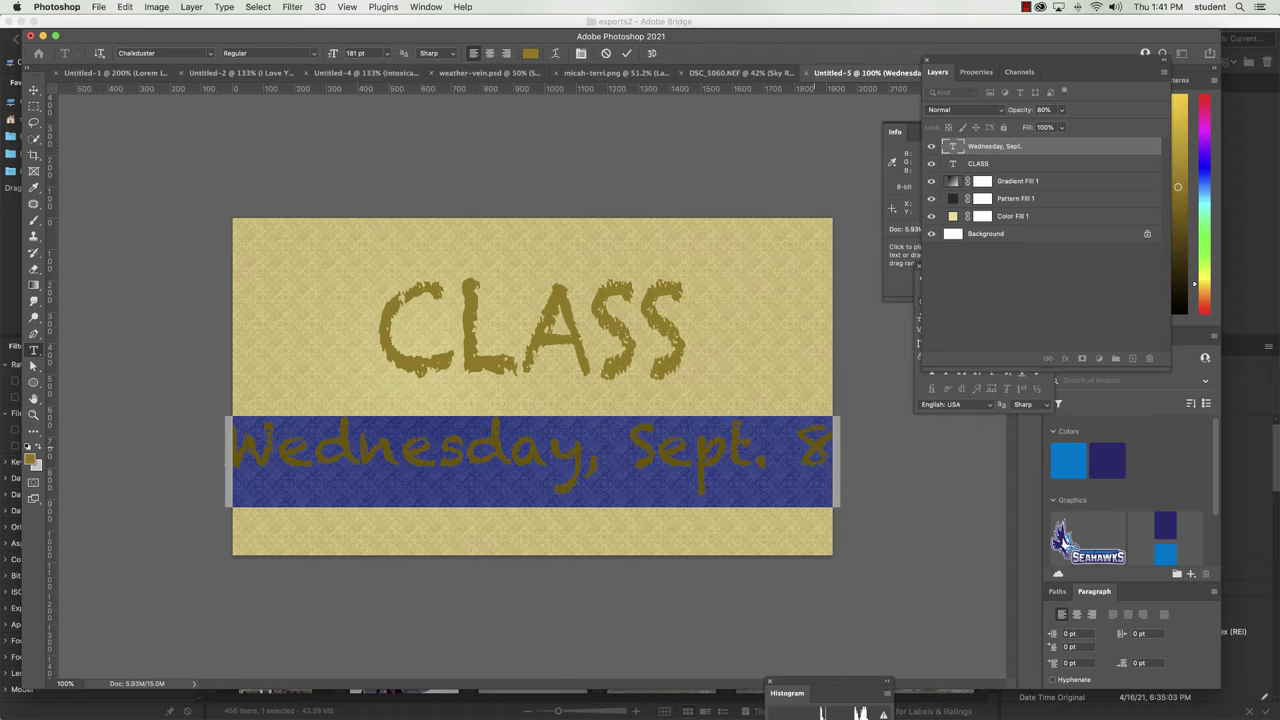
# Set the date line to 120 pt and move it up toward CLASS.
pyautogui.click(356, 53)
pyautogui.write('120')
pyautogui.press('Return')
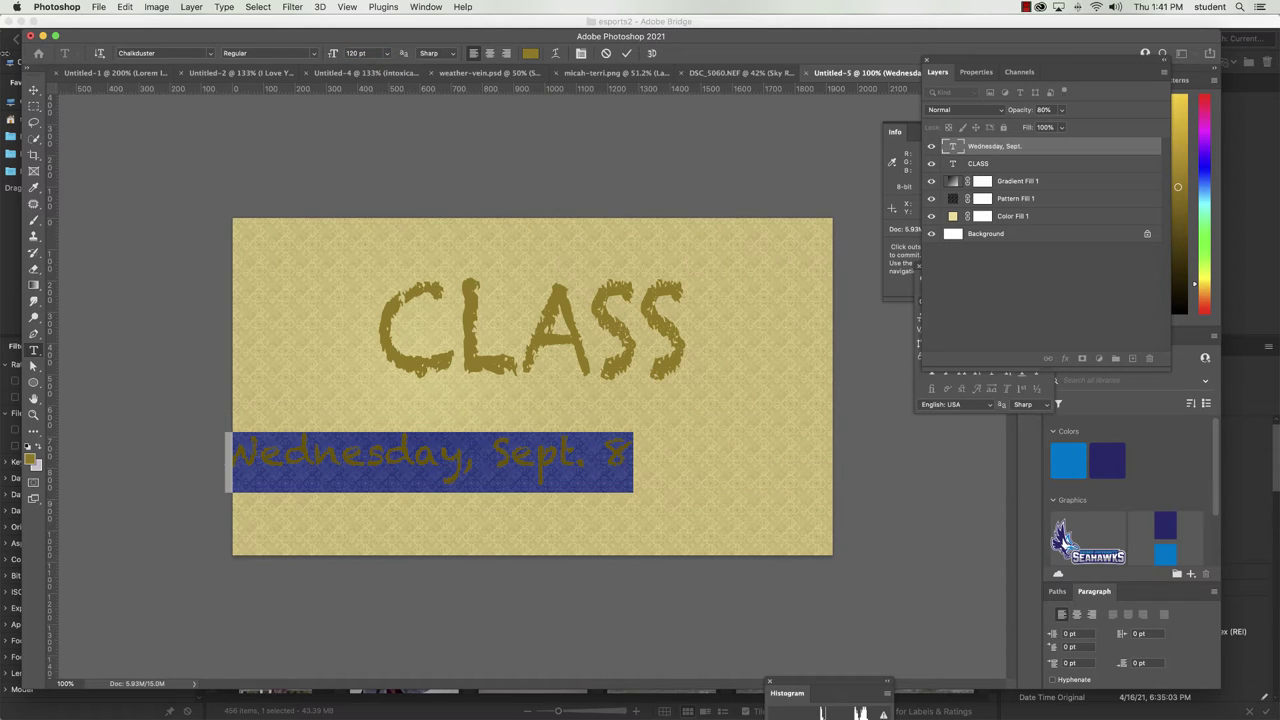
pyautogui.click(33, 89)
pyautogui.moveTo(294, 463); pyautogui.dragTo(446, 354)
# Scale the date down to about 986 × 146 px and place it just below CLASS.
pyautogui.press('super')
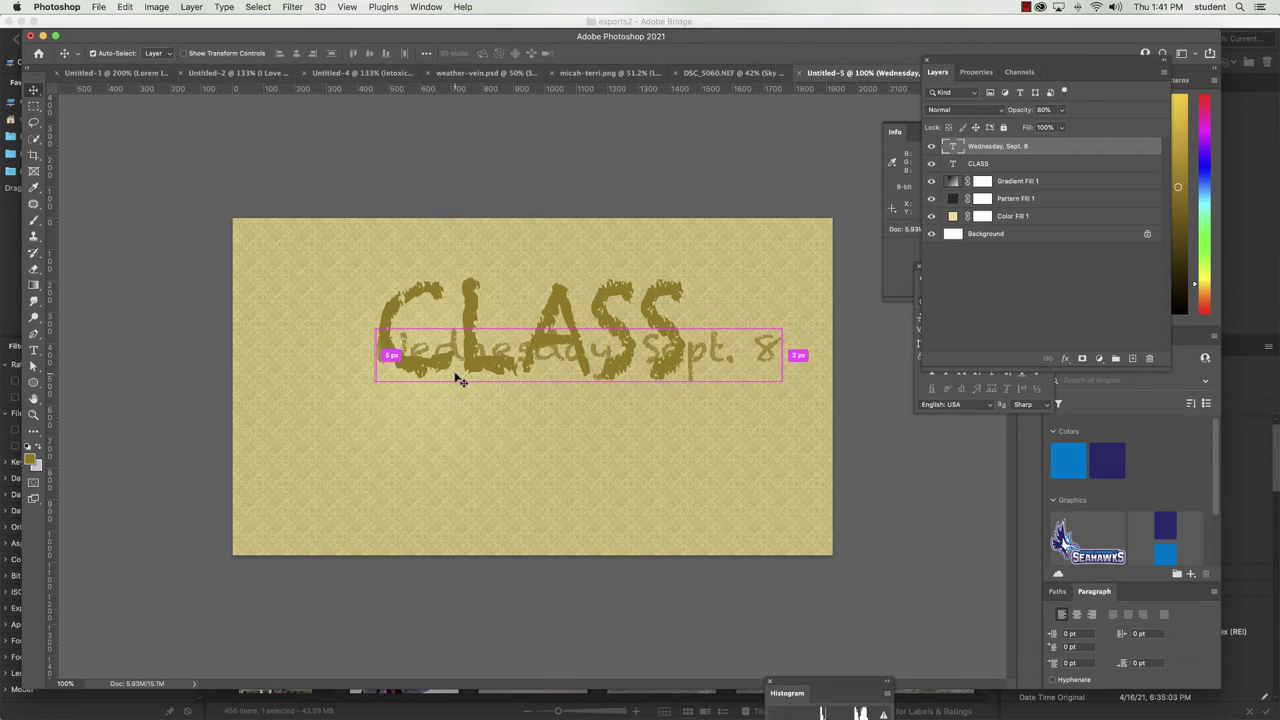
pyautogui.press('super+t')
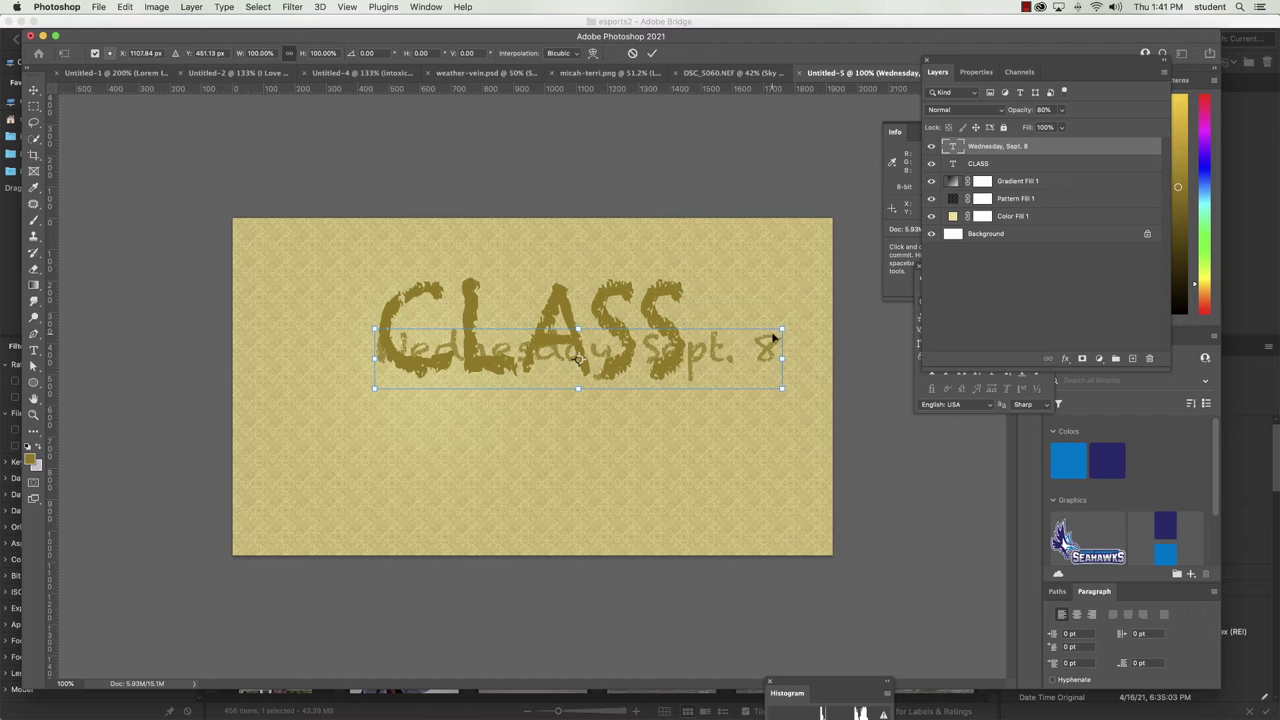
pyautogui.moveTo(775, 331); pyautogui.dragTo(684, 343)
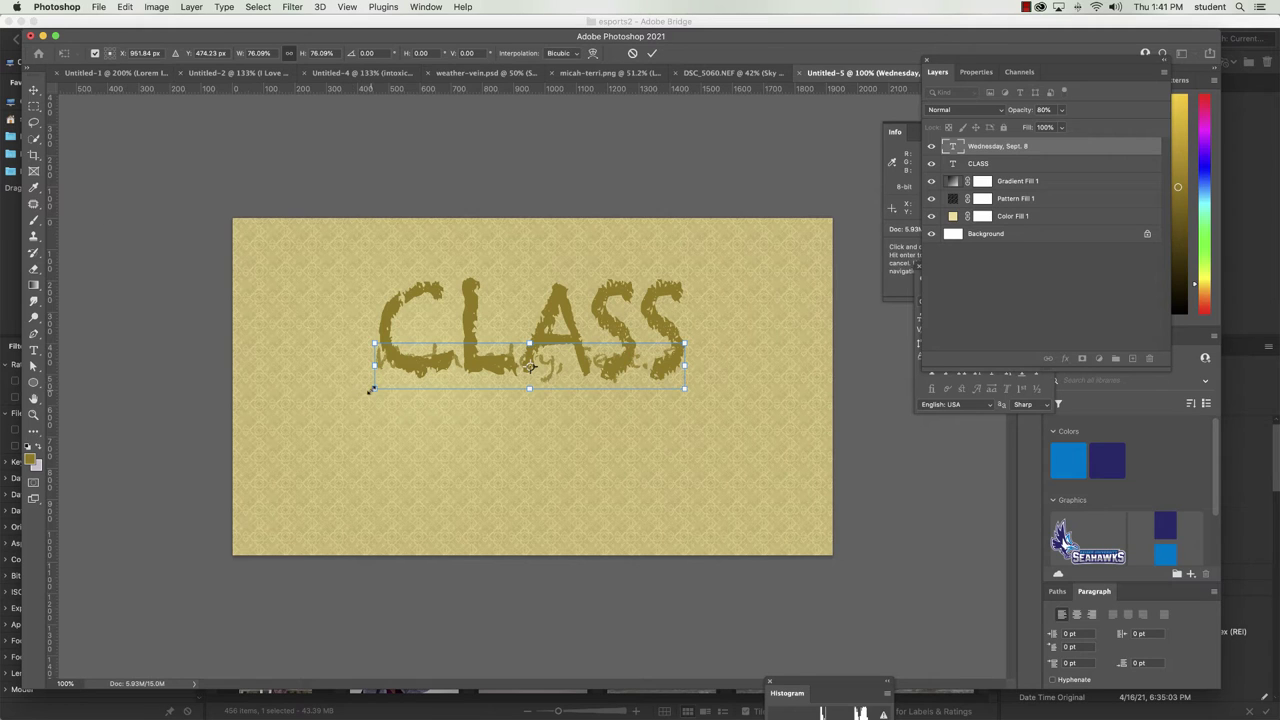
pyautogui.moveTo(372, 389); pyautogui.dragTo(374, 389)
pyautogui.click(33, 90)
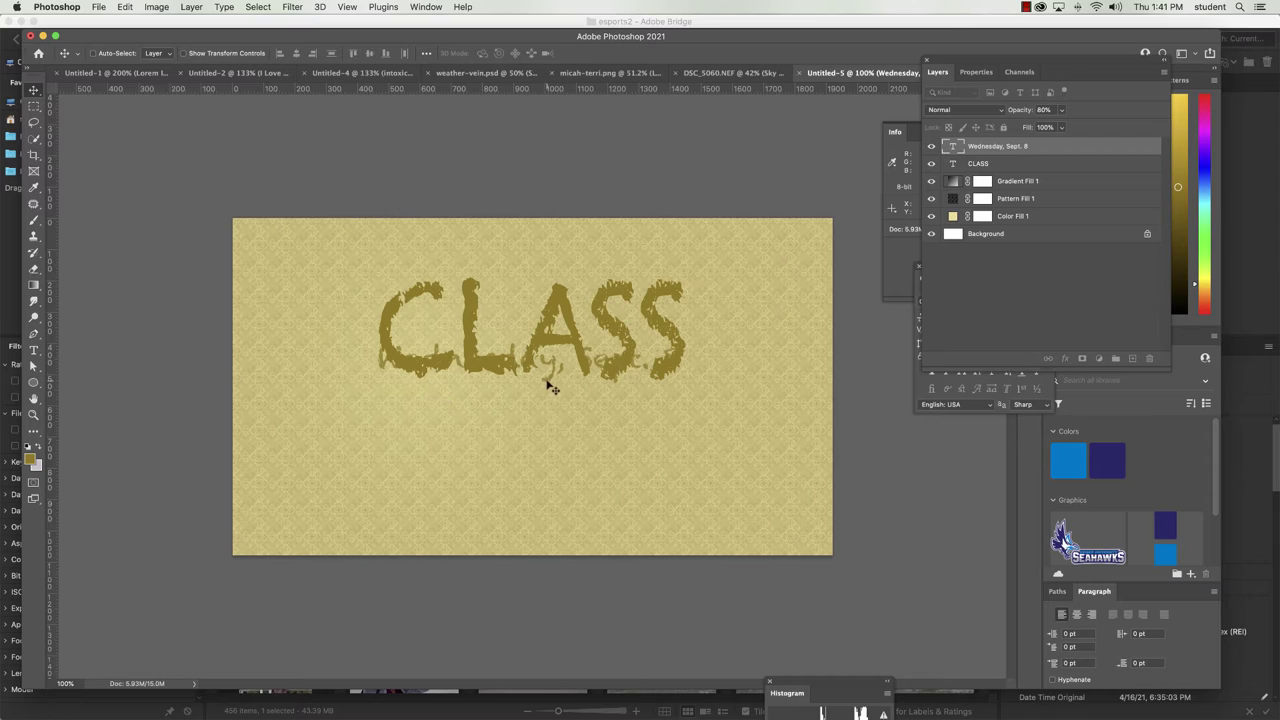
pyautogui.moveTo(548, 385); pyautogui.dragTo(550, 420)
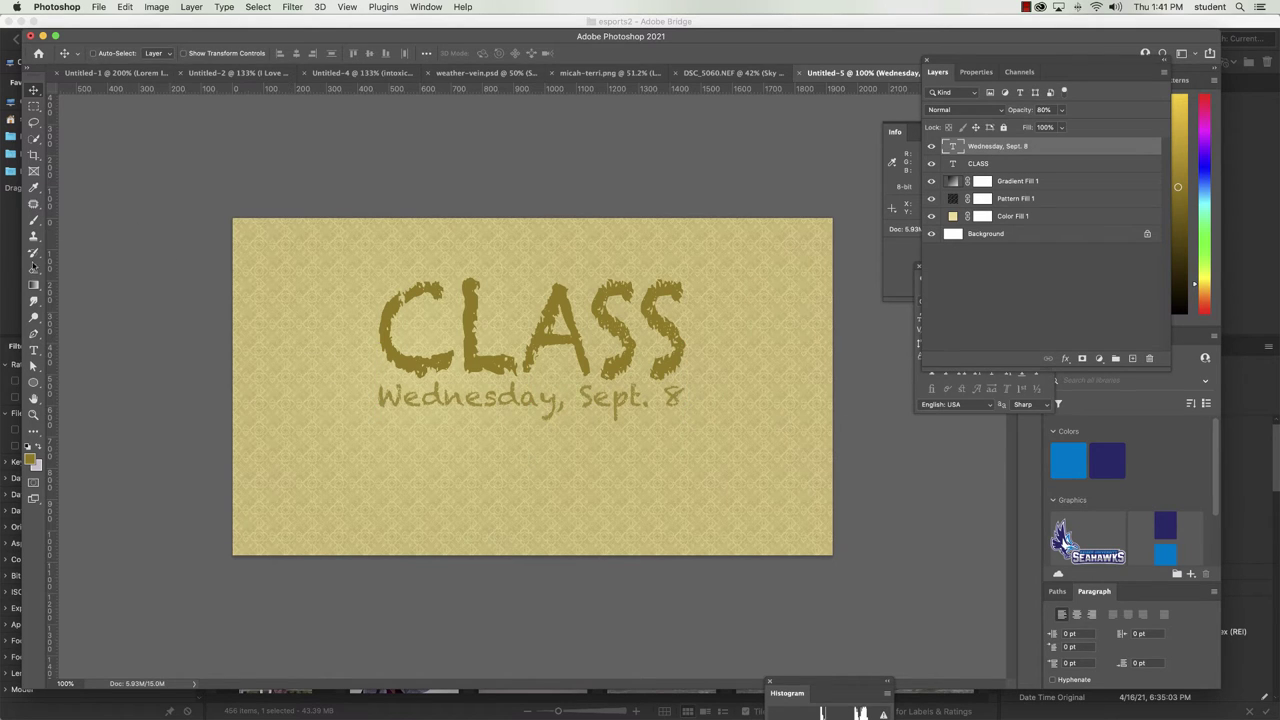
# Type a new time line reading '6:00 pm - 9:00 pm', fixing the stray dash.
pyautogui.click(33, 350)
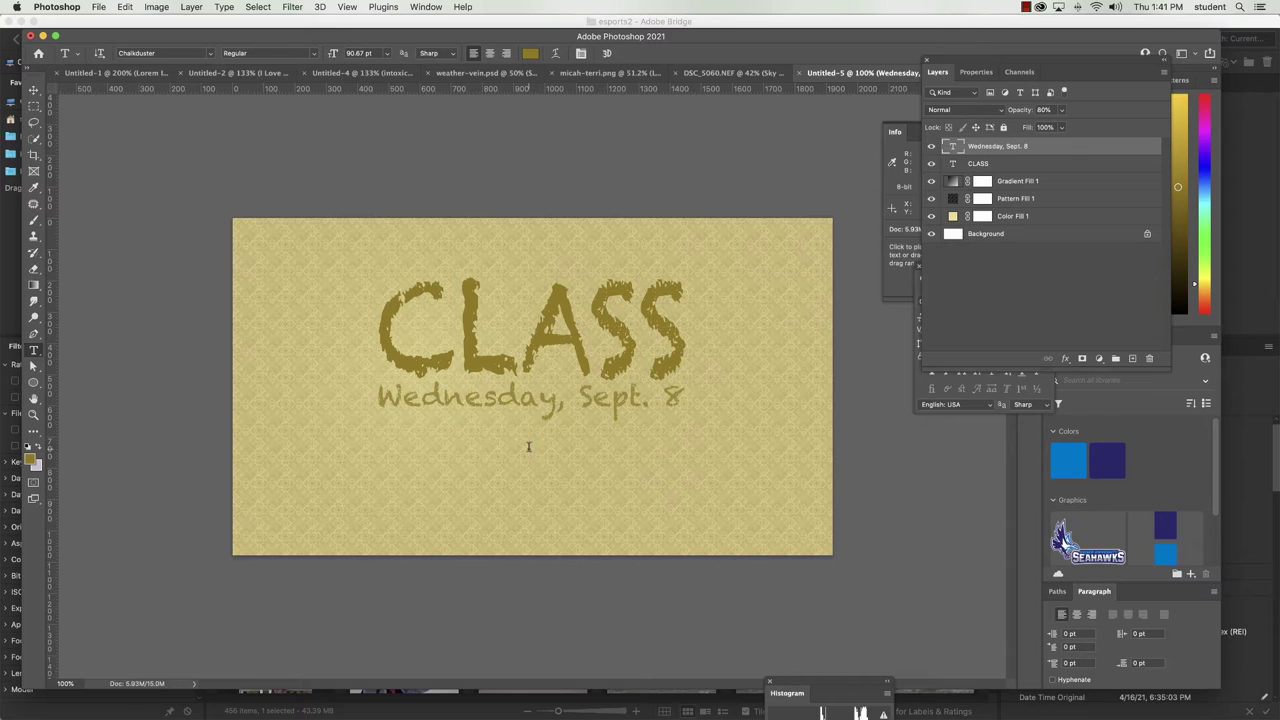
pyautogui.hotkey('alt', '[')
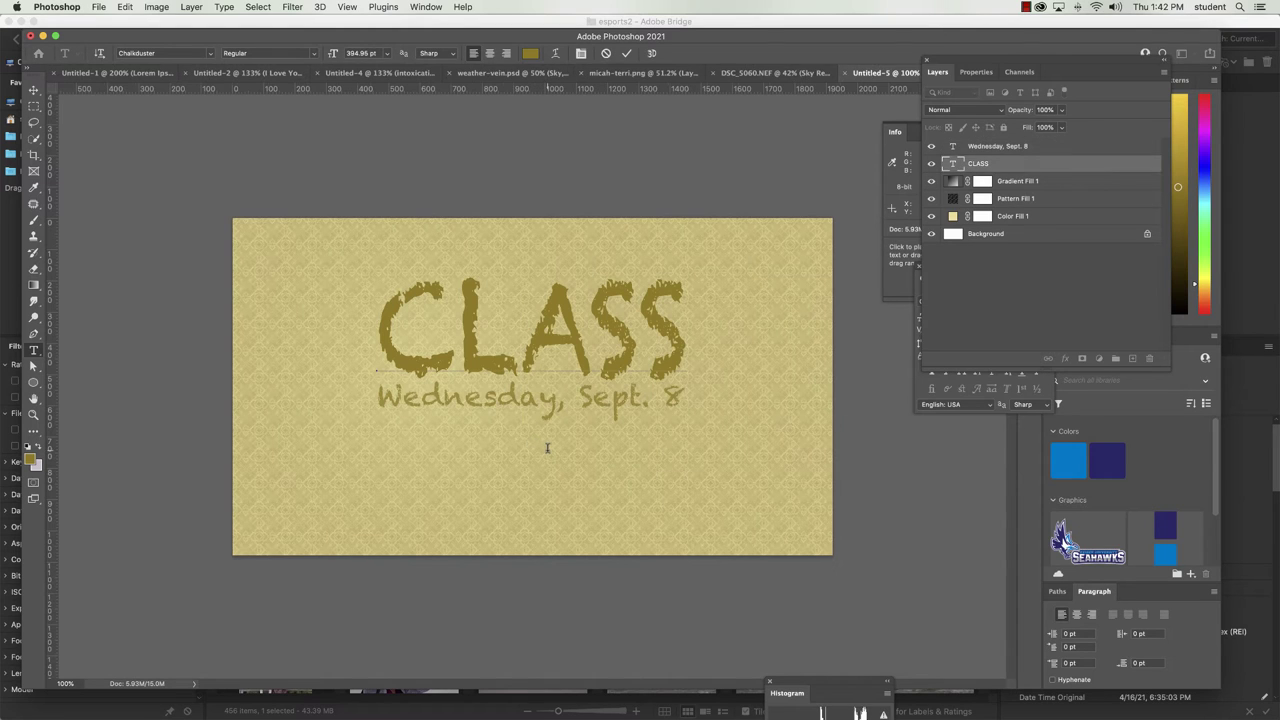
pyautogui.click(33, 89)
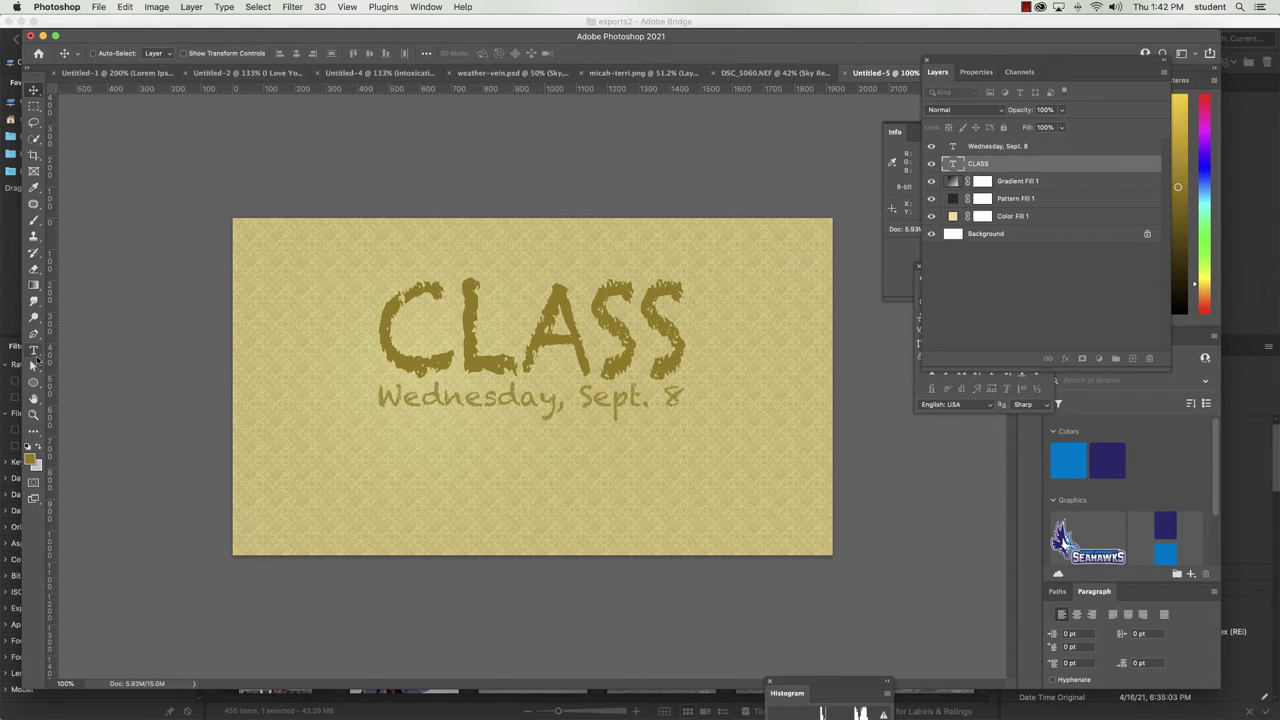
pyautogui.click(33, 350)
pyautogui.press('super+v')
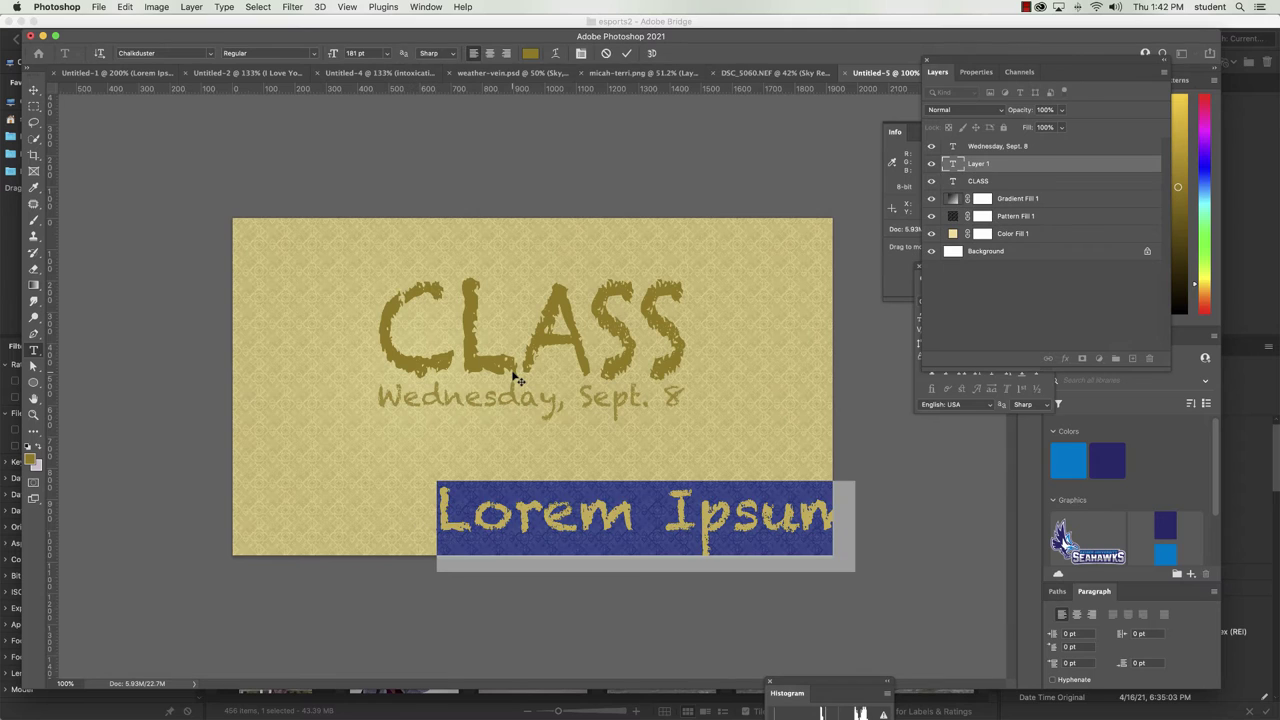
pyautogui.write('6')
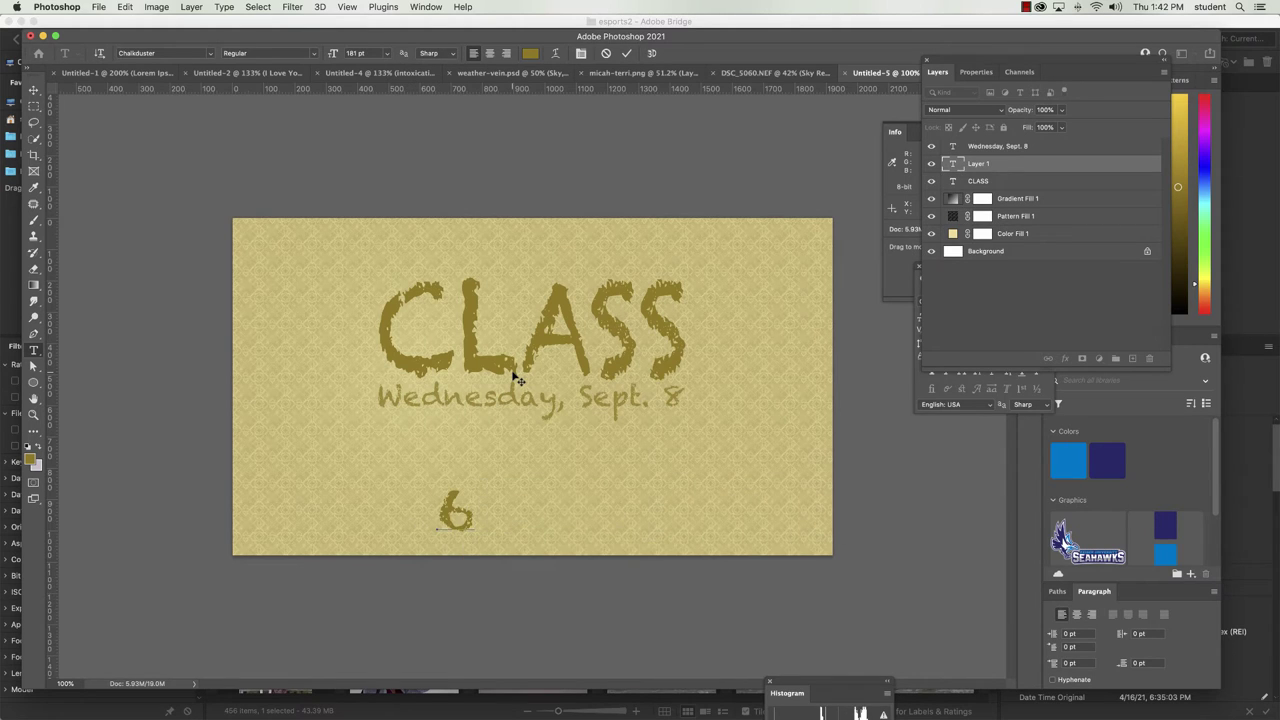
pyautogui.write(':00 p')
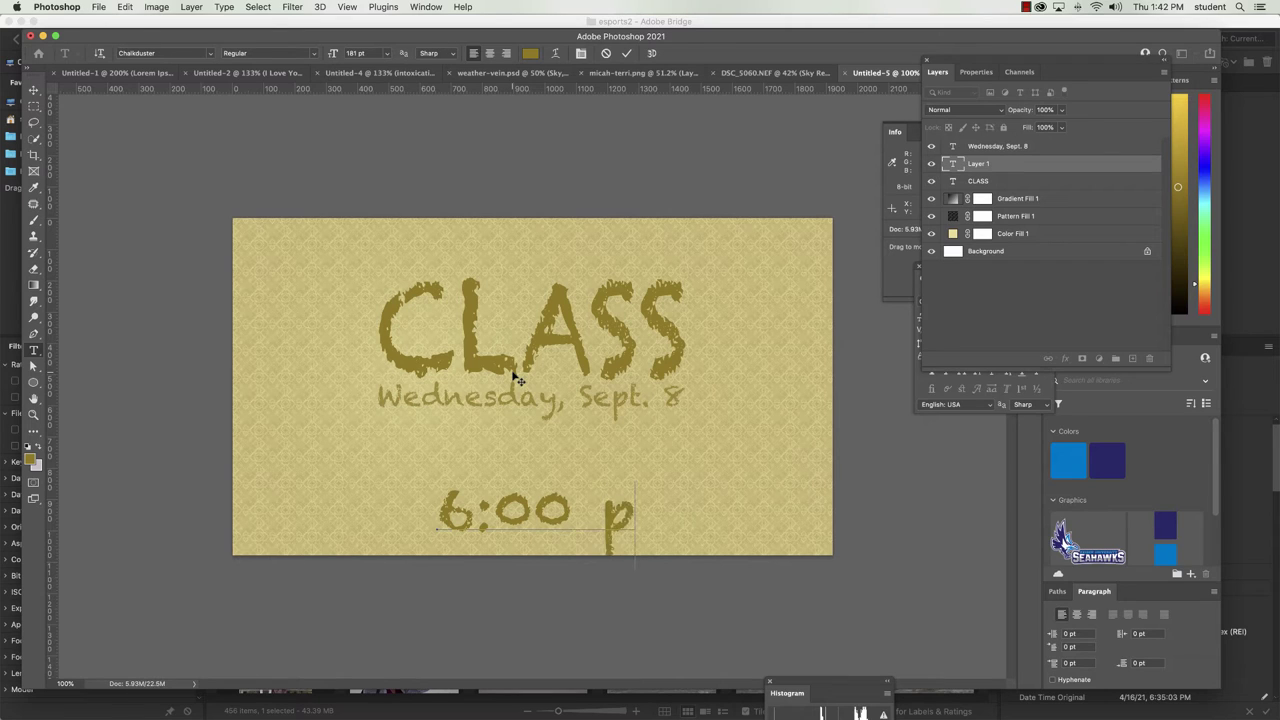
pyautogui.write('m  - 9:00')
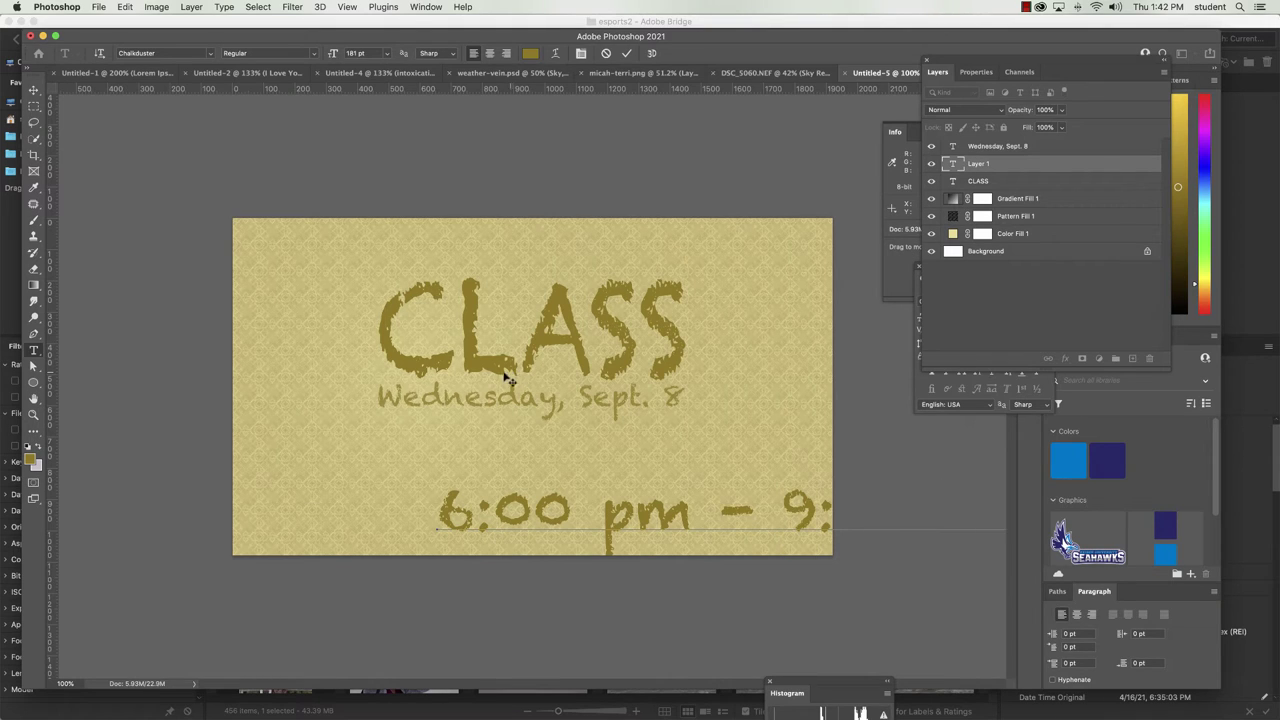
pyautogui.press('Escape')
# Scale the time text down to about 30% and place it just under the date.
pyautogui.press('v')
pyautogui.moveTo(437, 465); pyautogui.dragTo(349, 403)
pyautogui.hotkey('ctrl', 't')
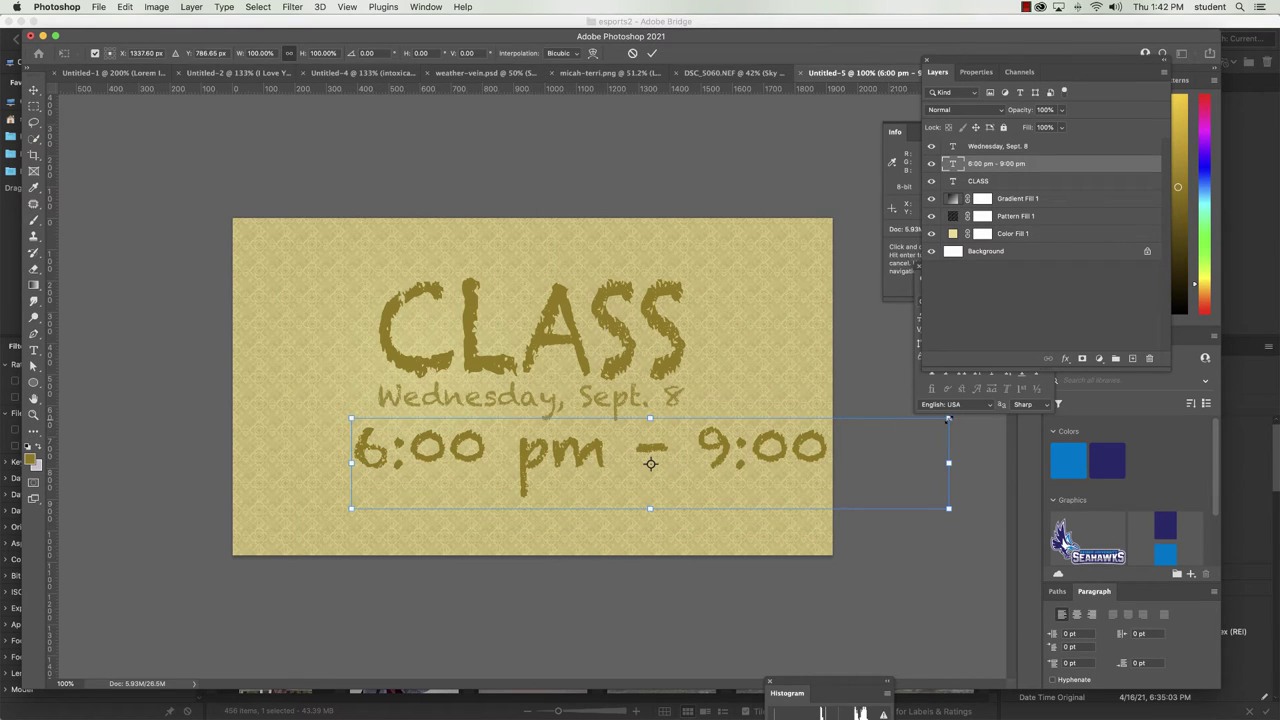
pyautogui.moveTo(948, 418); pyautogui.dragTo(539, 465)
pyautogui.moveTo(420, 496); pyautogui.dragTo(446, 421)
pyautogui.moveTo(569, 405); pyautogui.dragTo(560, 408)
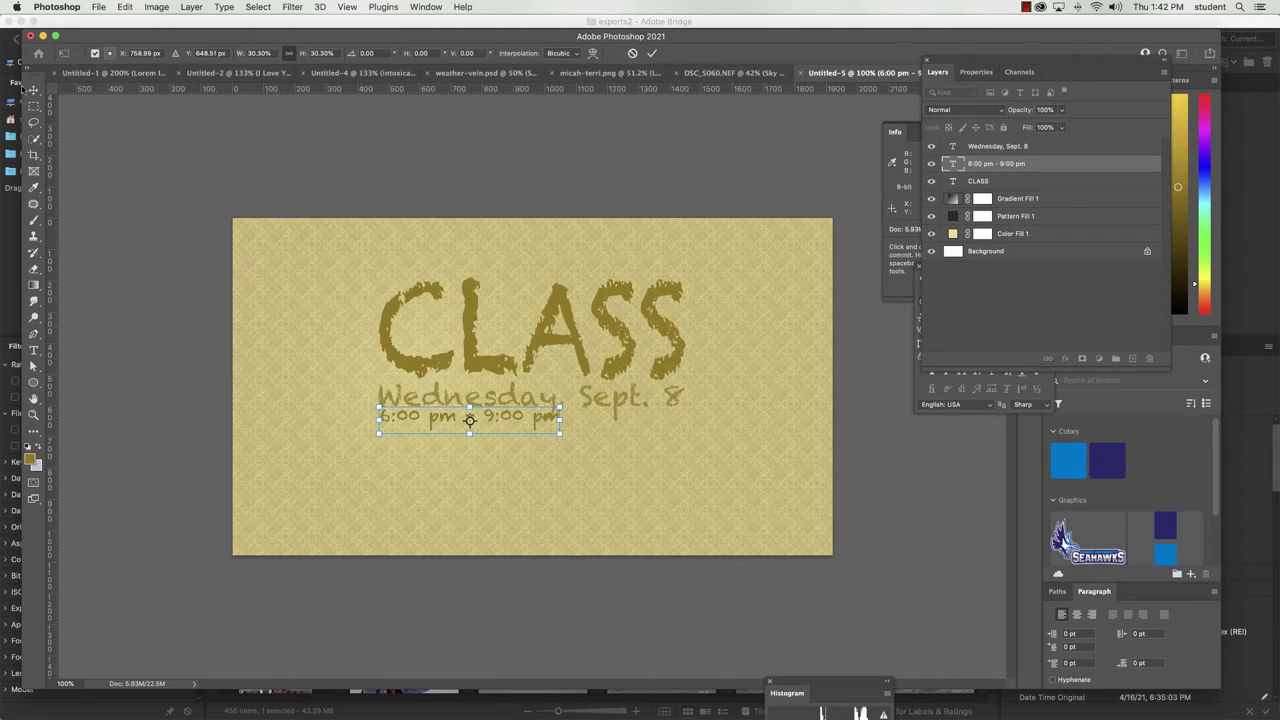
# Move the time text down and left so it lines up with the date.
pyautogui.click(33, 90)
pyautogui.moveTo(480, 423); pyautogui.dragTo(546, 440)
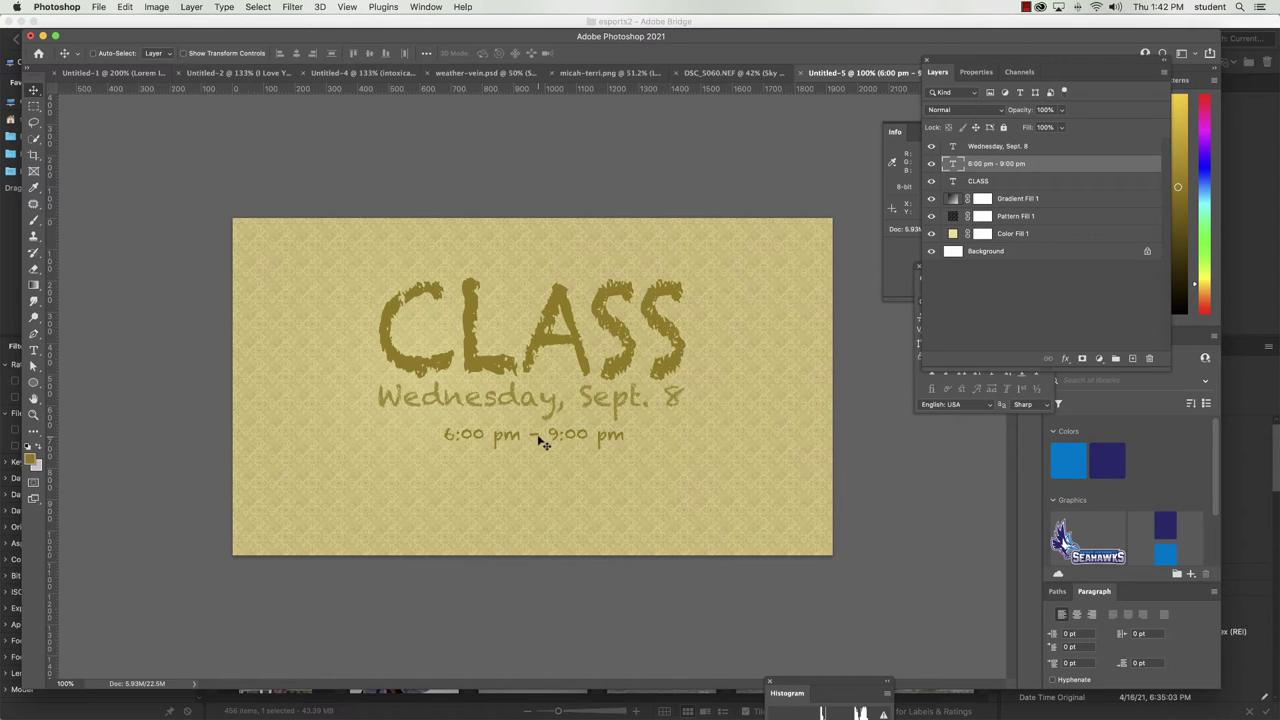
pyautogui.moveTo(541, 443); pyautogui.dragTo(593, 430)
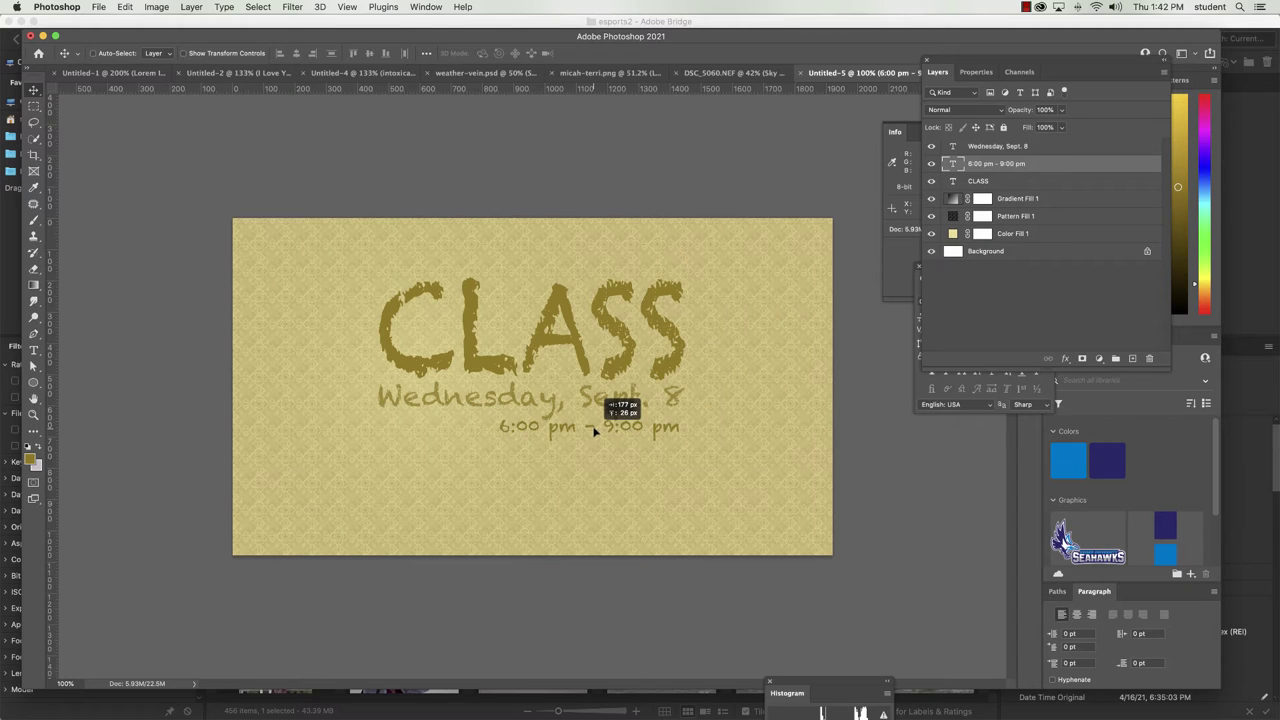
pyautogui.moveTo(553, 432); pyautogui.dragTo(427, 432)
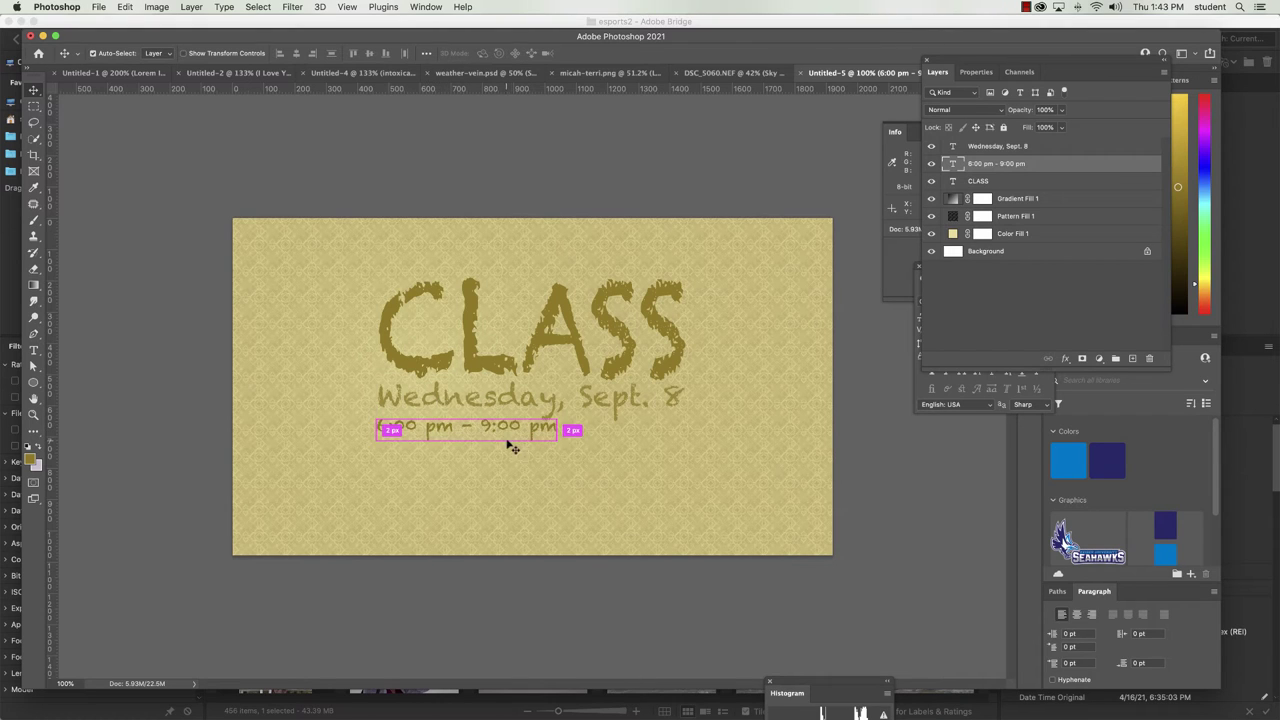
# Shrink the time text to about 84% width and move it up closer to the date.
pyautogui.hotkey('ctrl', 't')
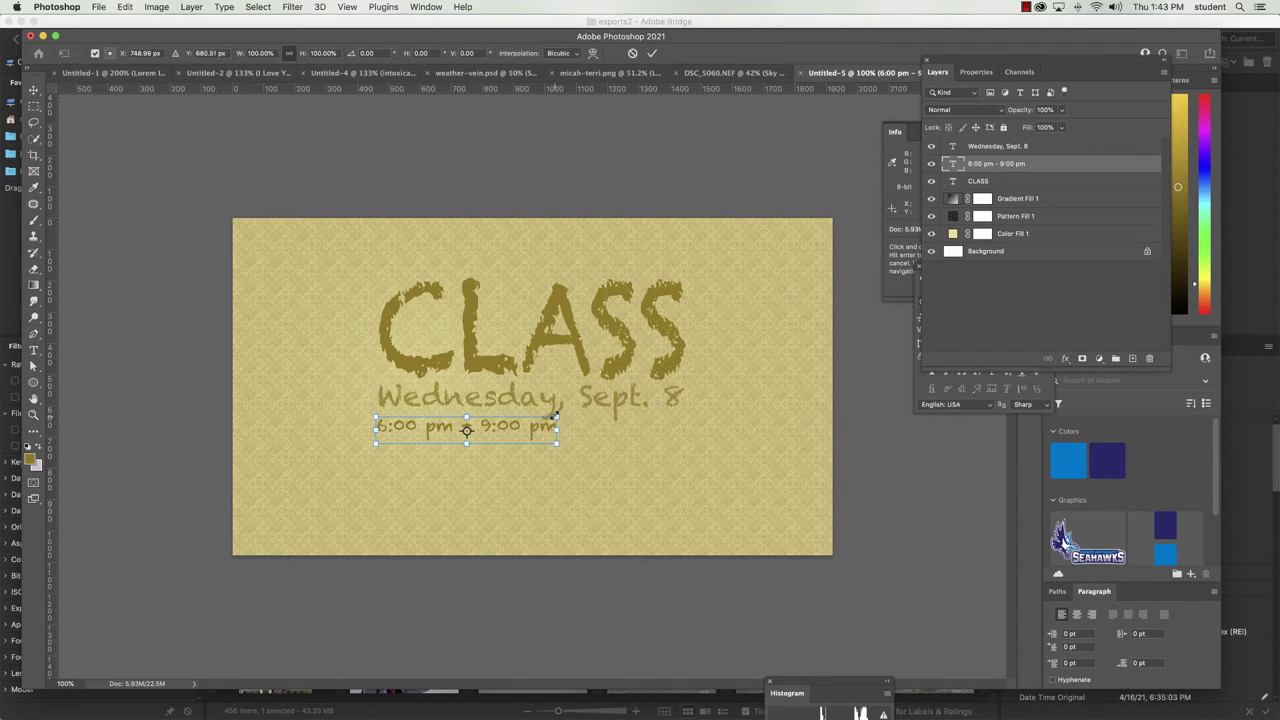
pyautogui.moveTo(555, 416); pyautogui.dragTo(477, 421)
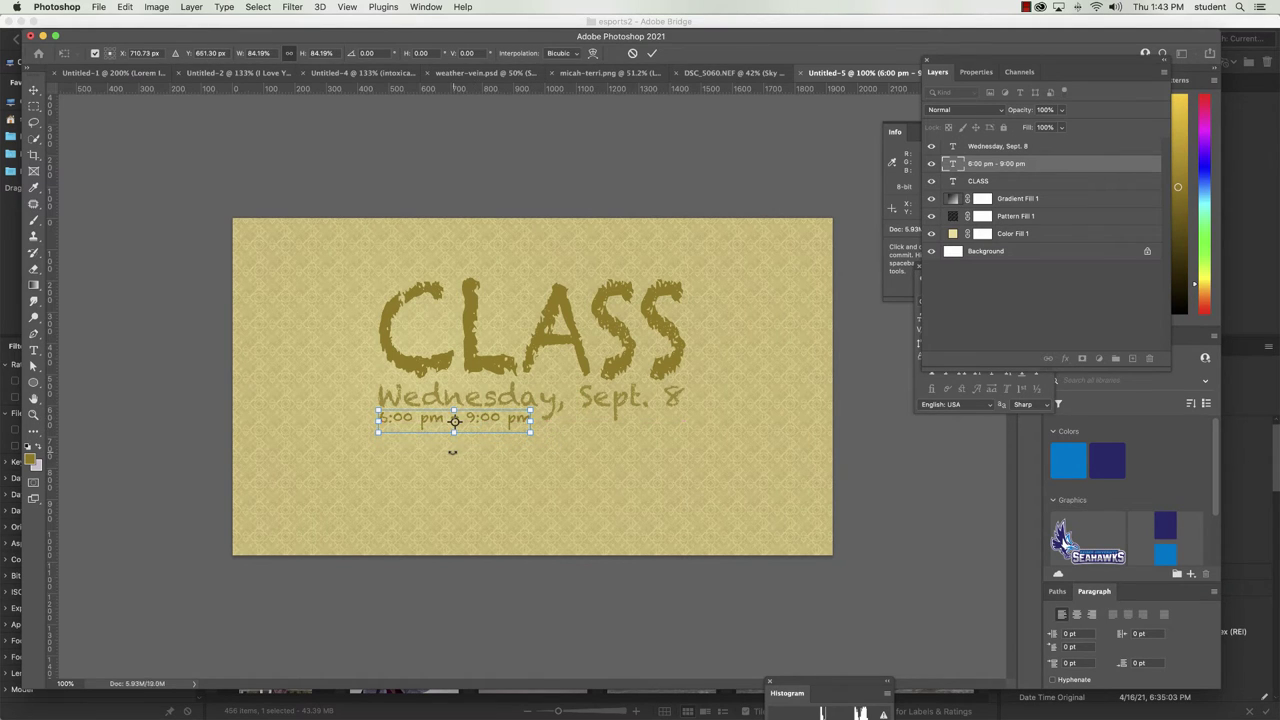
pyautogui.click(33, 89)
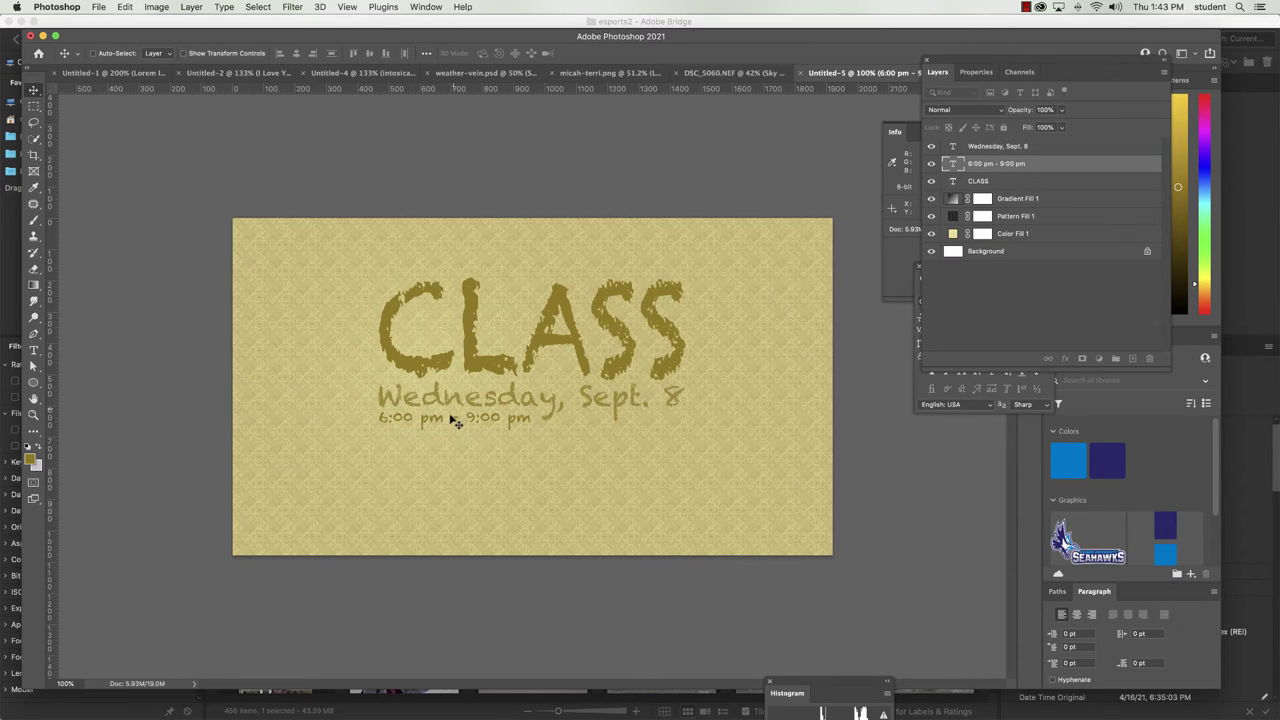
pyautogui.moveTo(452, 422); pyautogui.dragTo(452, 419)
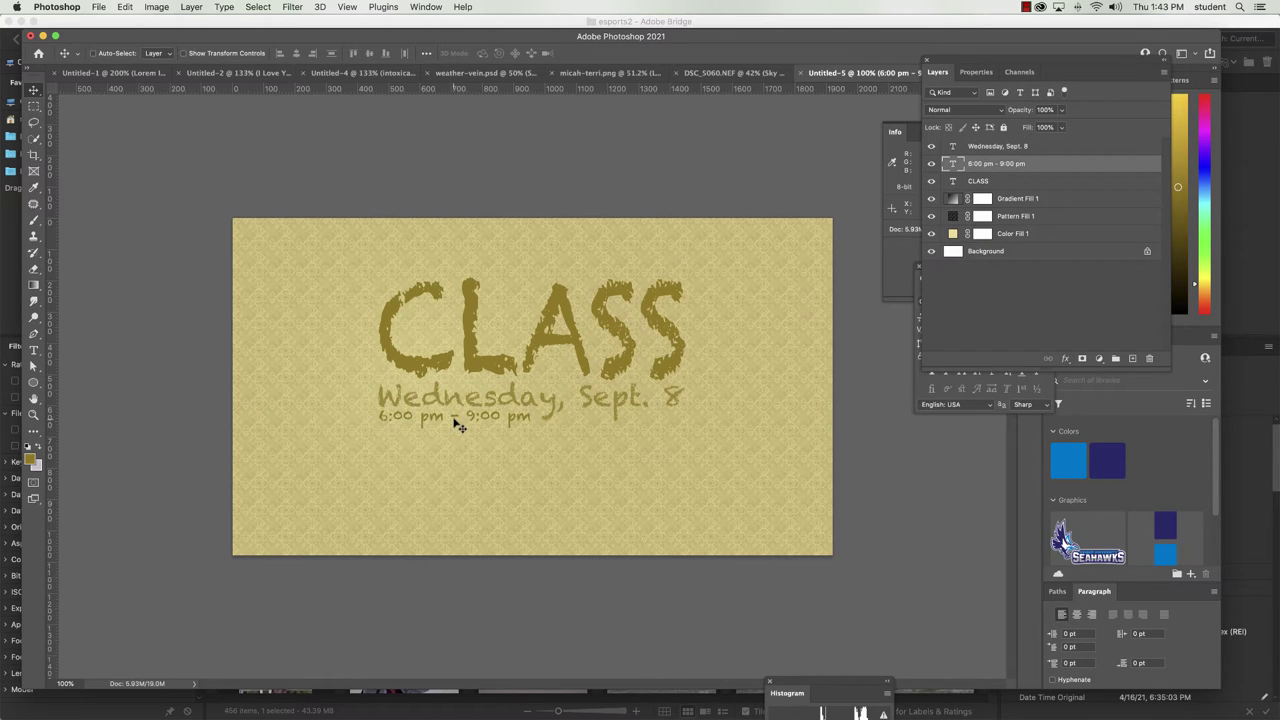
pyautogui.press('Down')
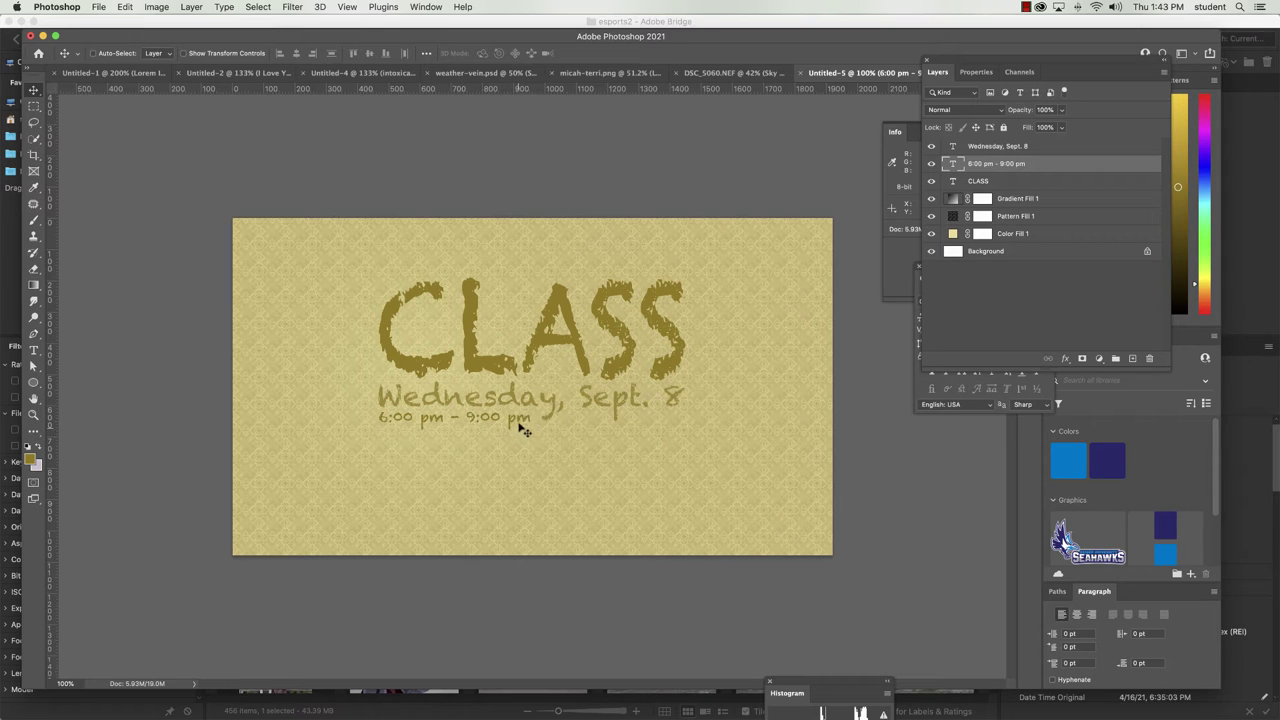
# Enlarge the time text very slightly, nudge it down, and select the Wednesday, Sept. 8 layer.
pyautogui.press('super+t')
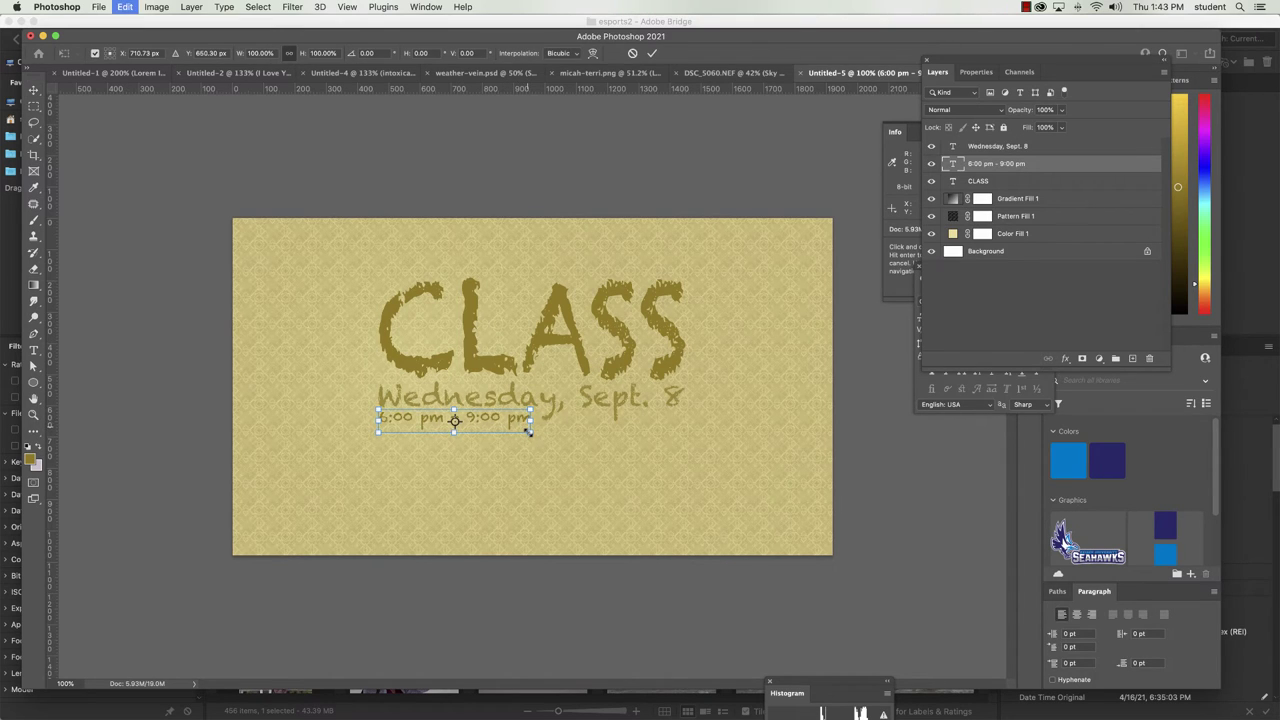
pyautogui.moveTo(530, 432); pyautogui.dragTo(537, 438)
pyautogui.press('Return')
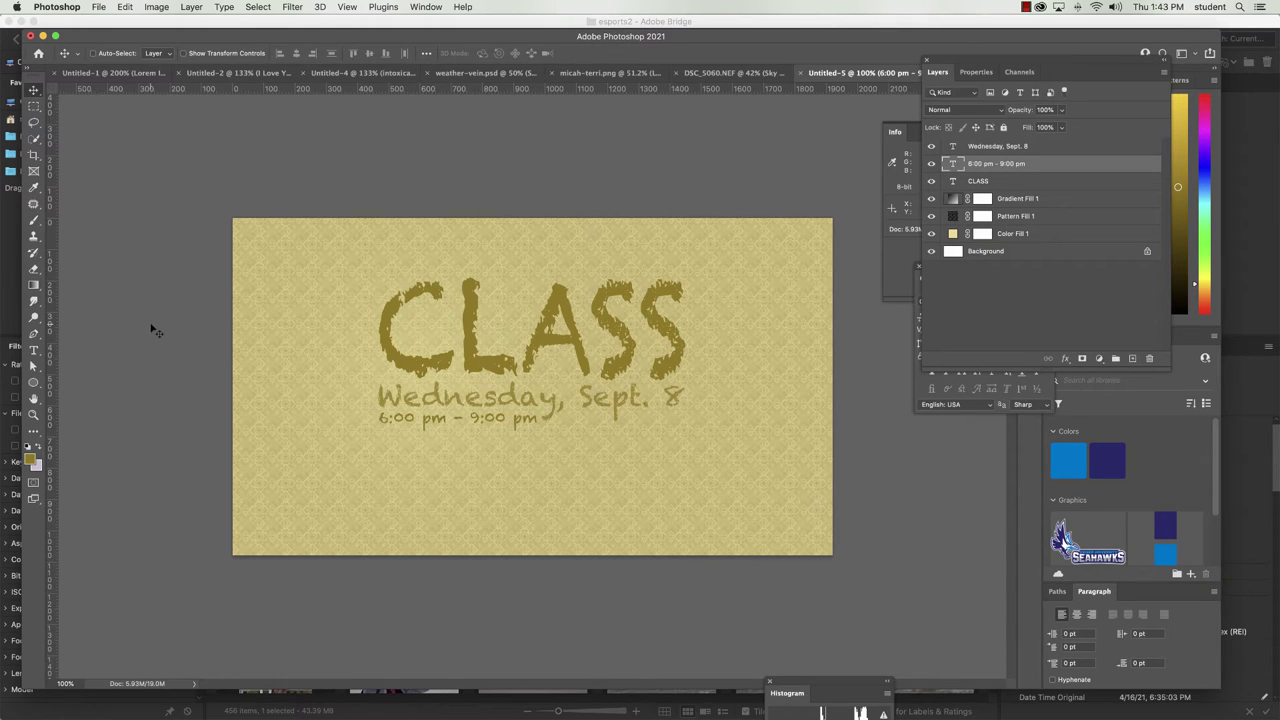
pyautogui.press('Down')
pyautogui.press('Down')
pyautogui.press('Down')
pyautogui.click(973, 148)
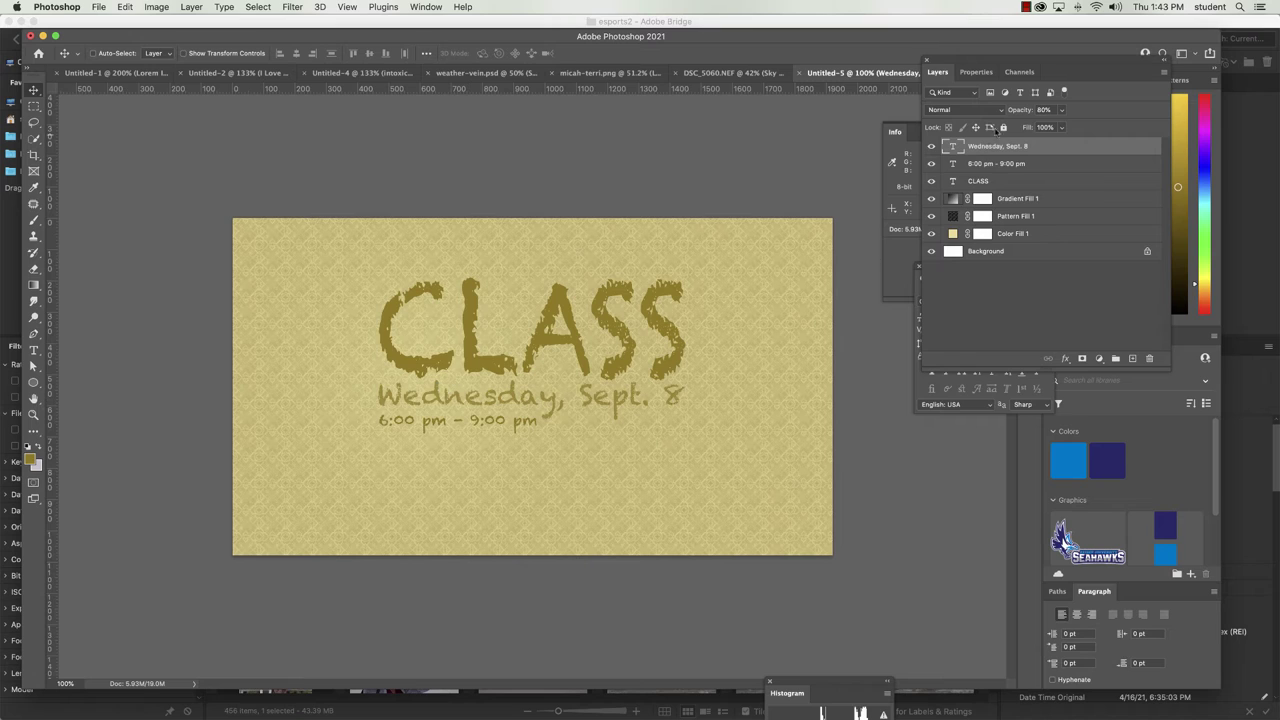
pyautogui.keyDown('shift'); pyautogui.click(982, 181); pyautogui.keyUp('shift')
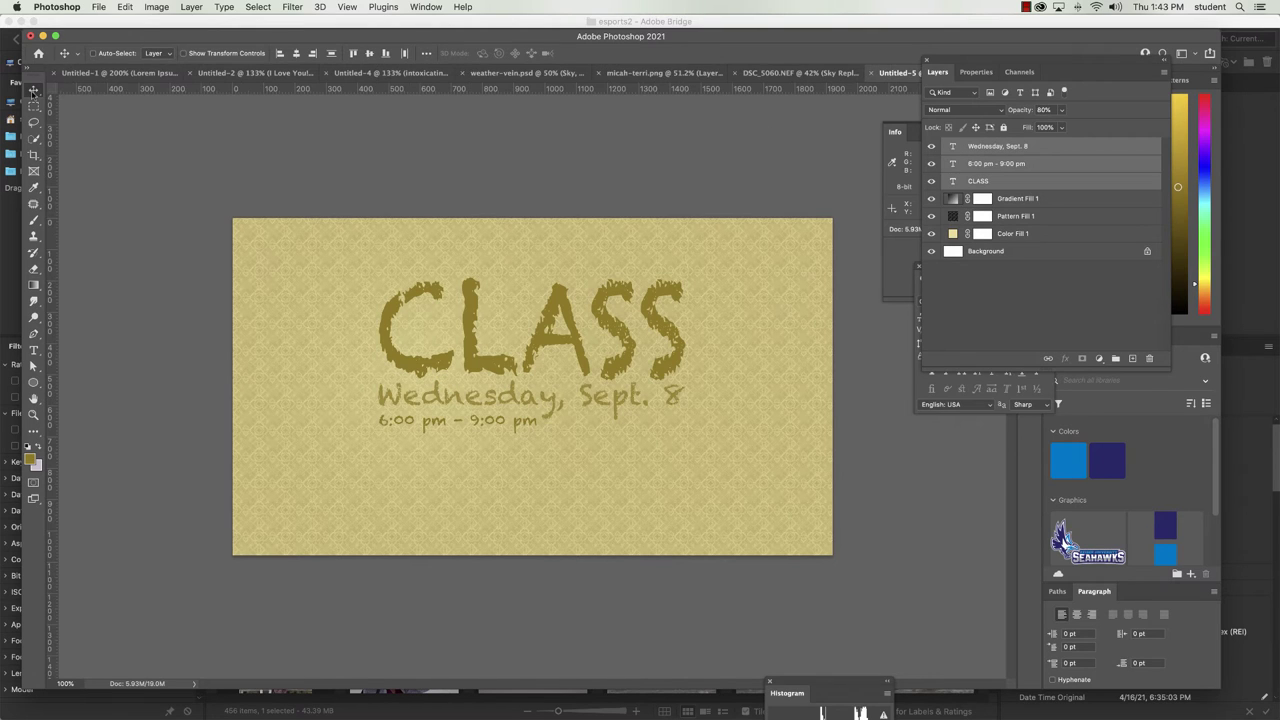
pyautogui.click(278, 56)
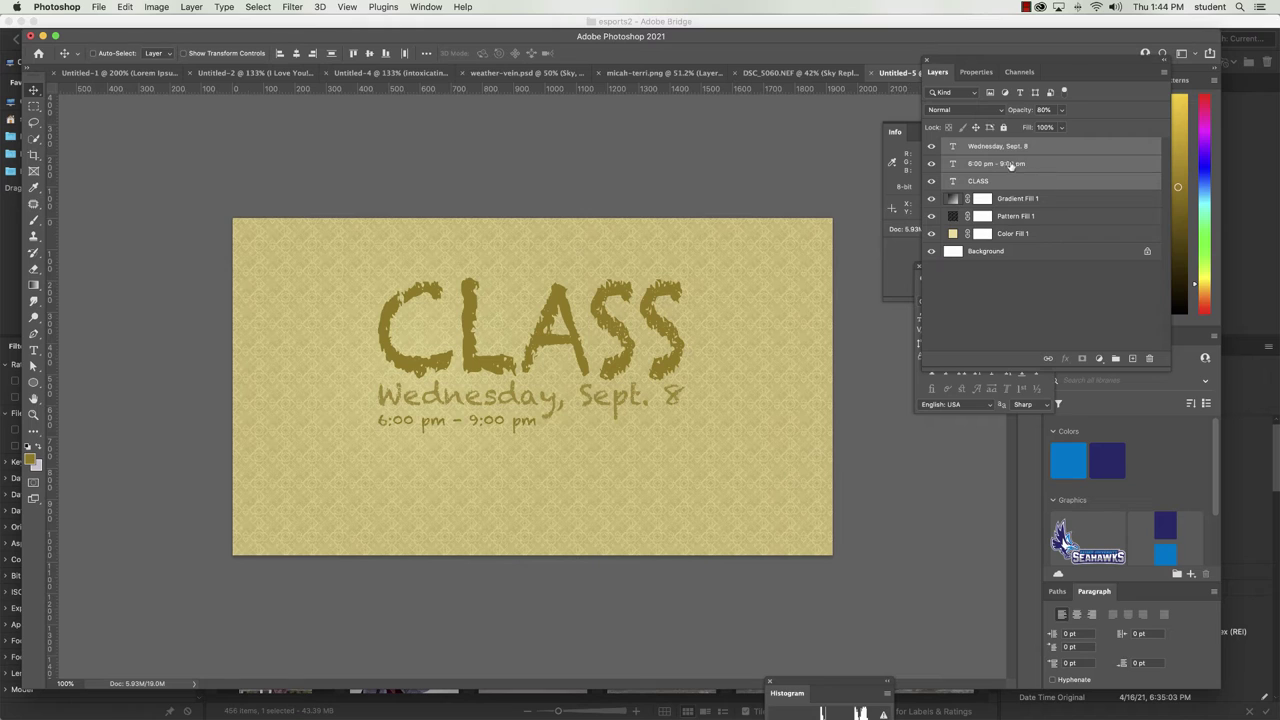
pyautogui.click(1010, 278)
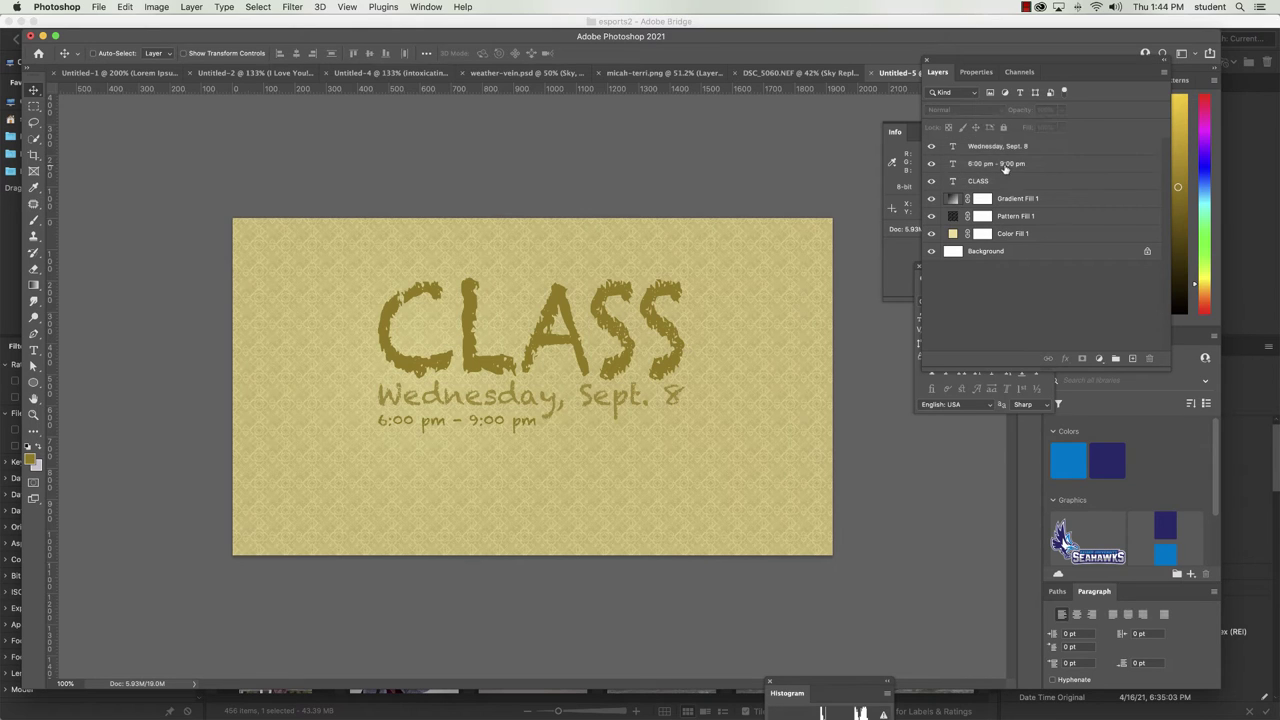
pyautogui.click(1006, 167)
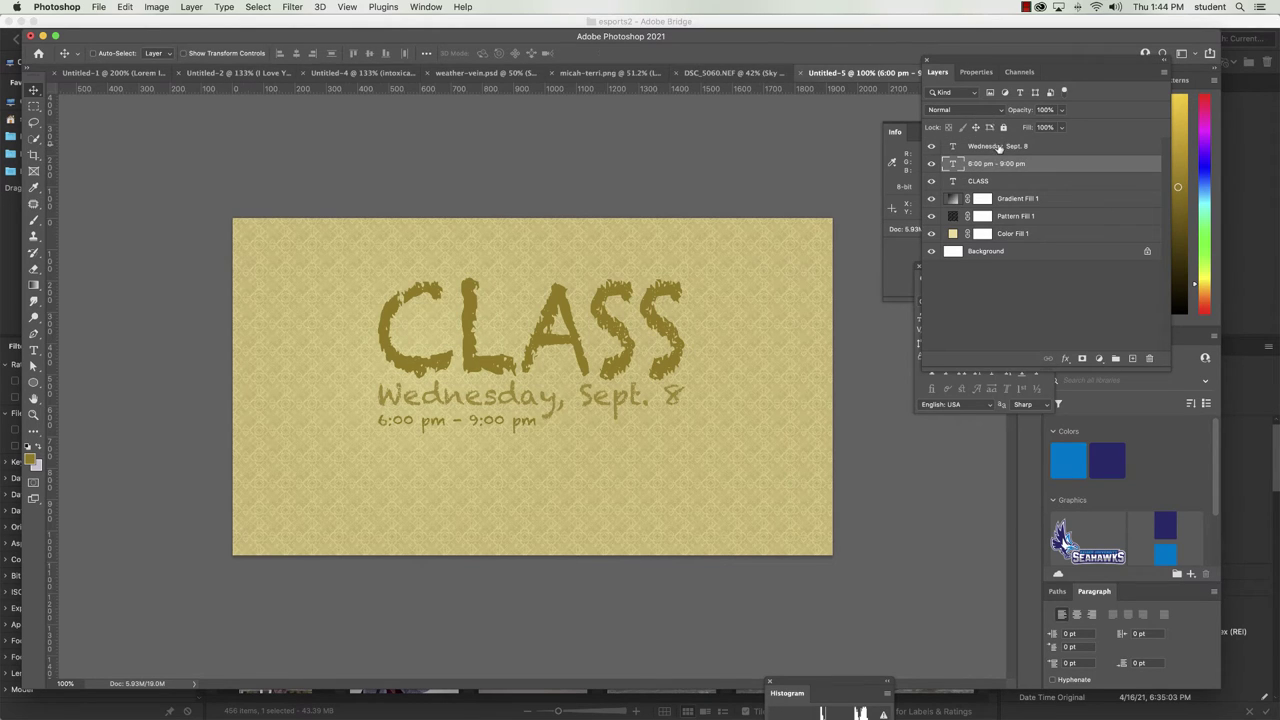
pyautogui.keyDown('shift'); pyautogui.click(998, 147); pyautogui.keyUp('shift')
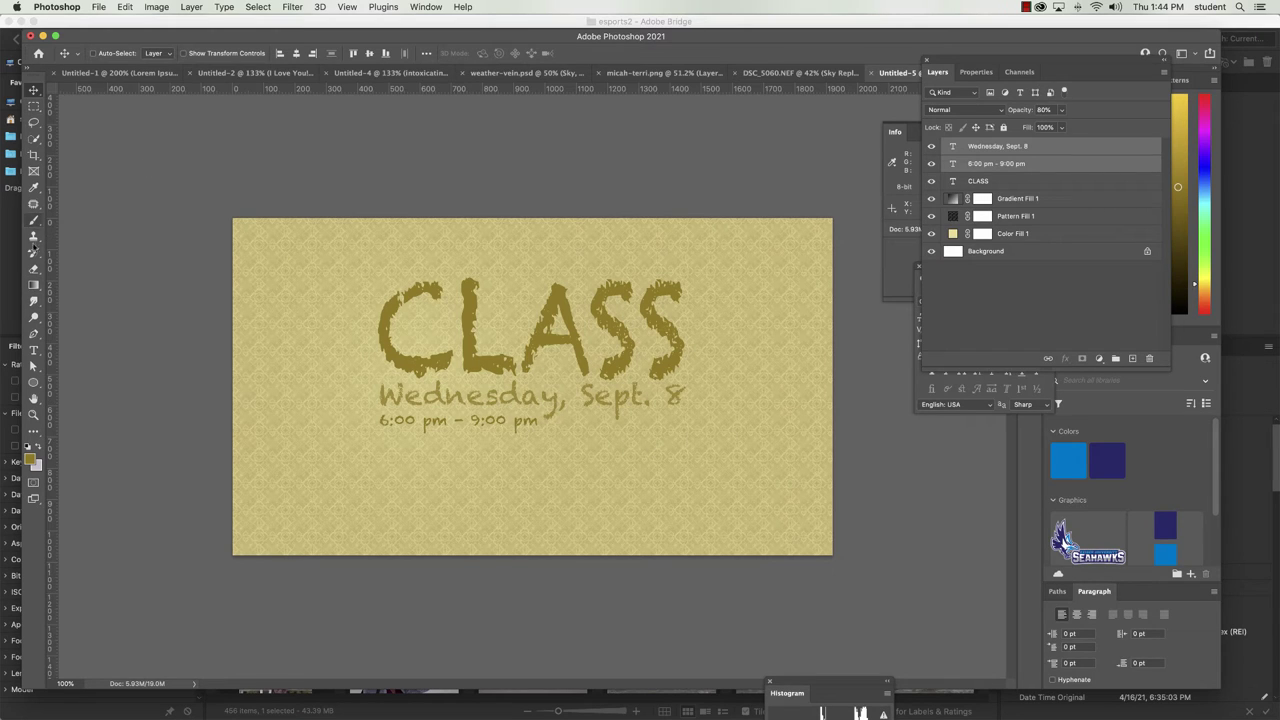
pyautogui.click(33, 350)
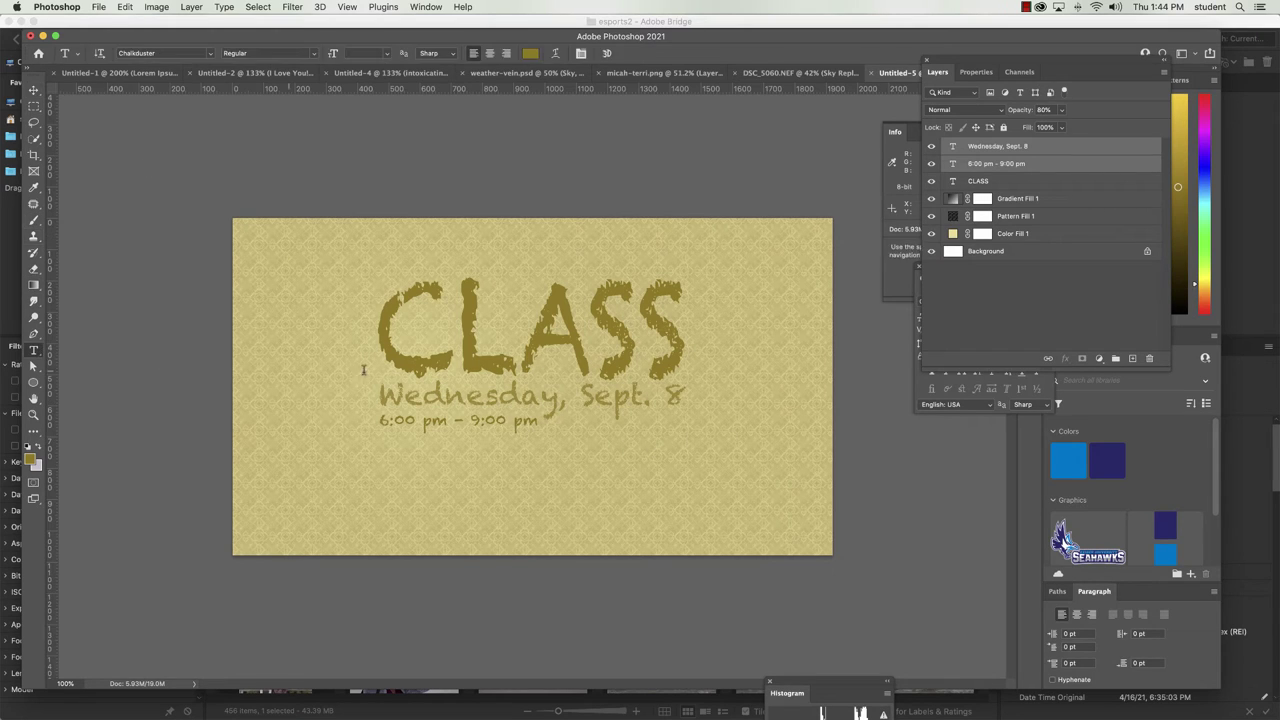
# Remove the space before 'Sept.' and tighten the kerning so 'Sept. 8' hugs 'Wednesday,'.
pyautogui.click(584, 394)
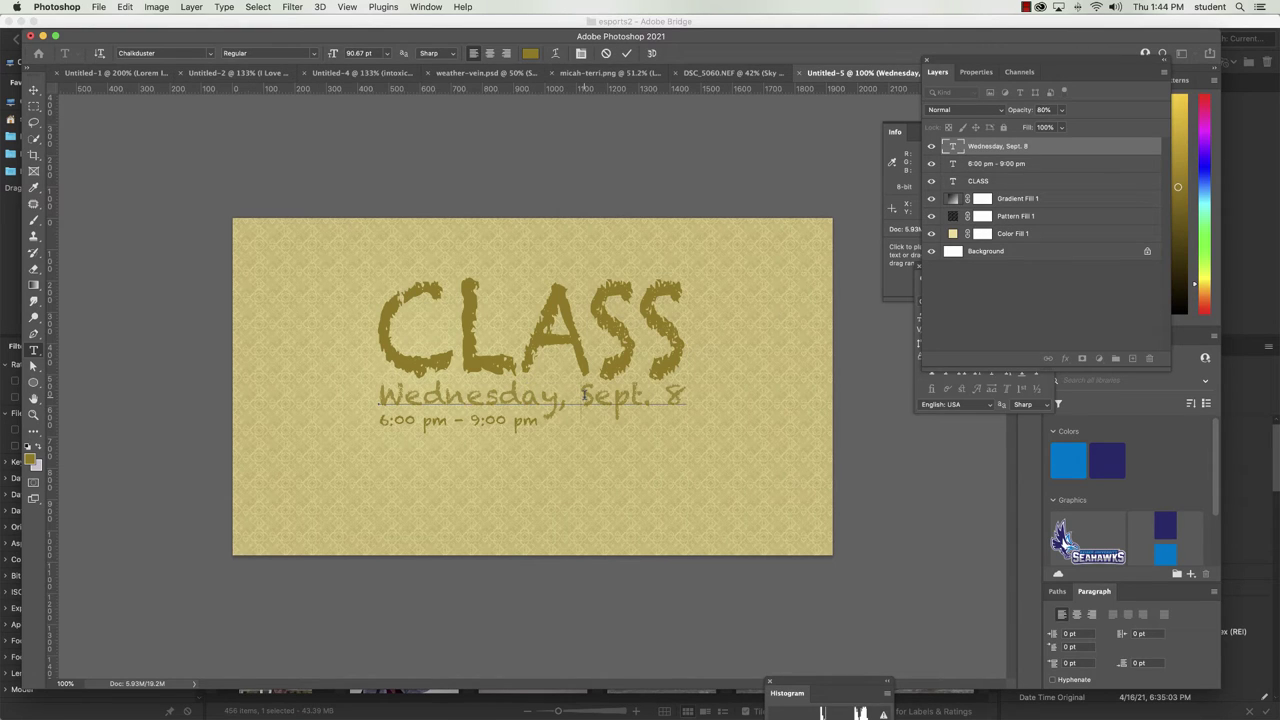
pyautogui.press('BackSpace')
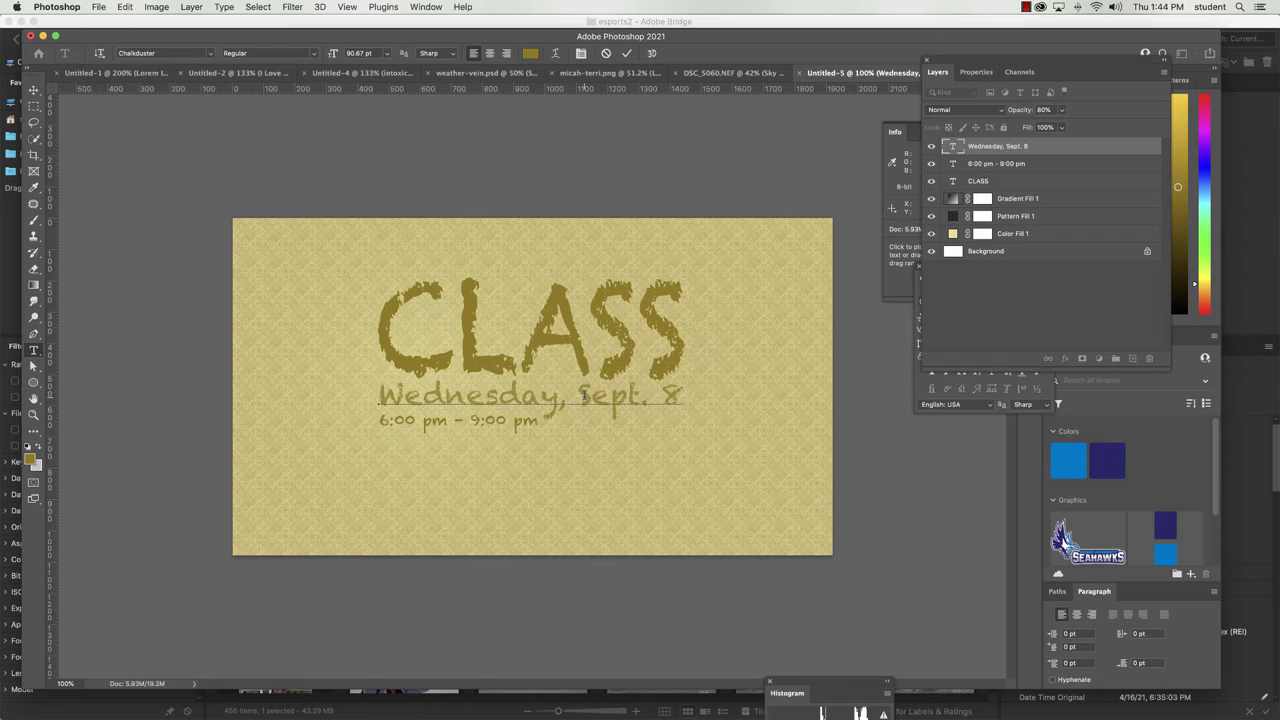
pyautogui.hotkey('alt', 'Left')
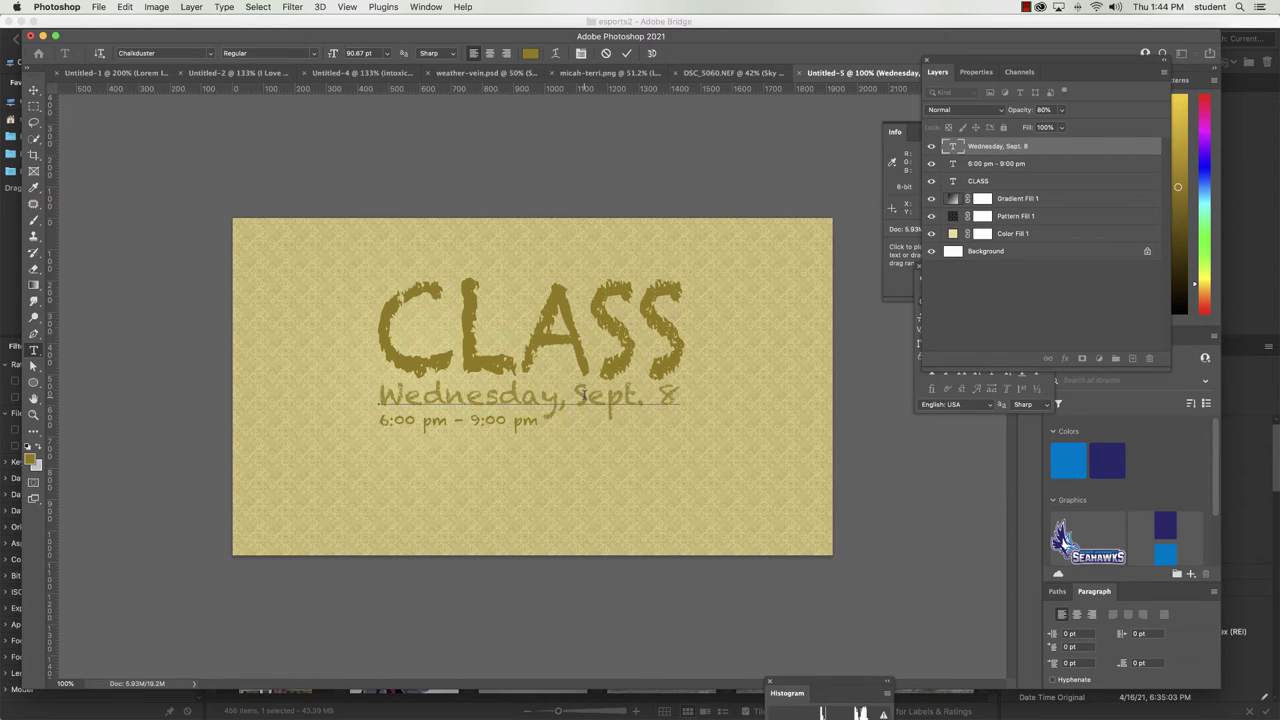
pyautogui.press('Right')
pyautogui.hotkey('alt', 'Left')
pyautogui.hotkey('alt', 'Left')
pyautogui.hotkey('alt', 'Left')
pyautogui.hotkey('alt', 'Left')
pyautogui.hotkey('alt', 'Left')
pyautogui.click(33, 89)
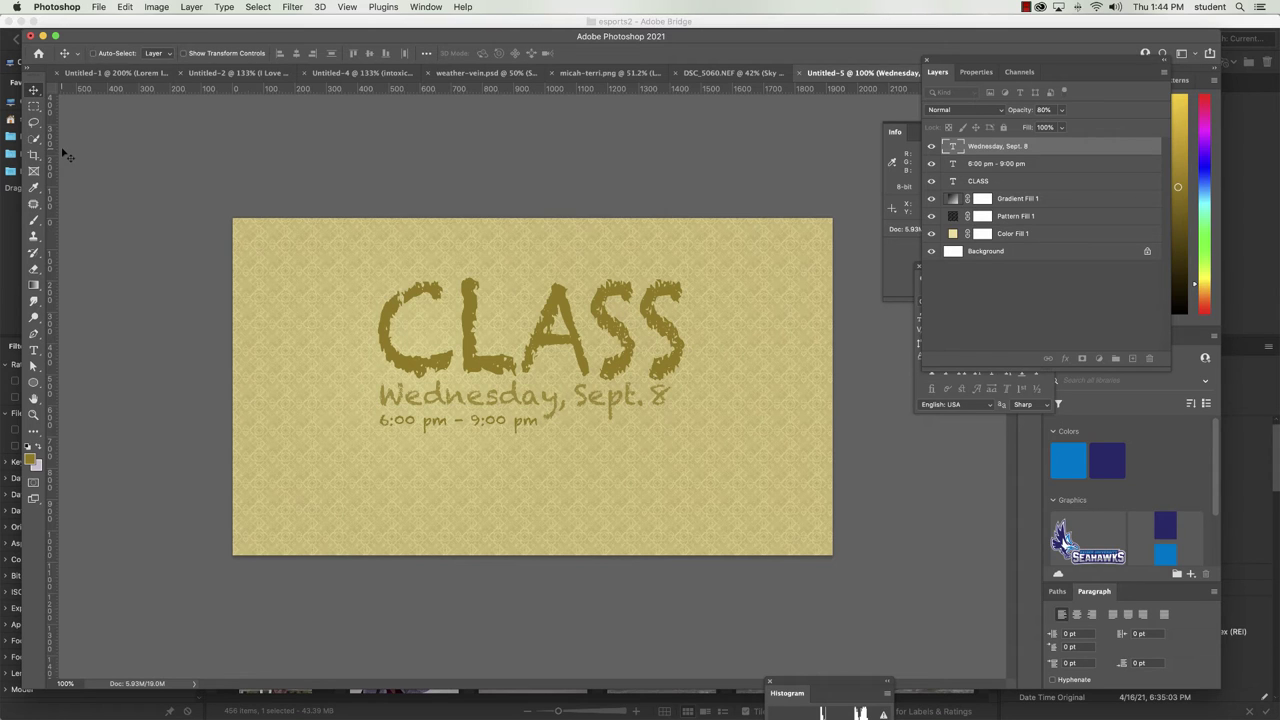
pyautogui.press('super+t')
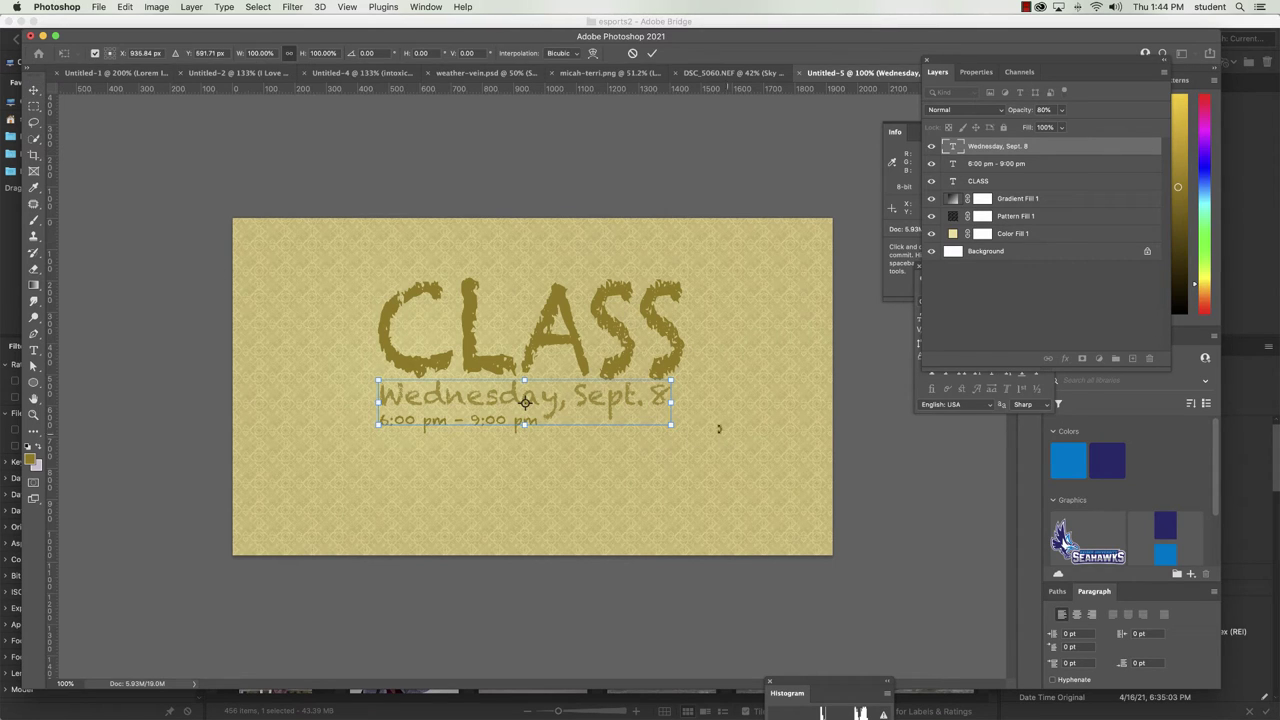
# Scale the date and time up slightly, then shift the time line a bit right and down.
pyautogui.moveTo(670, 424)
pyautogui.mouseDown()
pyautogui.moveTo(694, 453)
pyautogui.moveTo(674, 400)
pyautogui.moveTo(612, 362)
pyautogui.moveTo(588, 377)
pyautogui.moveTo(677, 434)
pyautogui.mouseUp()
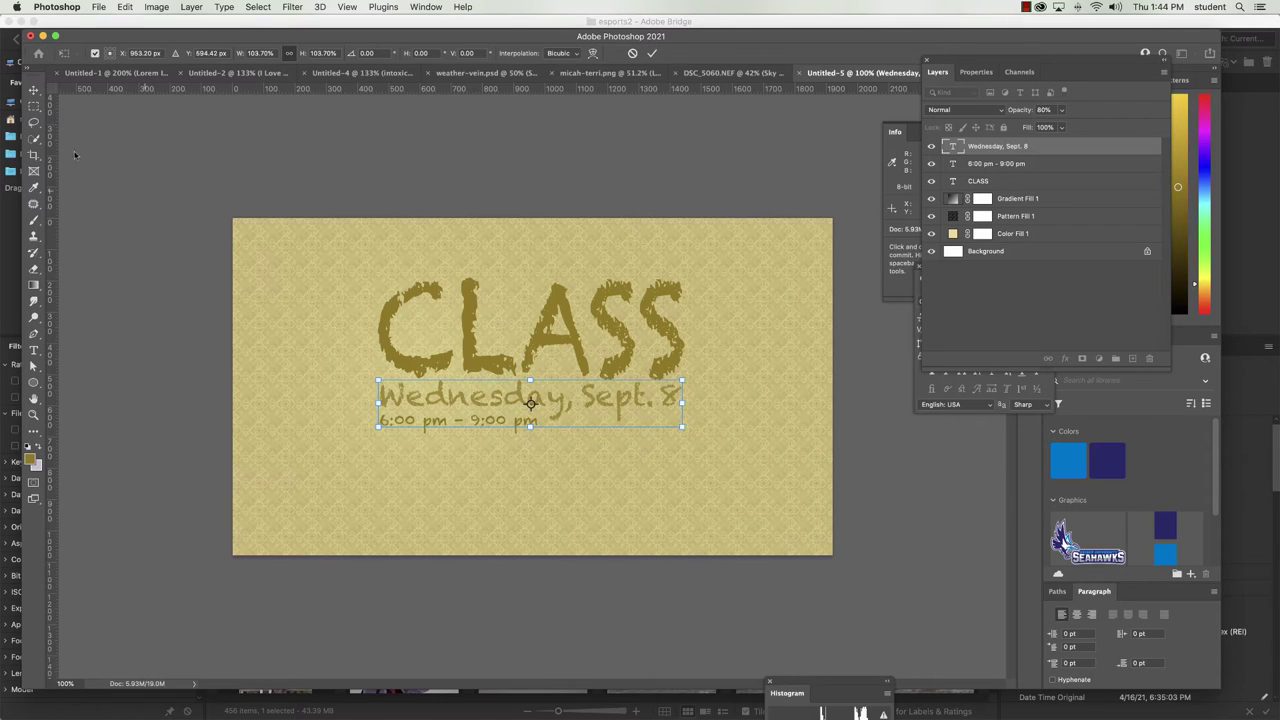
pyautogui.click(33, 90)
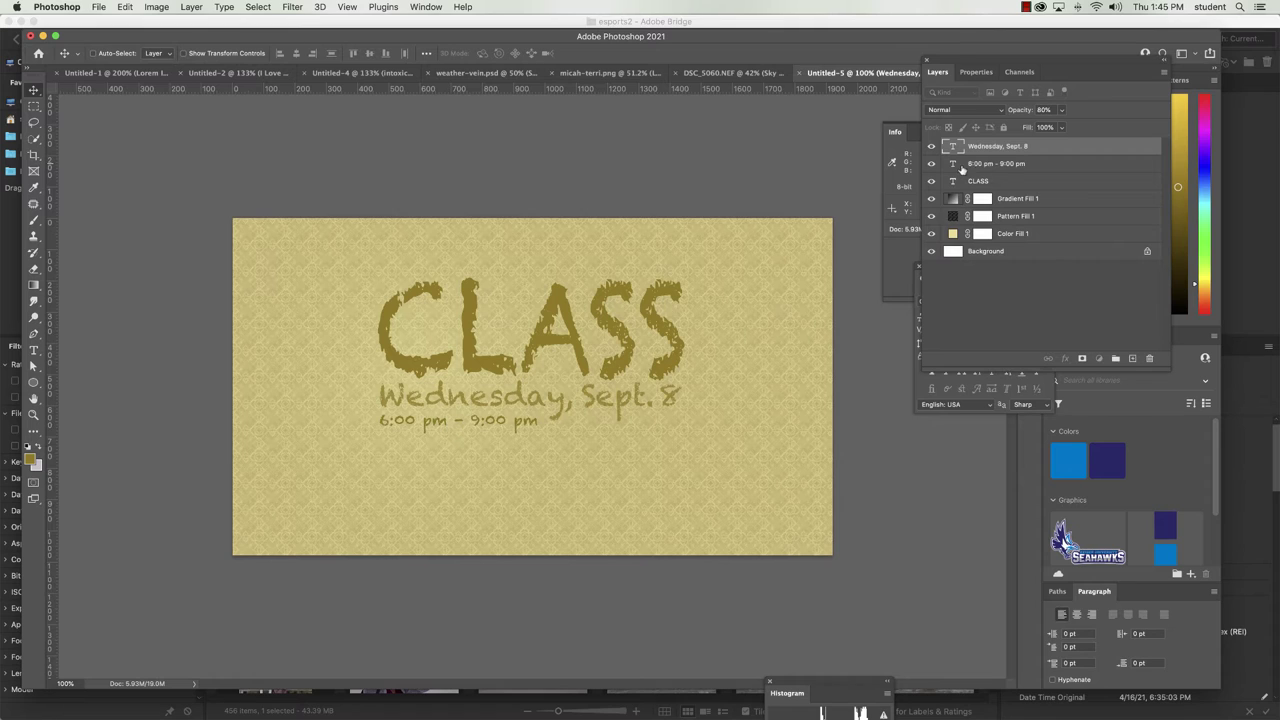
pyautogui.click(975, 163)
pyautogui.moveTo(472, 421); pyautogui.dragTo(475, 434)
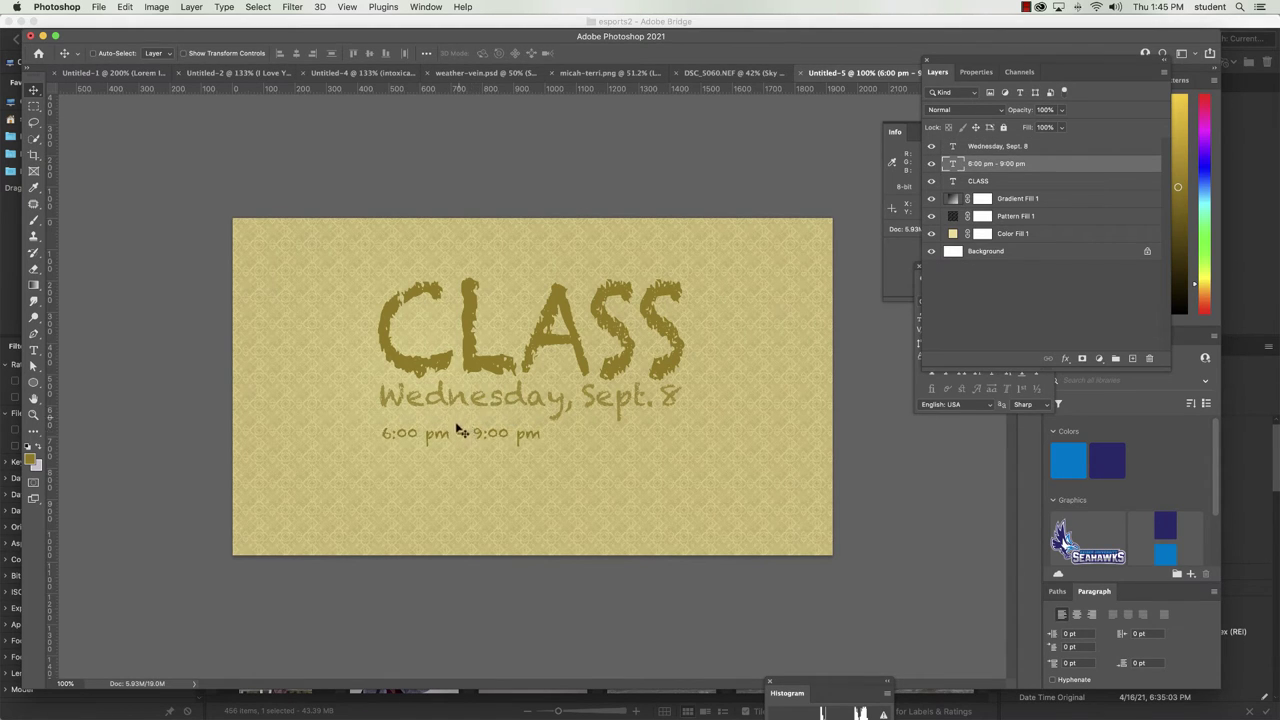
# Delete the space before 'pm' and adjust the kerning before the final 'pm' in the time line.
pyautogui.press('t')
pyautogui.click(436, 436)
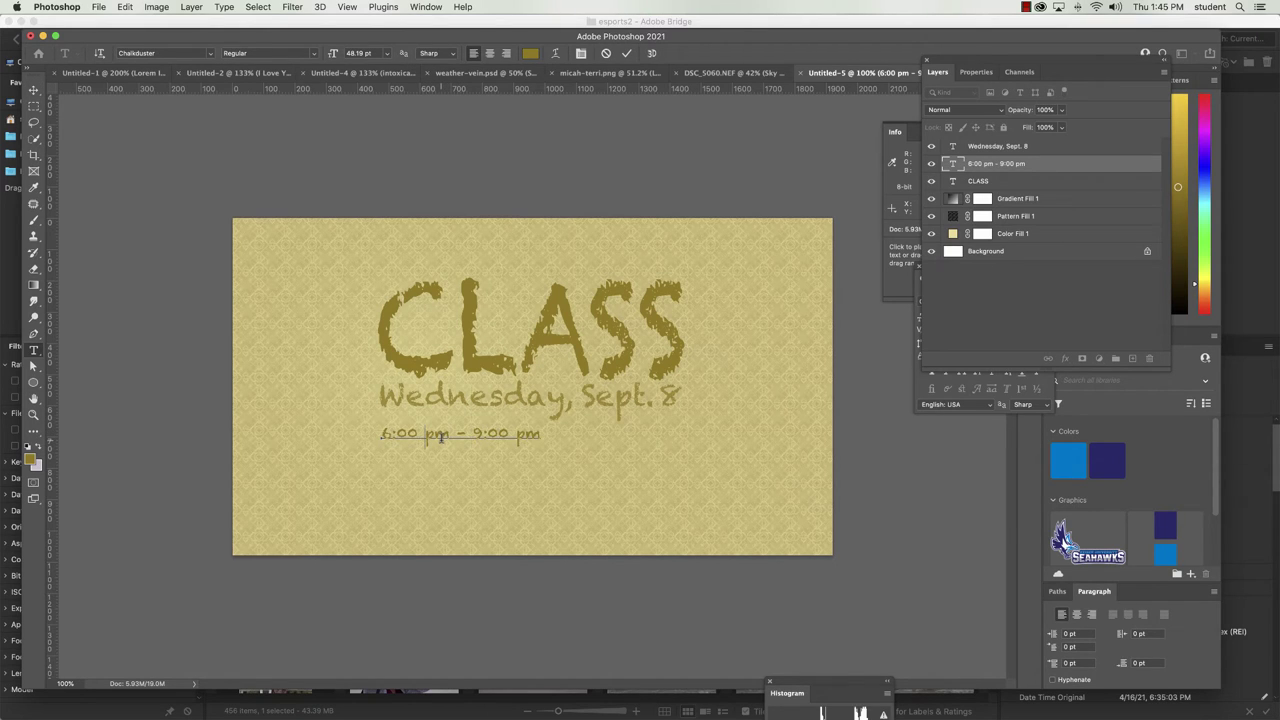
pyautogui.press('BackSpace')
pyautogui.press('Right')
pyautogui.press('Right')
pyautogui.press('Right')
pyautogui.press('Right')
pyautogui.press('Right')
pyautogui.hotkey('alt', 'Left')
pyautogui.hotkey('alt', 'Left')
pyautogui.hotkey('alt', 'Right')
pyautogui.hotkey('alt', 'Right')
pyautogui.hotkey('alt', 'Right')
pyautogui.click(33, 90)
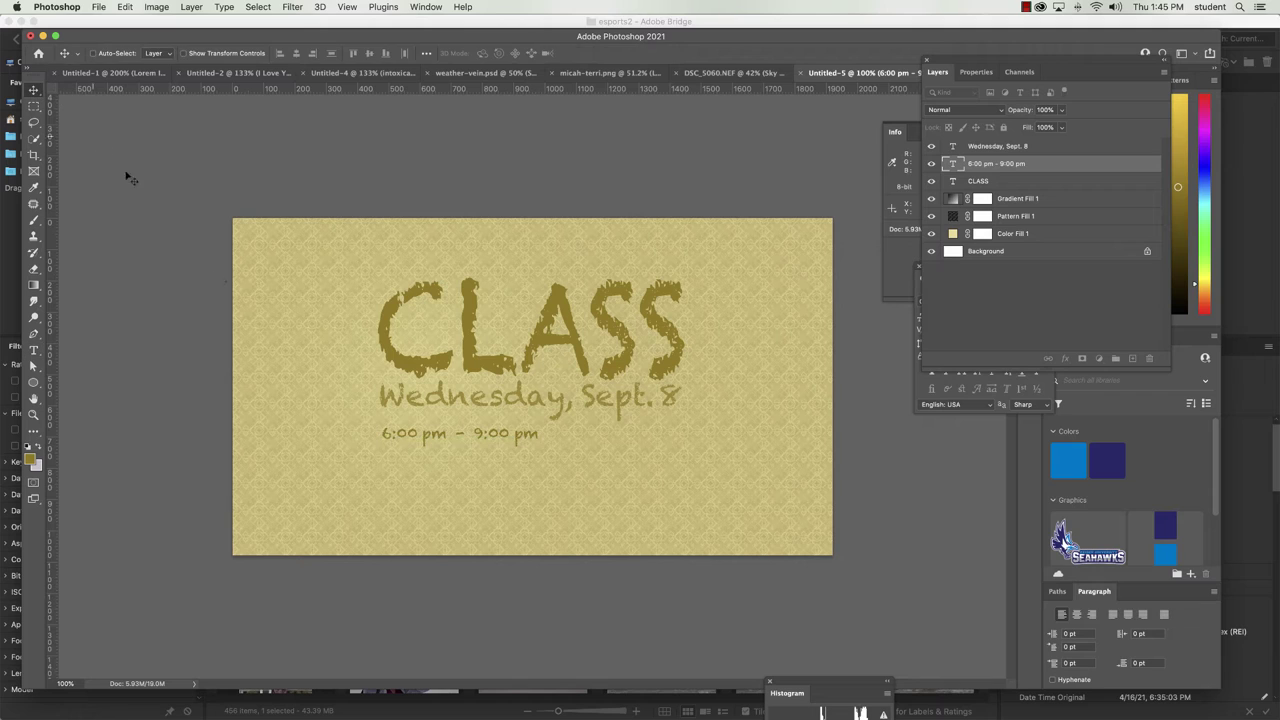
# Move the time line up about 12 px, enlarge it slightly, and nudge it toward the date.
pyautogui.moveTo(403, 439); pyautogui.dragTo(404, 427)
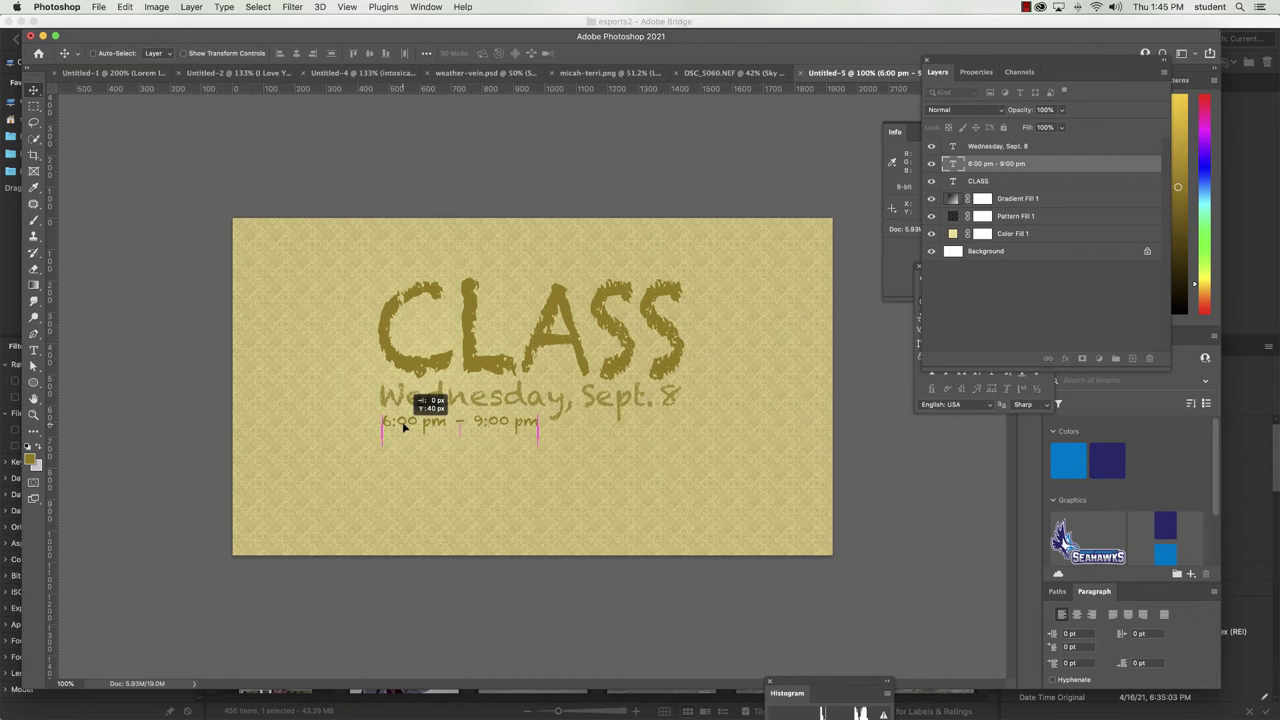
pyautogui.moveTo(404, 426); pyautogui.dragTo(405, 428)
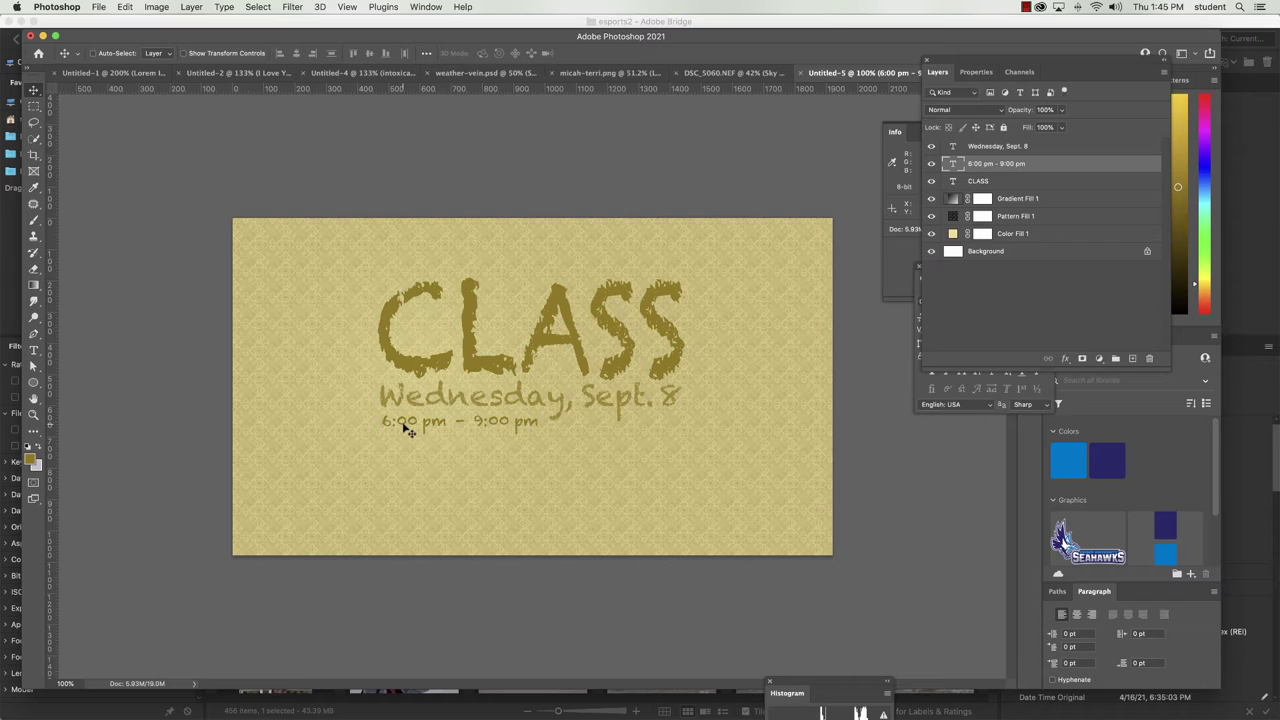
pyautogui.press('super+t')
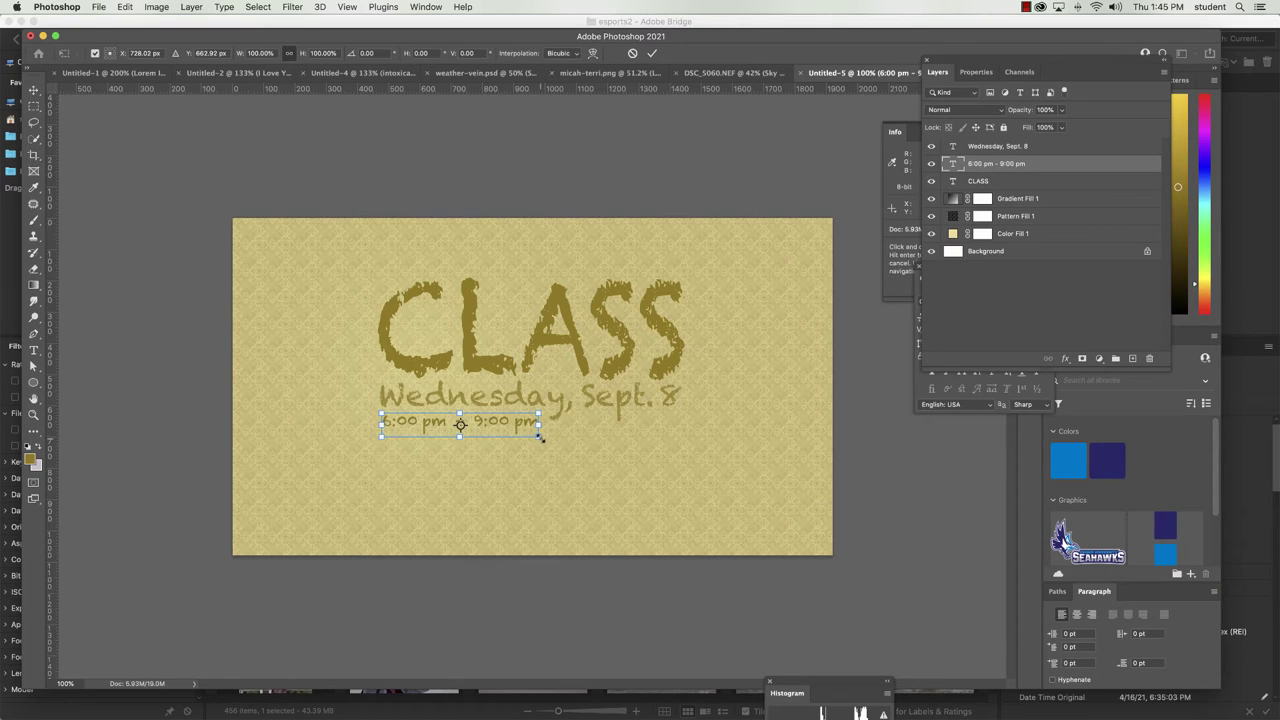
pyautogui.moveTo(541, 439); pyautogui.dragTo(545, 442)
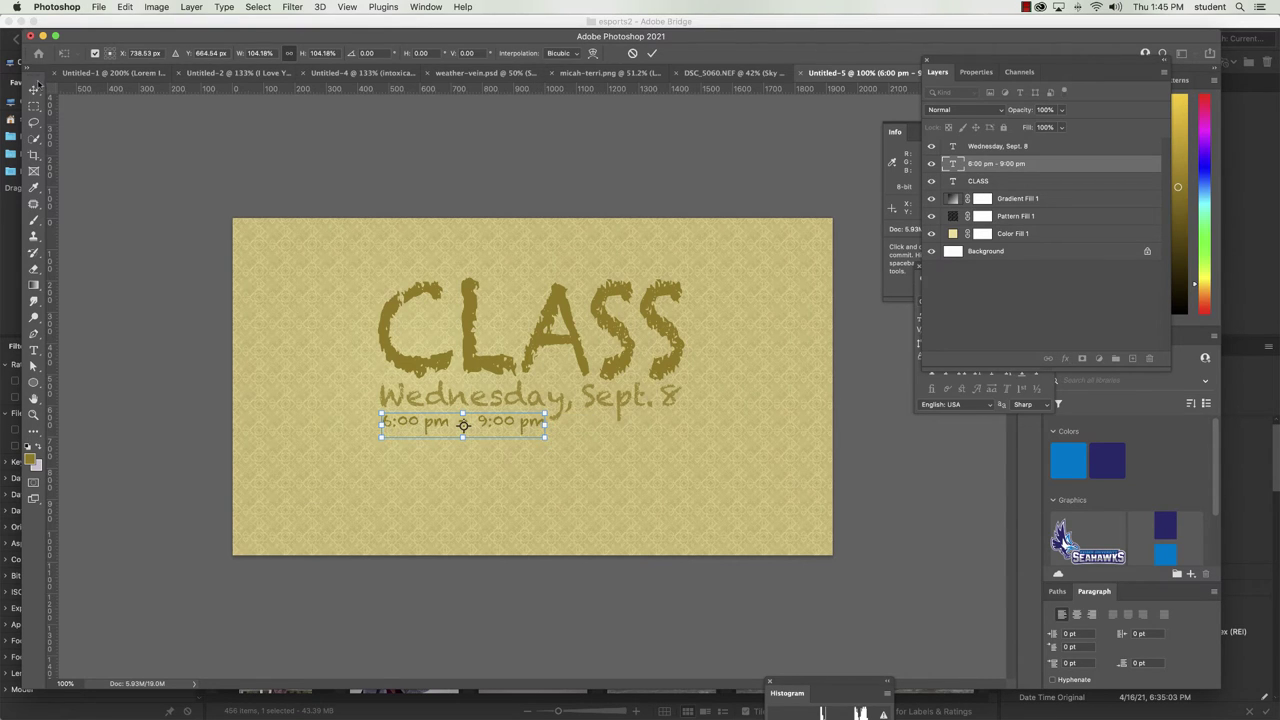
pyautogui.press('Return')
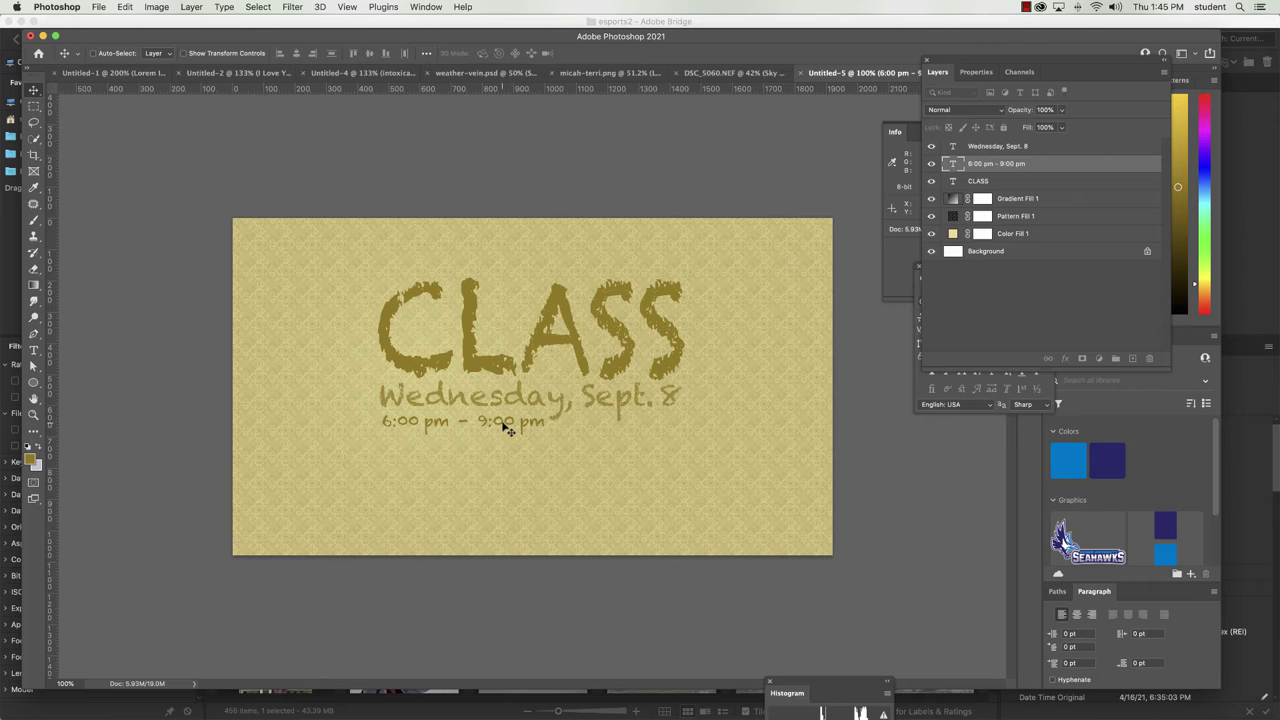
pyautogui.press('Up')
pyautogui.press('Up')
pyautogui.press('Up')
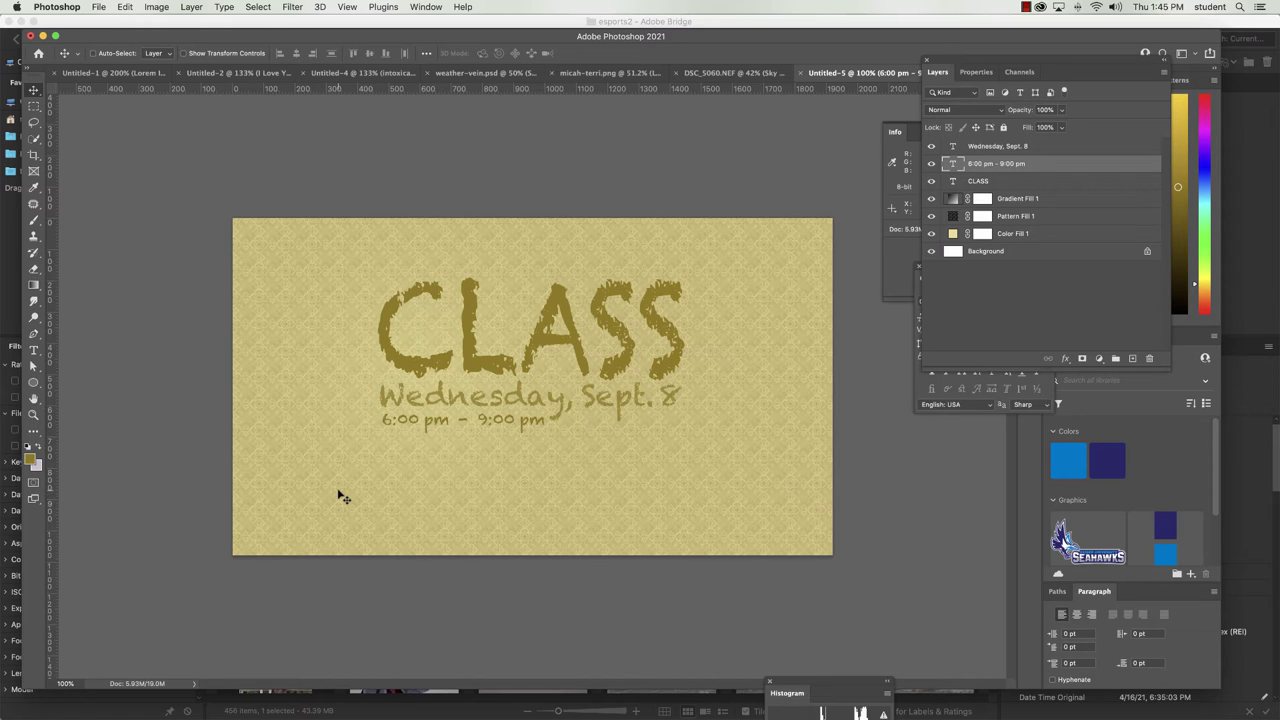
# Type the tagline 'You bring the fun' below the time, correcting the 'Y9u' typo.
pyautogui.click(33, 350)
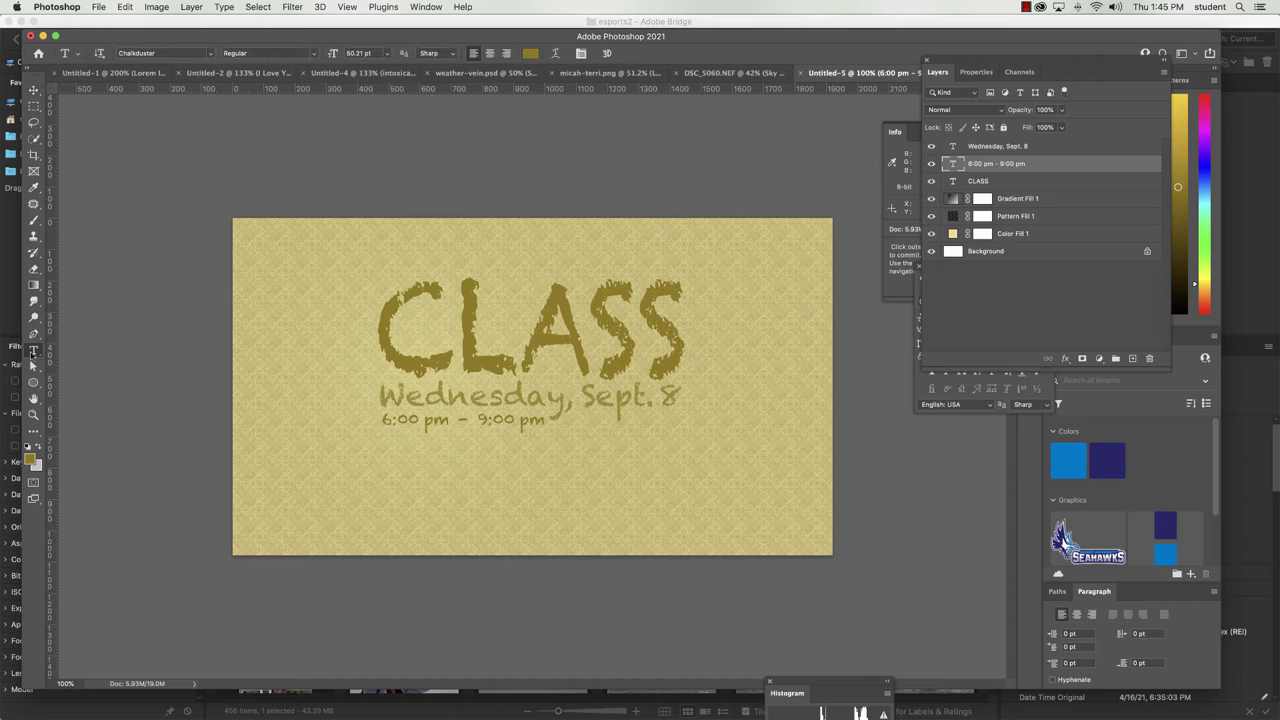
pyautogui.click(402, 490)
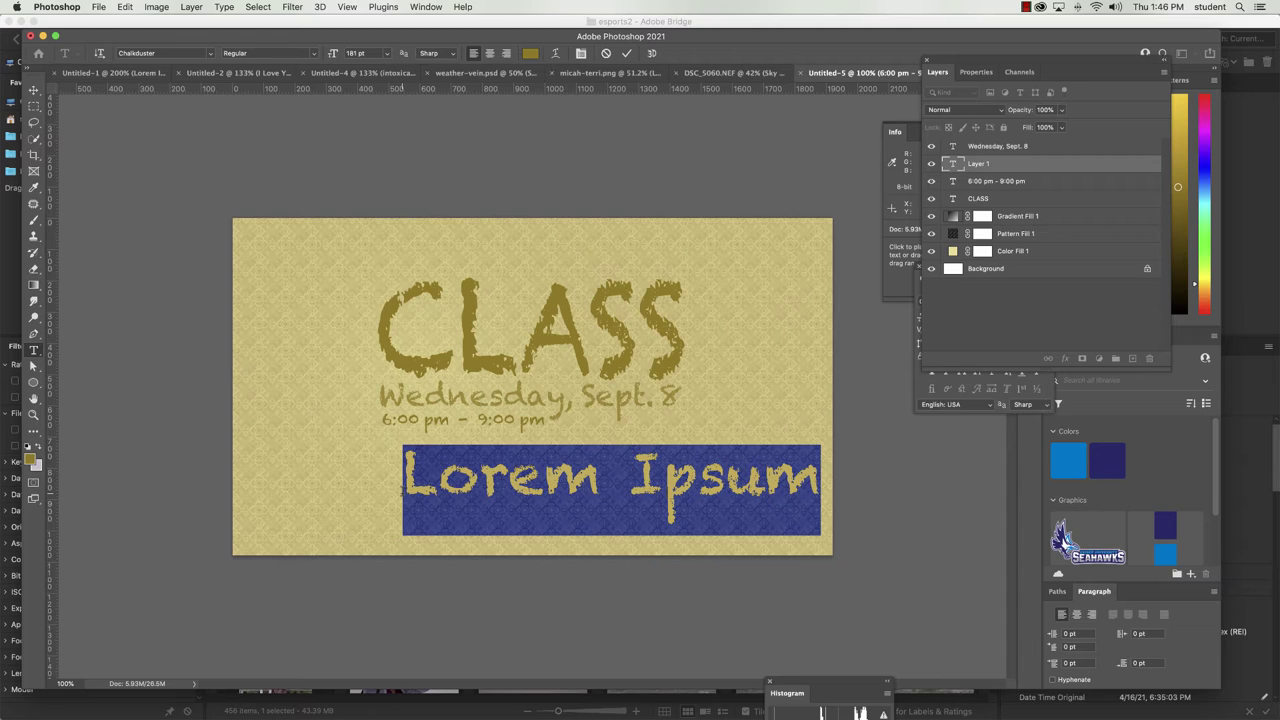
pyautogui.write('Y9u br')
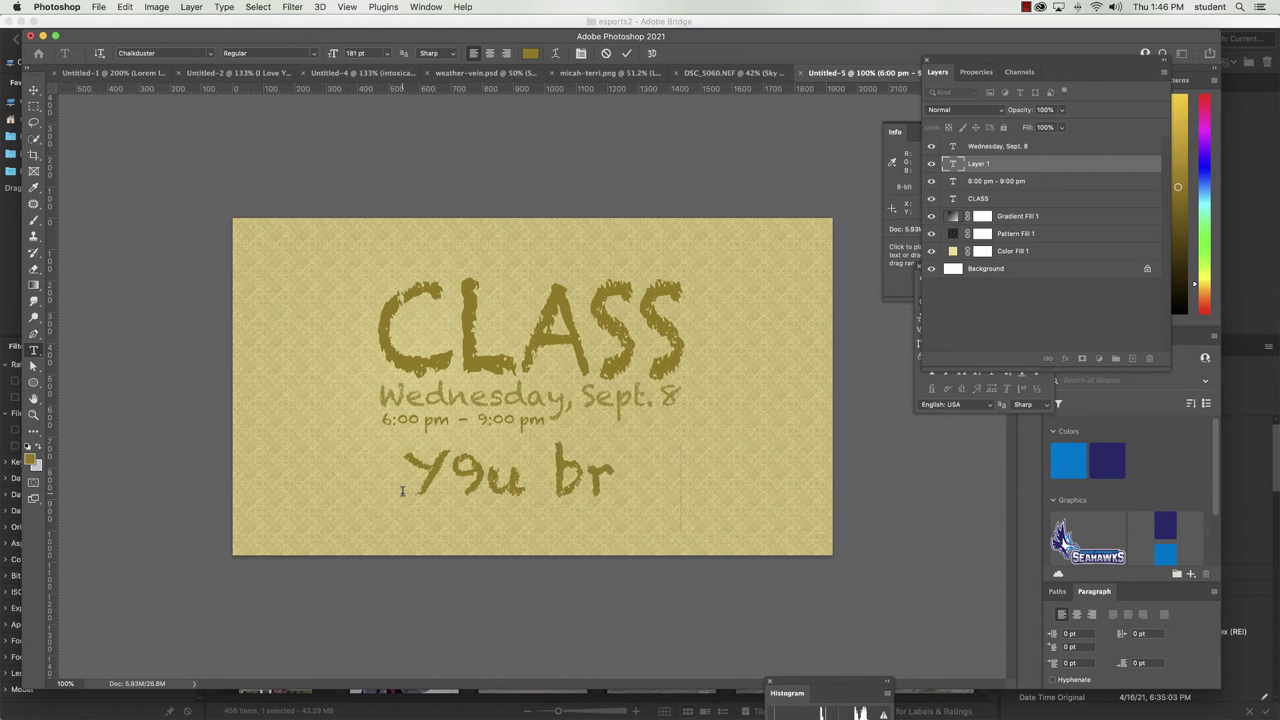
pyautogui.write('ing the')
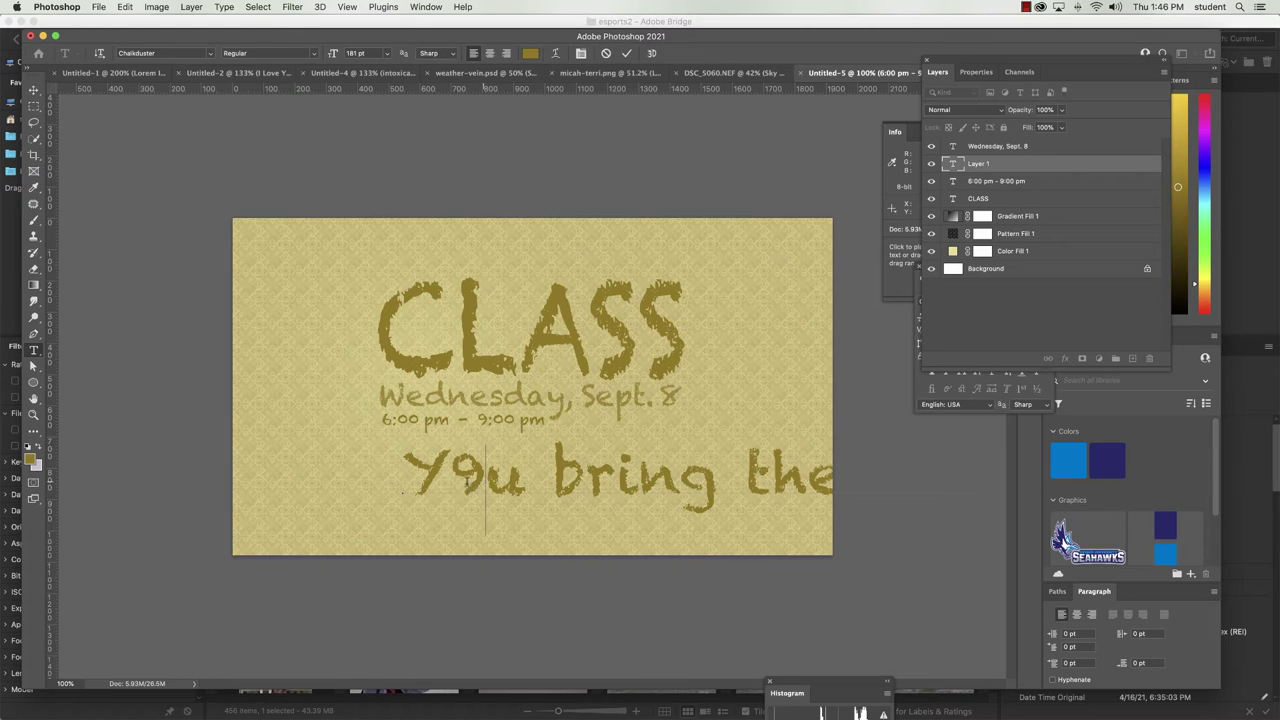
pyautogui.moveTo(485, 488); pyautogui.dragTo(452, 488)
pyautogui.press('BackSpace')
pyautogui.write('o')
pyautogui.click(33, 89)
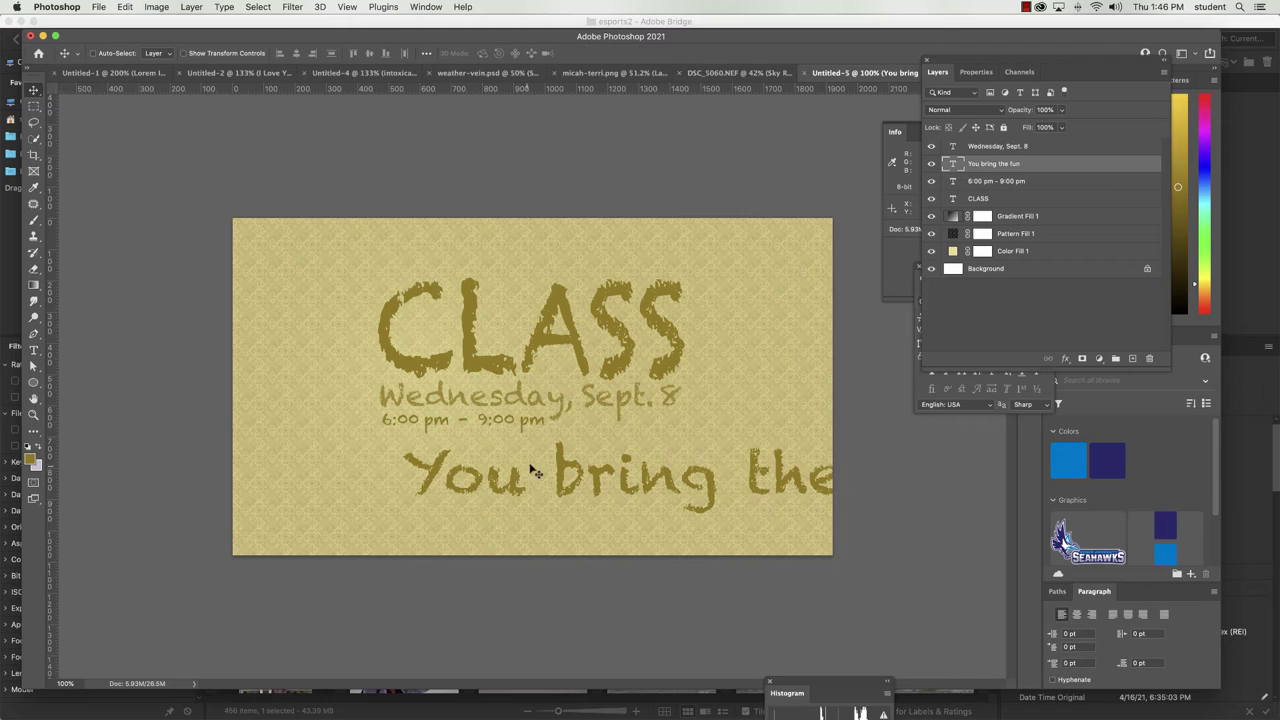
# Reposition the tagline, undoing a trial 86% shrink, and drag it up over CLASS.
pyautogui.moveTo(560, 482); pyautogui.dragTo(400, 504)
pyautogui.press('super')
pyautogui.press('super+t')
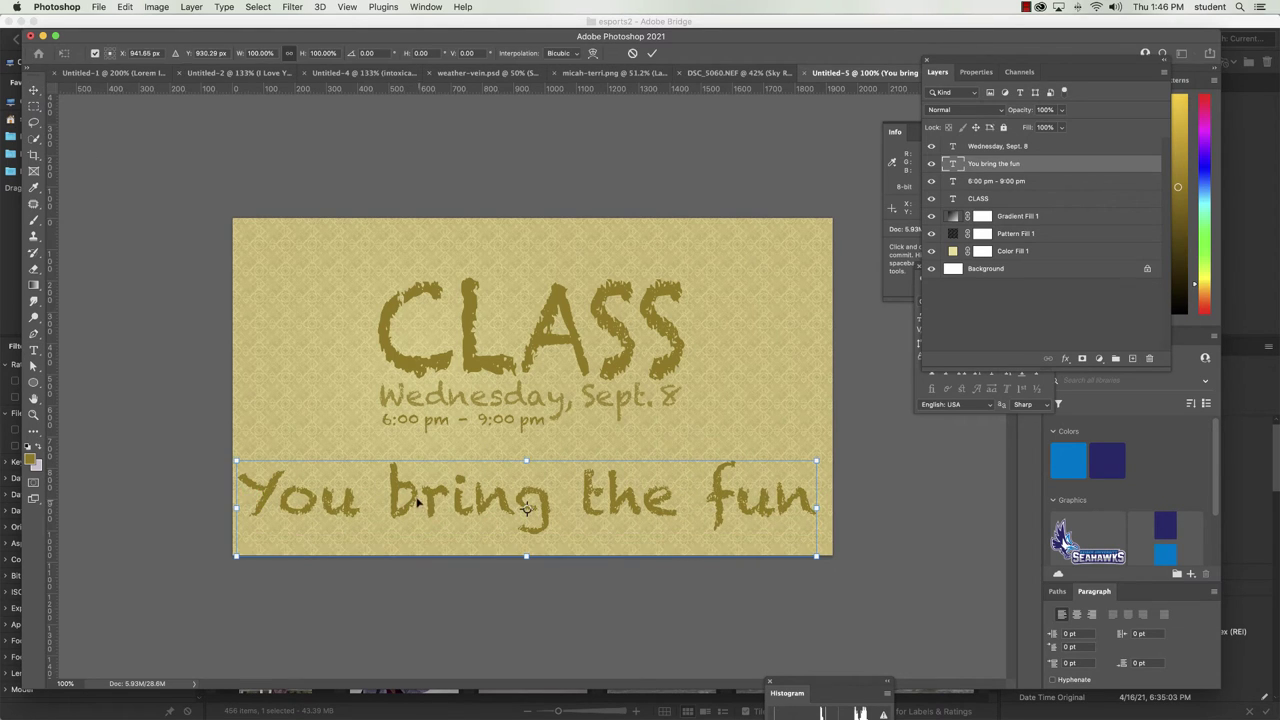
pyautogui.moveTo(236, 461); pyautogui.dragTo(320, 474)
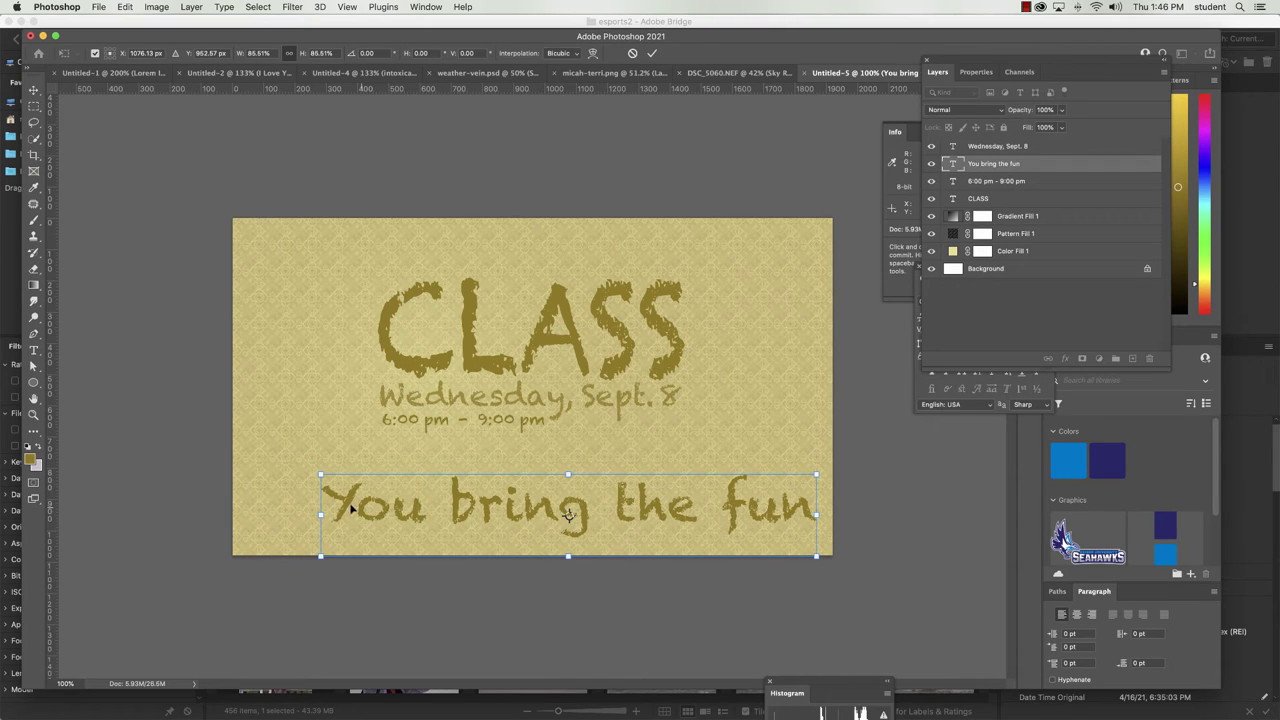
pyautogui.press('super+z')
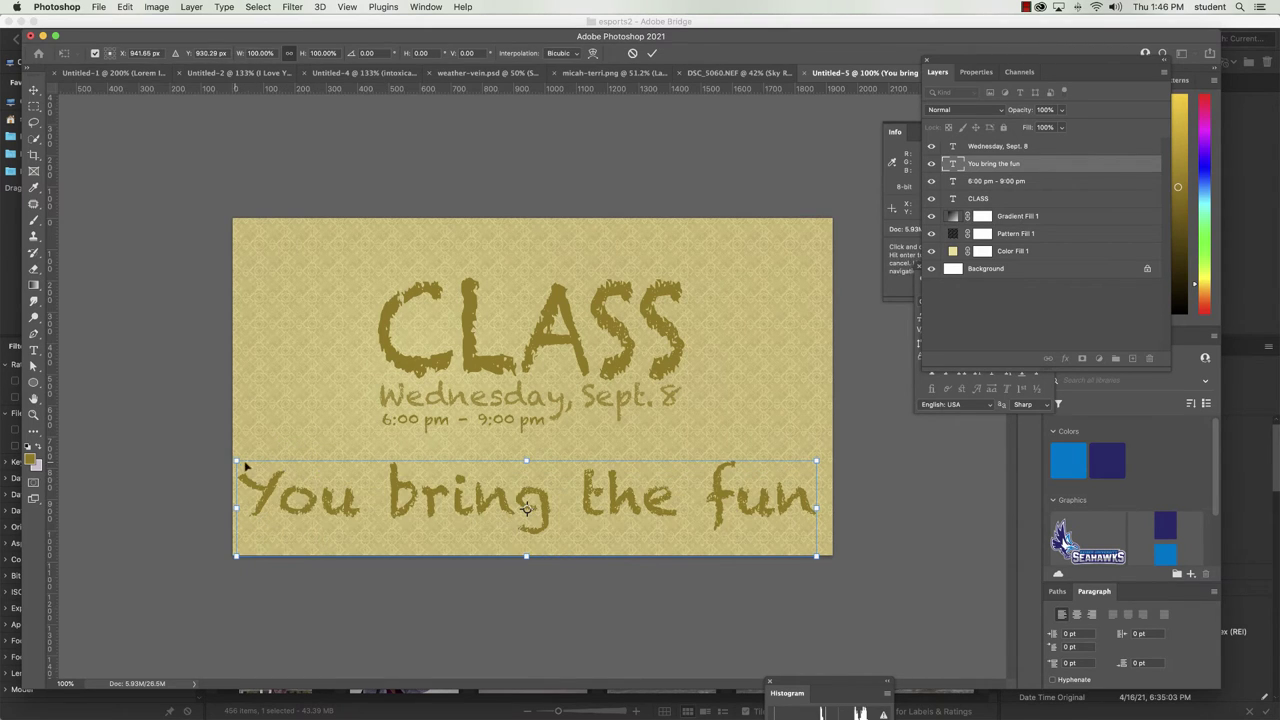
pyautogui.moveTo(397, 497); pyautogui.dragTo(539, 349)
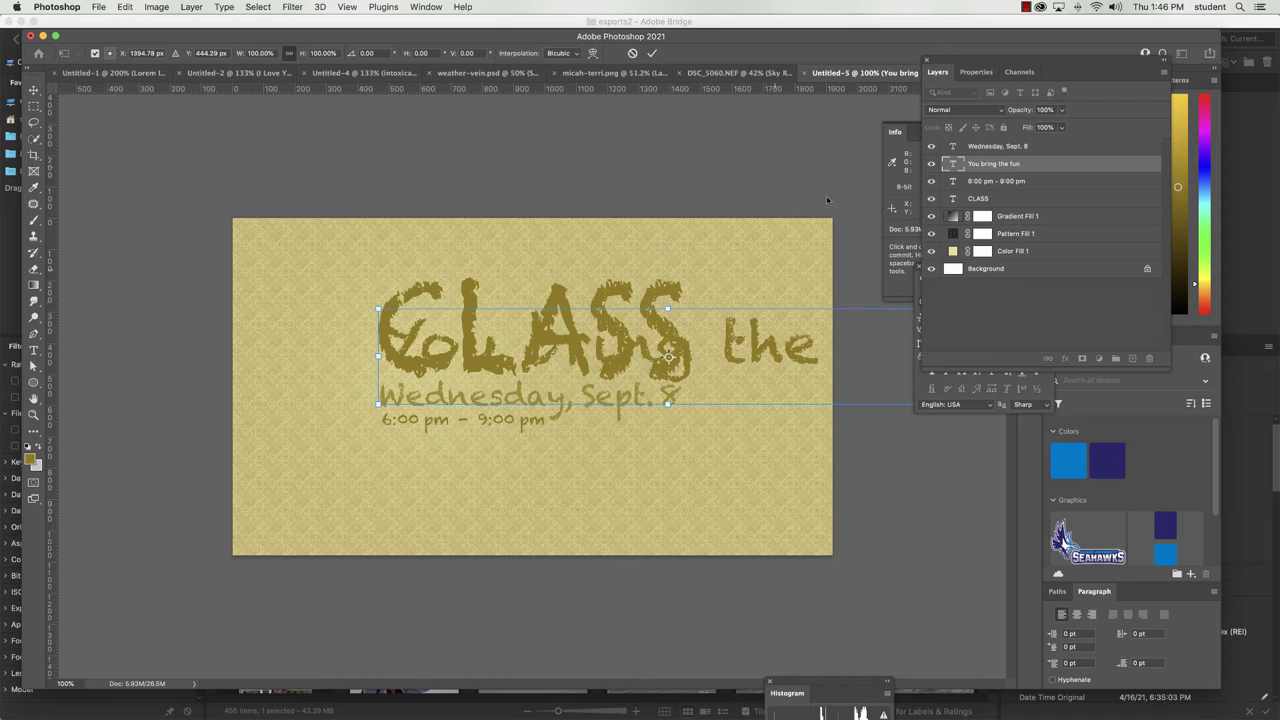
# Scale the tagline to about 52% and place it below the time line.
pyautogui.press('super+minus')
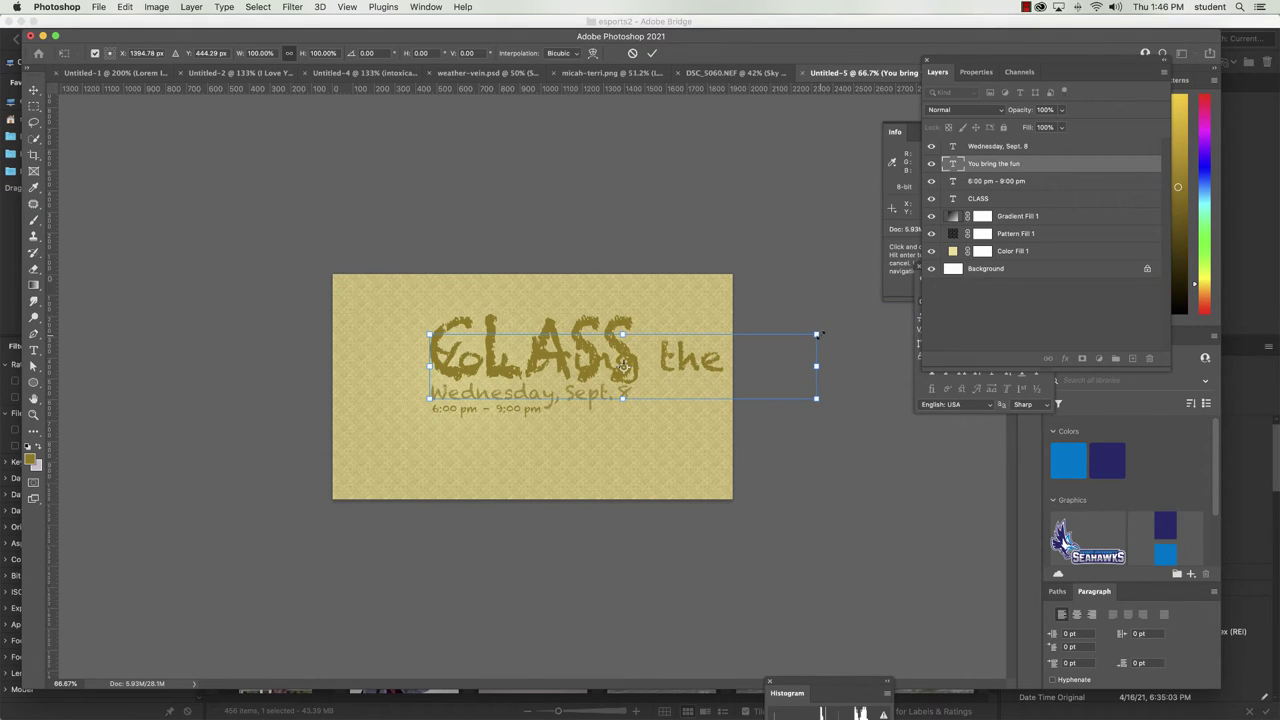
pyautogui.moveTo(816, 334); pyautogui.dragTo(633, 345)
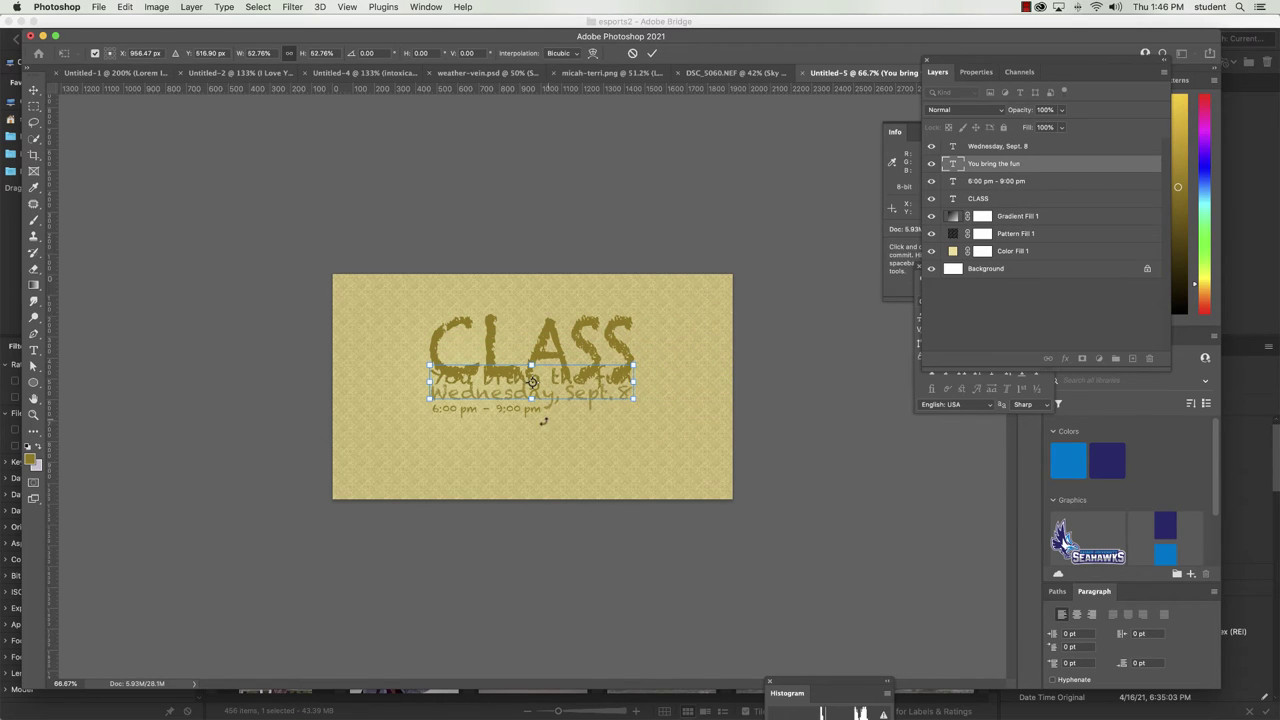
pyautogui.moveTo(518, 381); pyautogui.dragTo(521, 452)
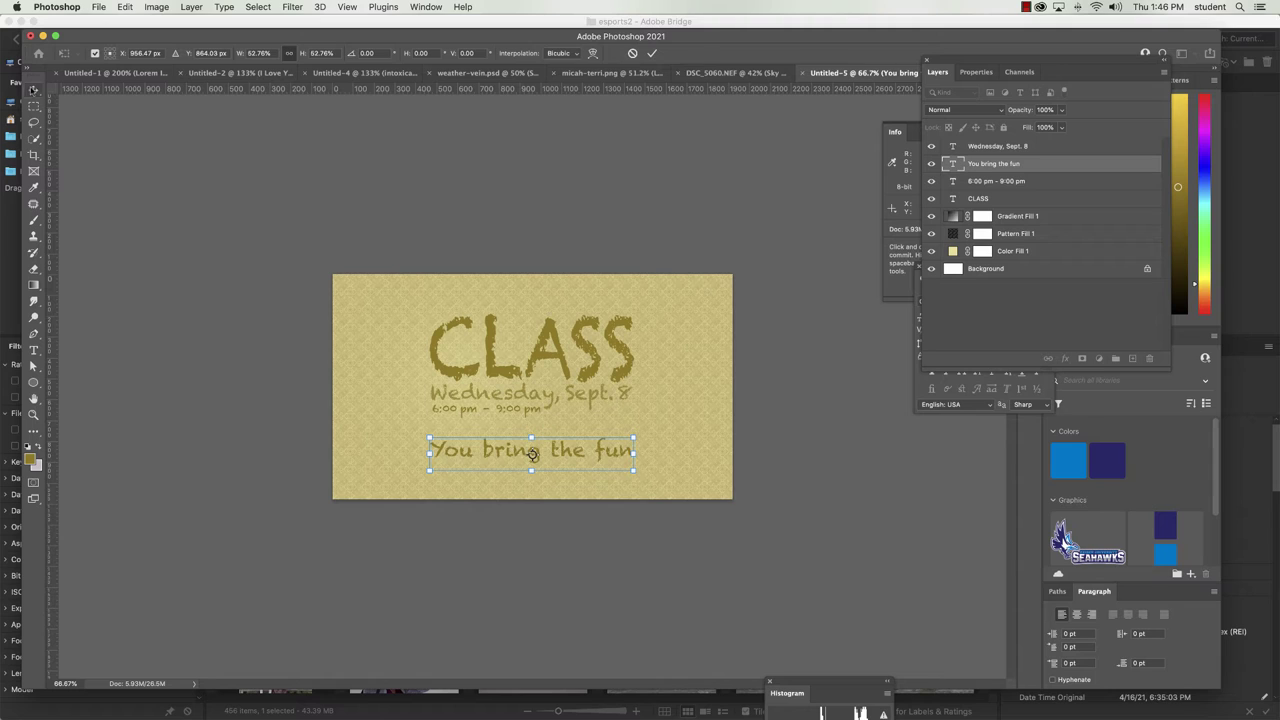
pyautogui.click(33, 89)
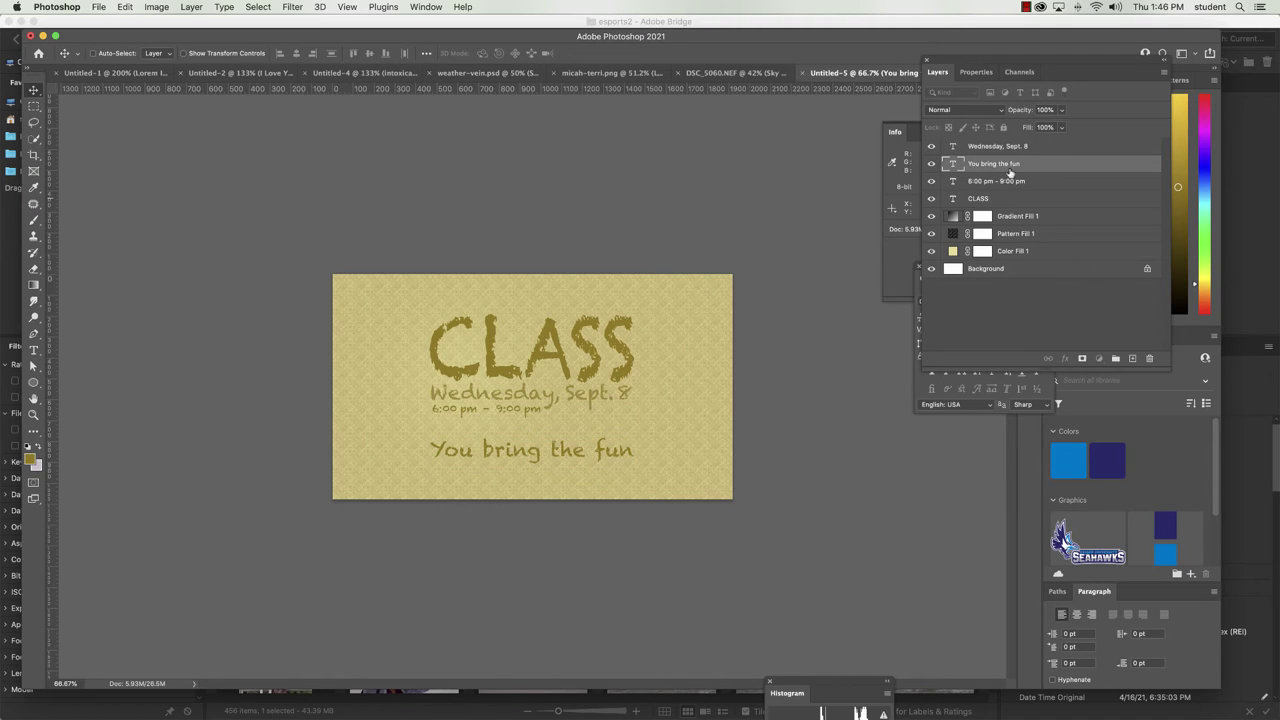
# Select all four text layers and nudge them up slightly.
pyautogui.click(1000, 200)
pyautogui.keyDown('shift'); pyautogui.click(1010, 148); pyautogui.keyUp('shift')
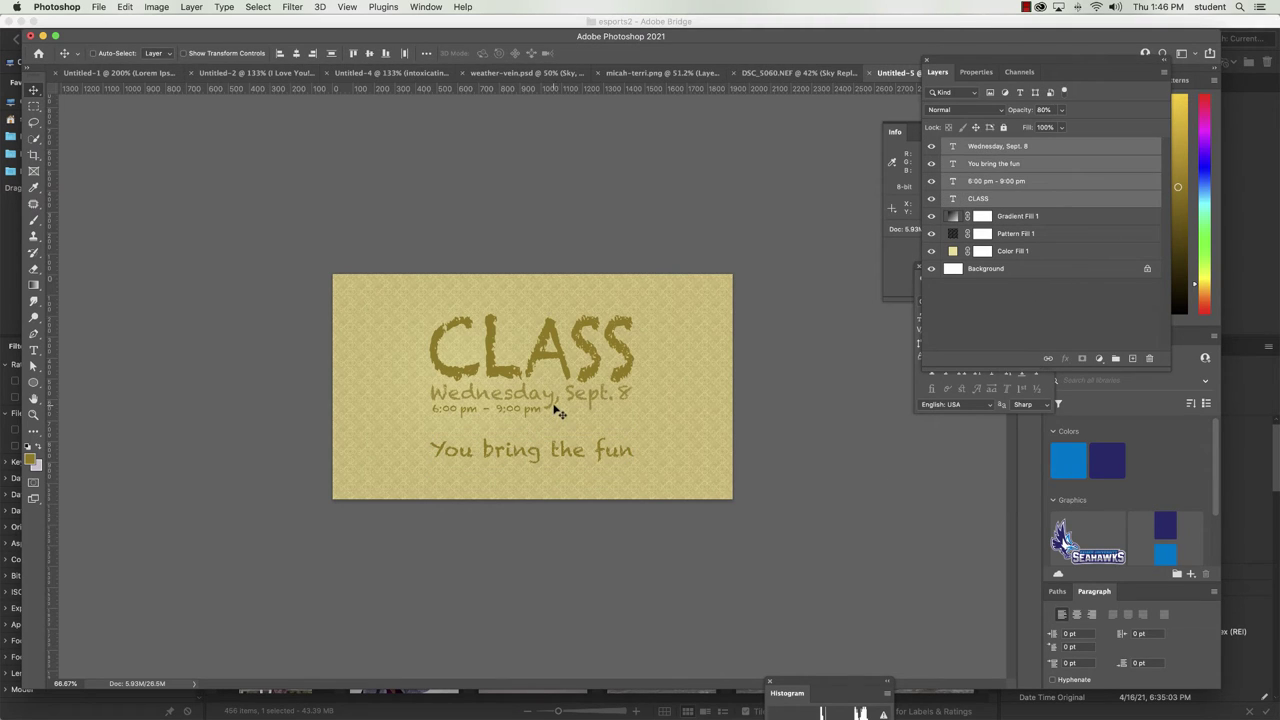
pyautogui.press('Up')
pyautogui.press('Up')
pyautogui.press('Up')
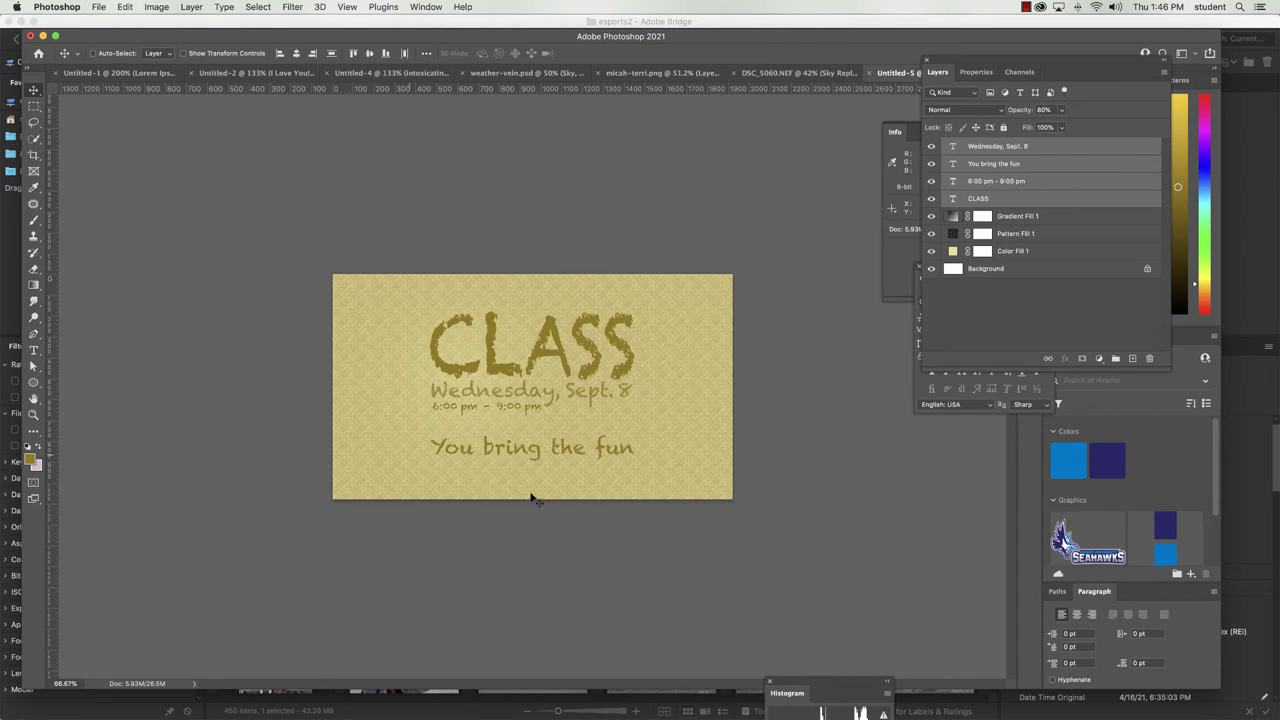
# Add a dark brown drop shadow to CLASS, starting from the sampled olive text colour.
pyautogui.click(1039, 337)
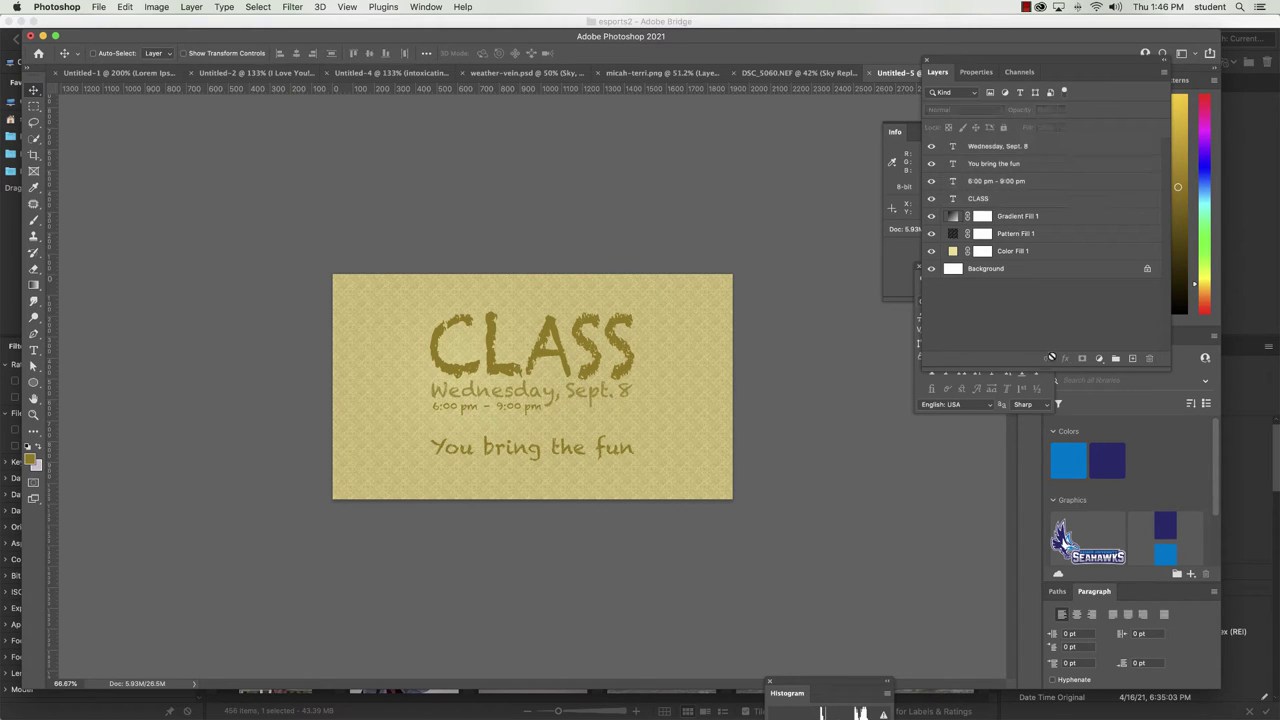
pyautogui.click(985, 199)
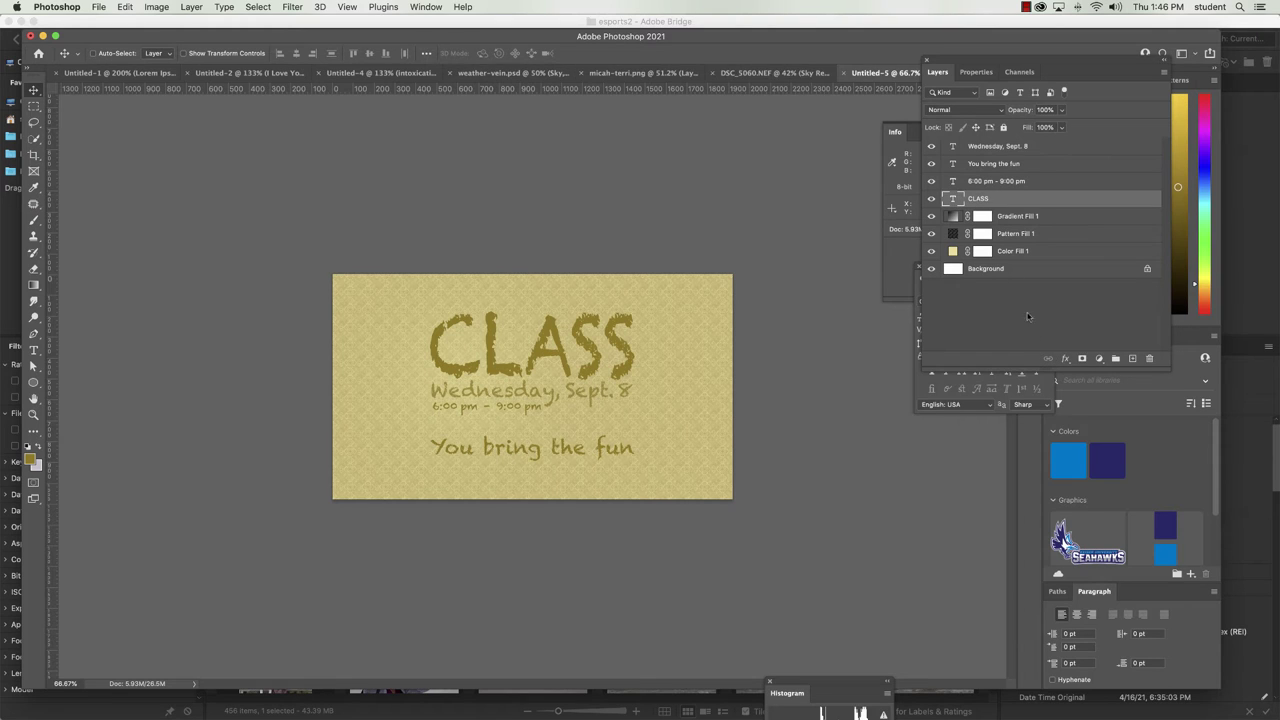
pyautogui.click(1066, 359)
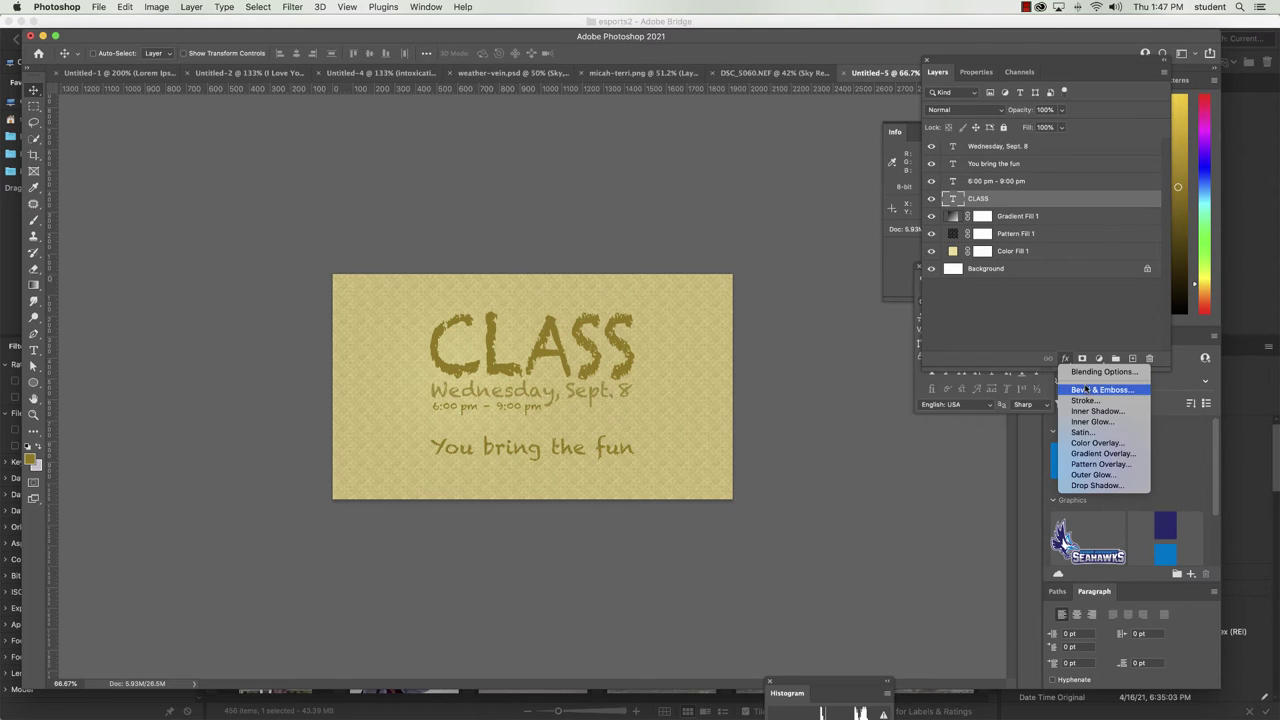
pyautogui.click(1090, 486)
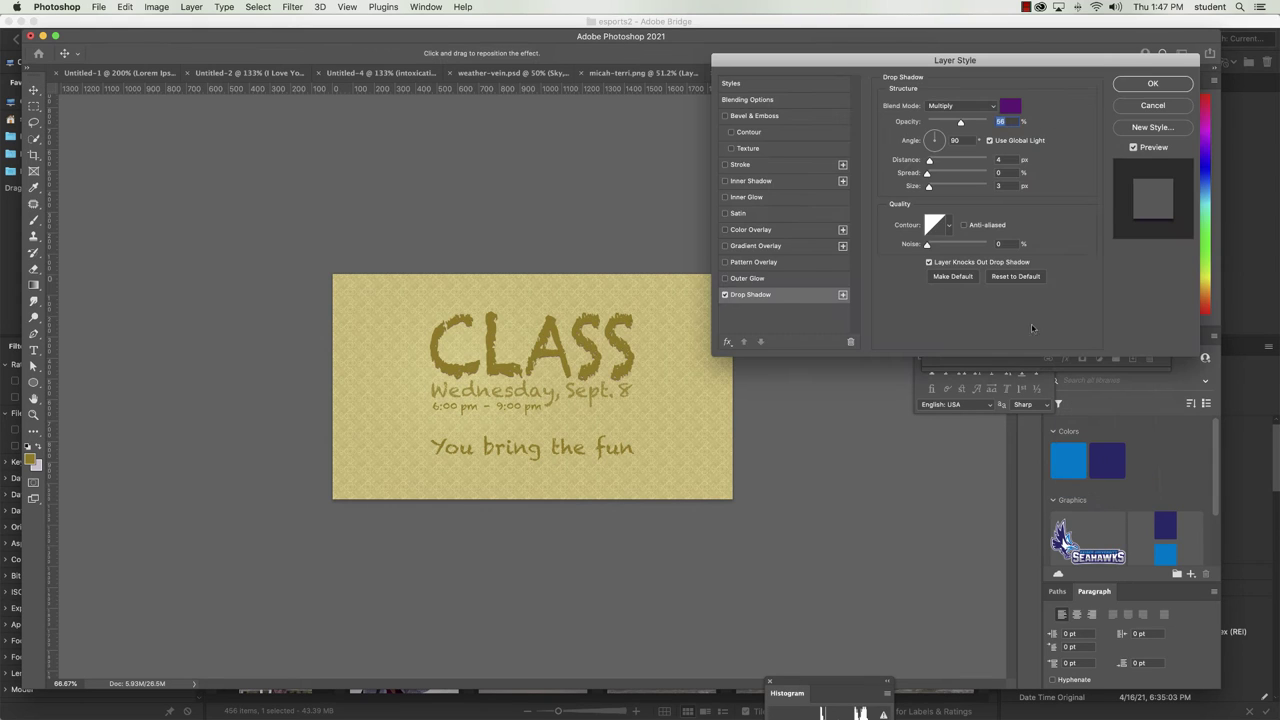
pyautogui.click(1011, 106)
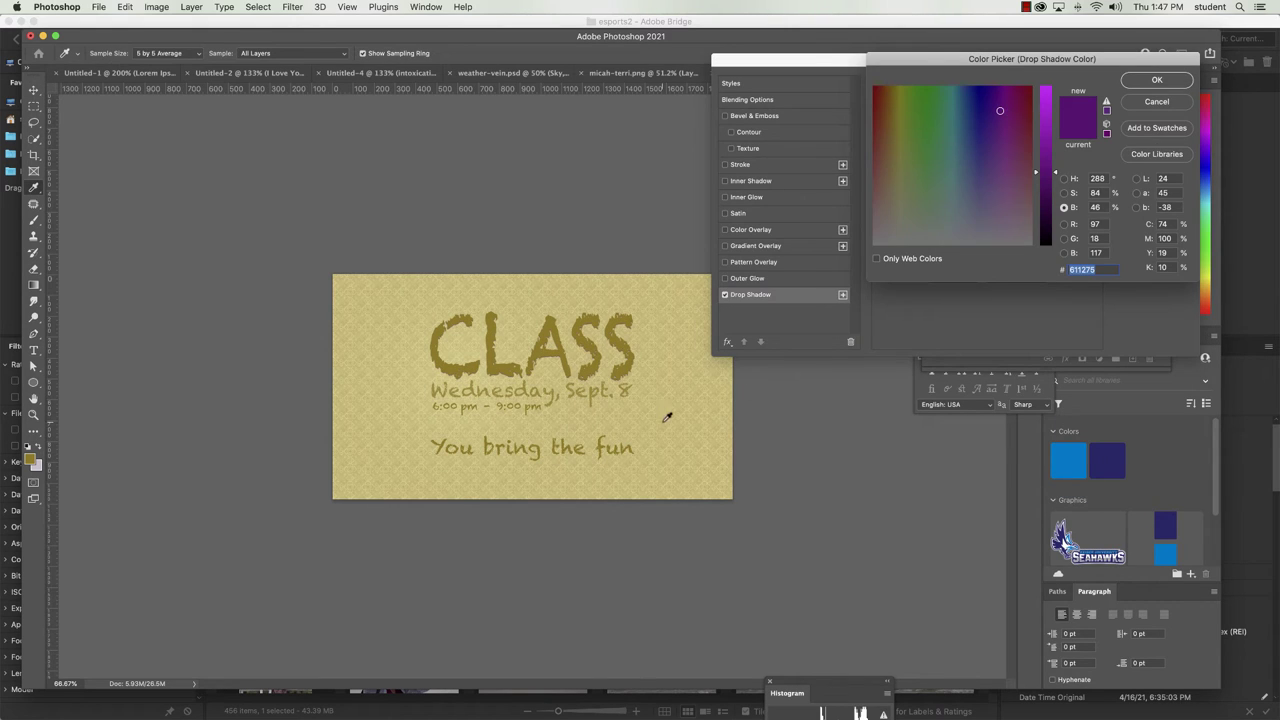
pyautogui.click(617, 333)
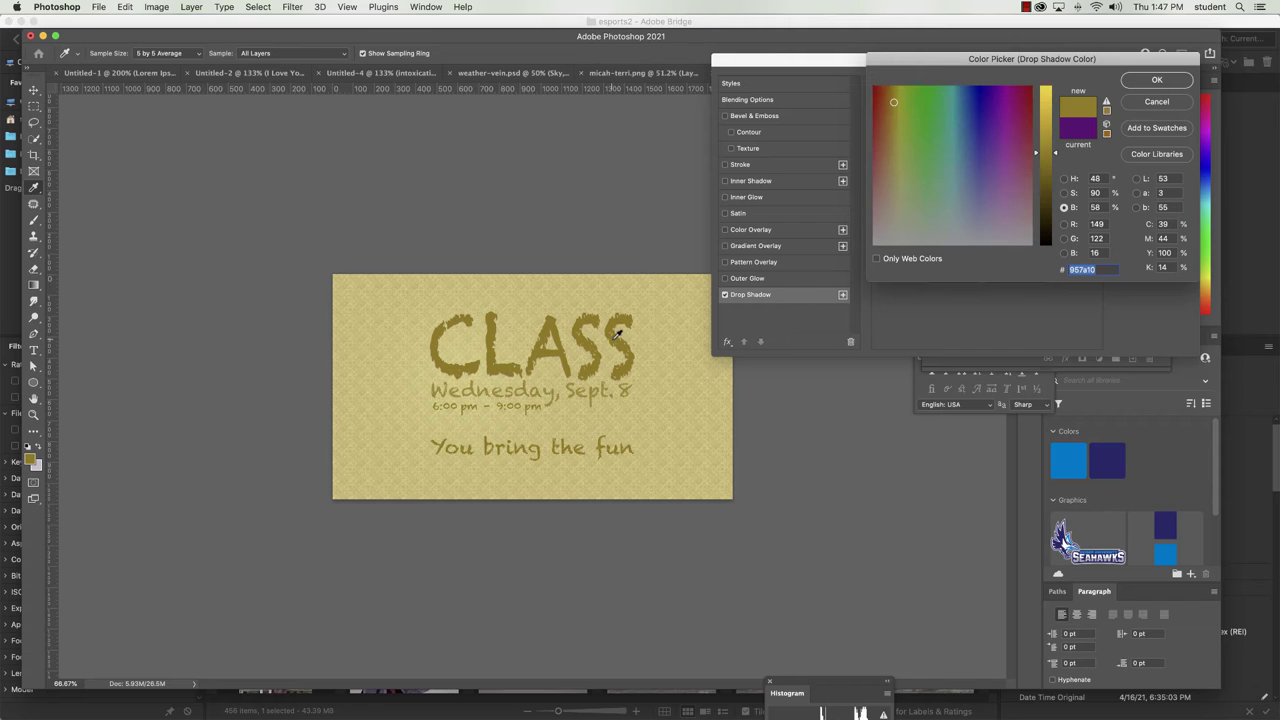
pyautogui.click(1157, 79)
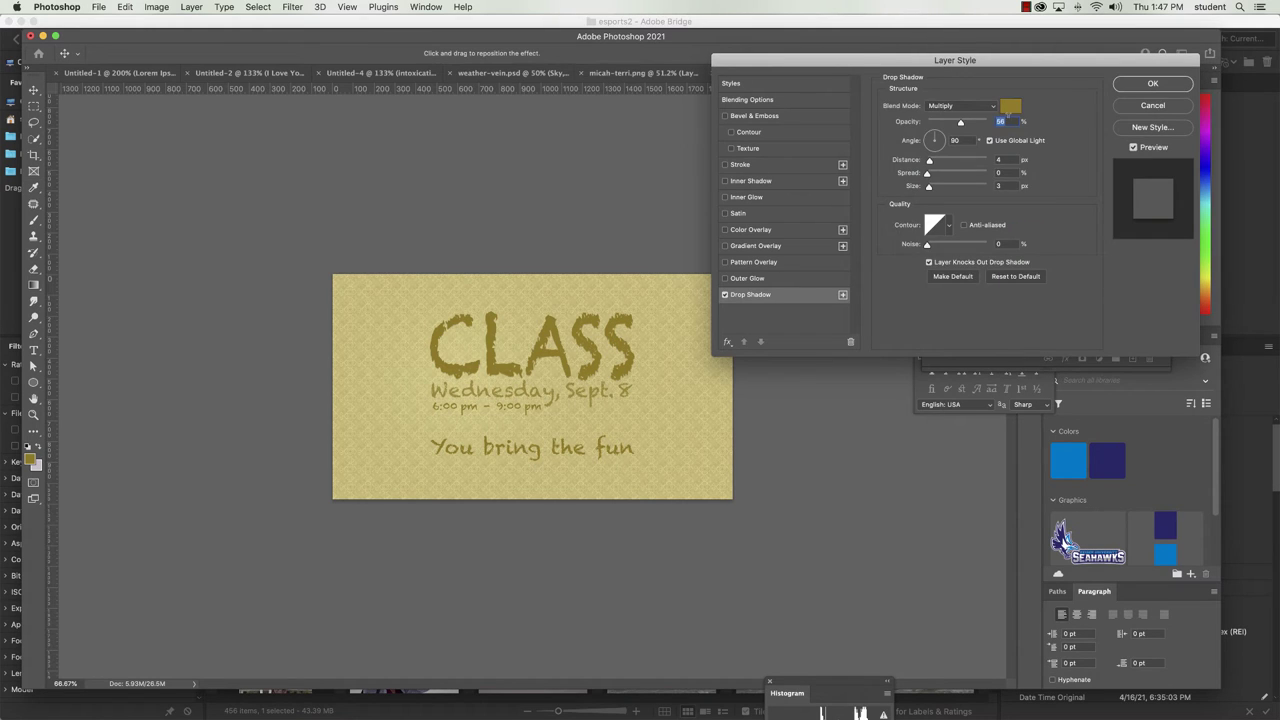
pyautogui.click(1011, 106)
pyautogui.click(1048, 203)
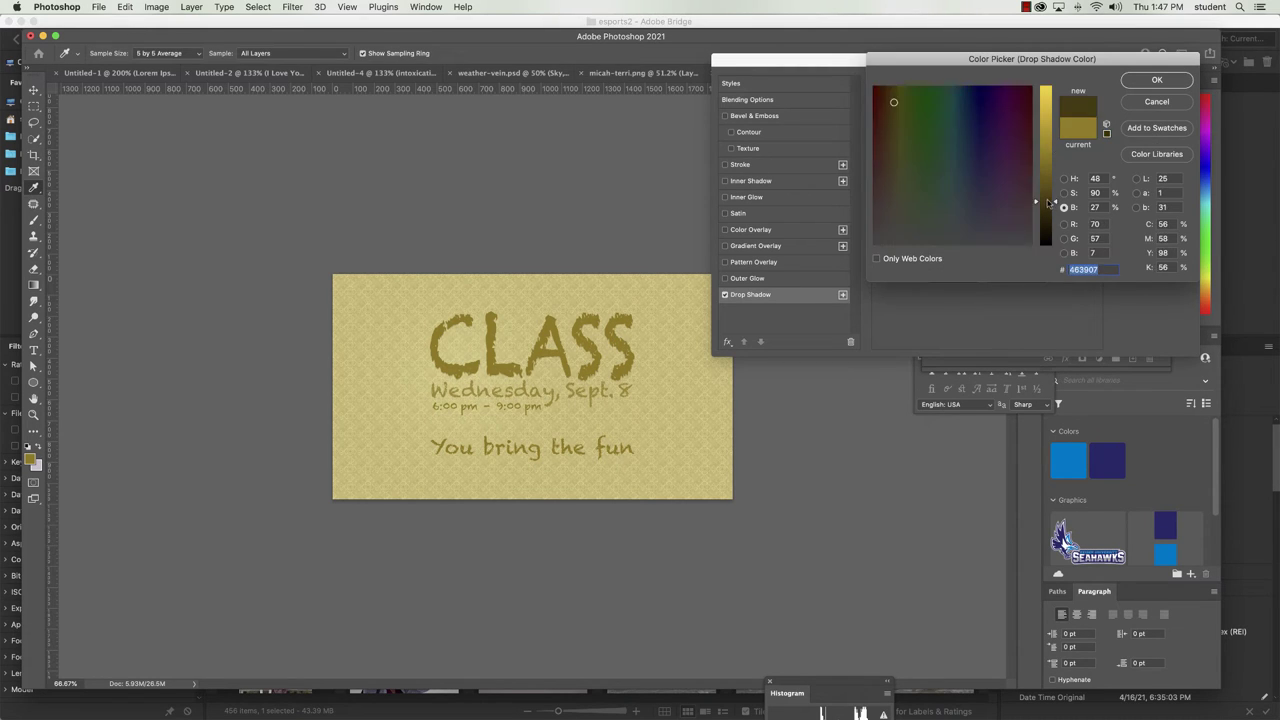
pyautogui.click(1157, 81)
pyautogui.click(1150, 84)
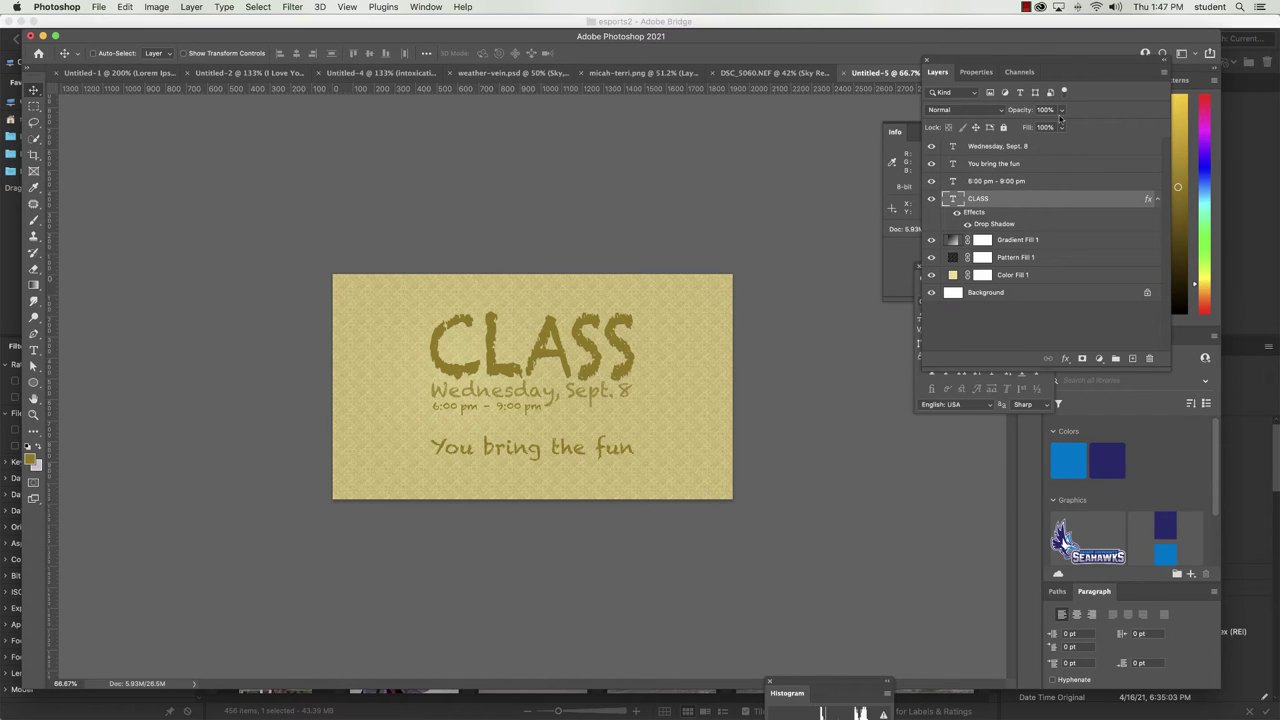
# Set CLASS's shadow to 147° angle, 26 px distance, 32 px size and 41% opacity.
pyautogui.doubleClick(983, 224)
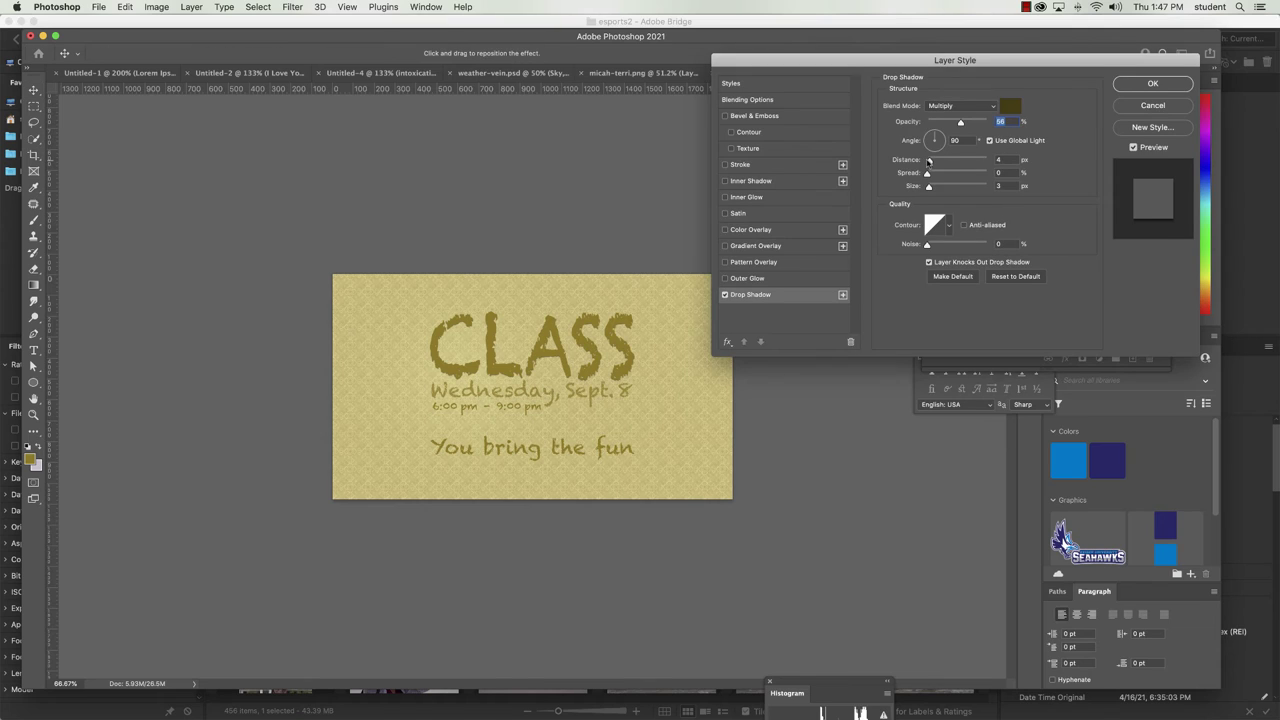
pyautogui.moveTo(930, 161); pyautogui.dragTo(937, 161)
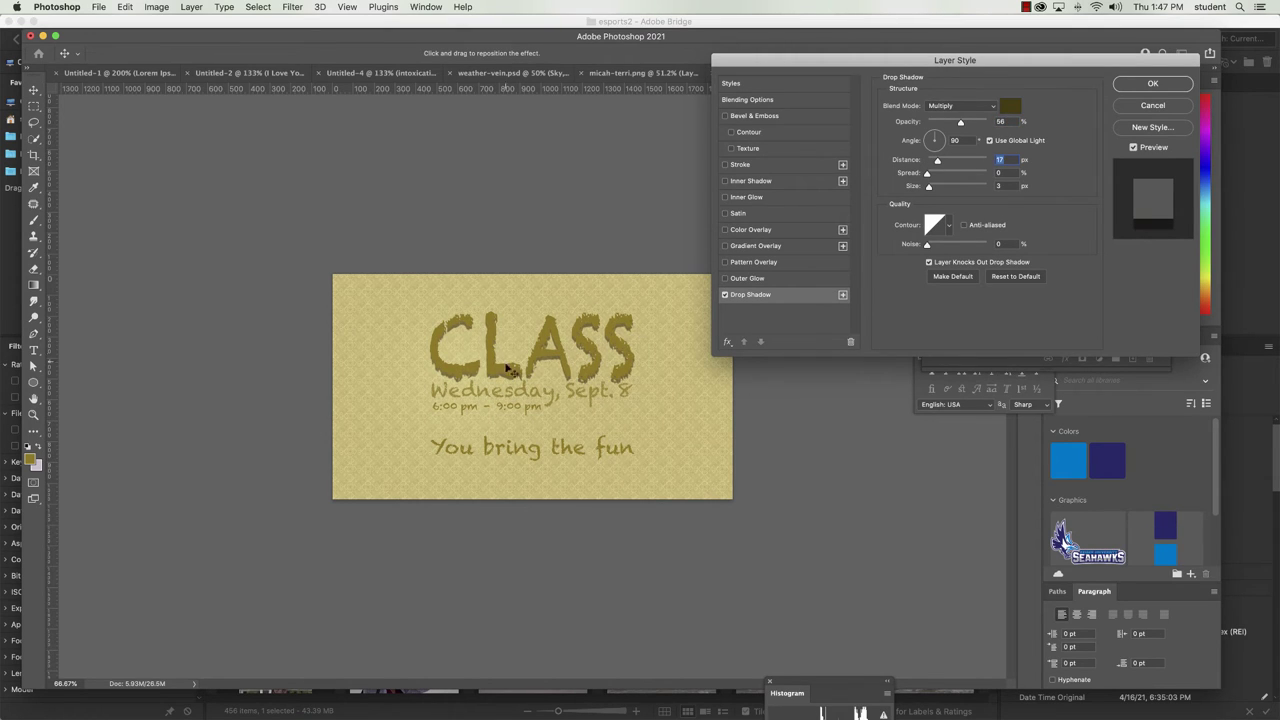
pyautogui.moveTo(514, 370); pyautogui.dragTo(518, 370)
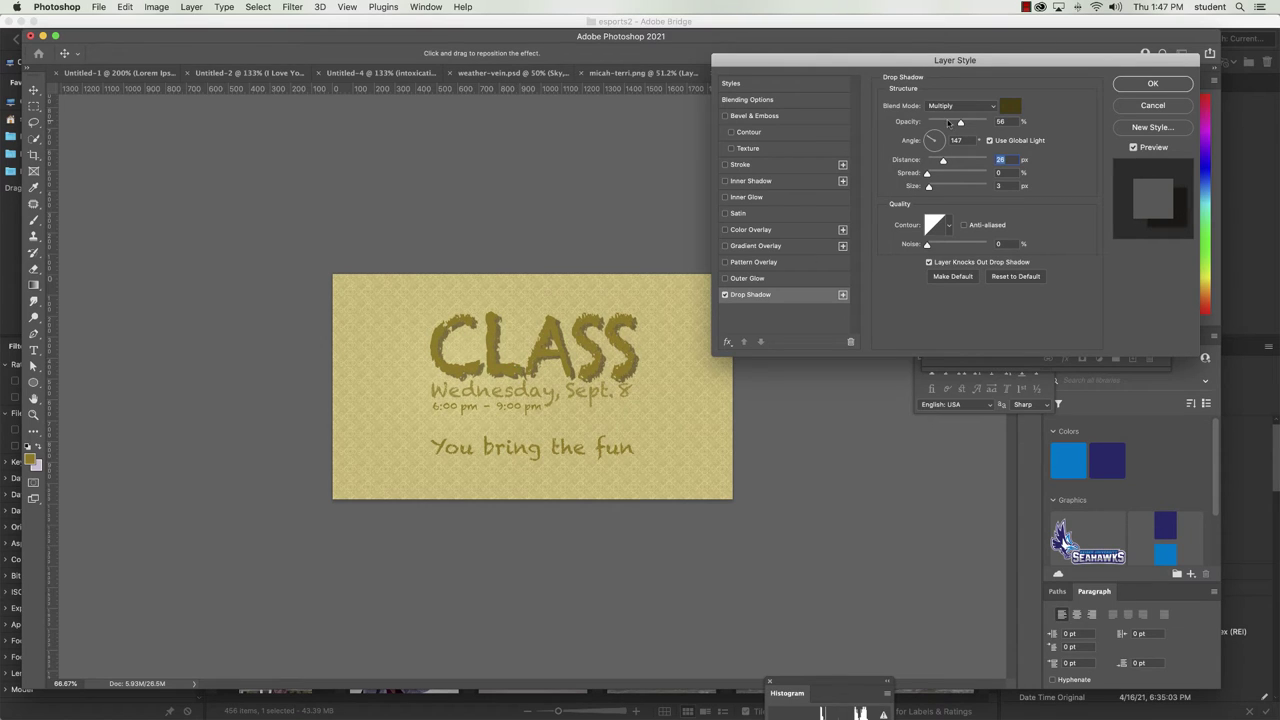
pyautogui.moveTo(928, 188); pyautogui.dragTo(936, 189)
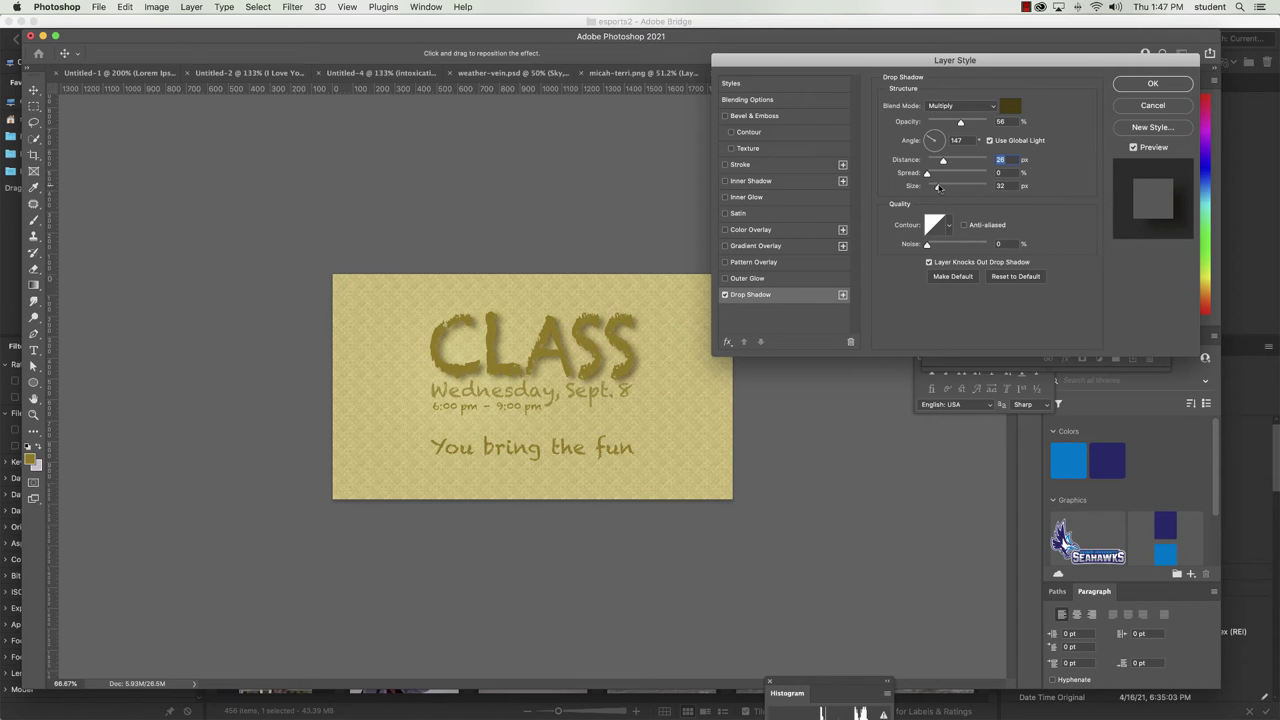
pyautogui.moveTo(960, 121); pyautogui.dragTo(951, 124)
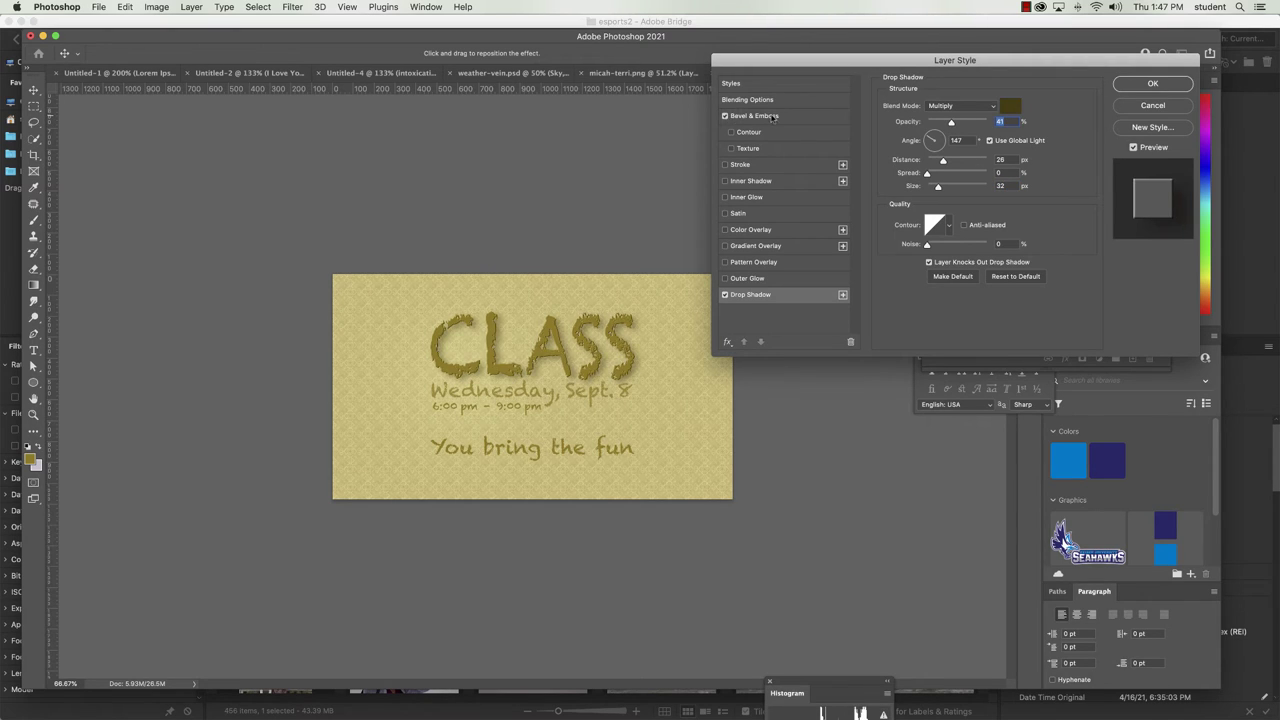
# Give CLASS an Outer Bevel with 6 px soften and a fainter shadow, then enable Gradient Overlay.
pyautogui.click(726, 116)
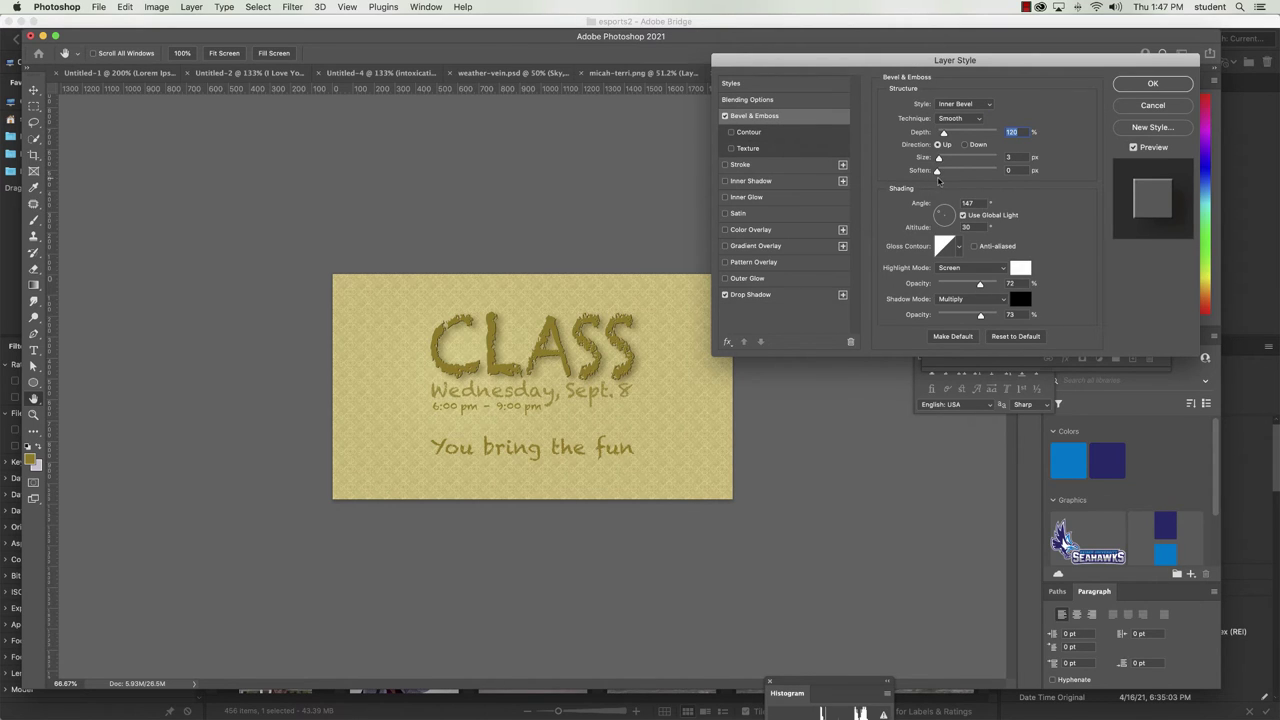
pyautogui.moveTo(937, 172)
pyautogui.mouseDown()
pyautogui.moveTo(976, 172)
pyautogui.moveTo(960, 172)
pyautogui.mouseUp()
pyautogui.click(958, 104)
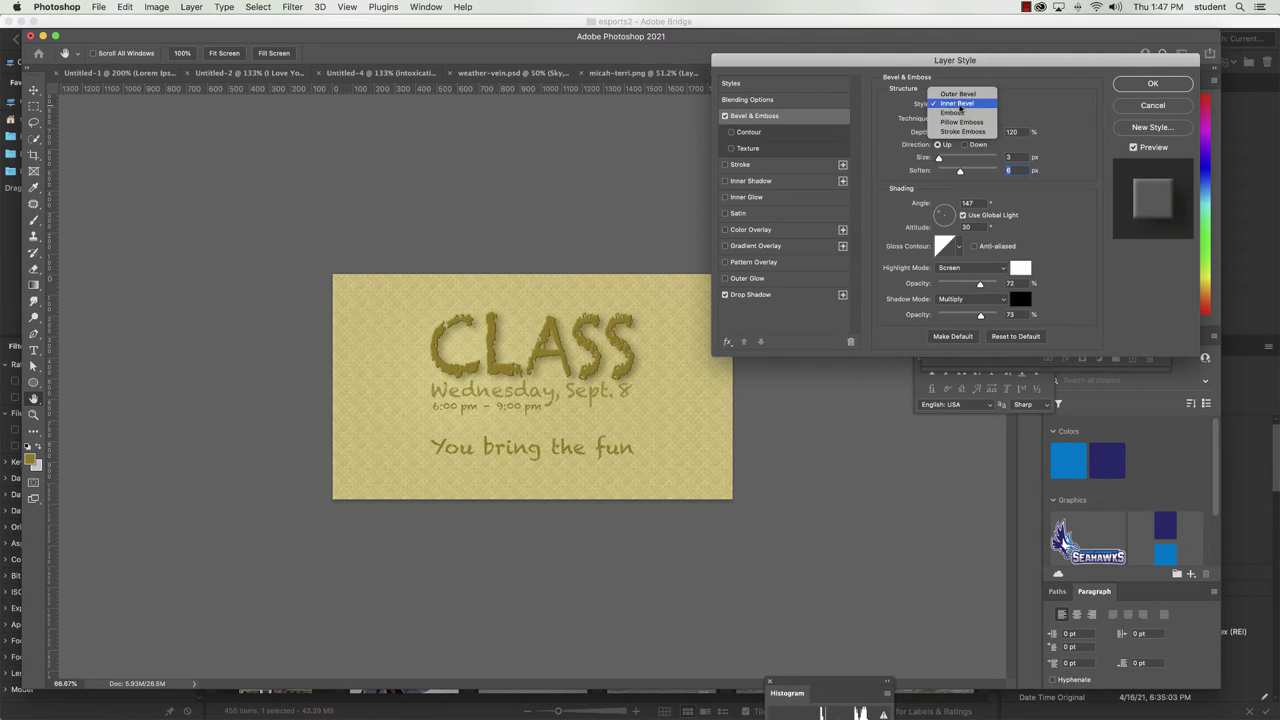
pyautogui.click(957, 99)
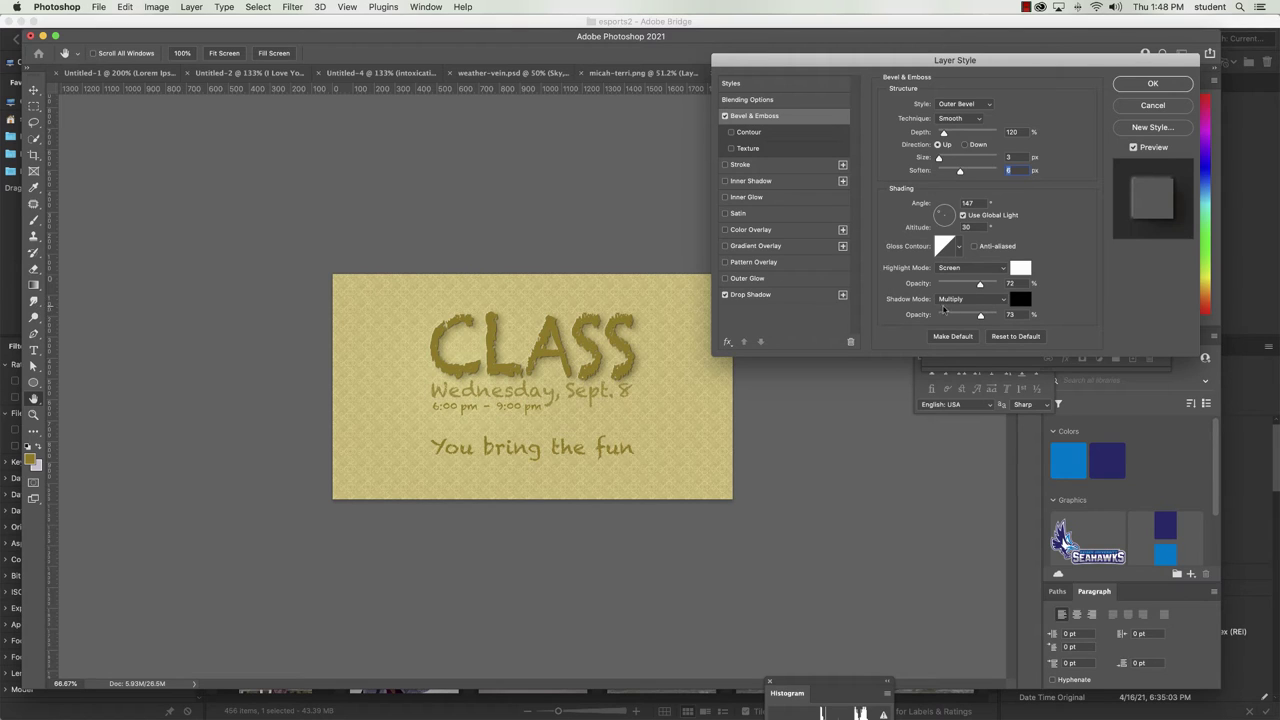
pyautogui.moveTo(978, 321); pyautogui.dragTo(958, 315)
pyautogui.click(725, 246)
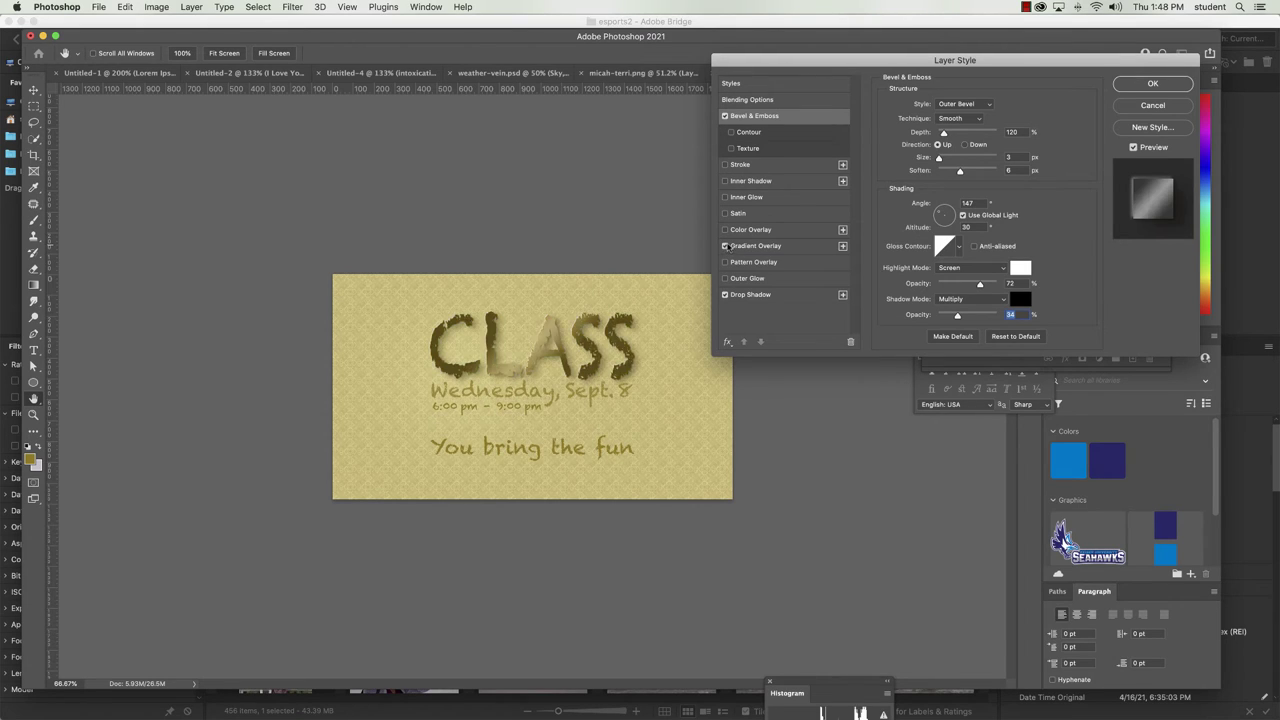
# Set the gradient overlay to Linear, not reversed, about 6% opacity at a 147° angle.
pyautogui.click(780, 246)
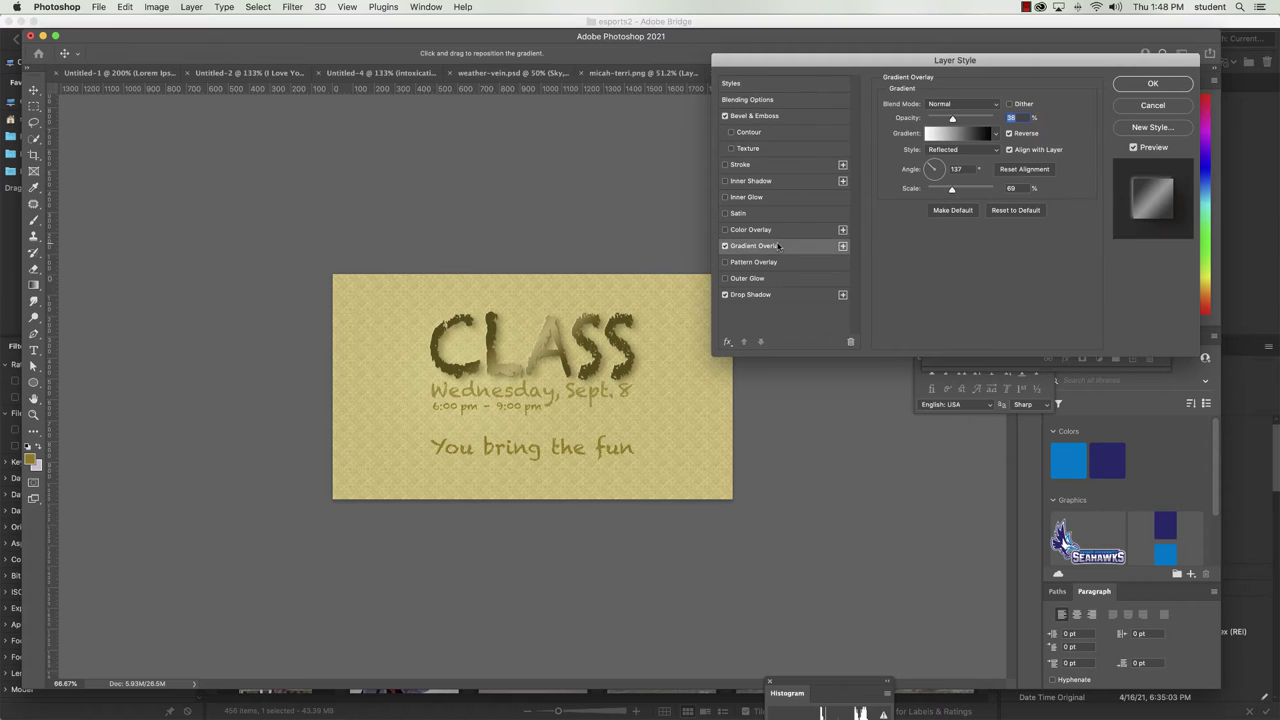
pyautogui.click(960, 149)
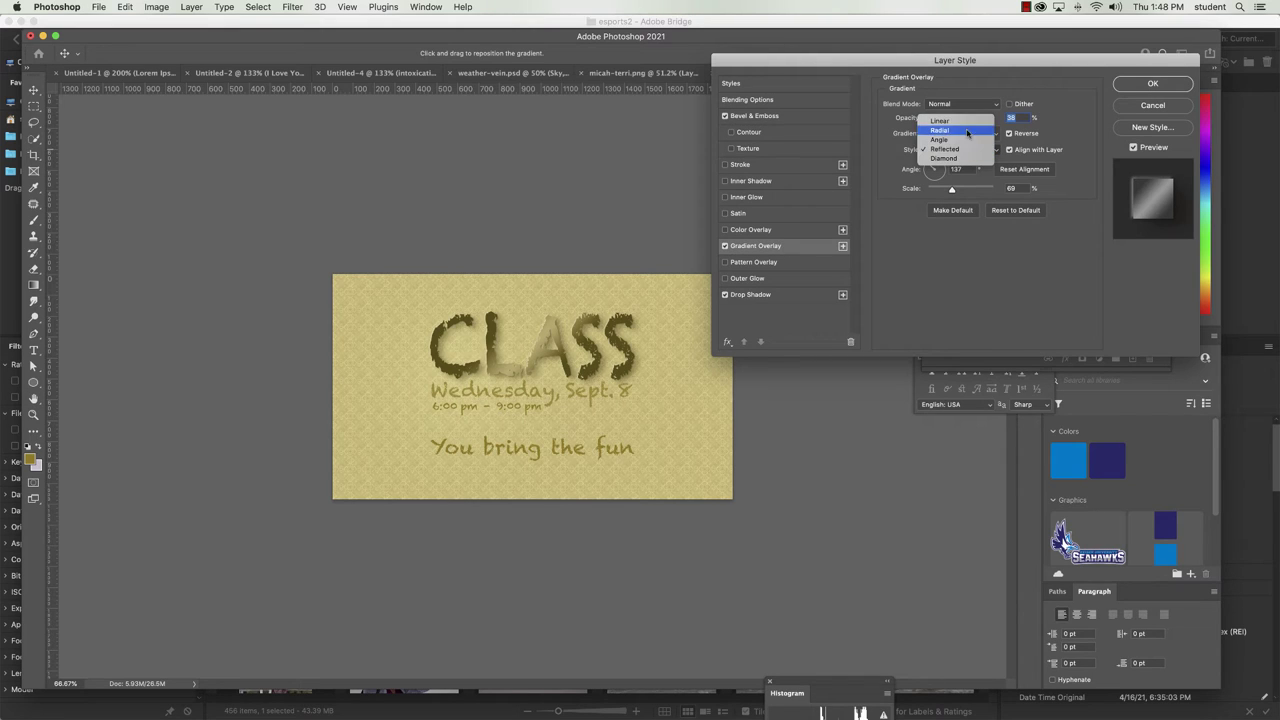
pyautogui.click(962, 121)
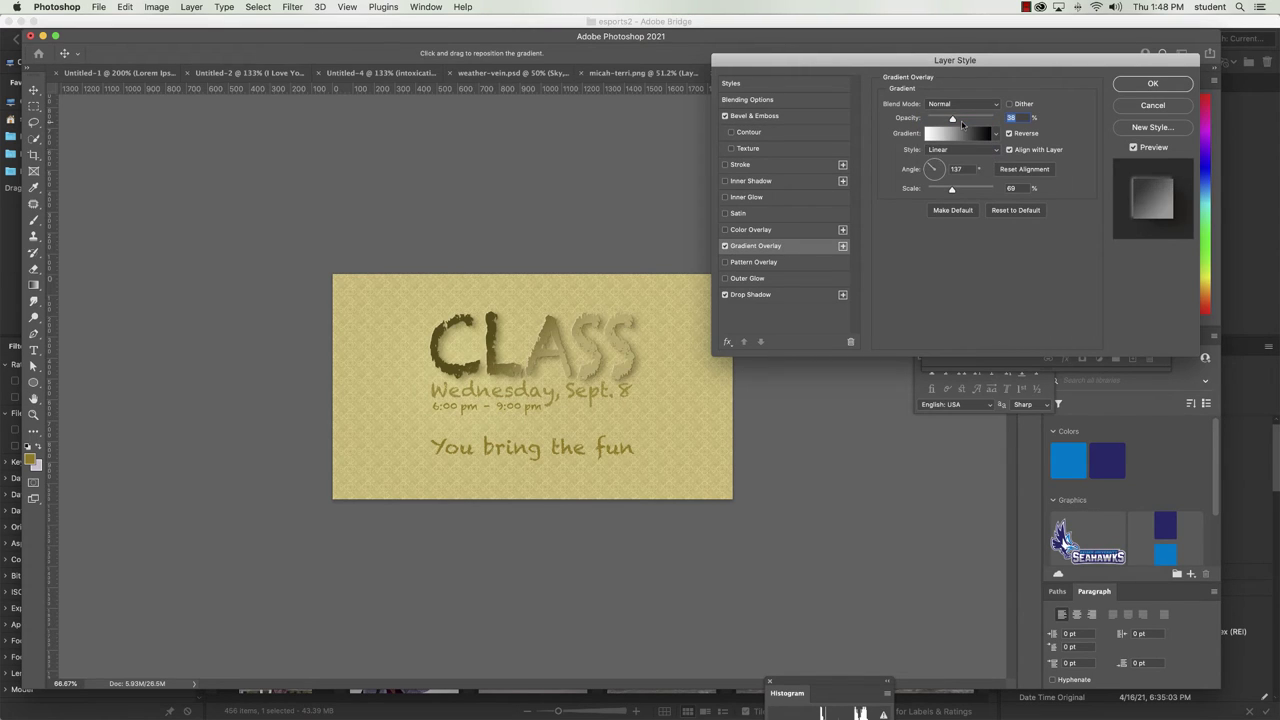
pyautogui.moveTo(942, 161); pyautogui.dragTo(935, 160)
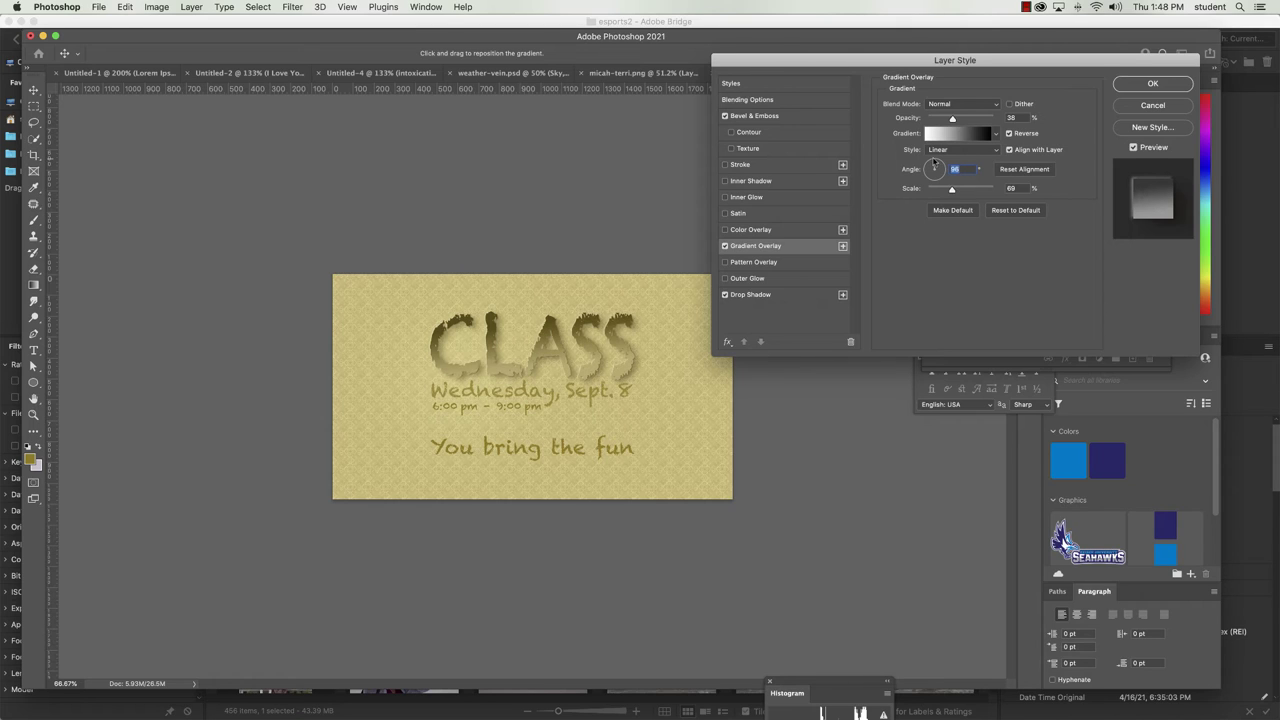
pyautogui.click(1009, 133)
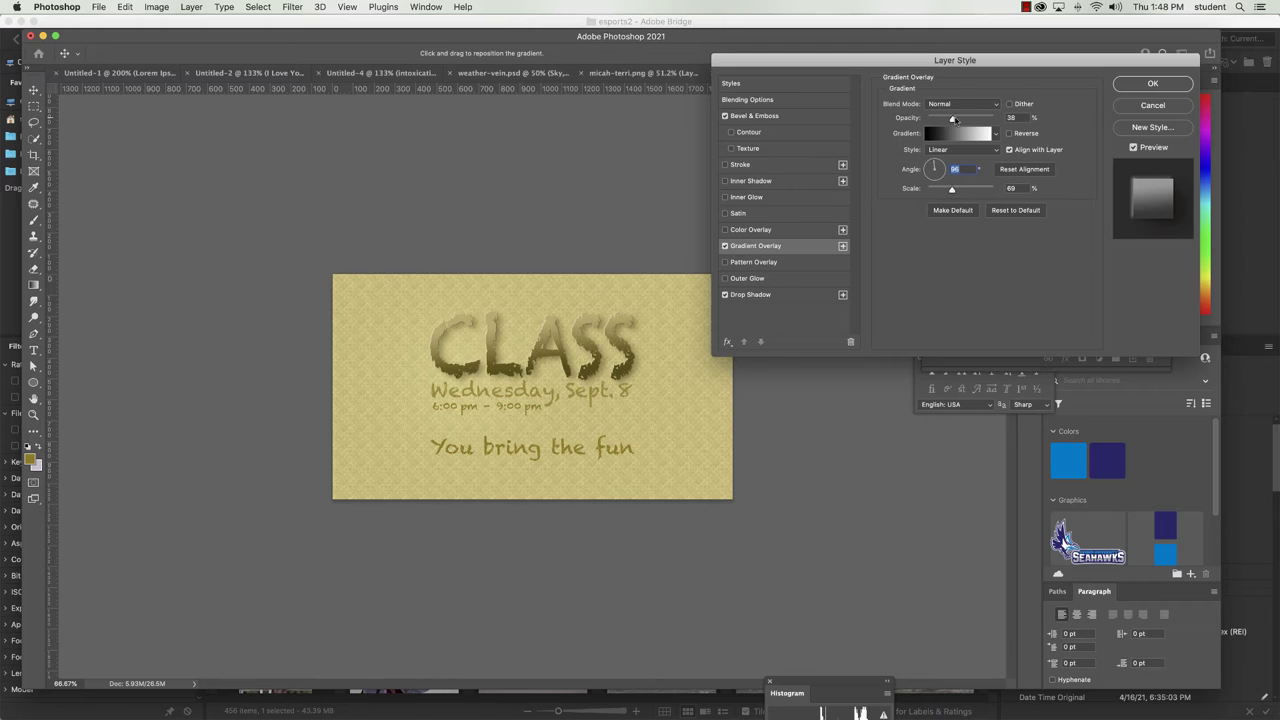
pyautogui.moveTo(952, 118); pyautogui.dragTo(933, 118)
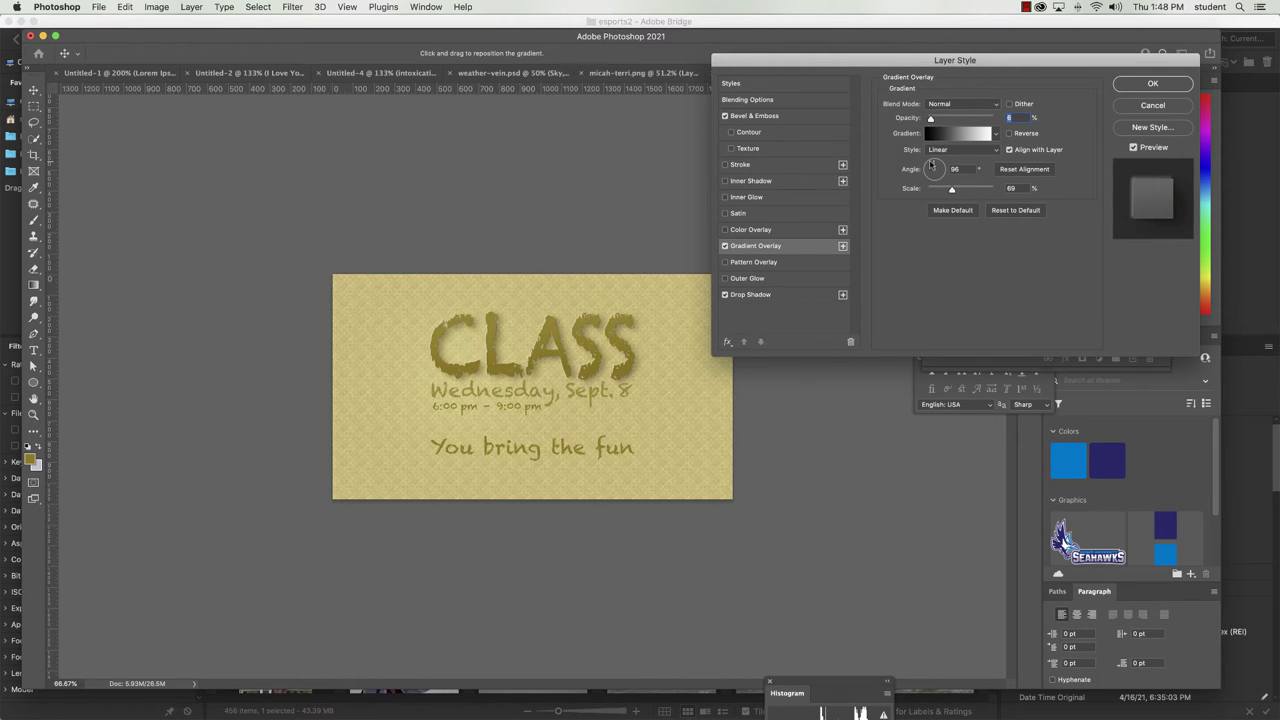
pyautogui.press('Tab')
pyautogui.write('147')
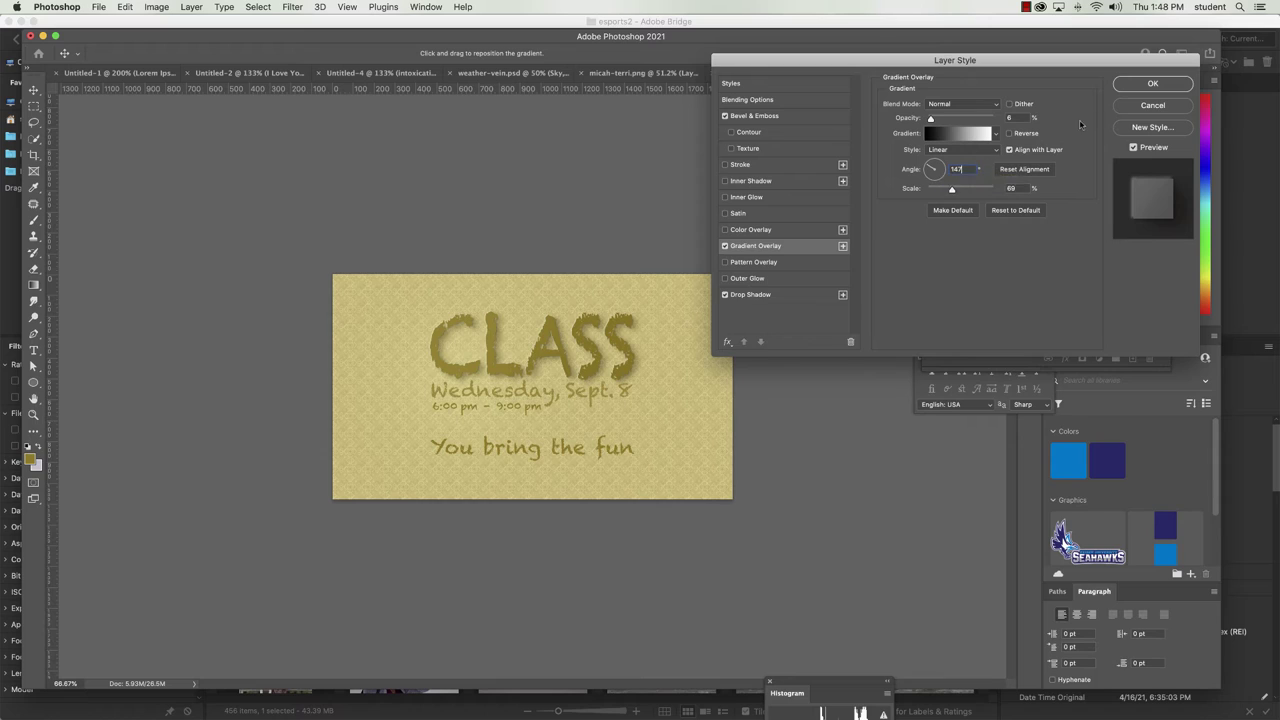
pyautogui.moveTo(931, 118); pyautogui.dragTo(928, 120)
# Give CLASS a Luminosity pattern overlay at 9% scale and about 24% opacity, then apply the style.
pyautogui.click(738, 266)
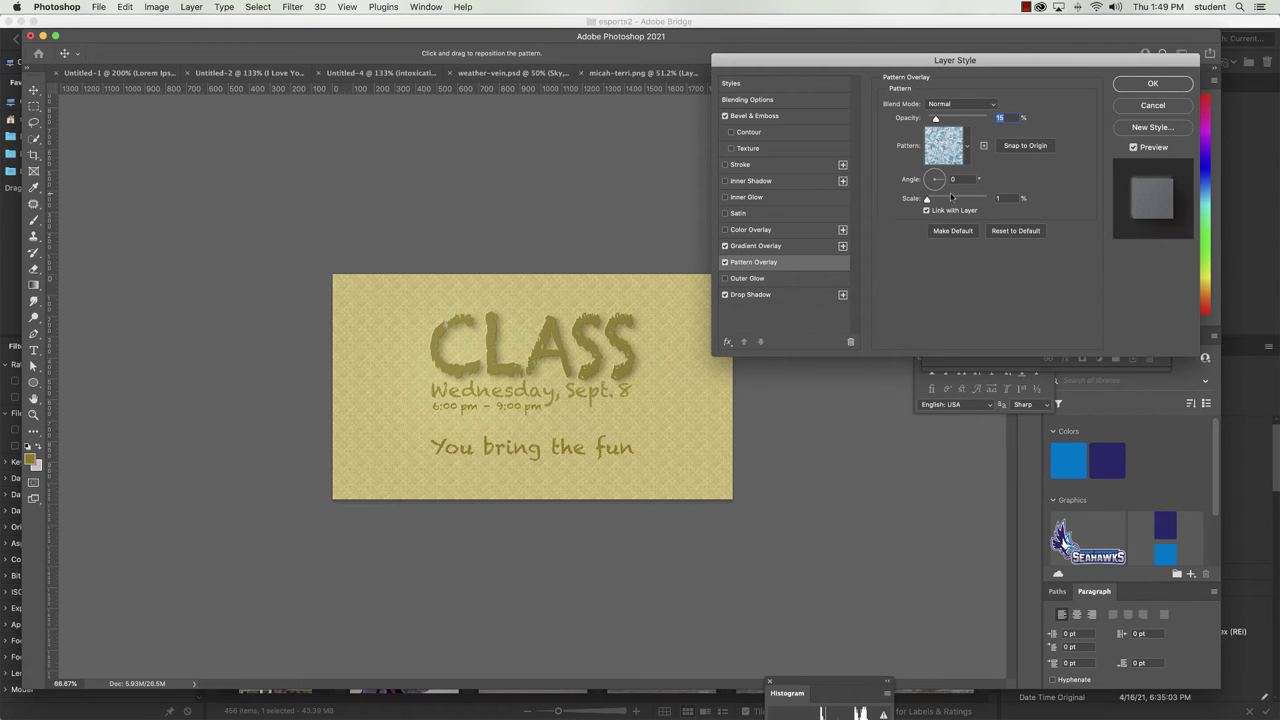
pyautogui.moveTo(927, 199); pyautogui.dragTo(941, 199)
pyautogui.moveTo(936, 118); pyautogui.dragTo(969, 120)
pyautogui.click(978, 104)
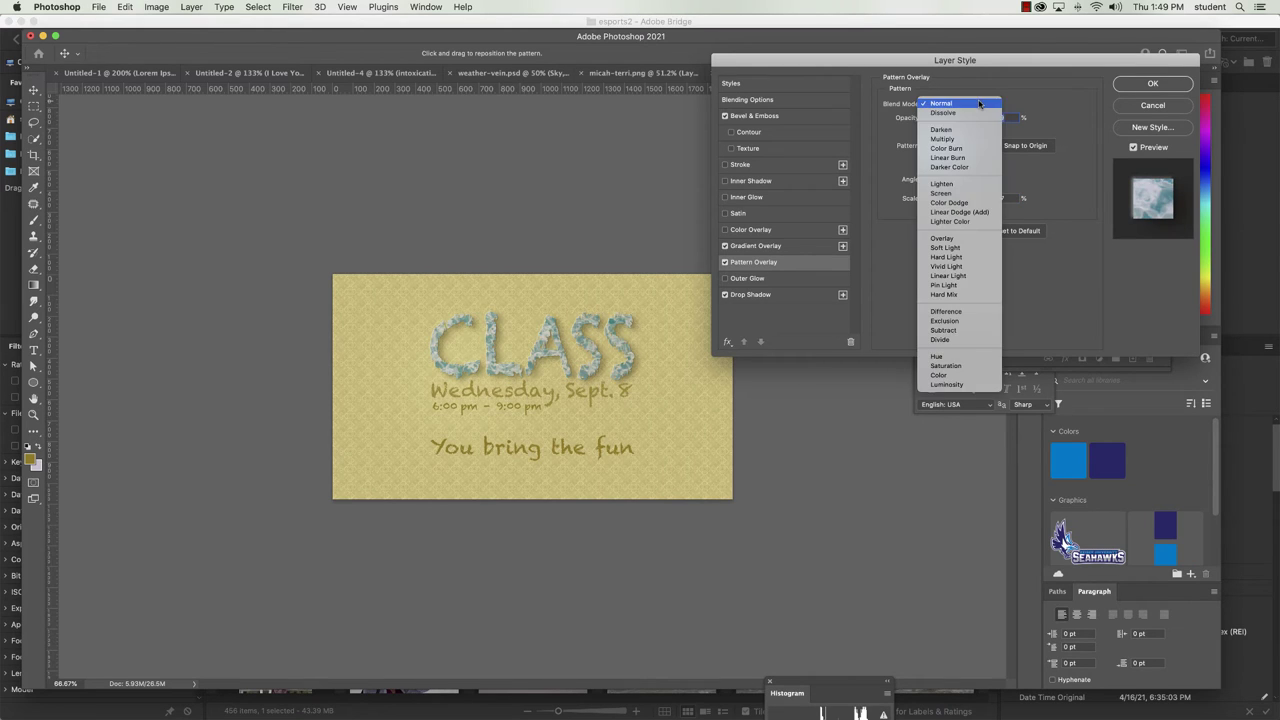
pyautogui.click(946, 385)
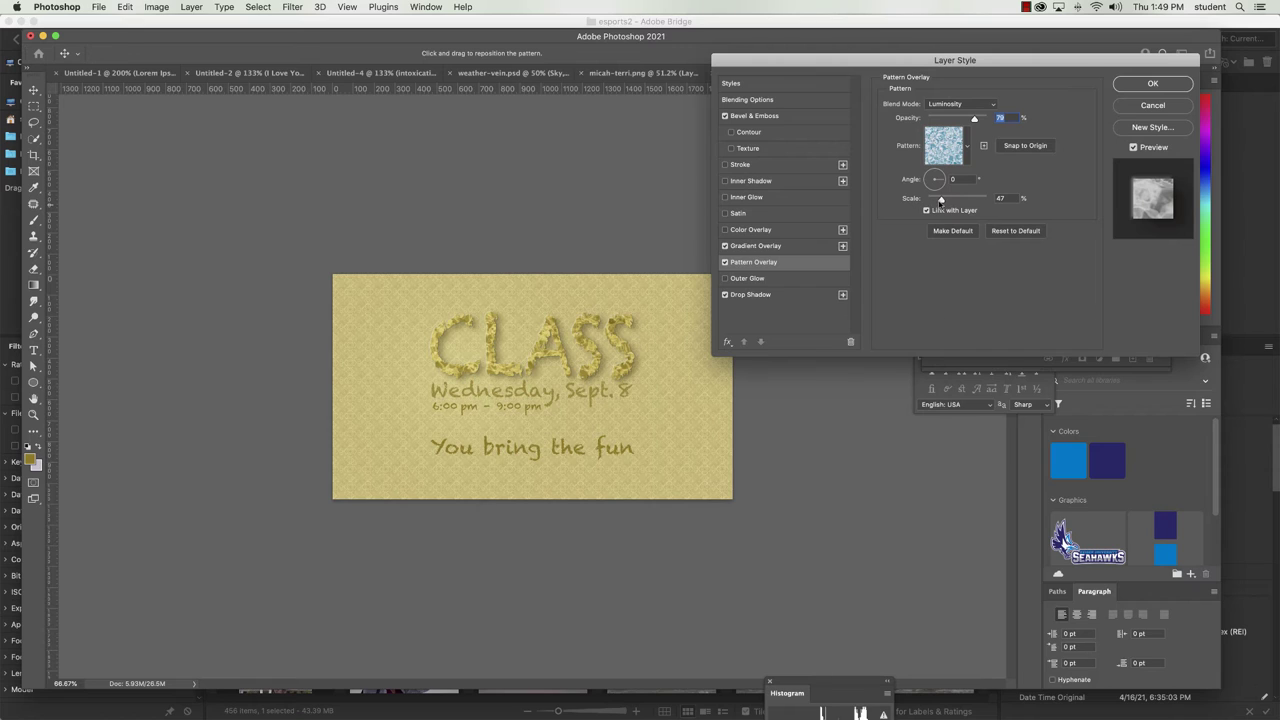
pyautogui.moveTo(940, 200); pyautogui.dragTo(928, 199)
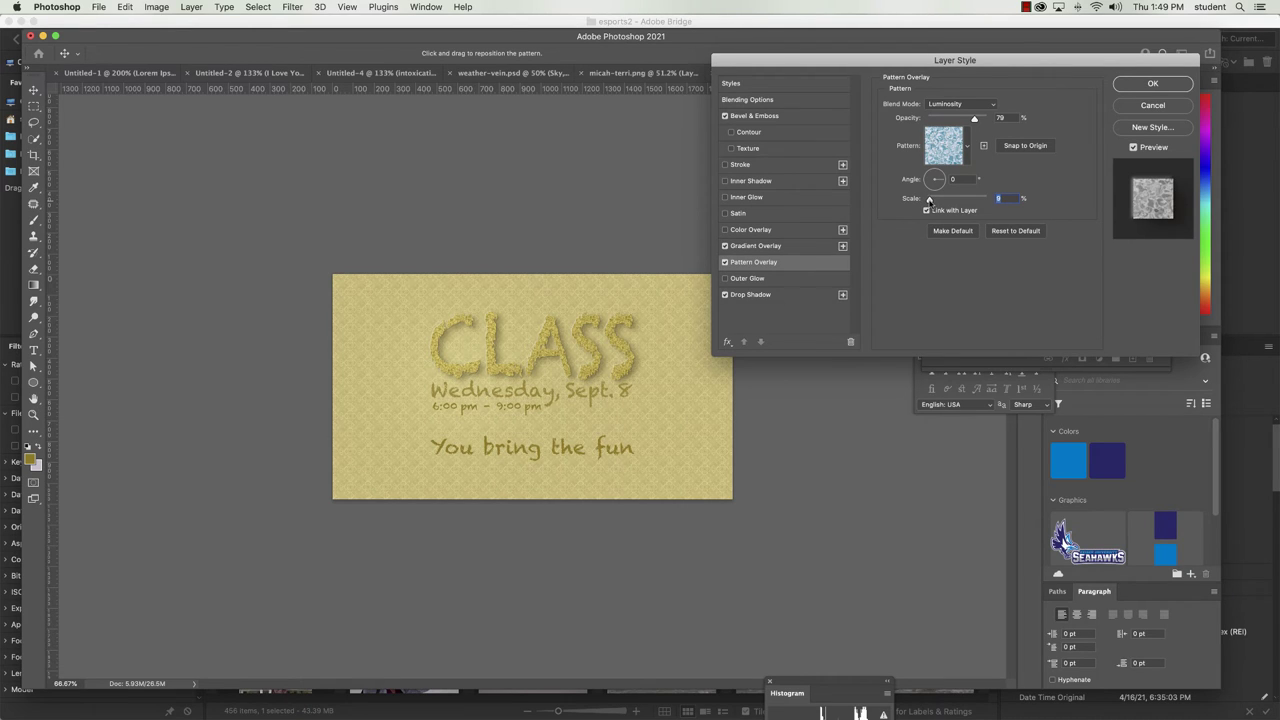
pyautogui.moveTo(965, 118); pyautogui.dragTo(937, 120)
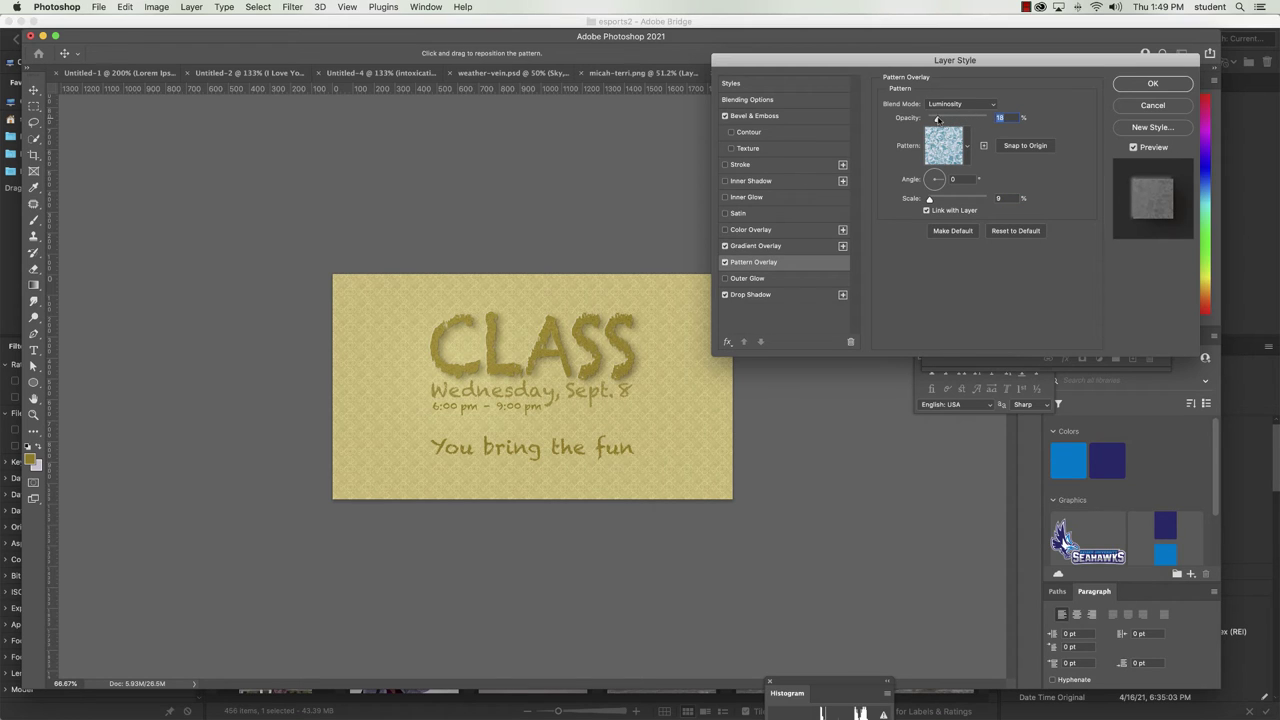
pyautogui.moveTo(937, 119); pyautogui.dragTo(941, 119)
pyautogui.click(1158, 86)
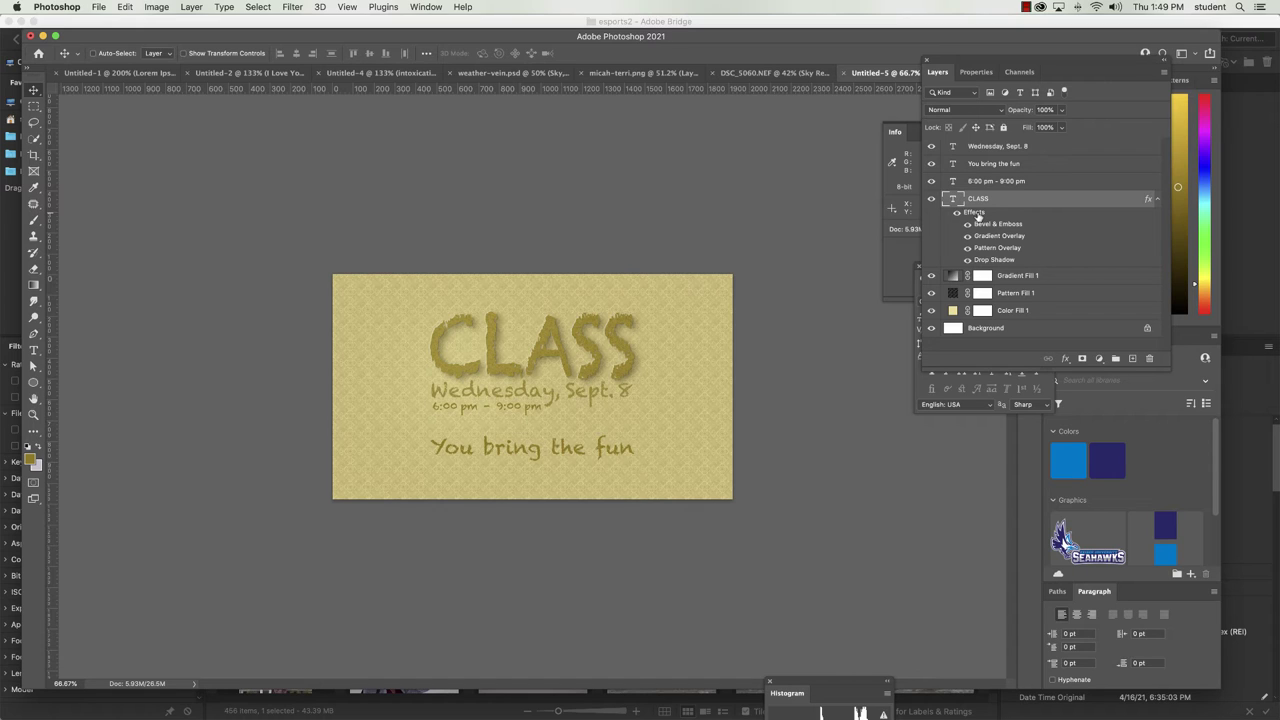
# Copy CLASS's layer effects onto the time, date and tagline text layers.
pyautogui.moveTo(976, 214); pyautogui.dragTo(984, 164)
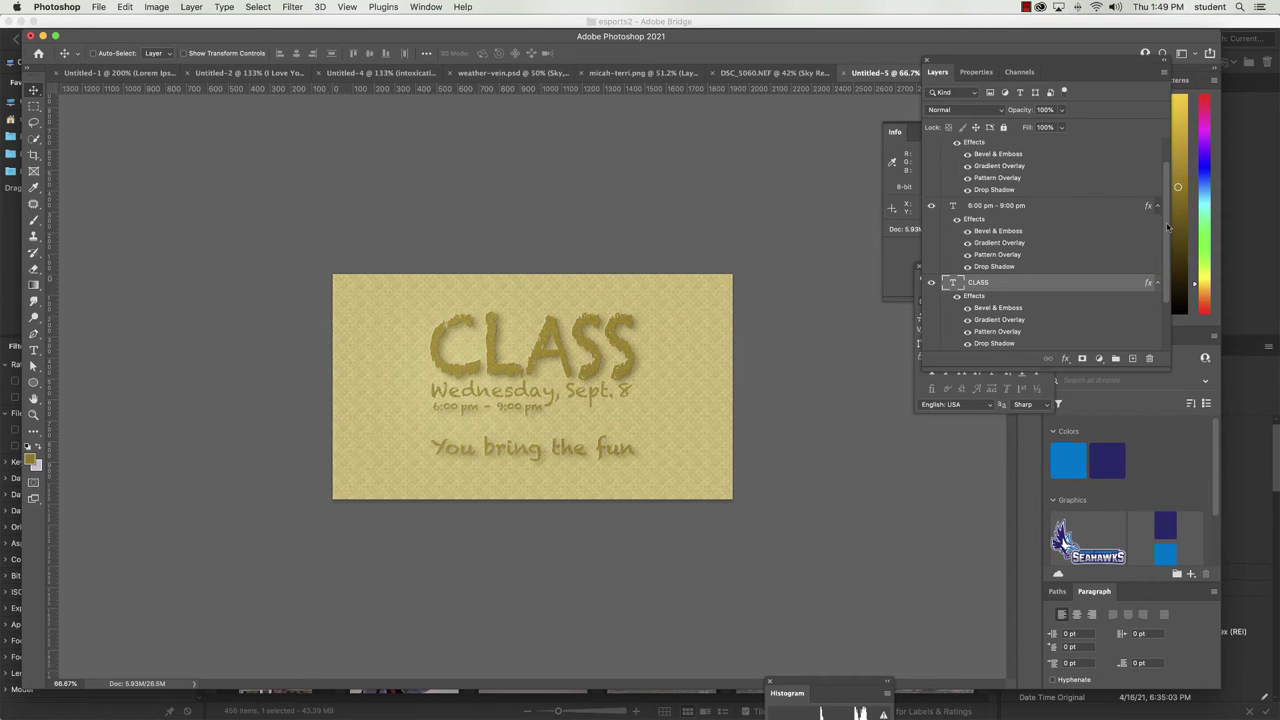
pyautogui.scroll(1, 1167, 227)
pyautogui.moveTo(978, 180); pyautogui.dragTo(977, 157)
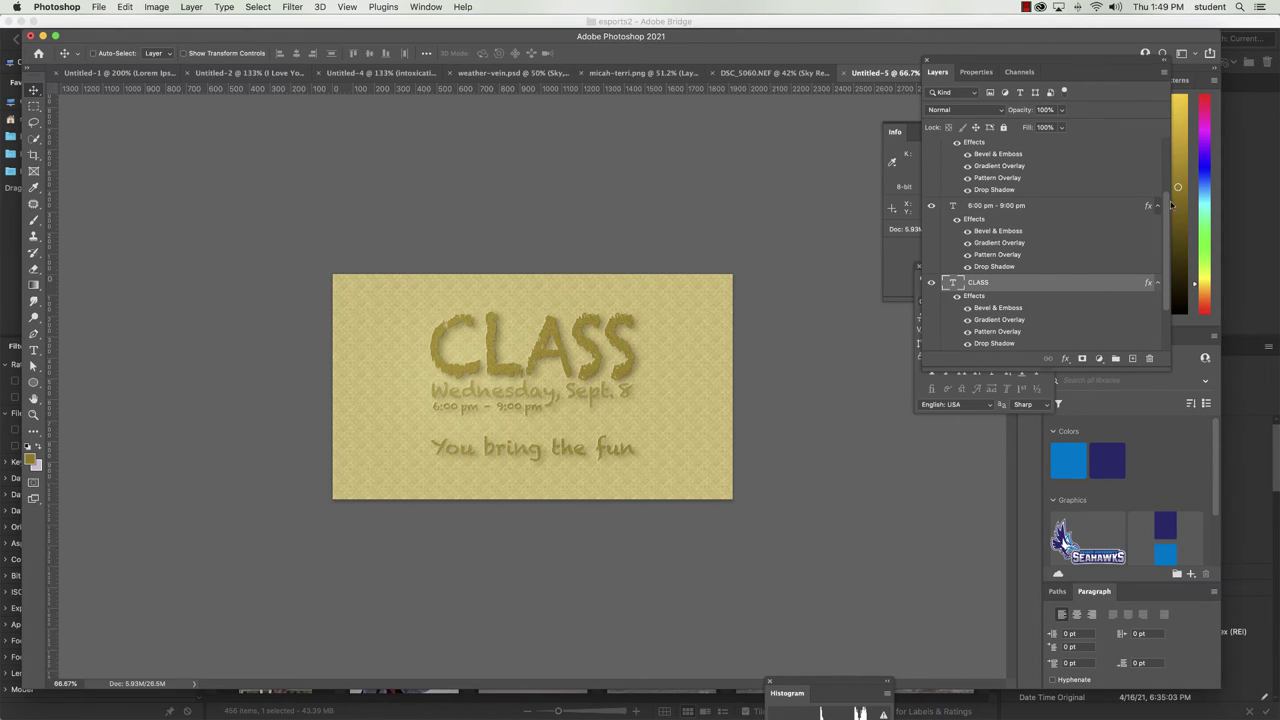
pyautogui.scroll(-2, 1168, 222)
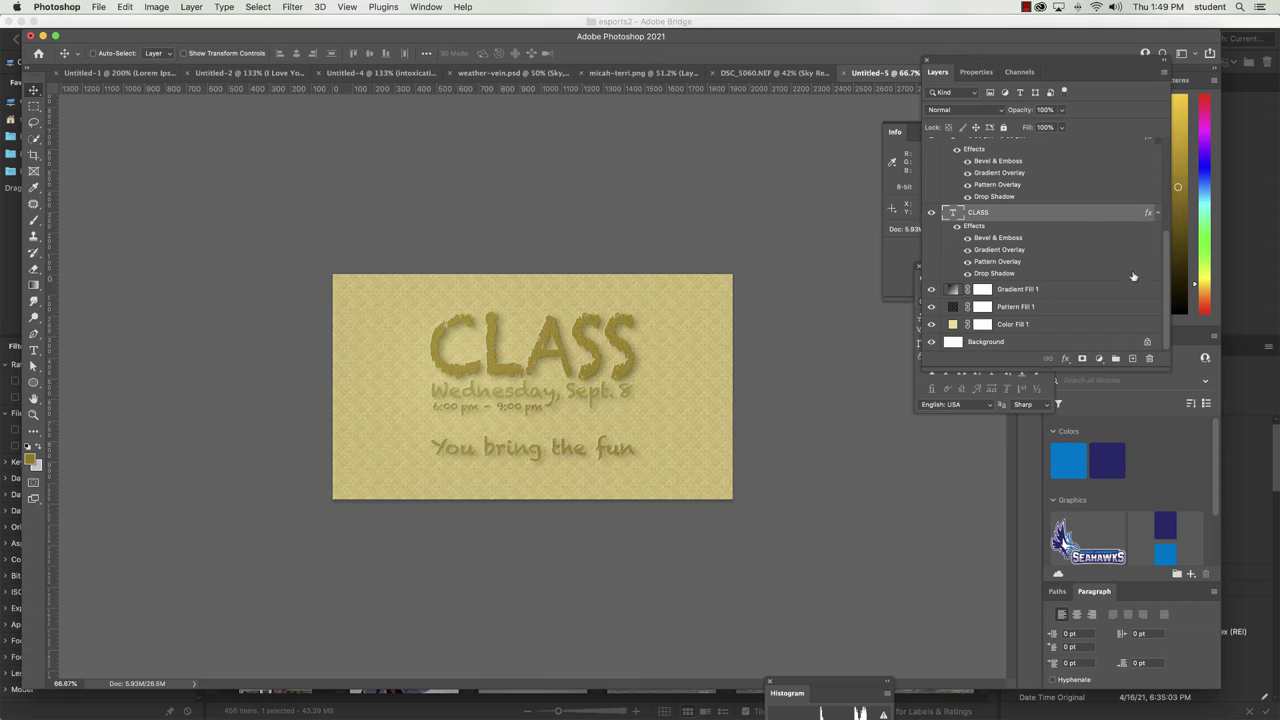
pyautogui.scroll(3, 1166, 291)
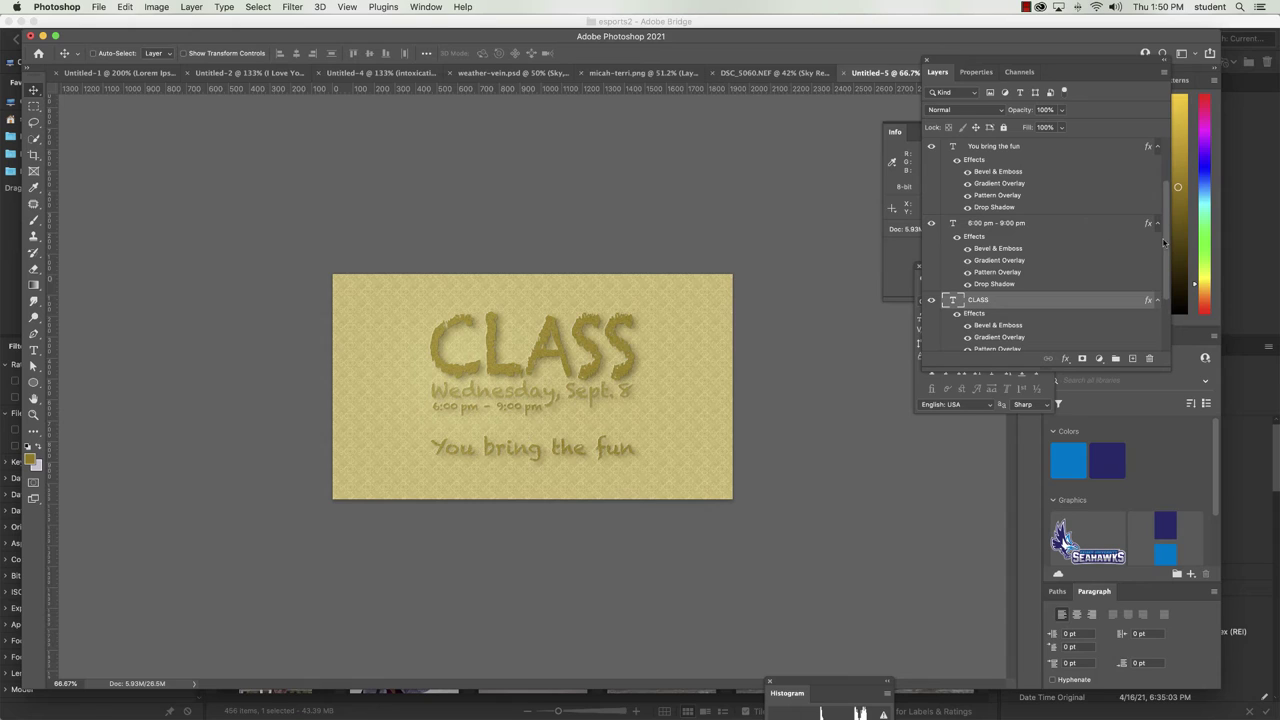
pyautogui.scroll(2, 1131, 258)
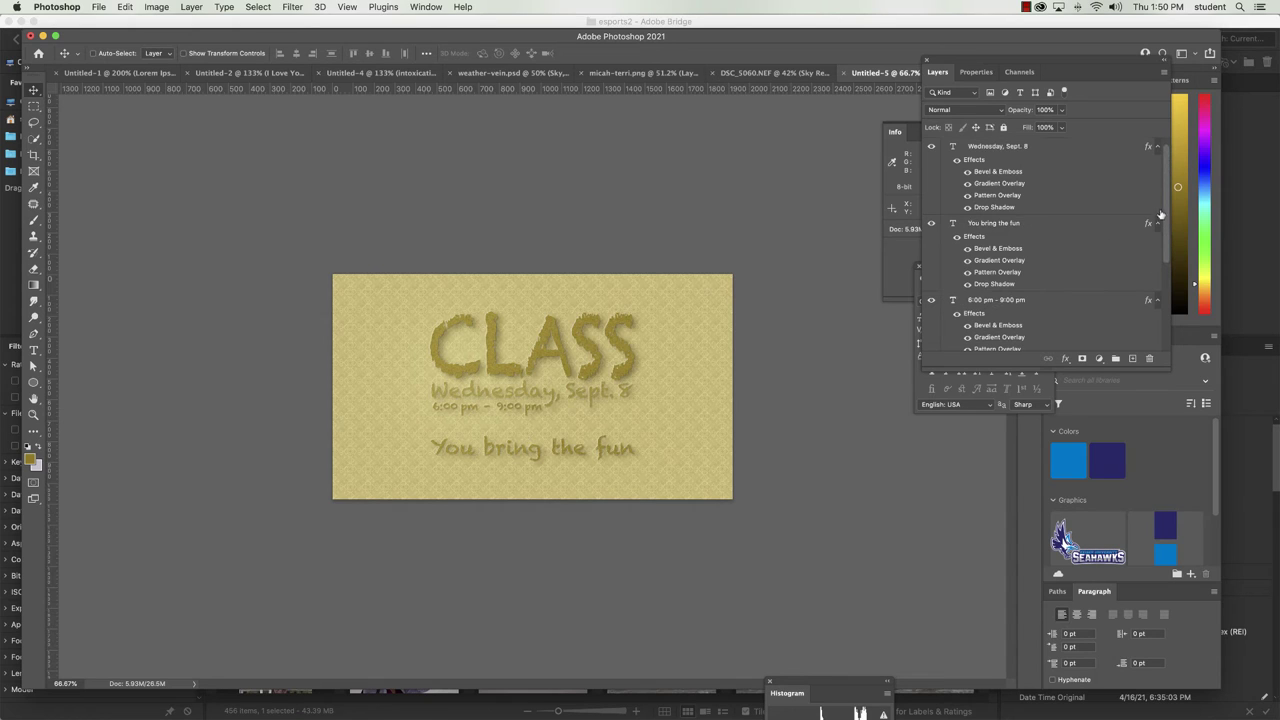
# Set the date line's drop shadow to 13 px distance, 16 px size and 59% opacity.
pyautogui.doubleClick(982, 207)
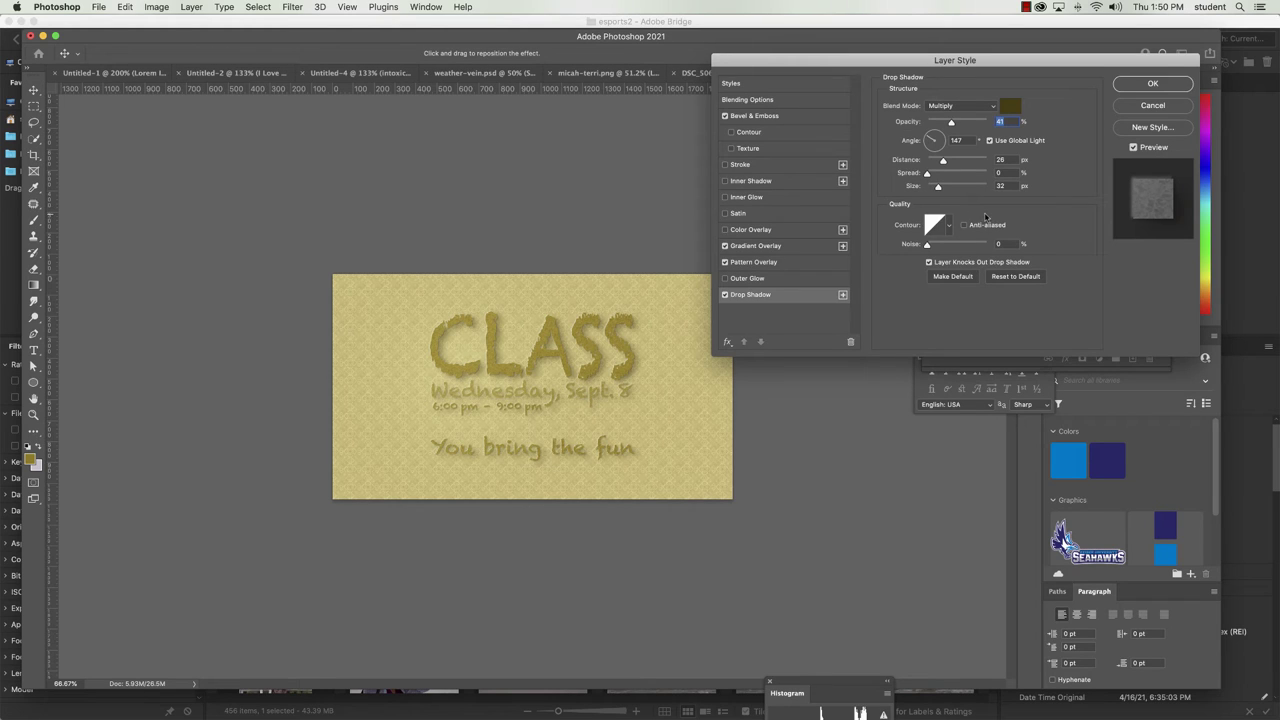
pyautogui.click(1003, 159)
pyautogui.write('13')
pyautogui.click(1004, 185)
pyautogui.write('16')
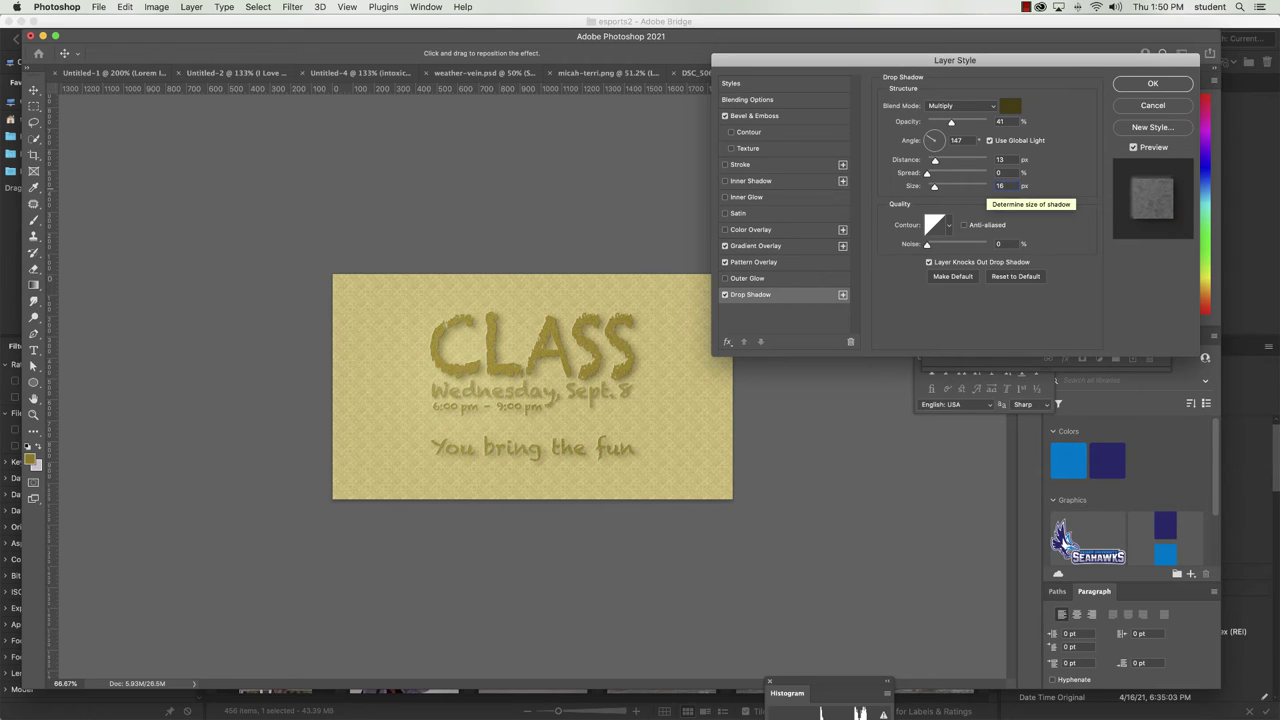
pyautogui.click(958, 123)
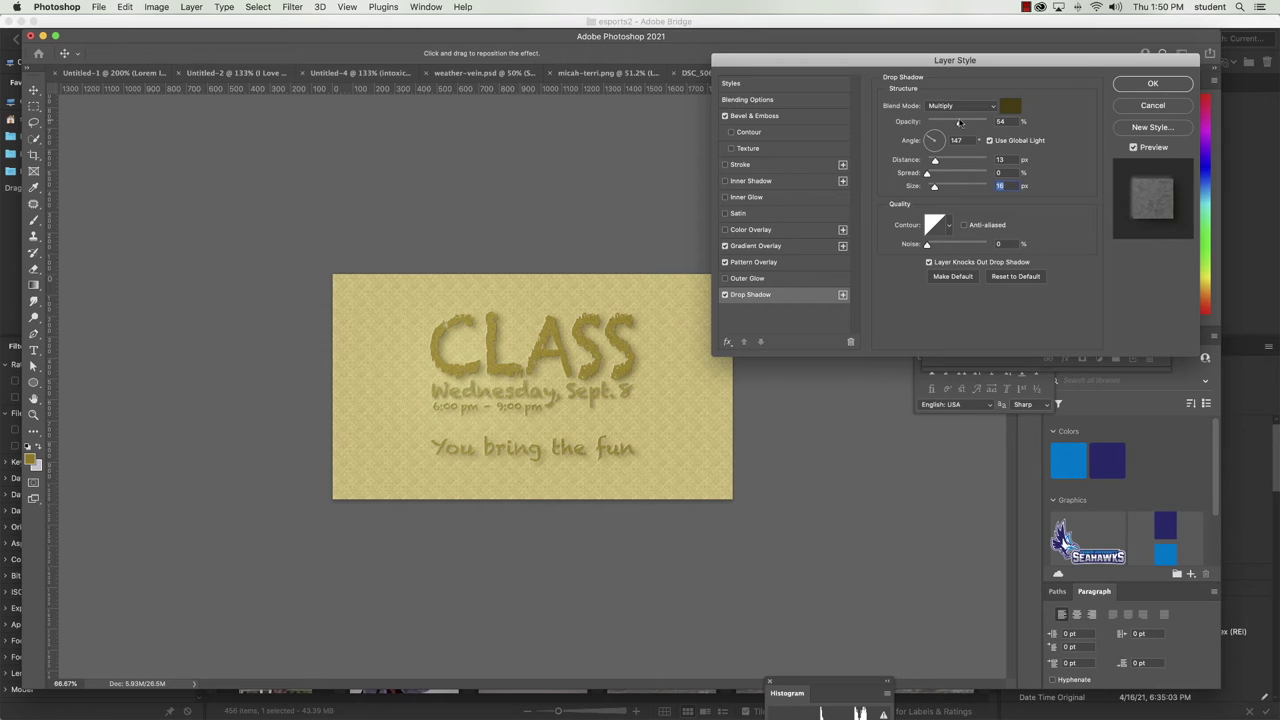
pyautogui.moveTo(960, 122); pyautogui.dragTo(963, 121)
pyautogui.moveTo(963, 121); pyautogui.dragTo(963, 121)
pyautogui.click(1150, 85)
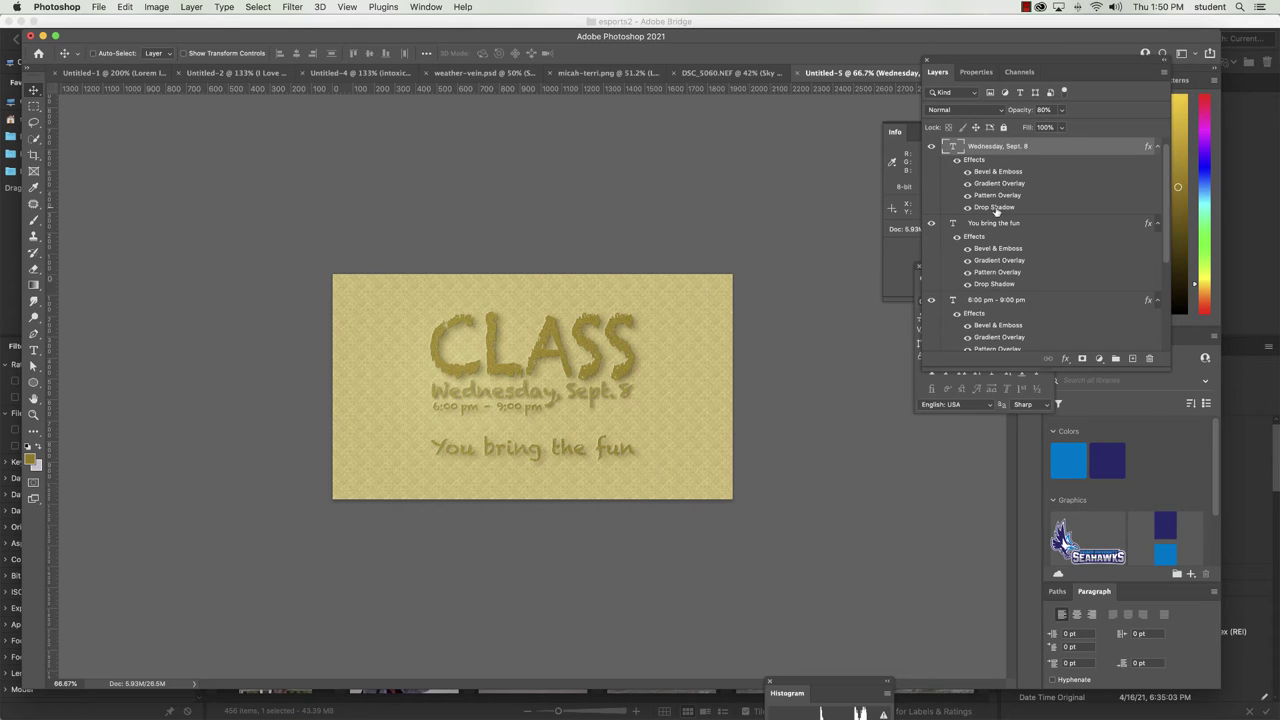
# Copy the date's drop shadow onto the 6:00 pm - 9:00 pm layer and open its settings.
pyautogui.moveTo(994, 211); pyautogui.dragTo(978, 318)
pyautogui.moveTo(1168, 222); pyautogui.dragTo(1170, 263)
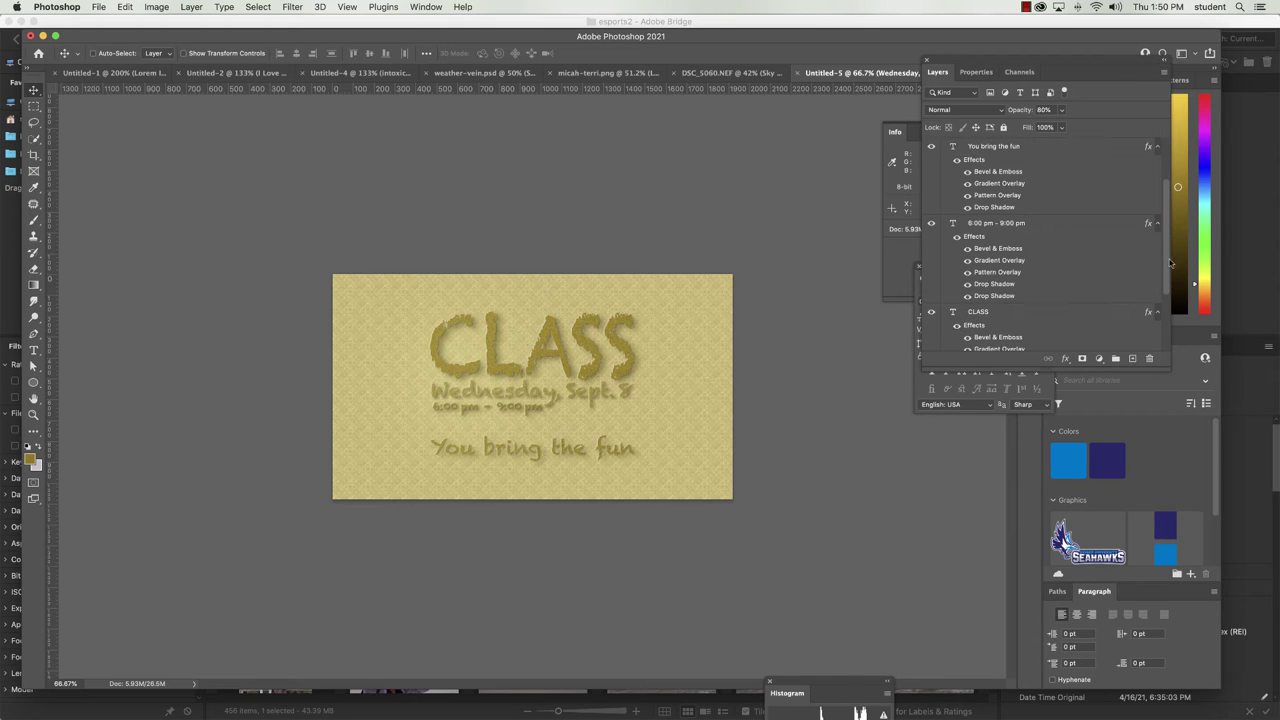
pyautogui.click(1000, 296)
pyautogui.doubleClick(1000, 296)
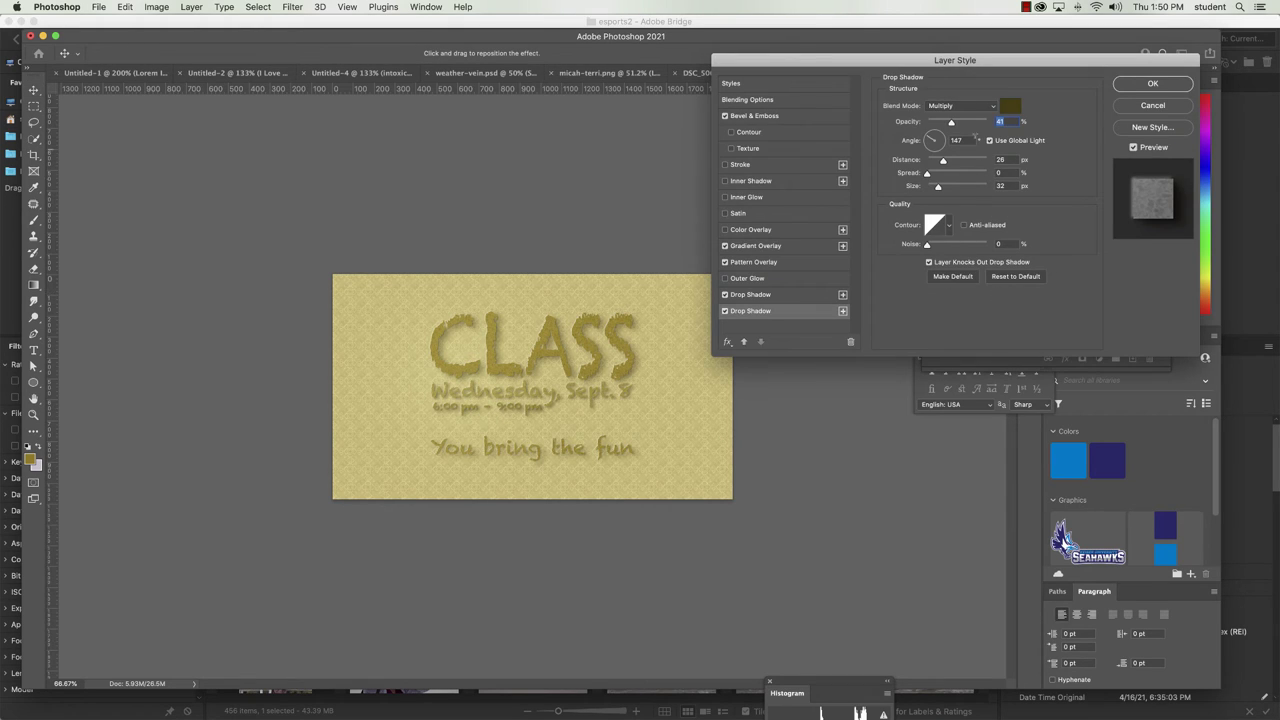
# Set the time line's drop shadow to 13 px distance, 6 px size and 41% opacity.
pyautogui.click(1001, 159)
pyautogui.write('13')
pyautogui.click(999, 186)
pyautogui.write('16')
pyautogui.moveTo(952, 122); pyautogui.dragTo(914, 132)
pyautogui.moveTo(927, 122); pyautogui.dragTo(952, 143)
pyautogui.moveTo(934, 188); pyautogui.dragTo(932, 188)
pyautogui.moveTo(949, 124); pyautogui.dragTo(942, 132)
pyautogui.click(1152, 86)
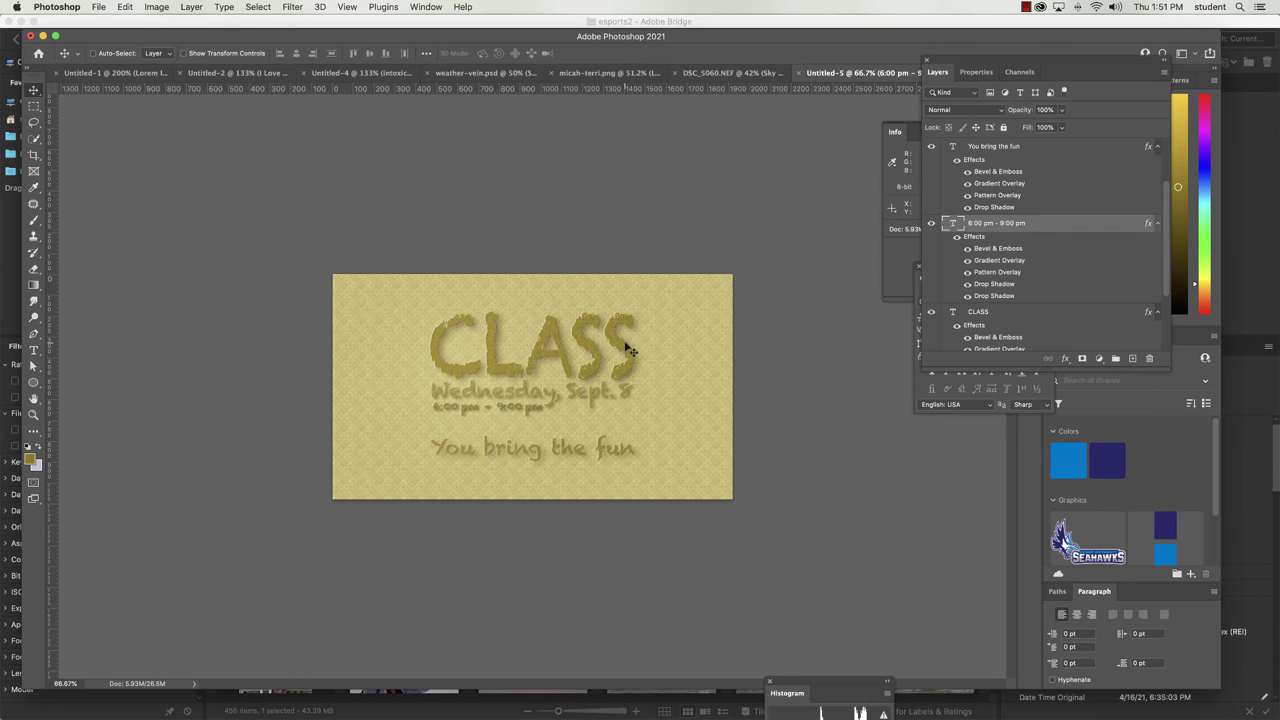
# Lower the CLASS Bevel & Emboss shadow opacity to 23%.
pyautogui.doubleClick(997, 172)
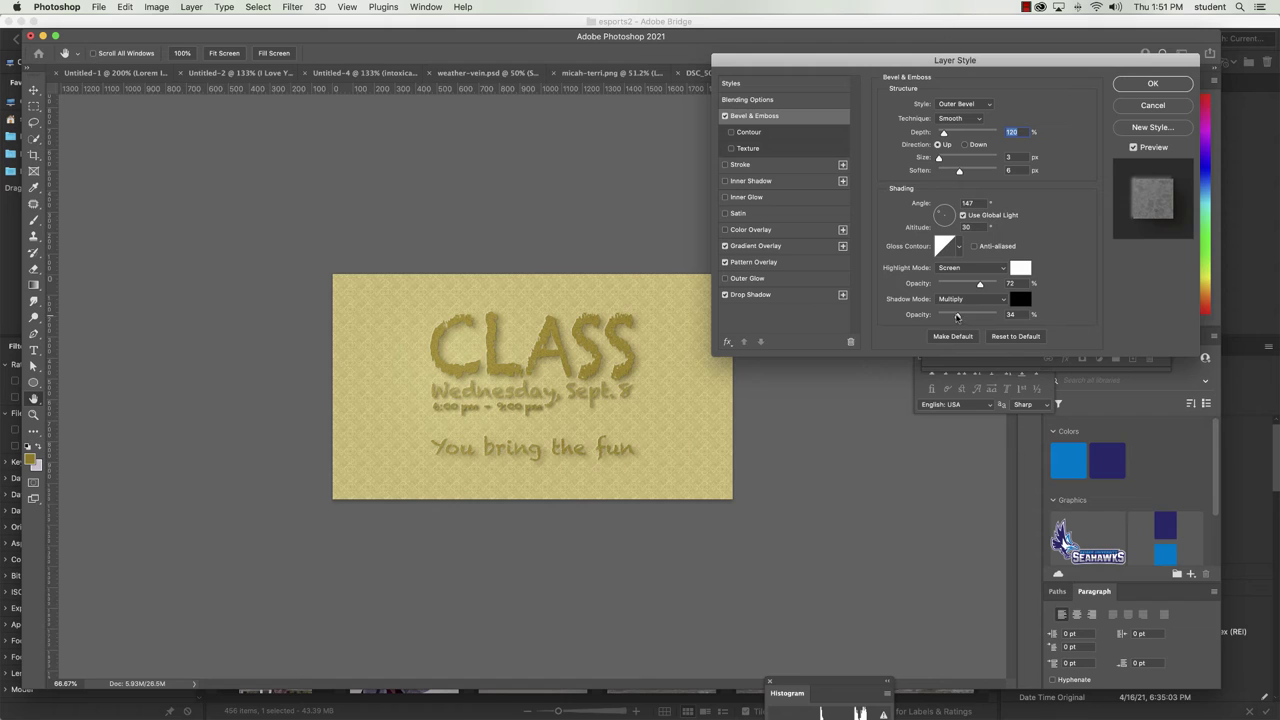
pyautogui.click(1120, 108)
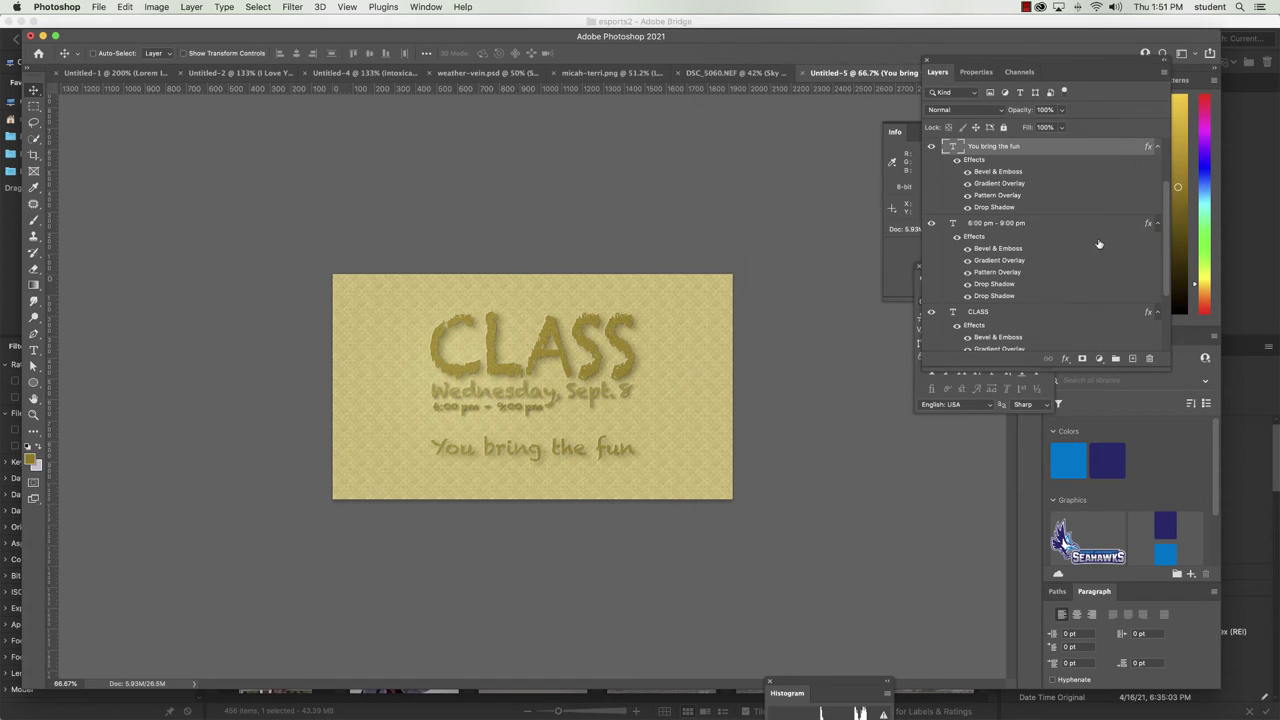
pyautogui.doubleClick(993, 340)
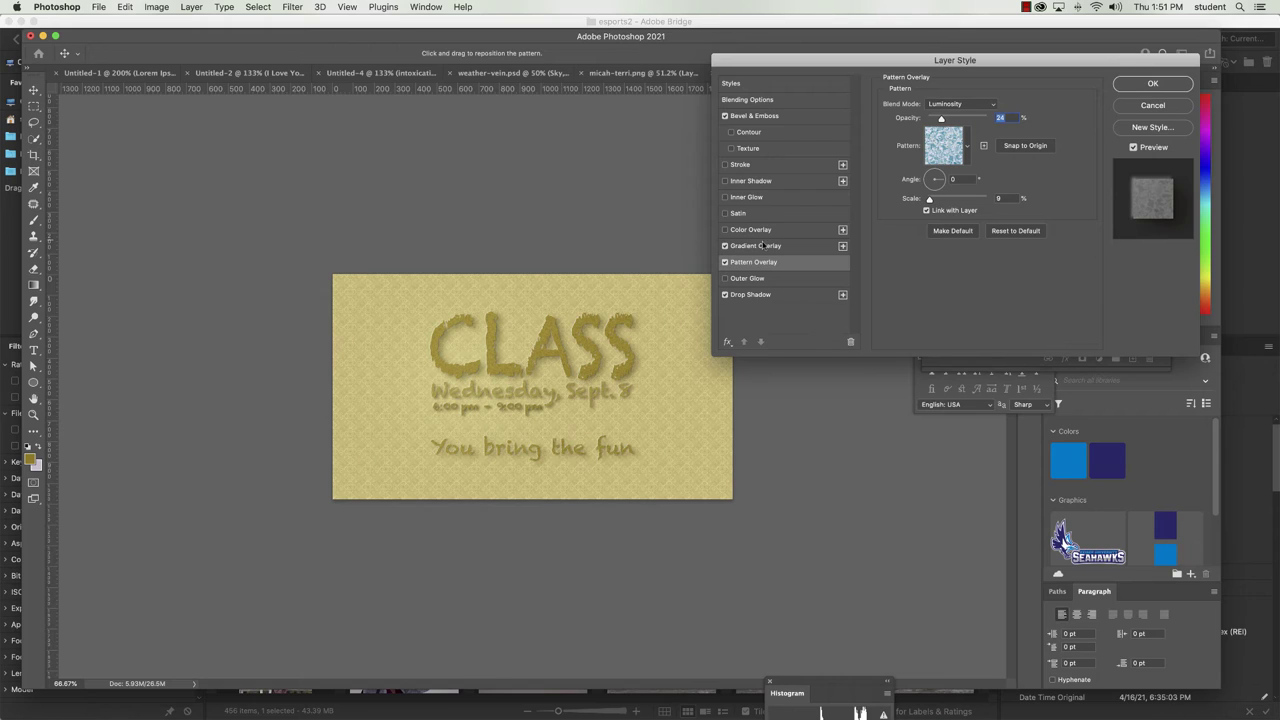
pyautogui.click(748, 116)
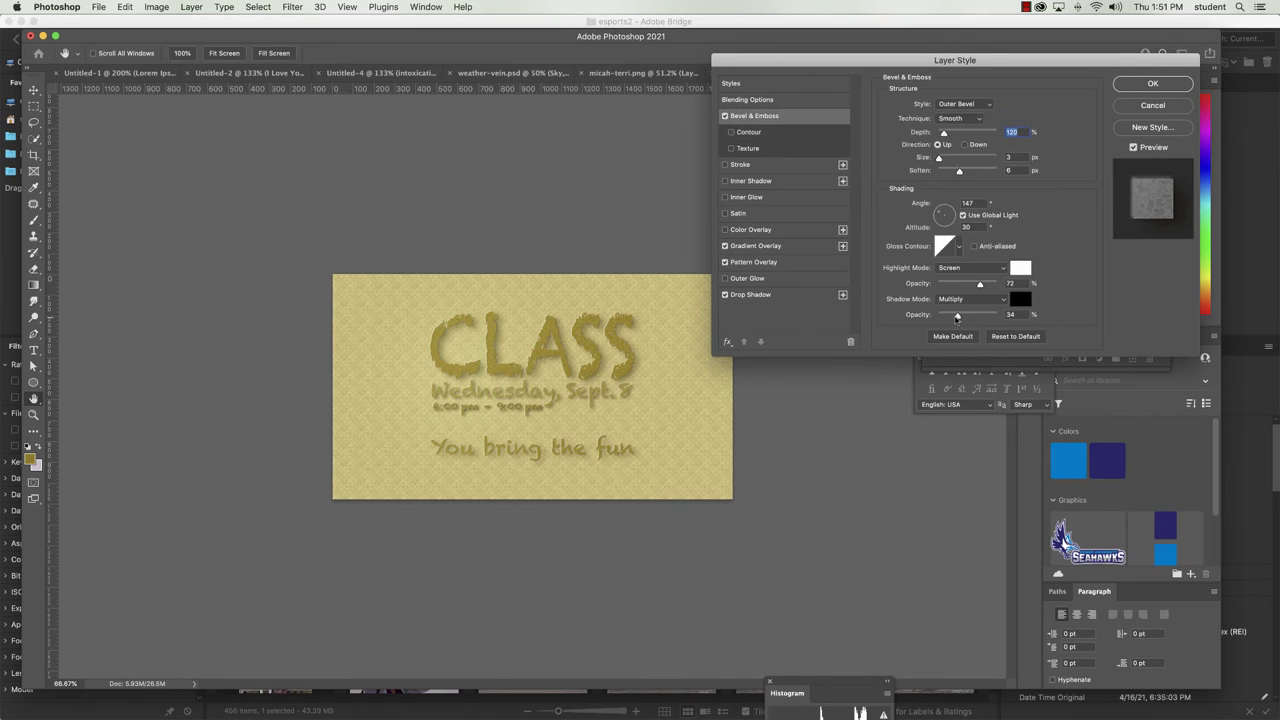
pyautogui.moveTo(955, 317); pyautogui.dragTo(950, 316)
# Make the bevel shadow colour a dark olive 5f4f12 sampled from the text, and apply the style.
pyautogui.click(1019, 299)
pyautogui.click(624, 348)
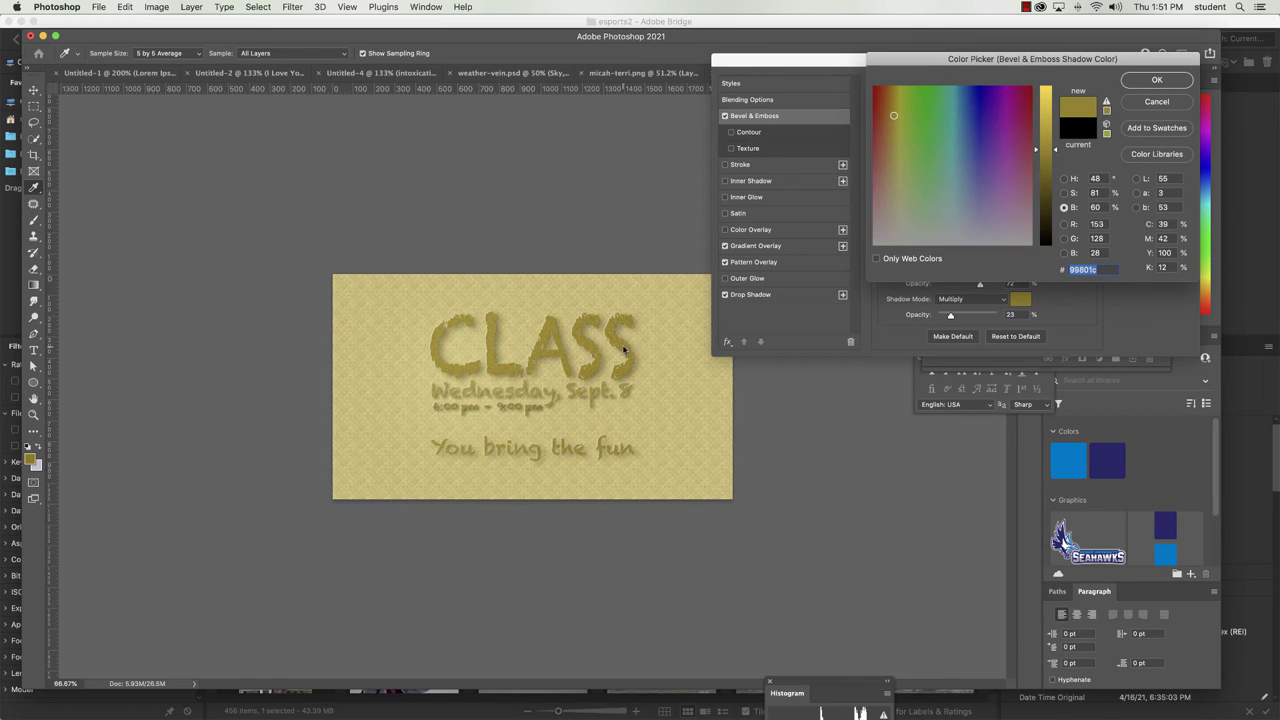
pyautogui.click(1047, 188)
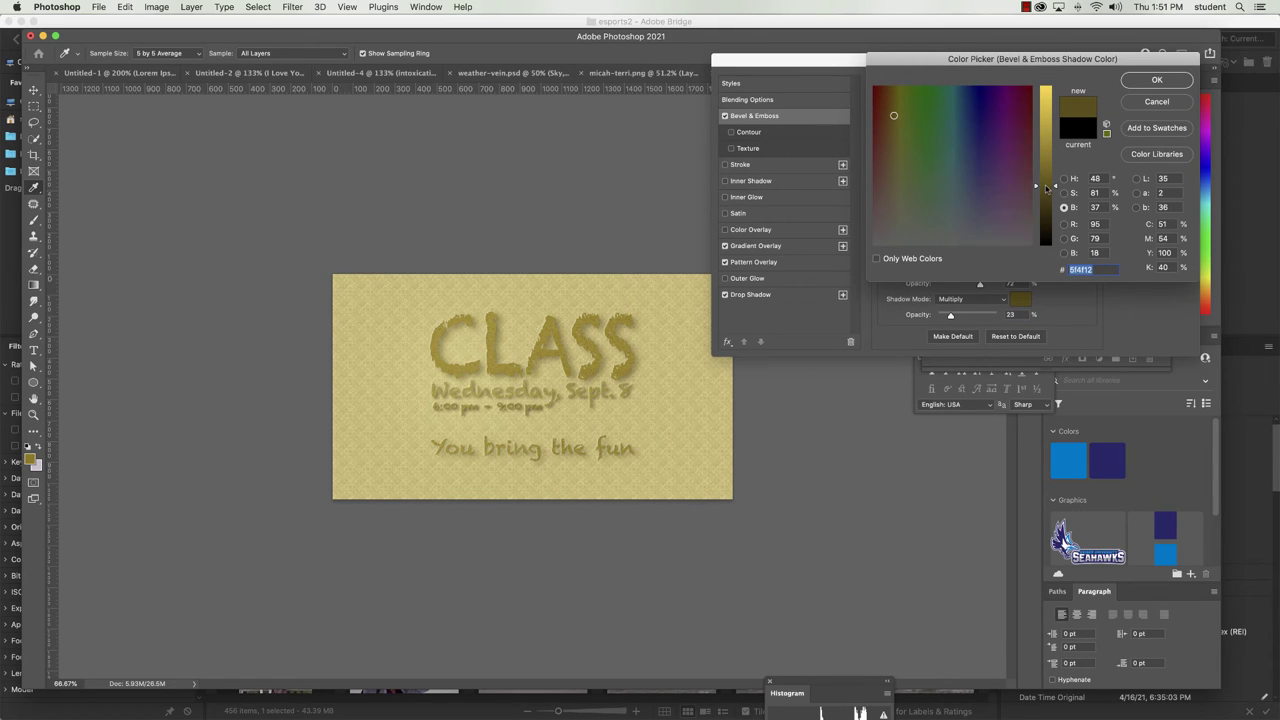
pyautogui.click(1158, 81)
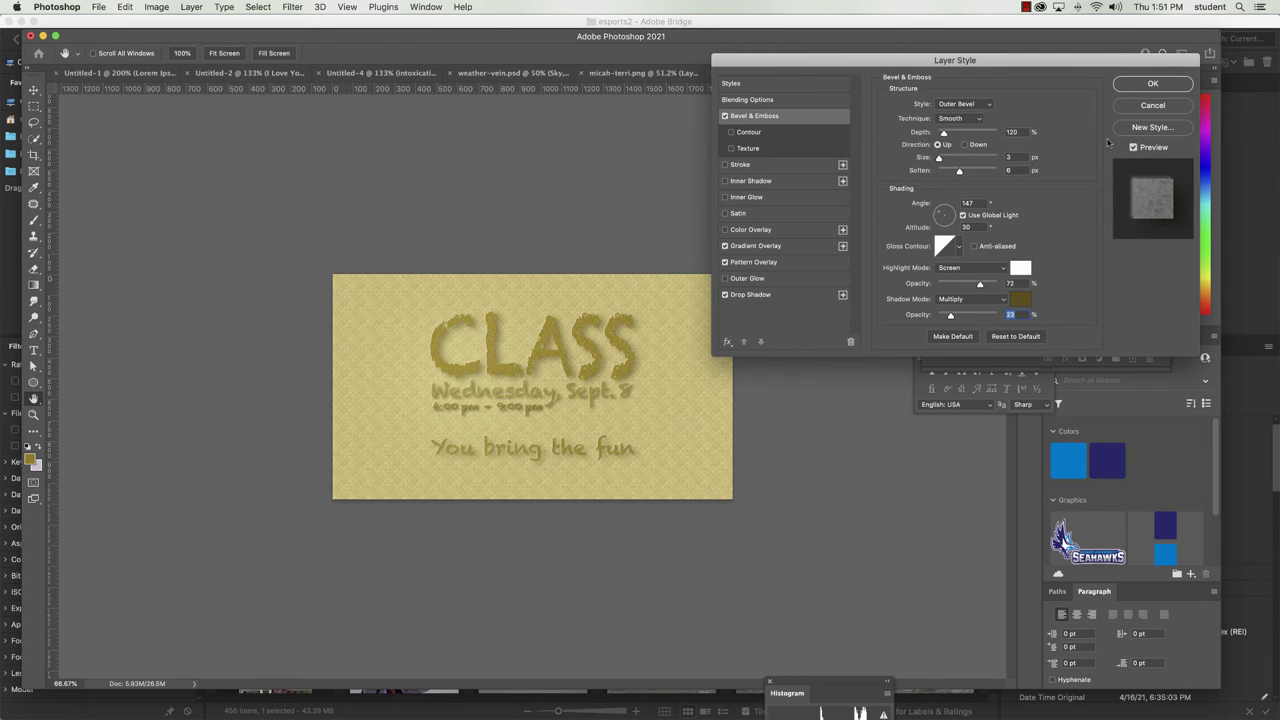
pyautogui.click(1158, 86)
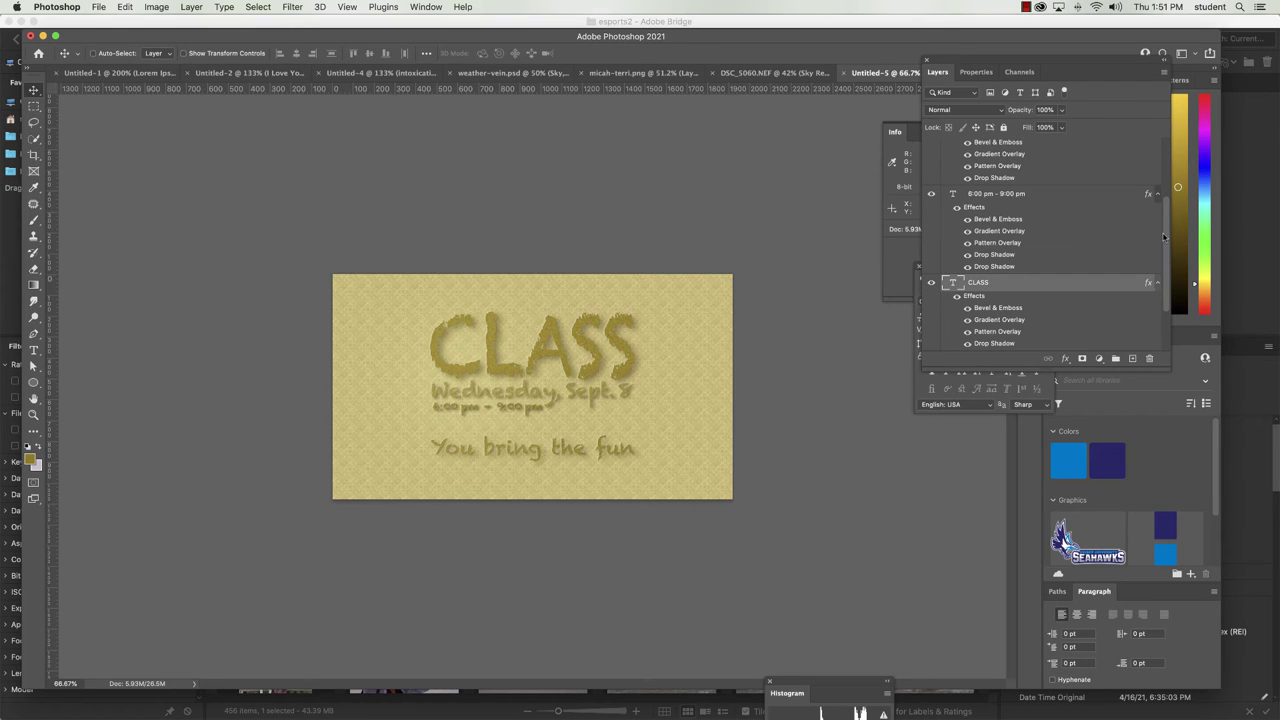
pyautogui.scroll(-2, 1160, 263)
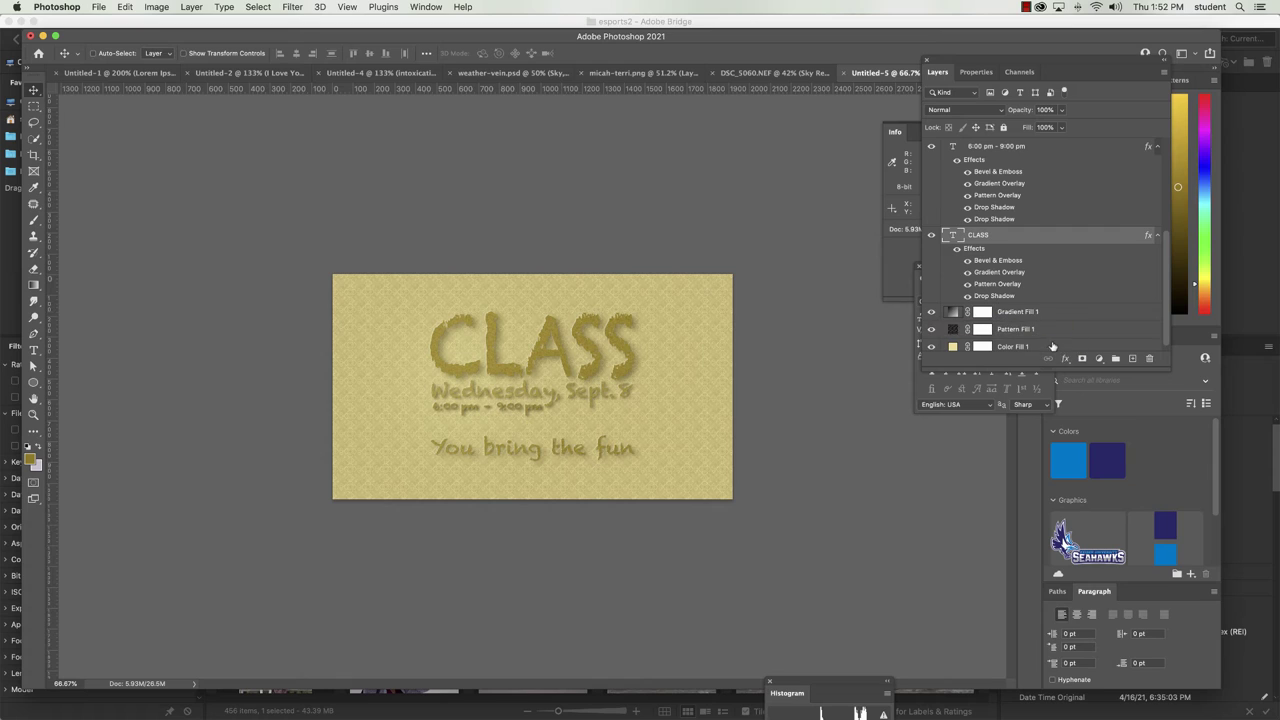
# Add a gradient fill layer above the Wednesday, Sept. 8 layer.
pyautogui.scroll(5, 1168, 316)
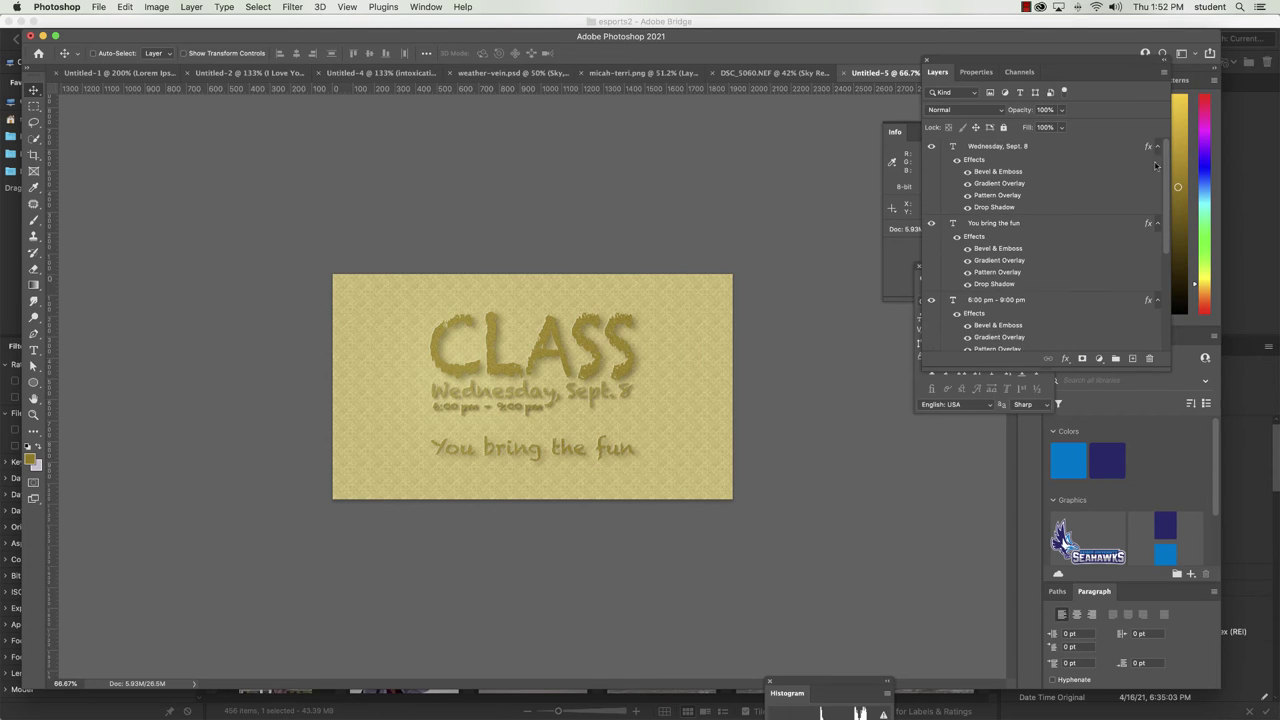
pyautogui.click(1046, 150)
pyautogui.click(1099, 358)
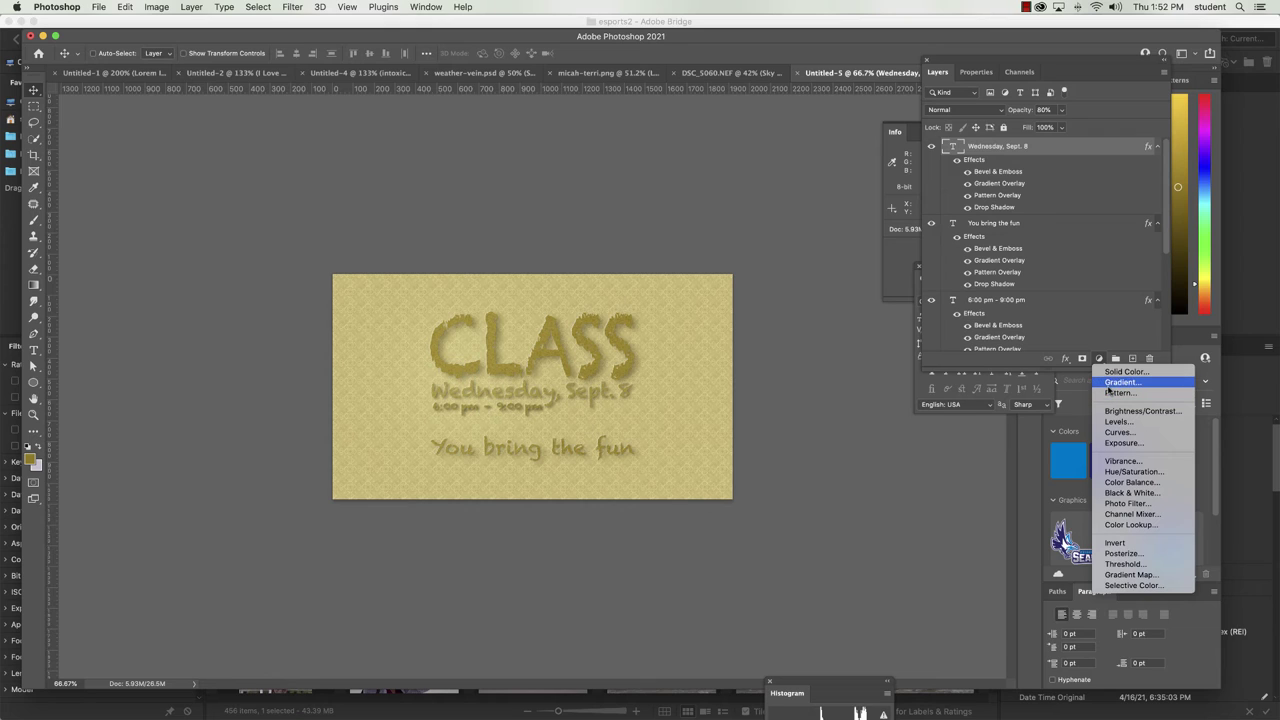
pyautogui.click(1110, 384)
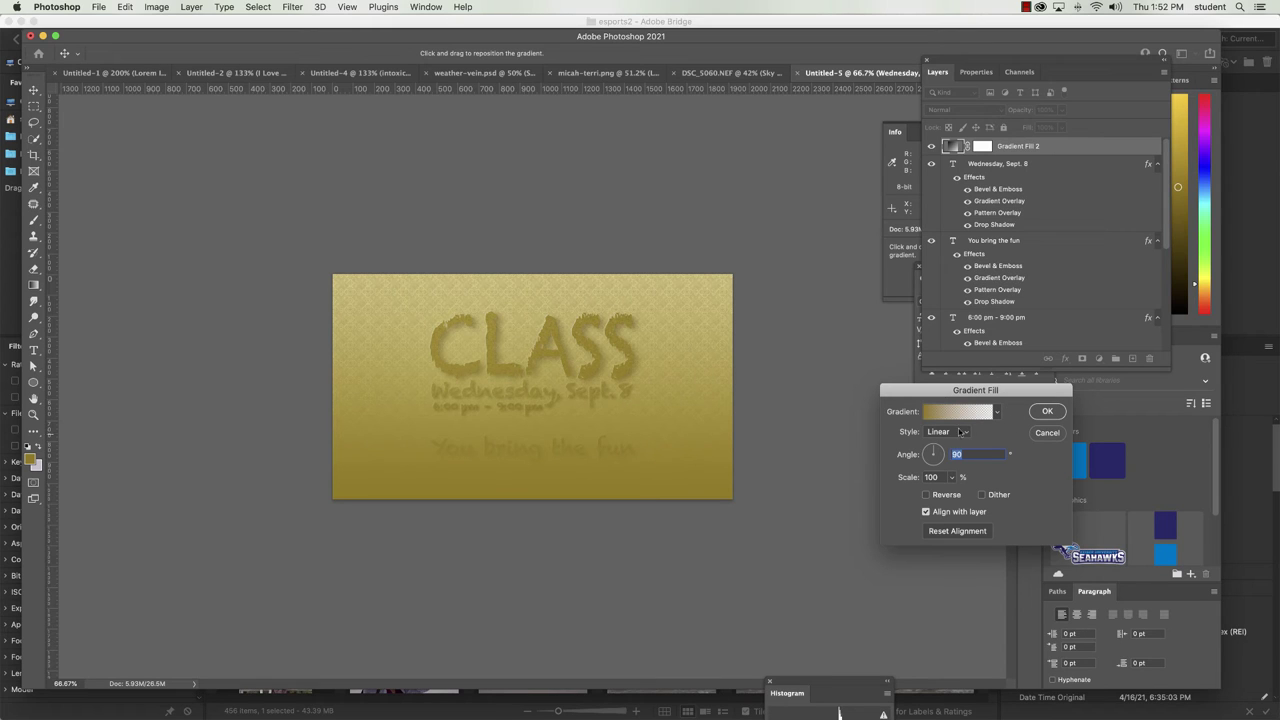
# Make the gradient fill radial and reversed at 188% scale.
pyautogui.click(960, 432)
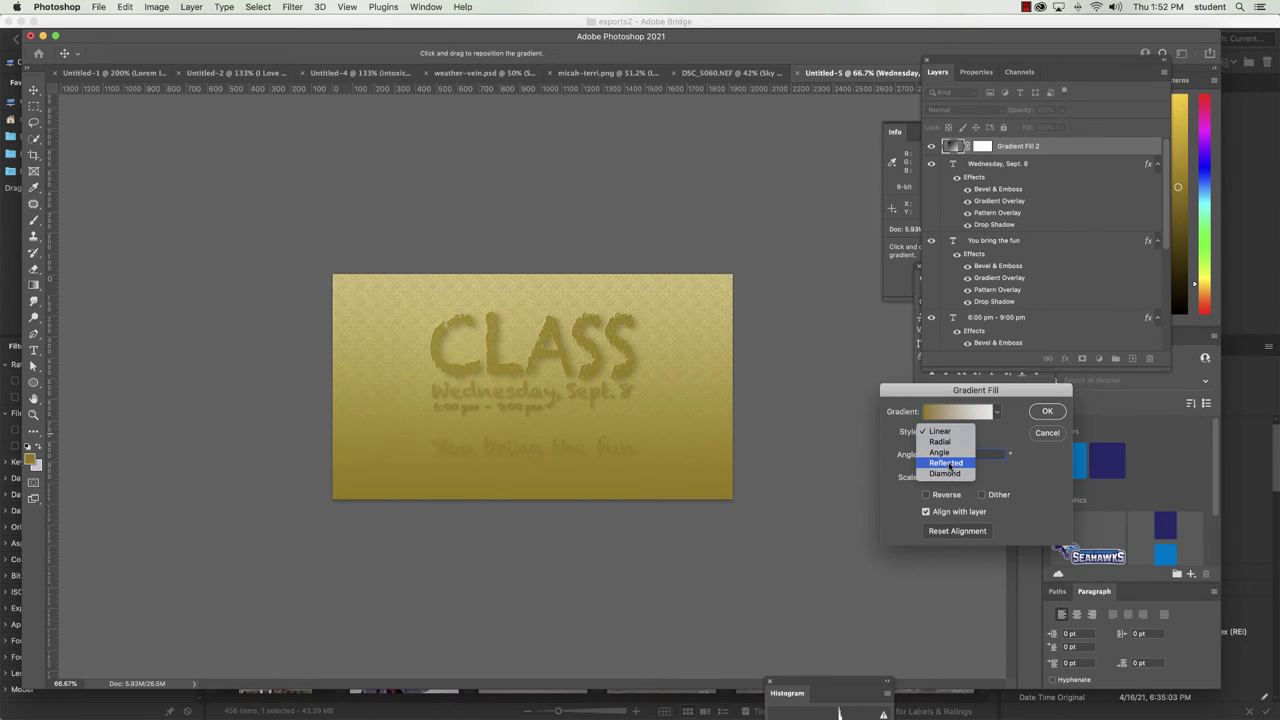
pyautogui.click(950, 465)
pyautogui.click(968, 436)
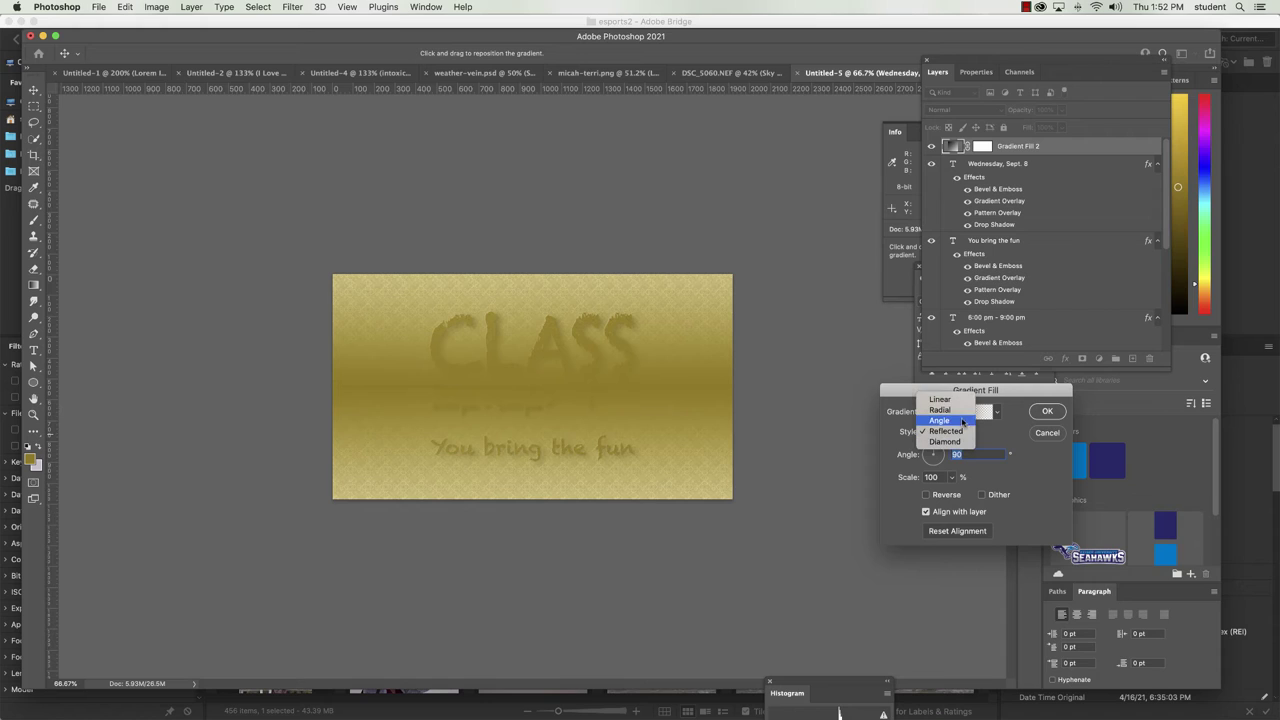
pyautogui.click(957, 411)
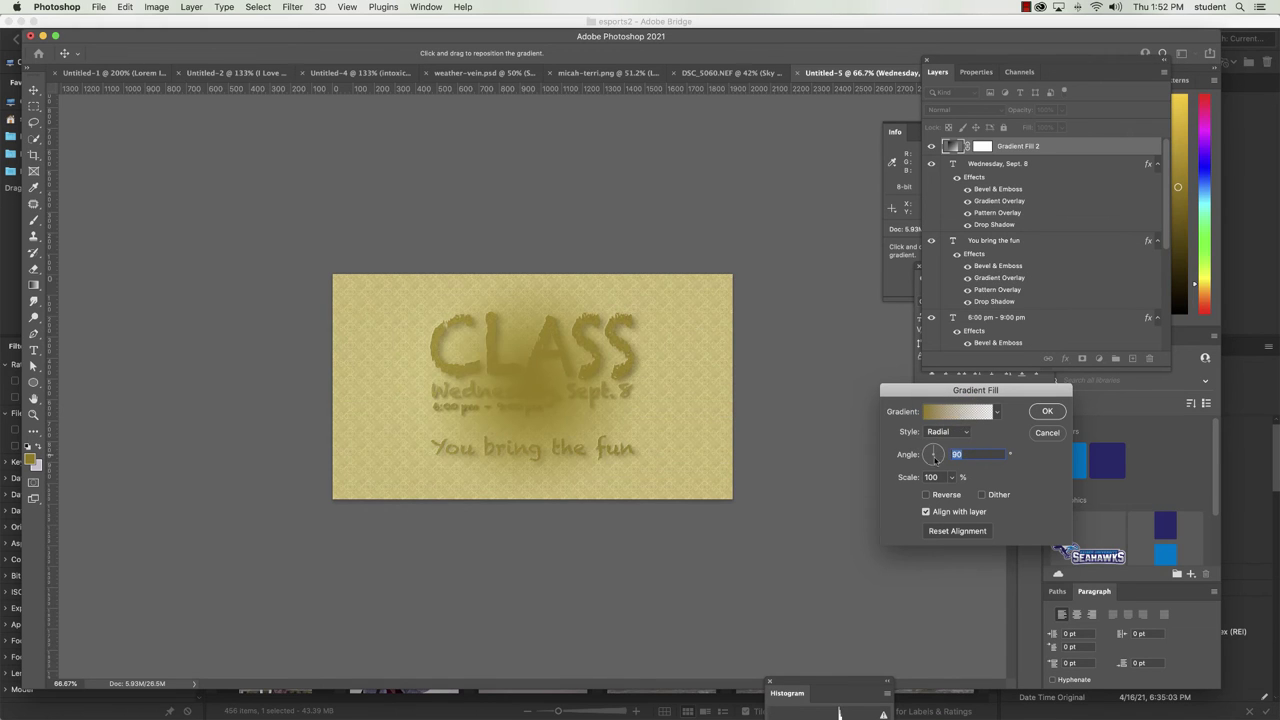
pyautogui.click(926, 495)
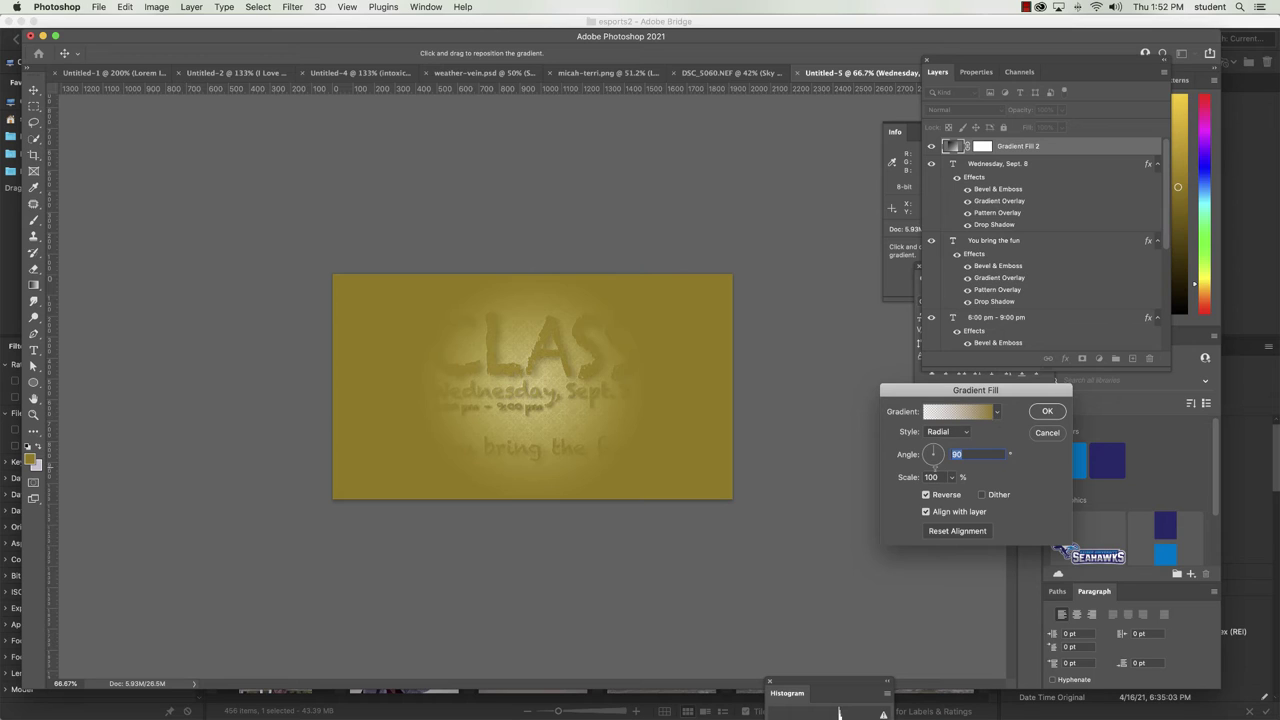
pyautogui.click(950, 479)
pyautogui.moveTo(951, 494); pyautogui.dragTo(956, 494)
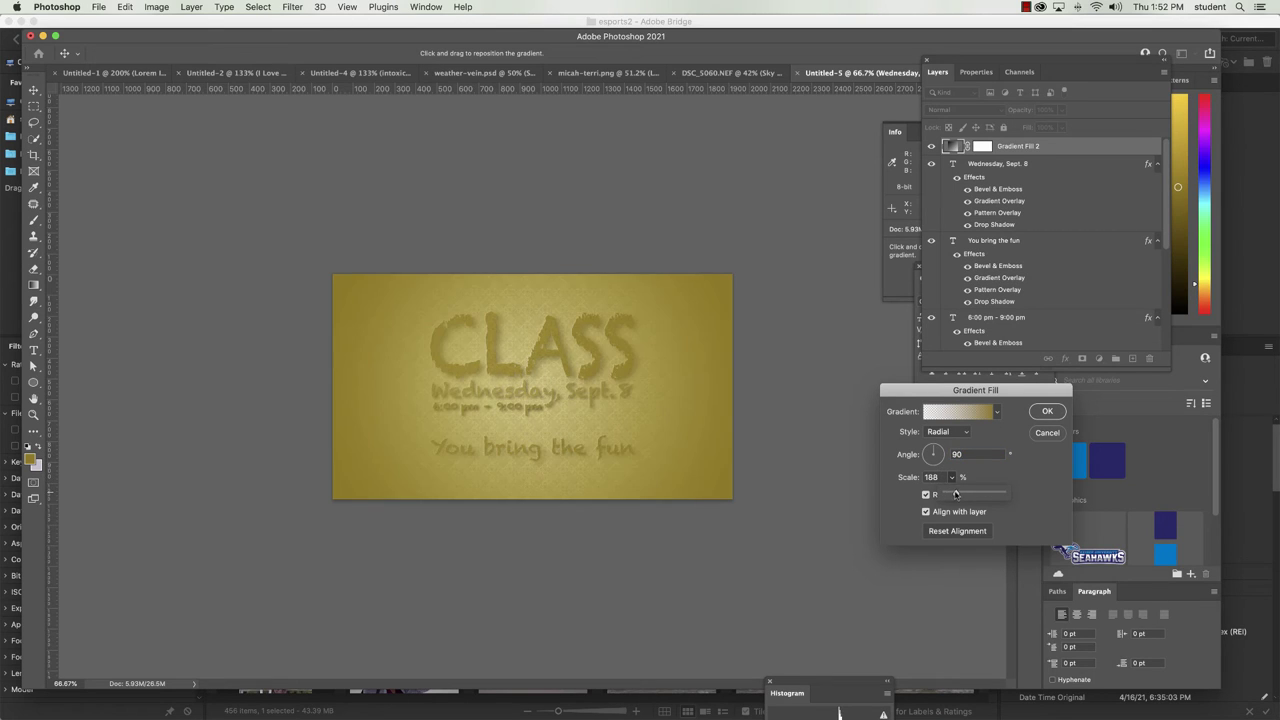
pyautogui.click(1048, 413)
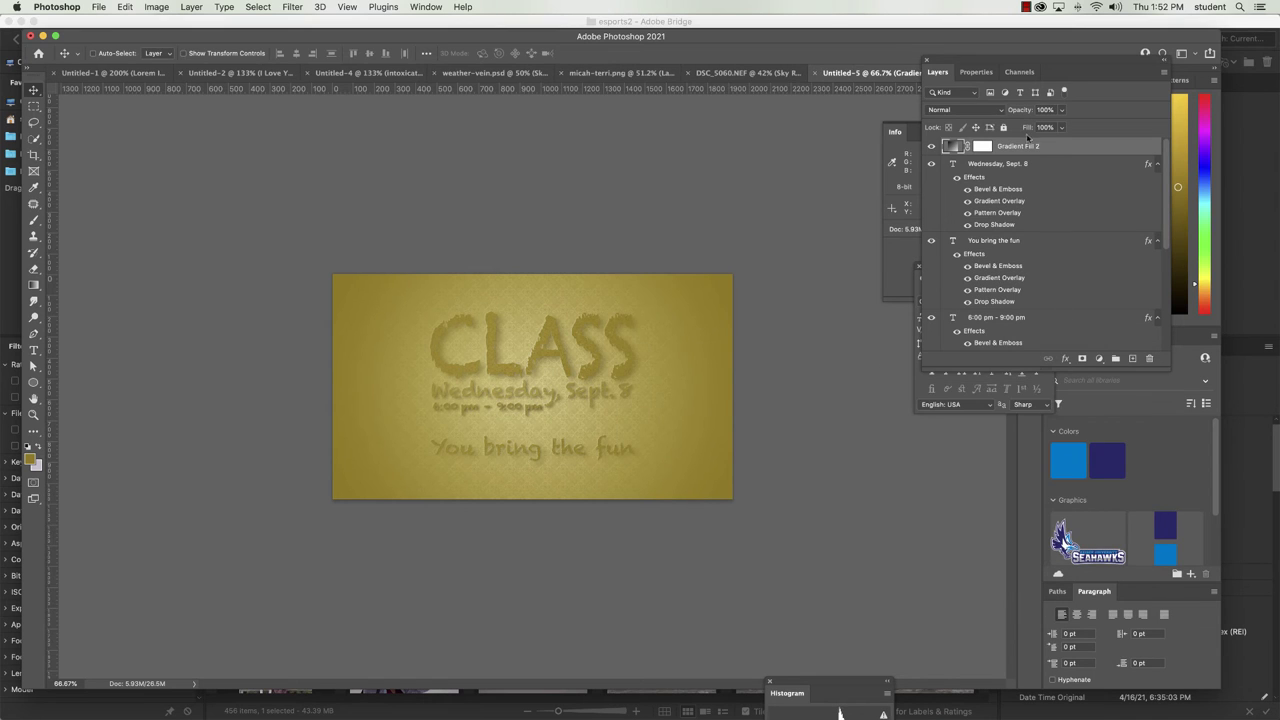
# Blend Gradient Fill 2 in Multiply mode at 16% opacity.
pyautogui.click(991, 112)
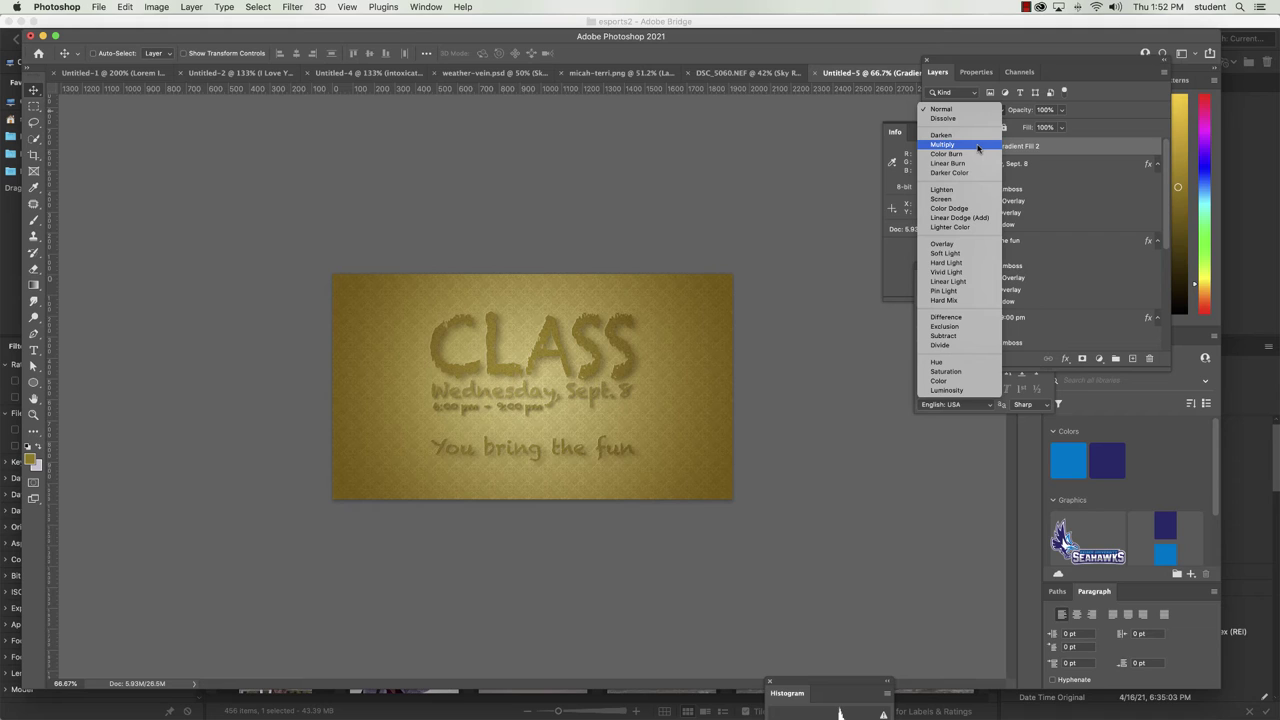
pyautogui.click(978, 148)
pyautogui.click(1061, 110)
pyautogui.moveTo(1064, 126); pyautogui.dragTo(1013, 127)
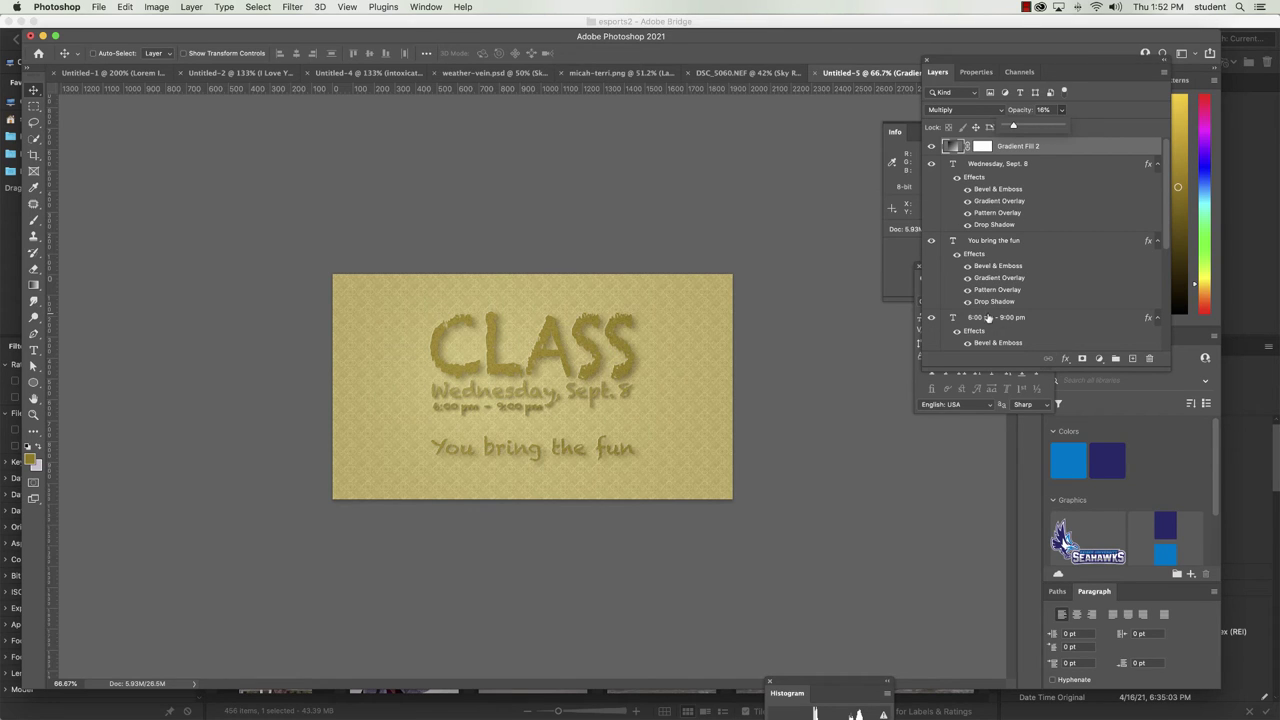
pyautogui.hotkey('alt', '[')
pyautogui.hotkey('alt', '[')
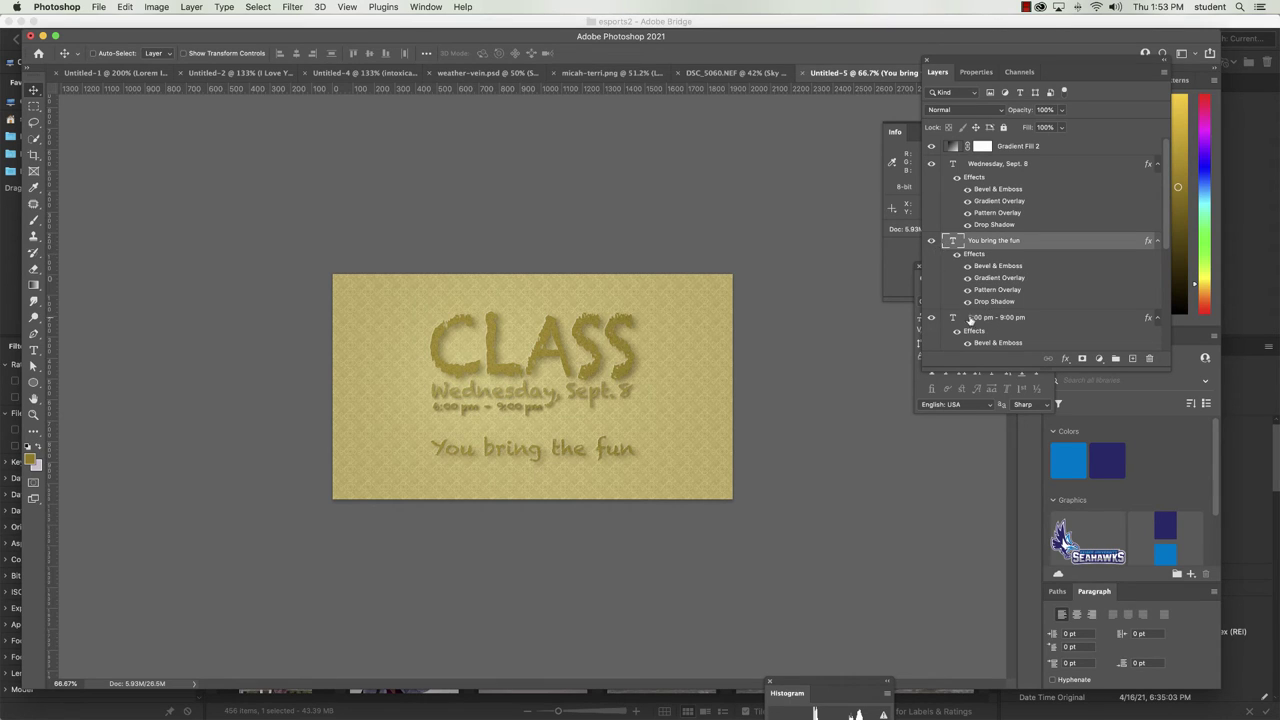
pyautogui.hotkey('alt', '[')
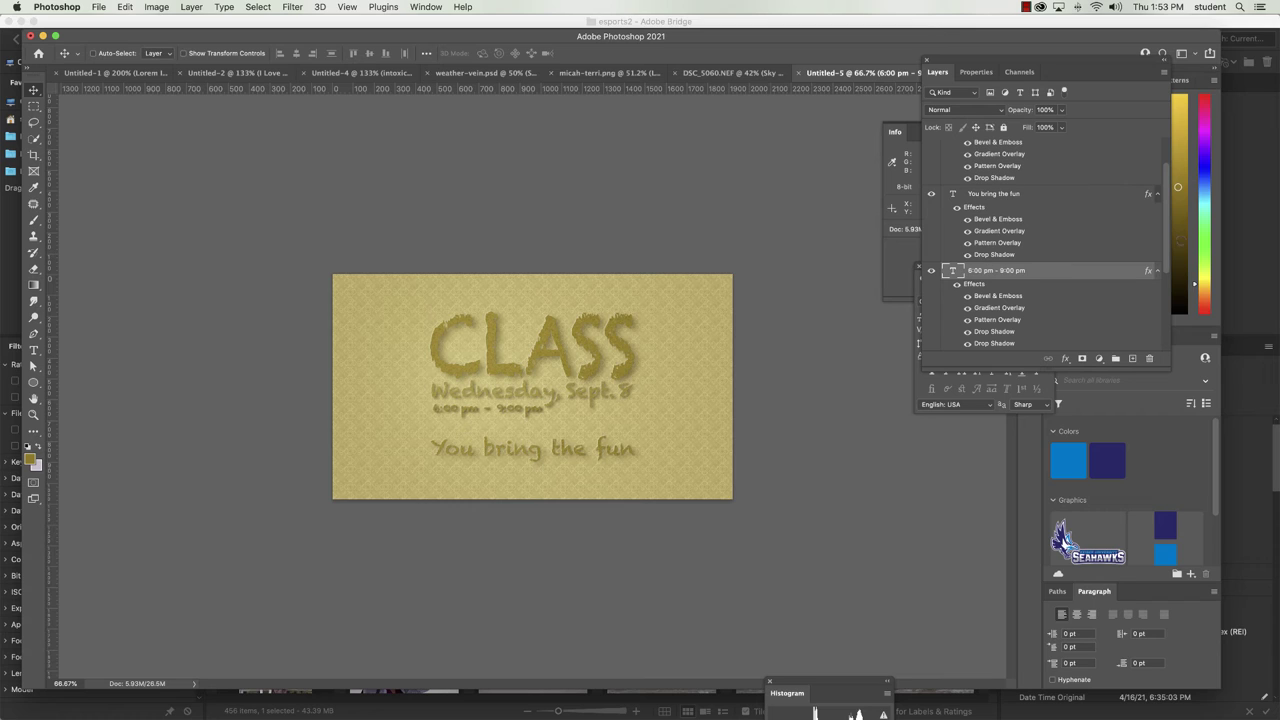
pyautogui.moveTo(1168, 256); pyautogui.dragTo(1166, 215)
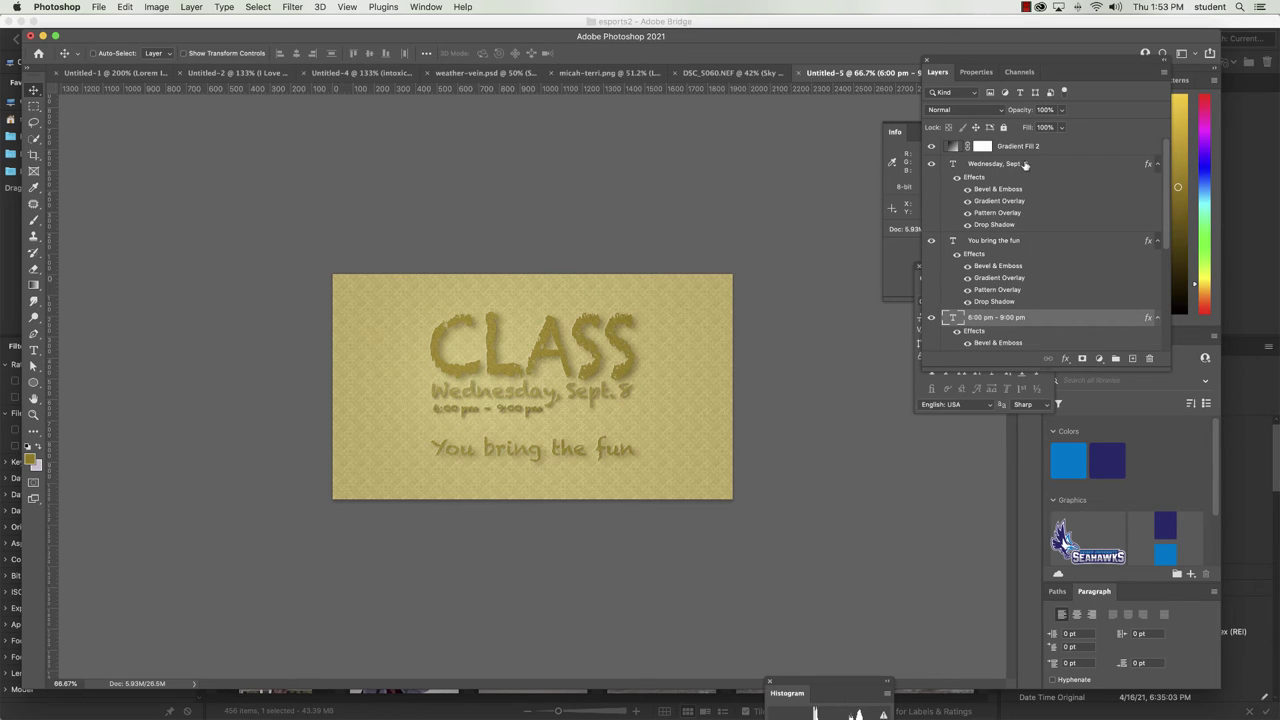
pyautogui.click(1025, 163)
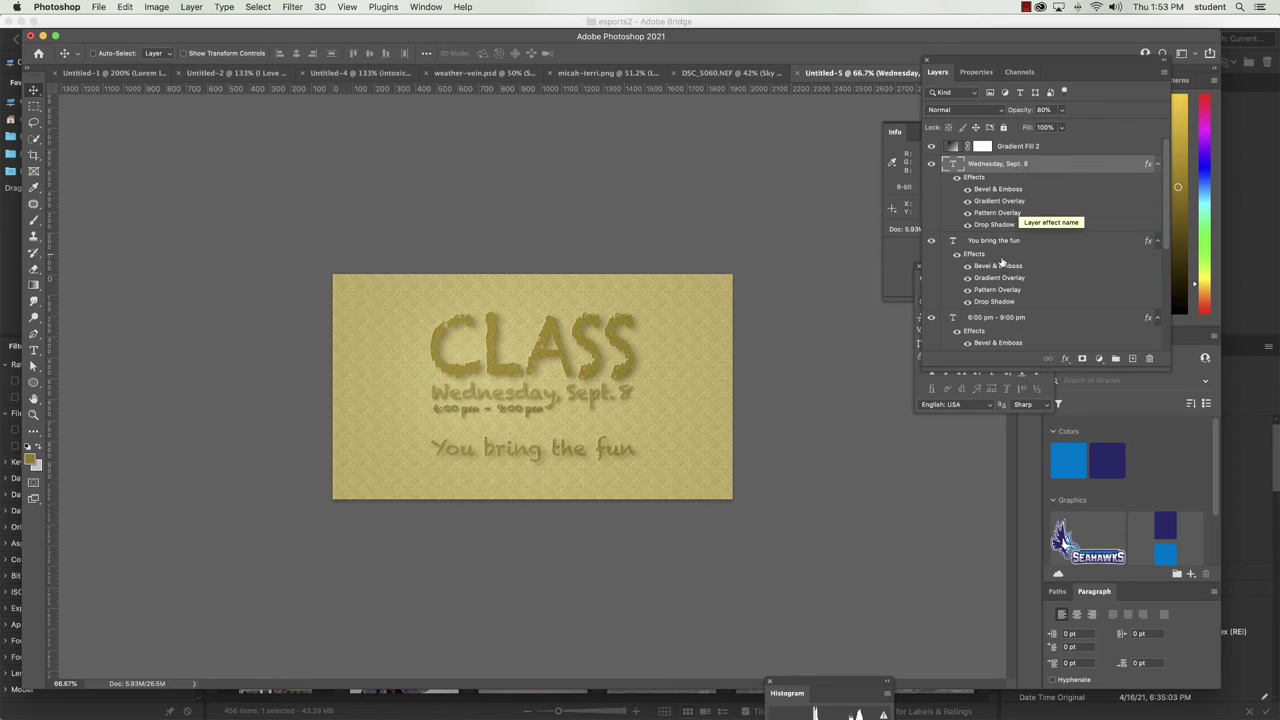
pyautogui.click(986, 318)
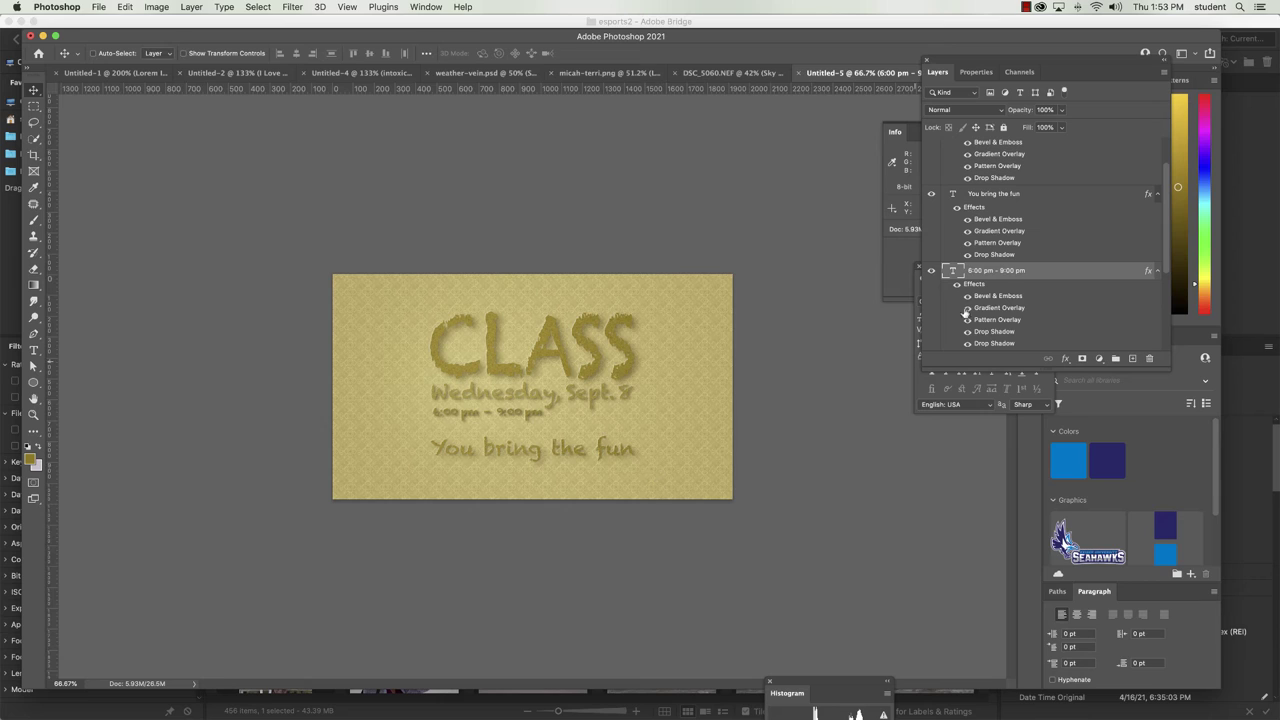
# Try hues 78 and 63 for the CLASS text colour, settling on hue 33 (94570c).
pyautogui.scroll(2, 1166, 210)
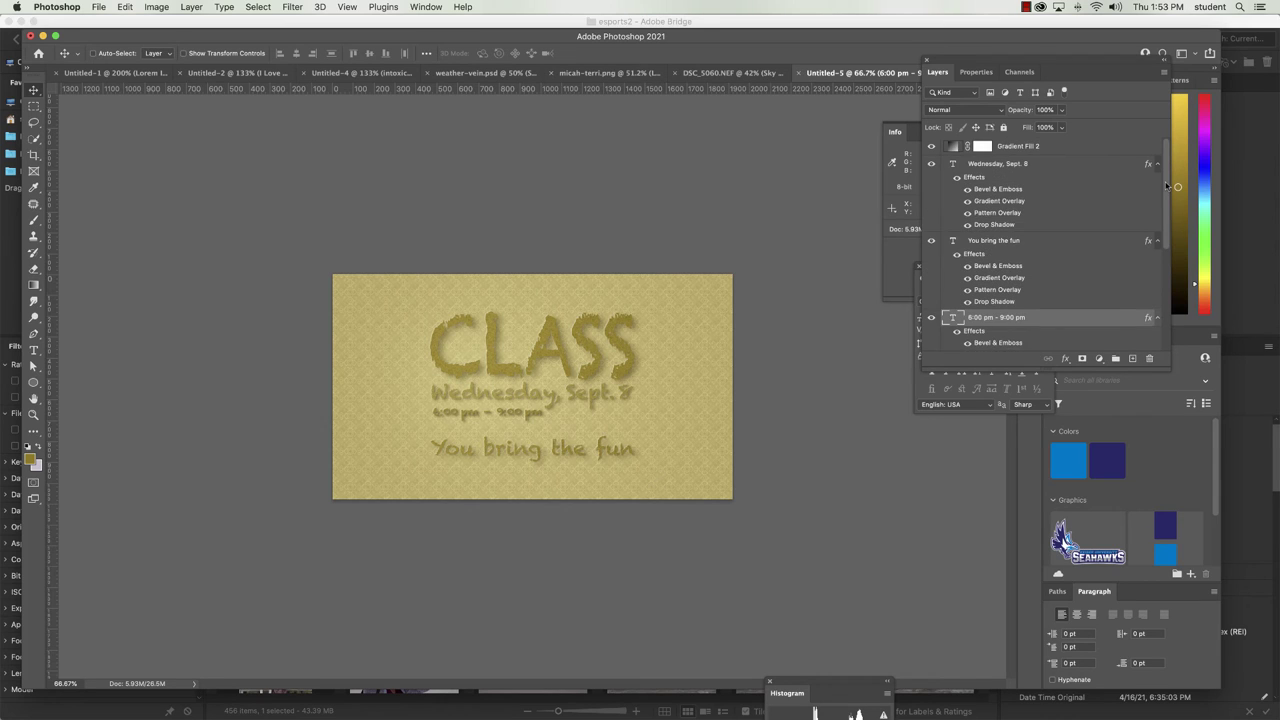
pyautogui.scroll(-5, 1166, 185)
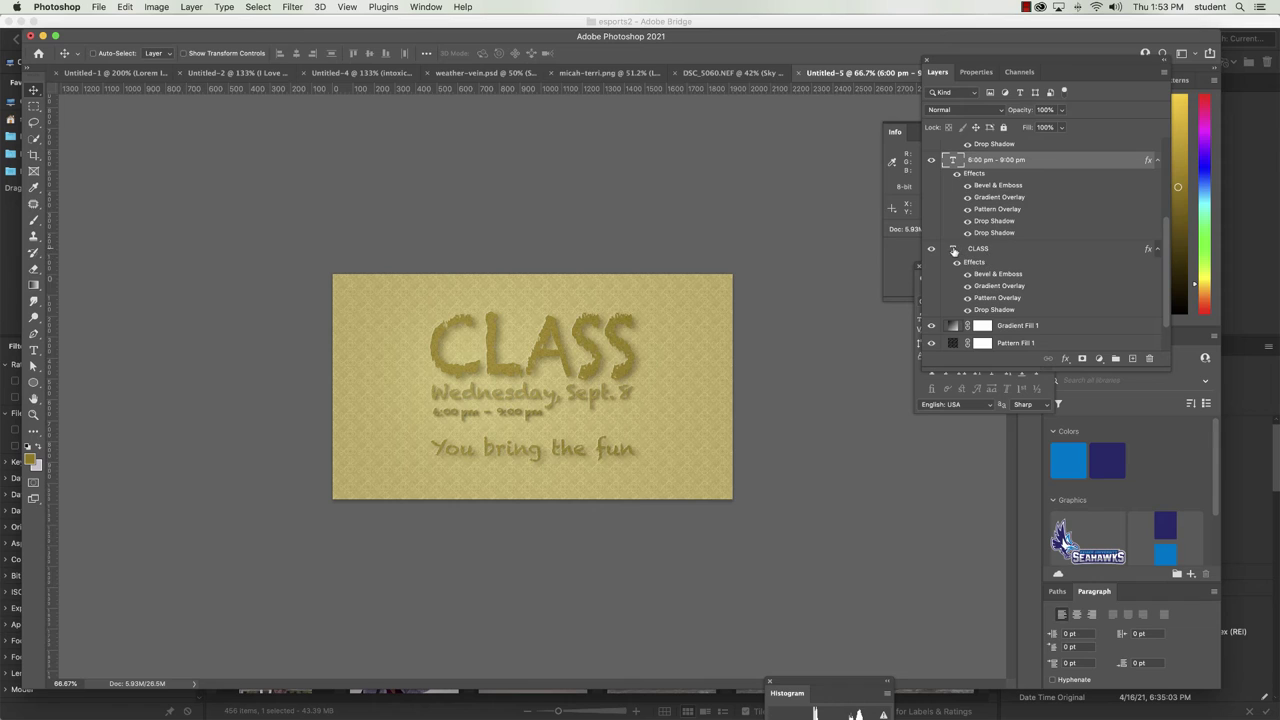
pyautogui.doubleClick(953, 248)
pyautogui.click(530, 53)
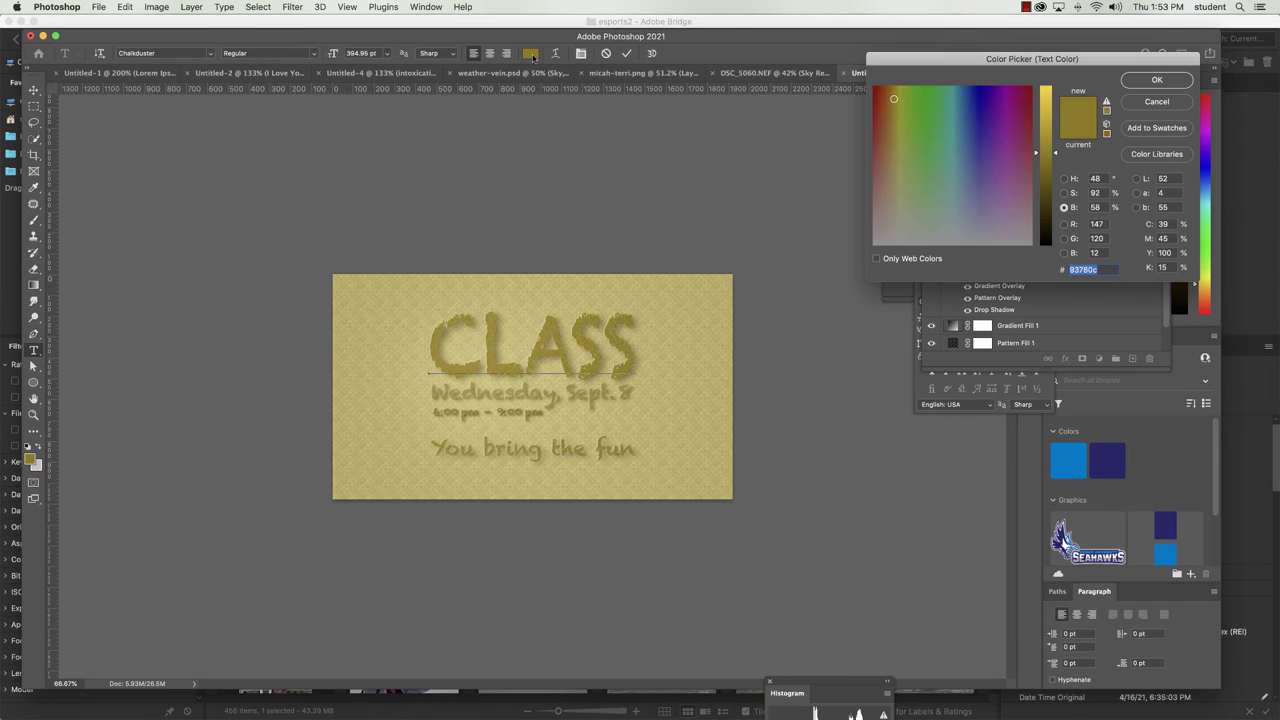
pyautogui.click(1104, 177)
pyautogui.write('7')
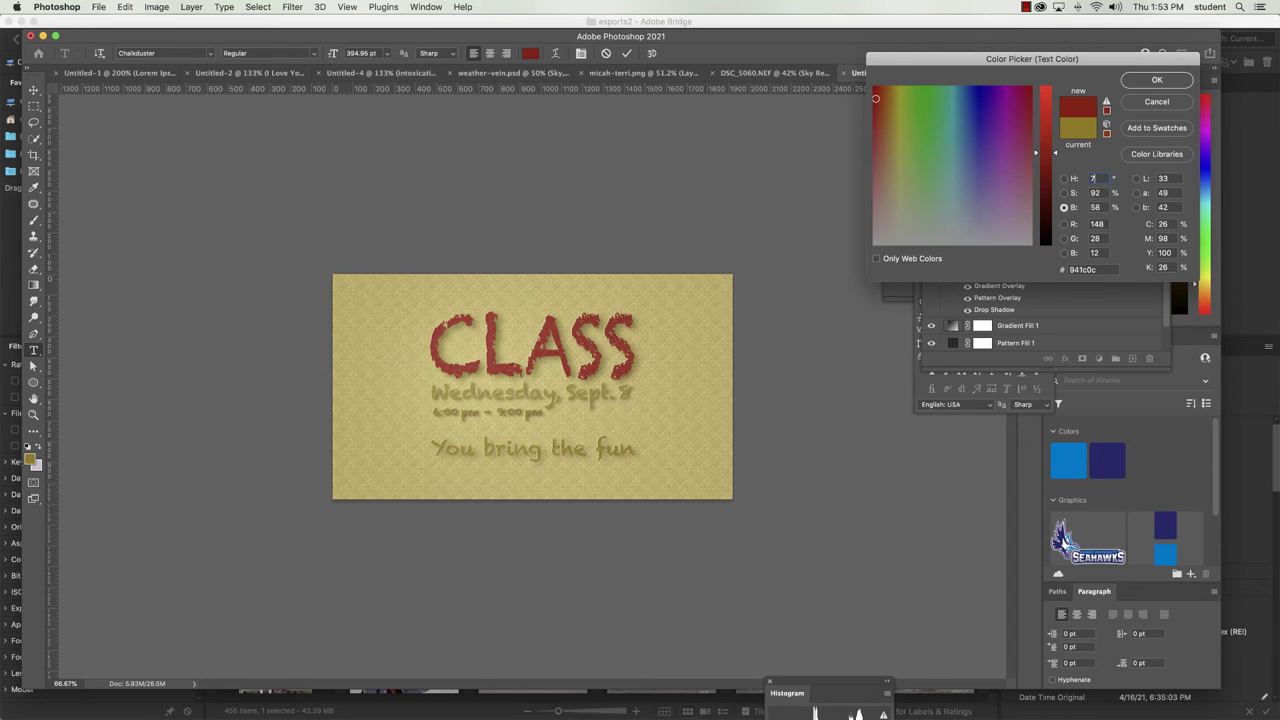
pyautogui.write('8')
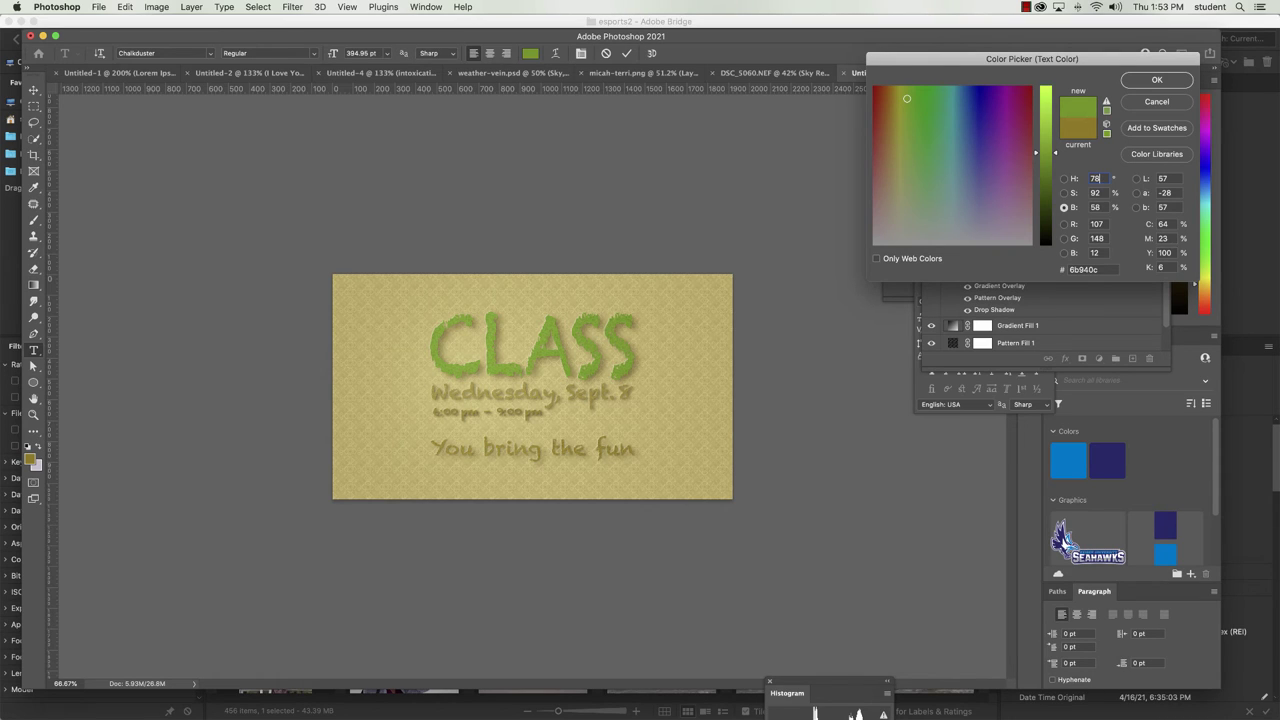
pyautogui.press('super+z')
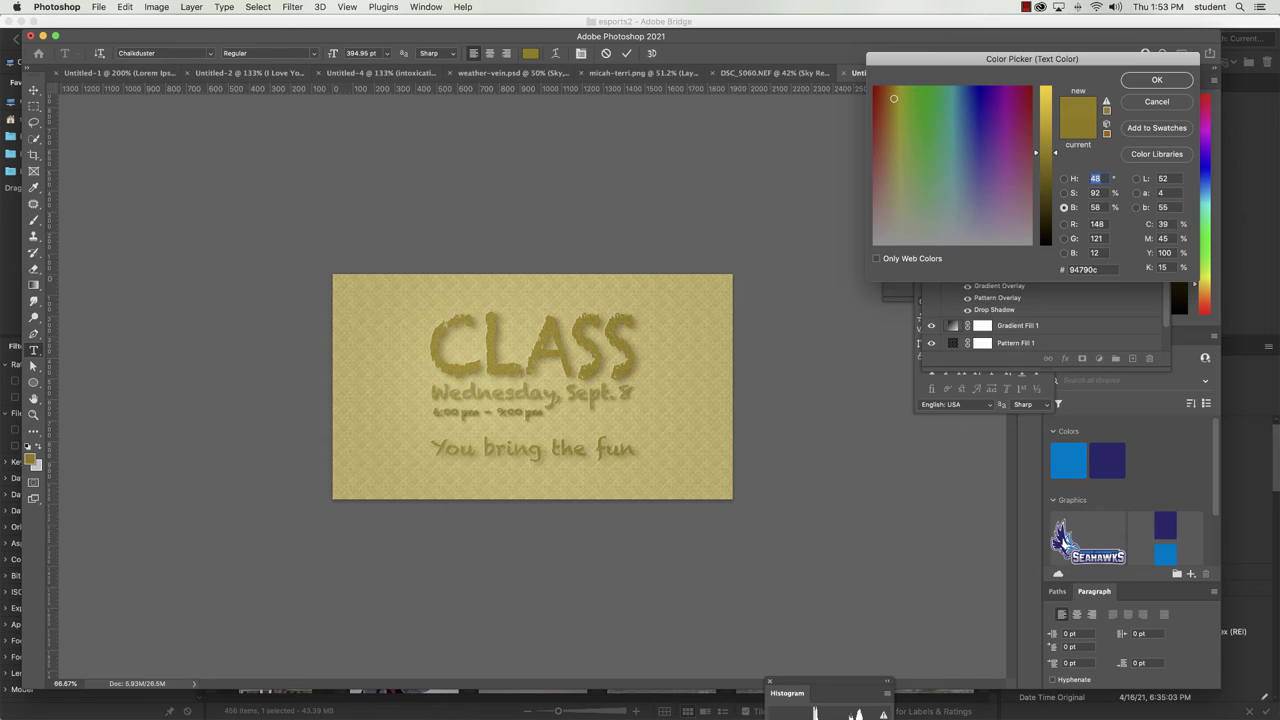
pyautogui.write('63')
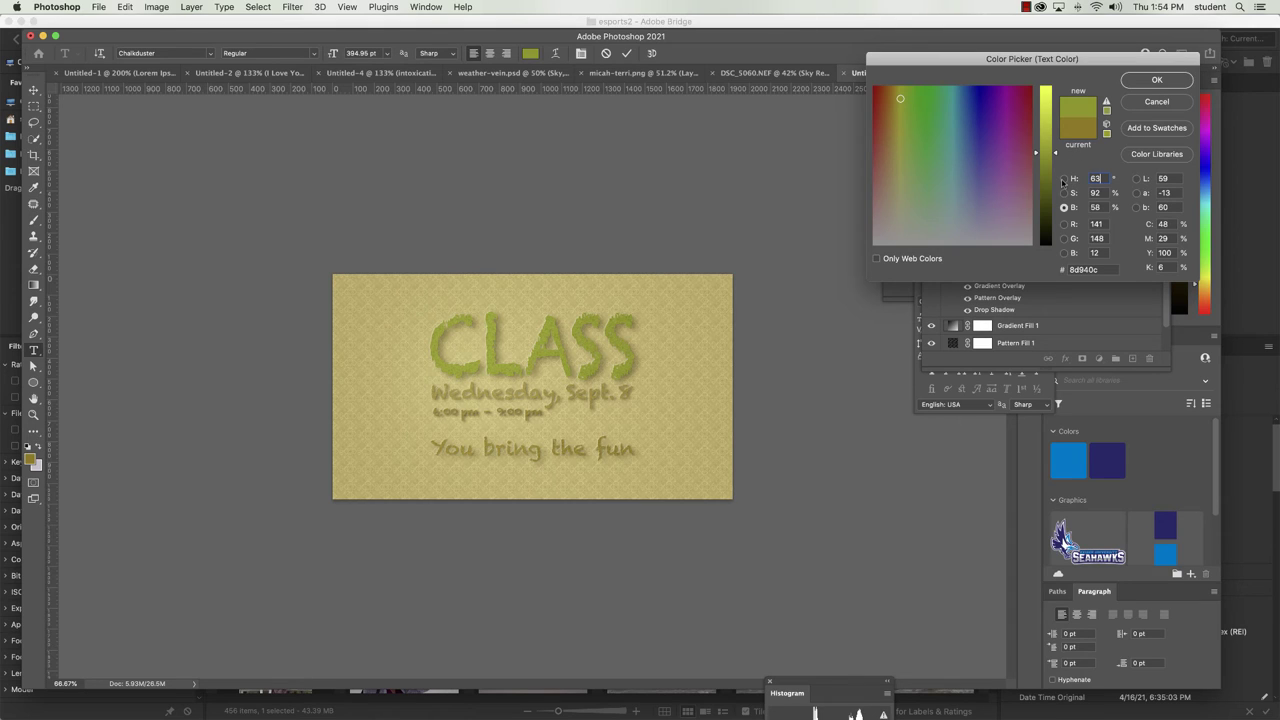
pyautogui.press('super+z')
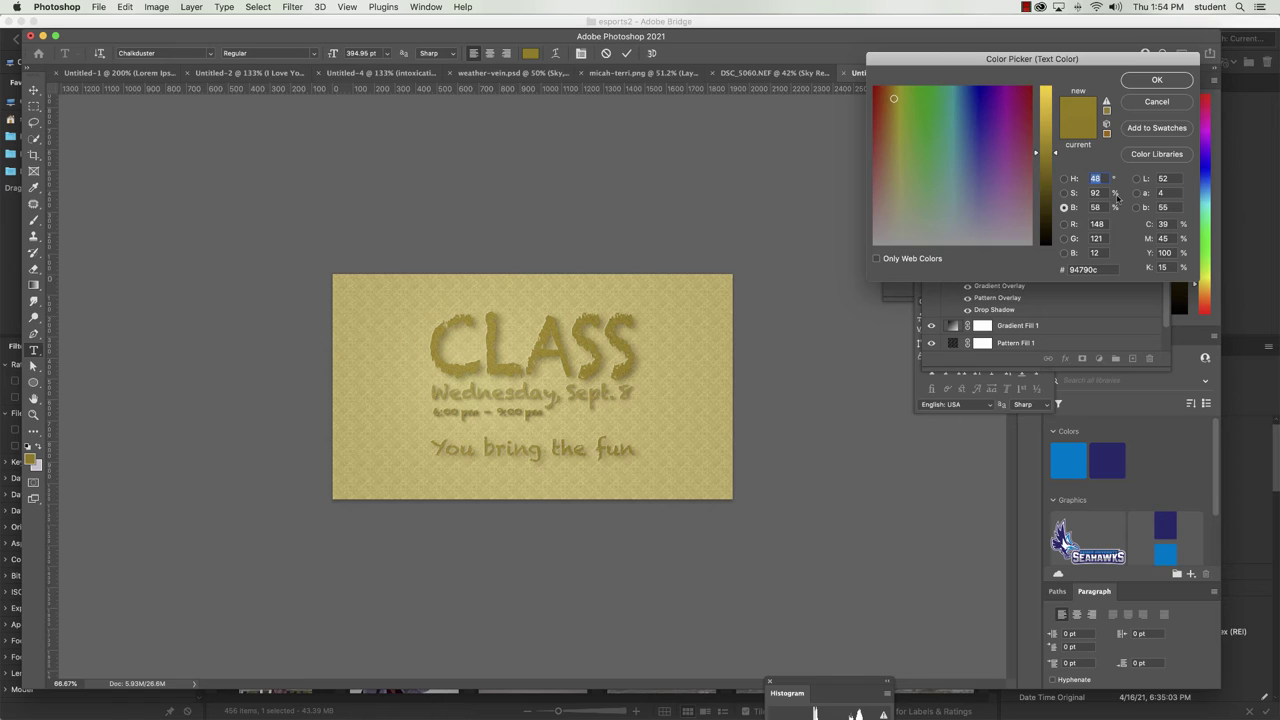
pyautogui.write('33')
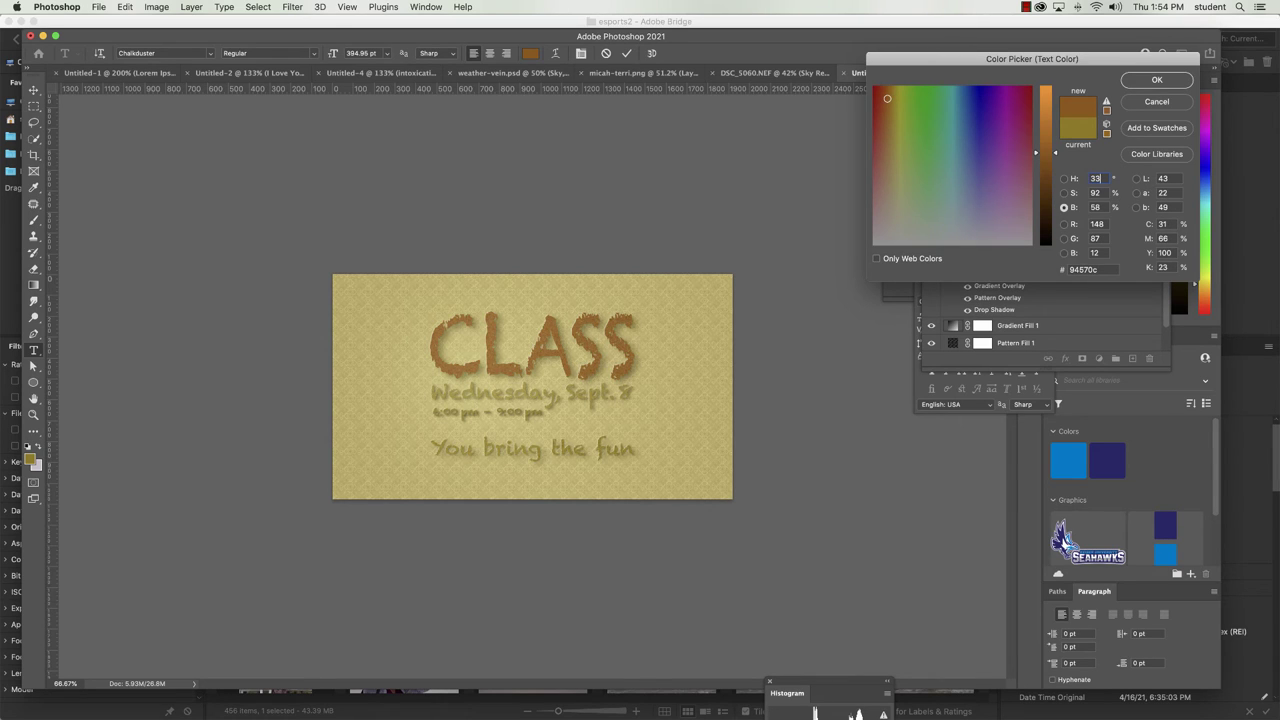
# Confirm the 94570c brown as CLASS's text colour.
pyautogui.click(1157, 80)
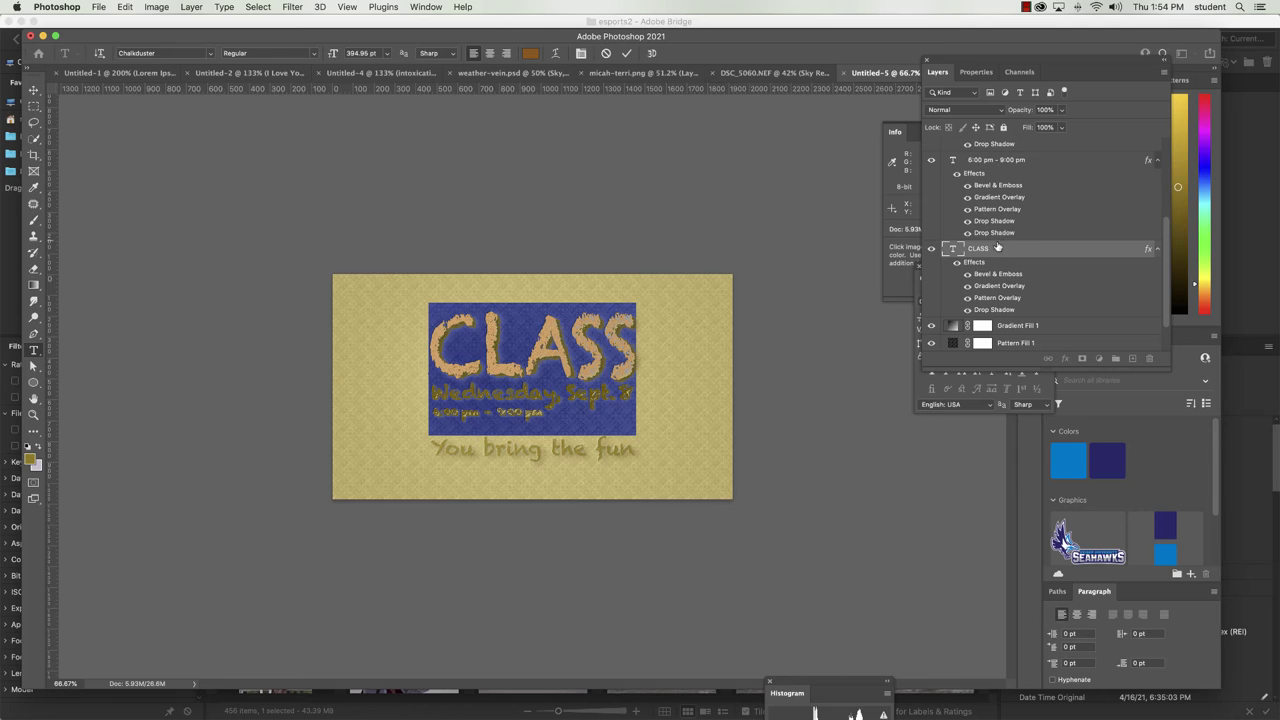
pyautogui.click(530, 53)
pyautogui.press('super+c')
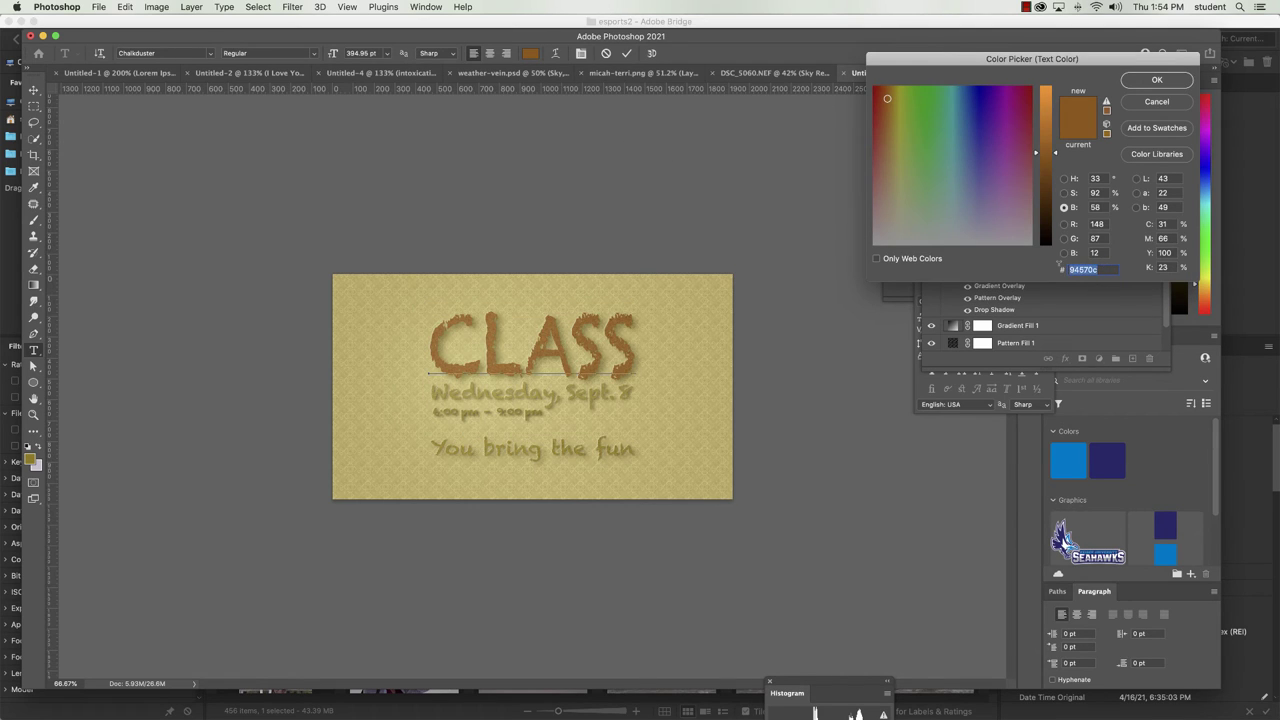
pyautogui.click(1177, 82)
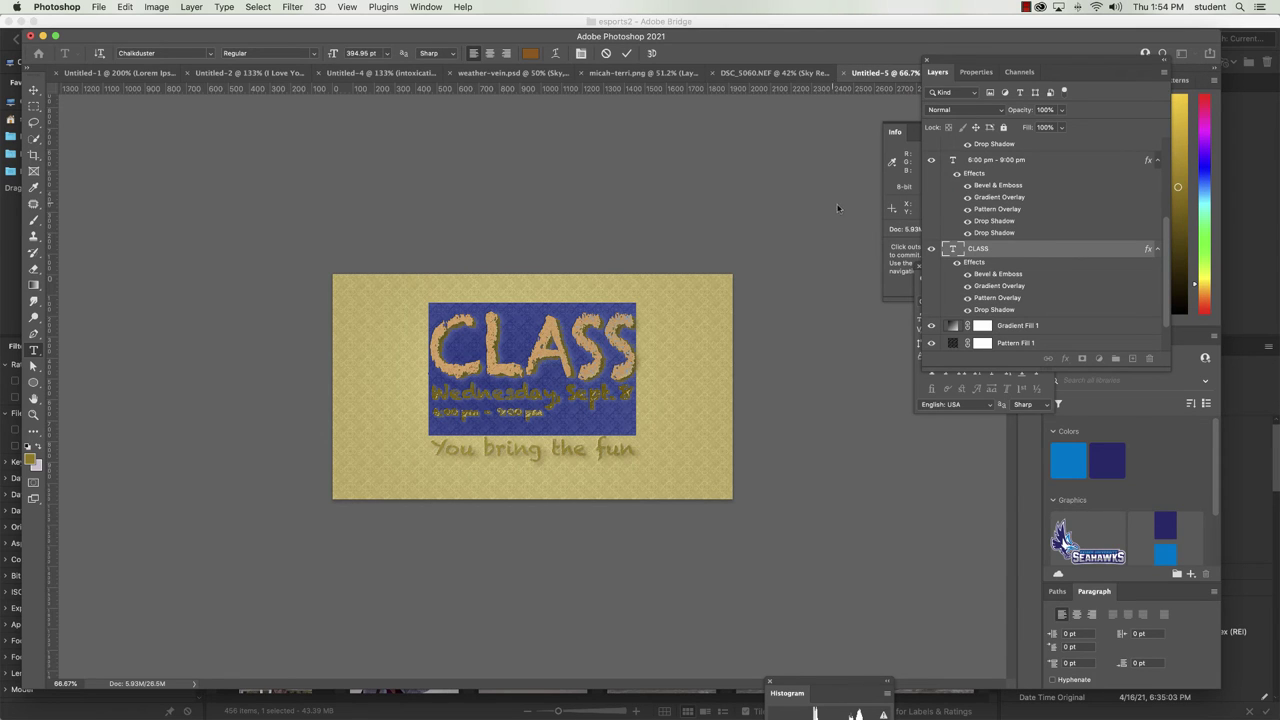
pyautogui.moveTo(1170, 238); pyautogui.dragTo(1166, 155)
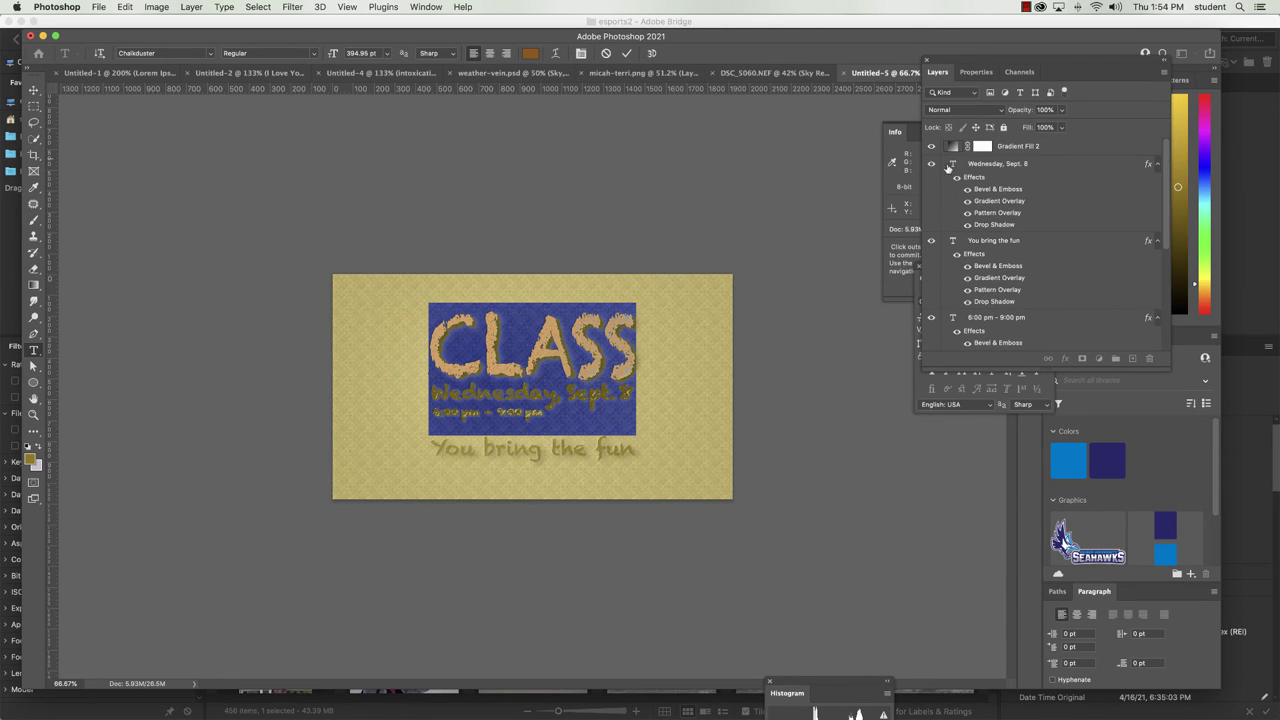
# Colour the 'You bring the fun' tagline text with the same 94570c brown.
pyautogui.click(953, 241)
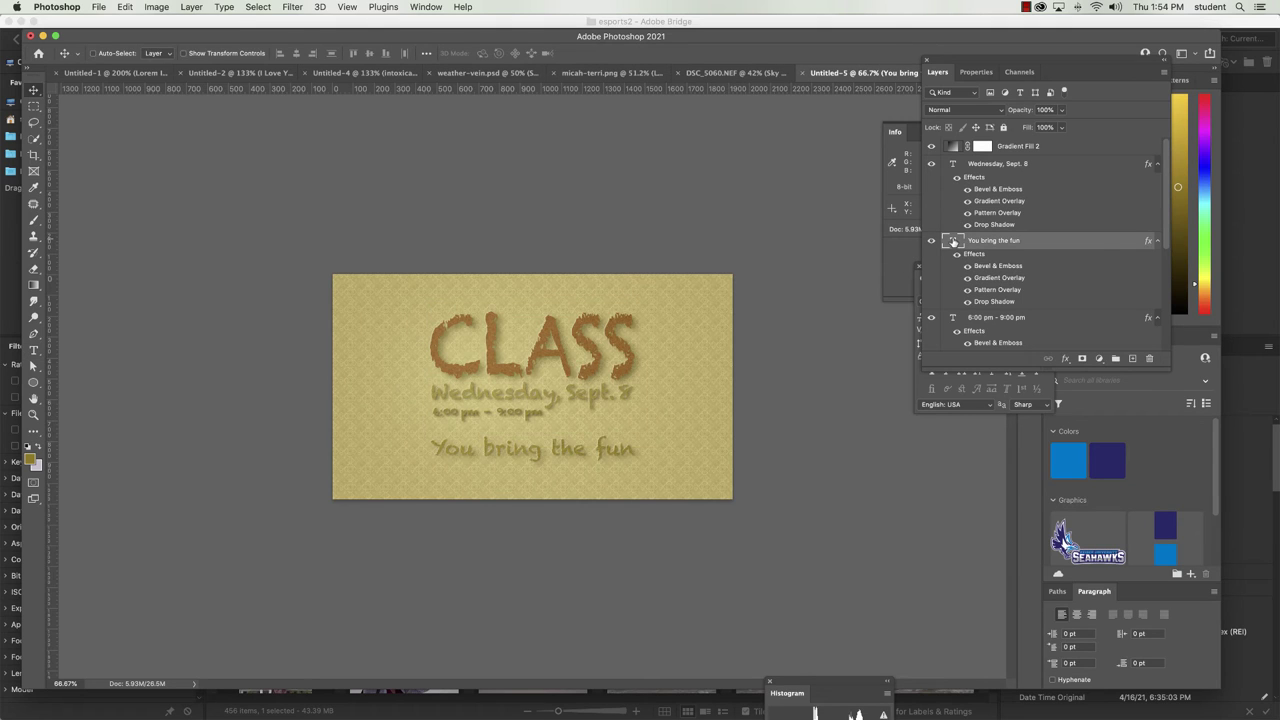
pyautogui.doubleClick(953, 241)
pyautogui.click(533, 54)
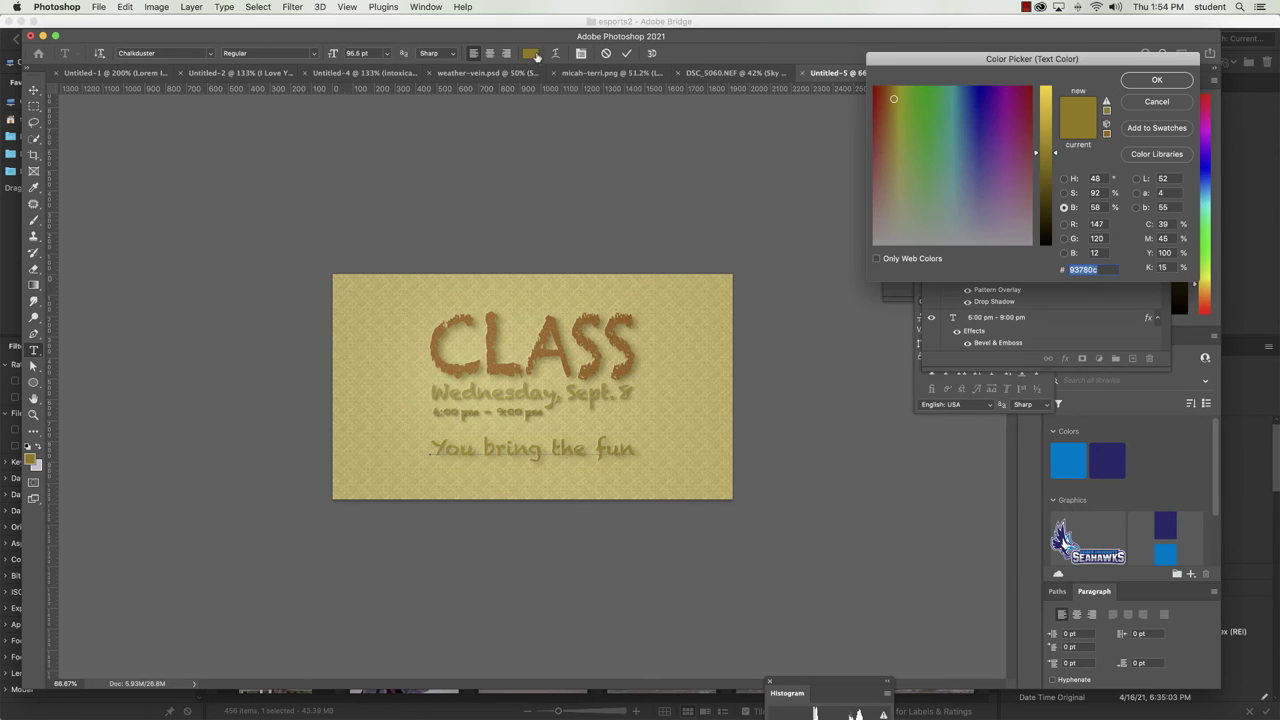
pyautogui.press('super+v')
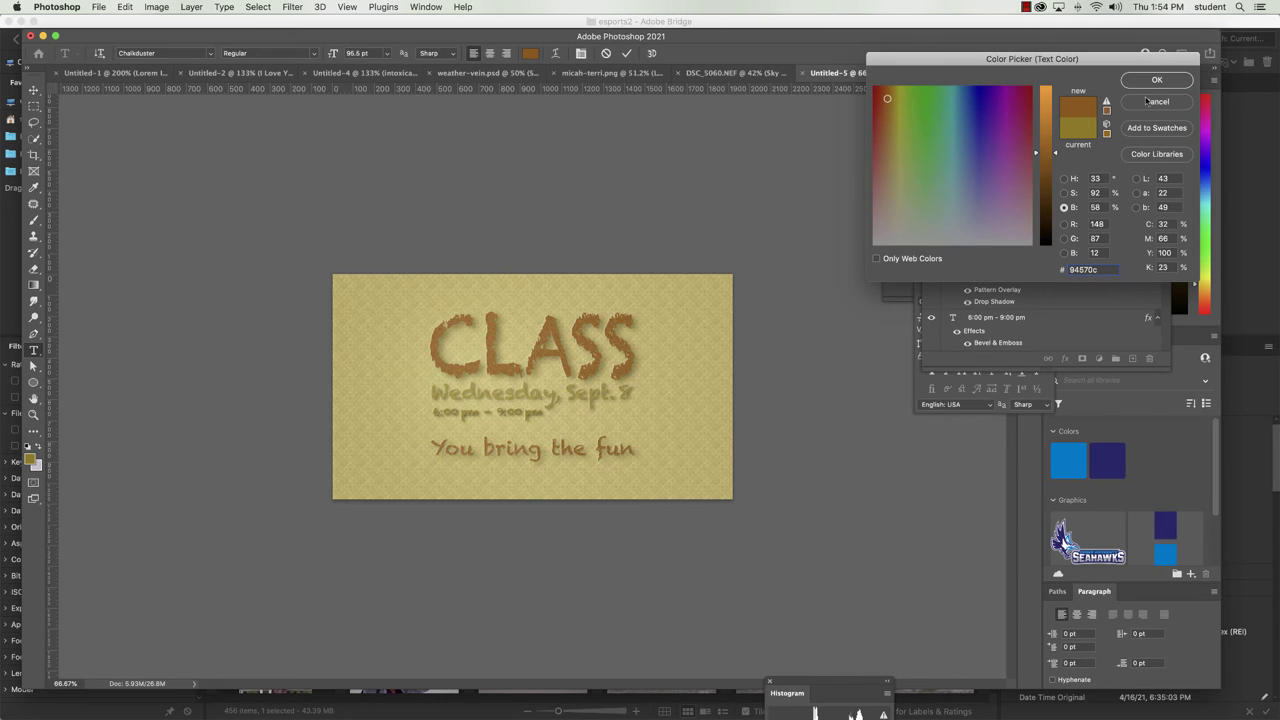
pyautogui.click(1157, 80)
pyautogui.click(33, 89)
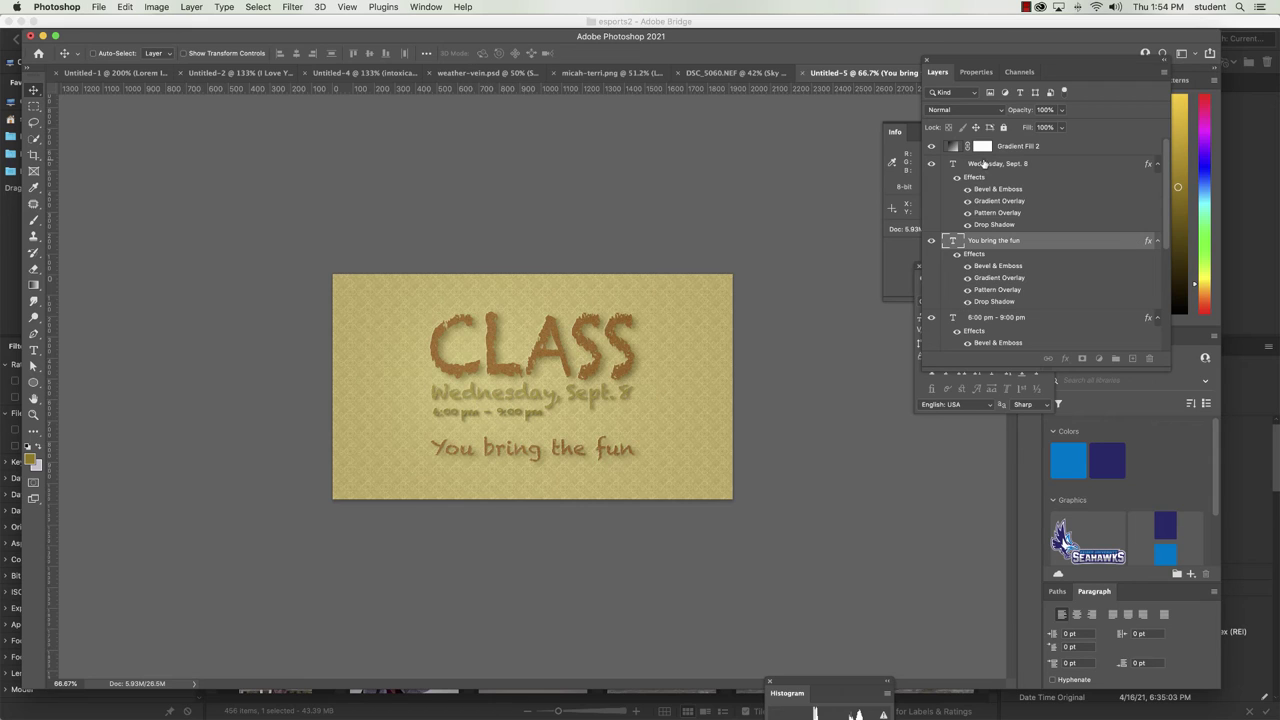
# Scale the Wednesday, Sept. 8 line down to about 72%.
pyautogui.click(983, 164)
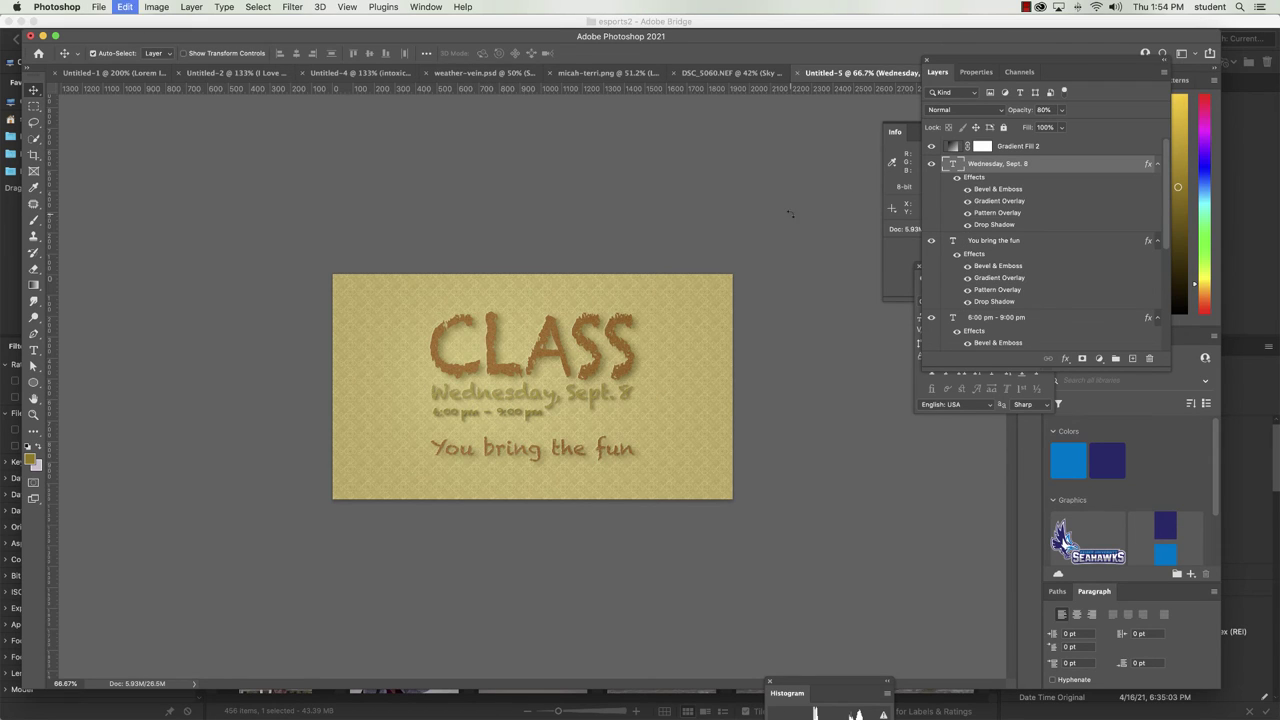
pyautogui.press('super+t')
pyautogui.moveTo(430, 412); pyautogui.dragTo(486, 402)
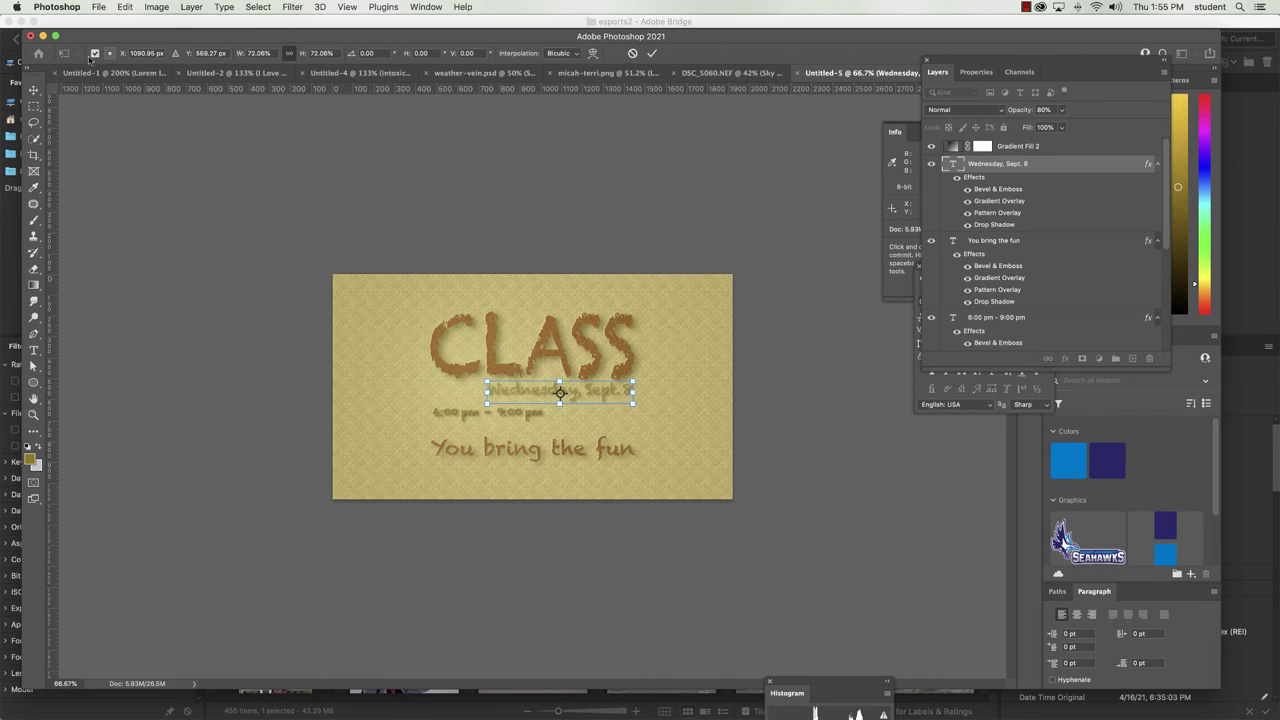
pyautogui.click(35, 91)
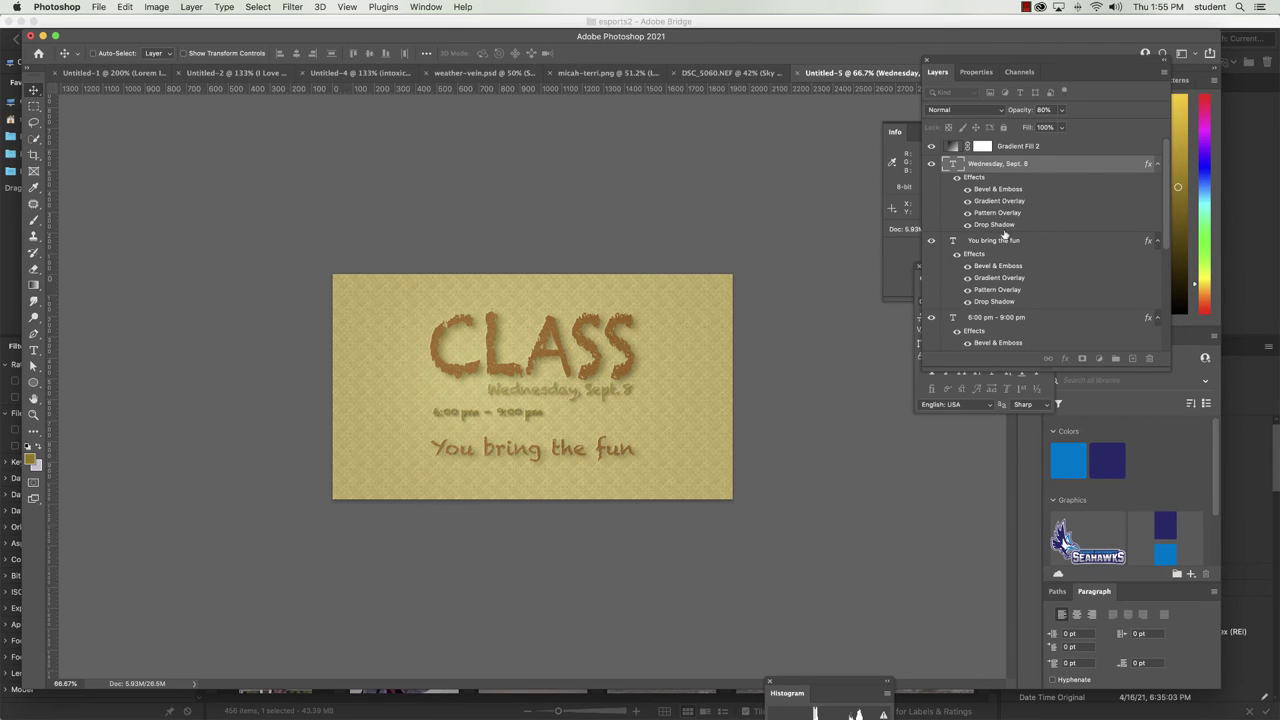
# Move the 6:00 pm - 9:00 pm line right, under the date.
pyautogui.click(980, 318)
pyautogui.moveTo(520, 414); pyautogui.dragTo(607, 410)
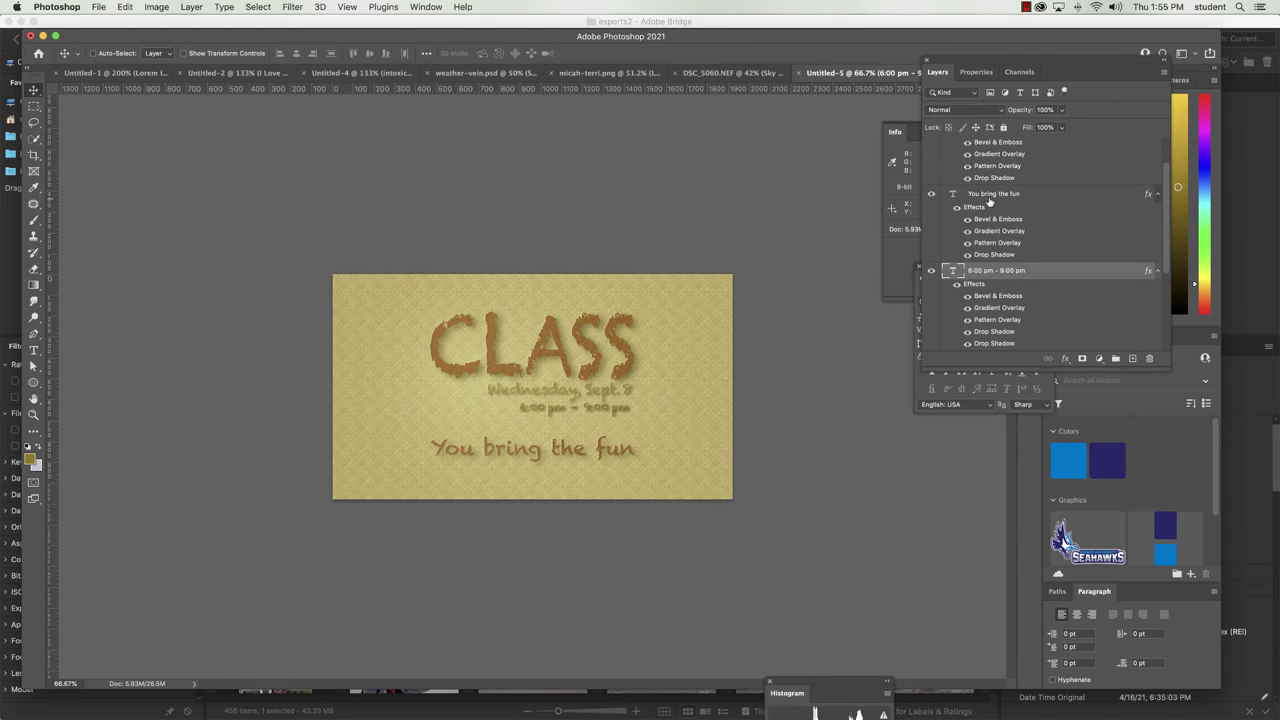
pyautogui.scroll(2, 1166, 237)
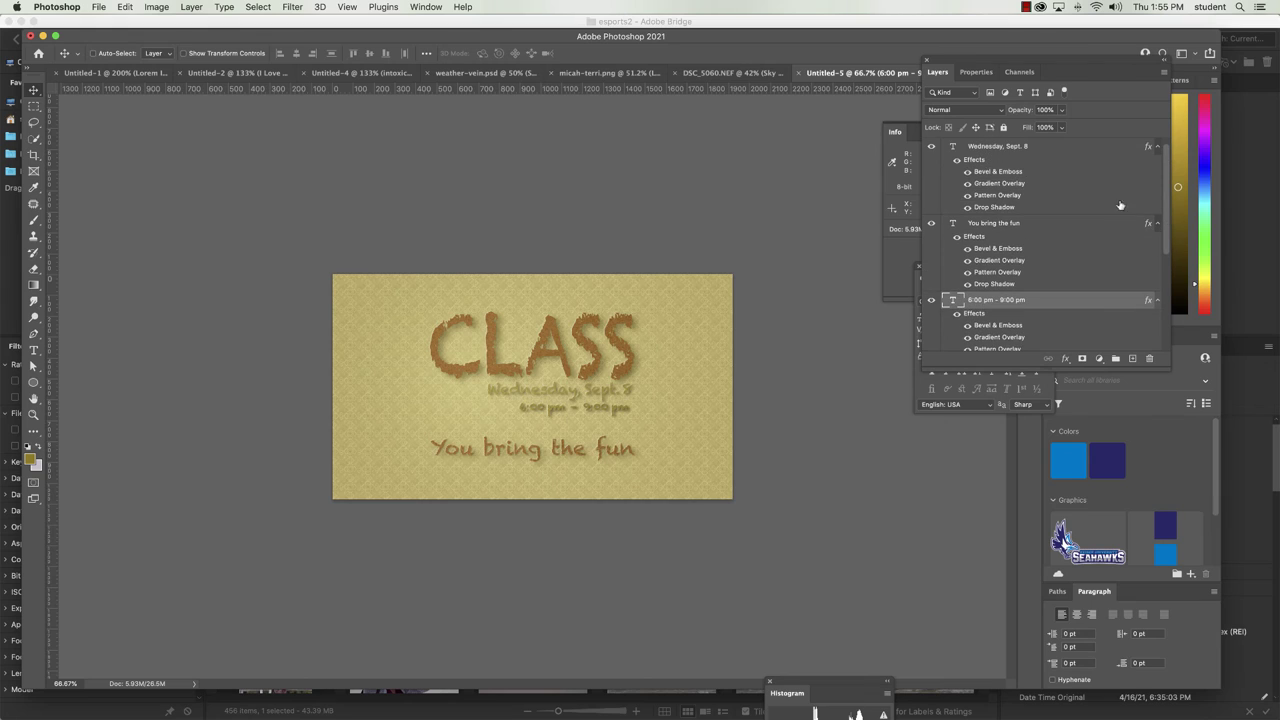
pyautogui.click(1014, 150)
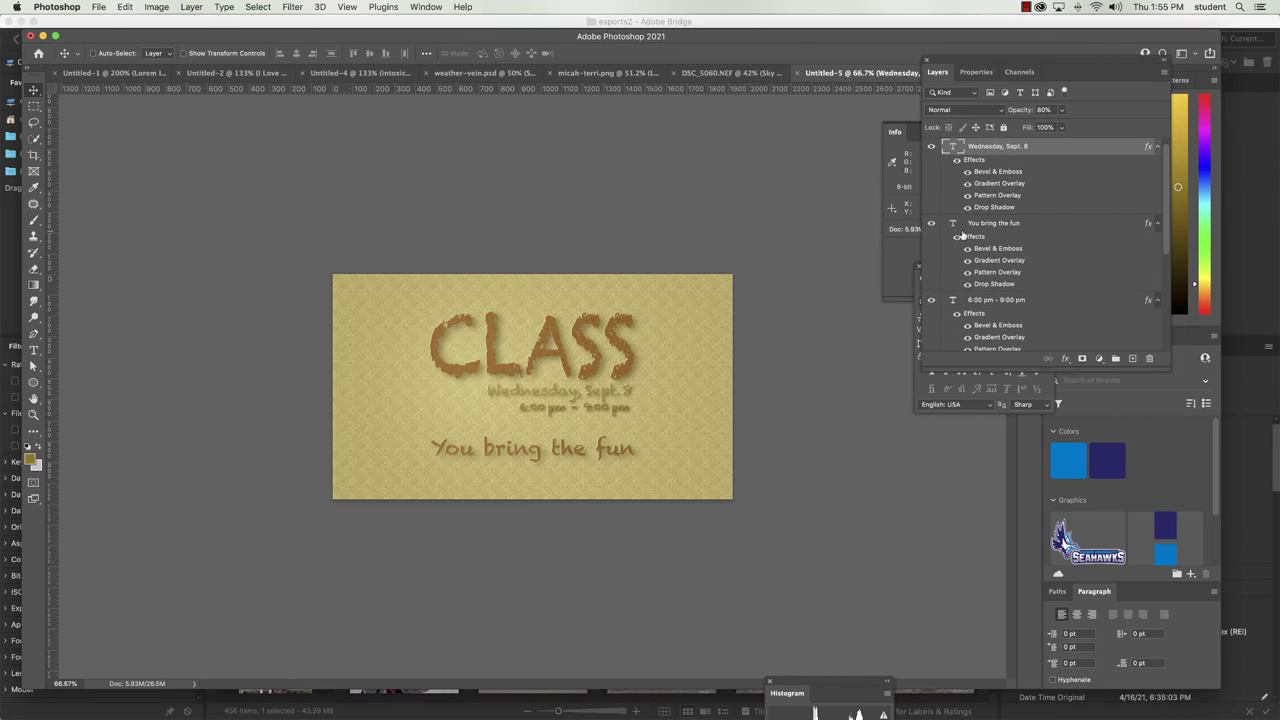
pyautogui.click(983, 300)
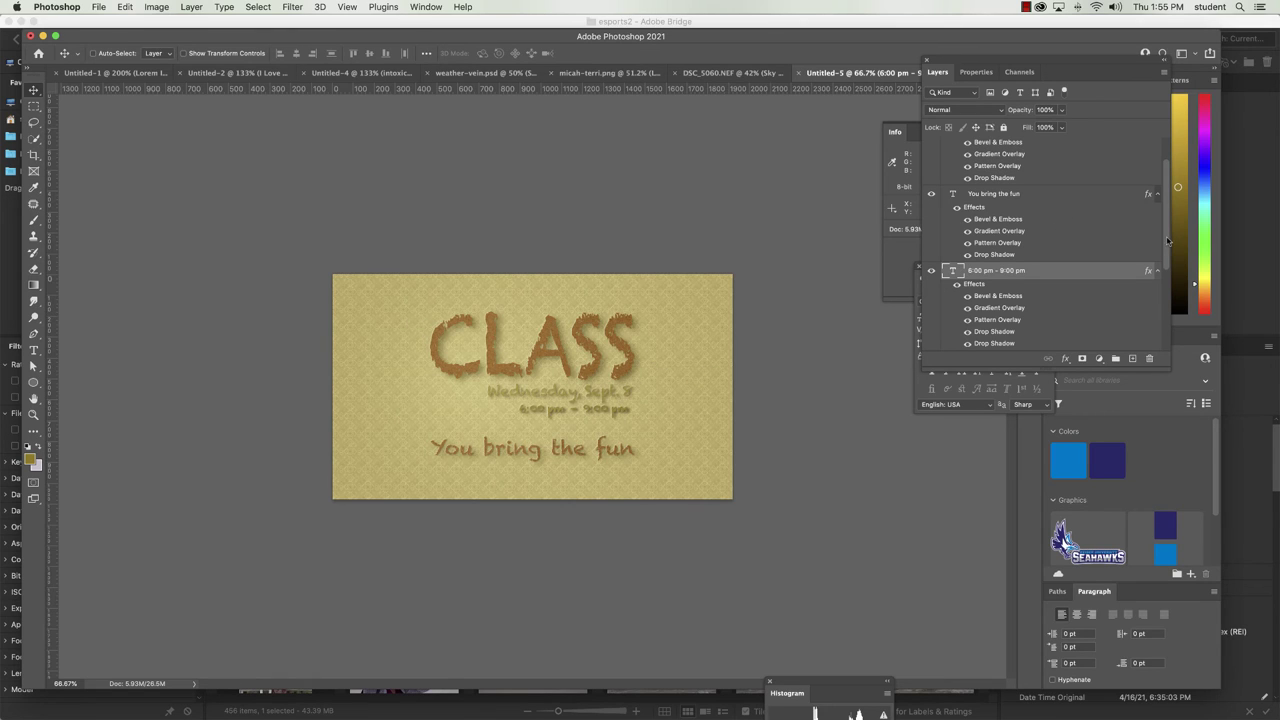
# Select the text layers from Wednesday, Sept. 8 down to CLASS and shift them right together.
pyautogui.moveTo(1167, 240); pyautogui.dragTo(1166, 165)
pyautogui.click(1025, 152)
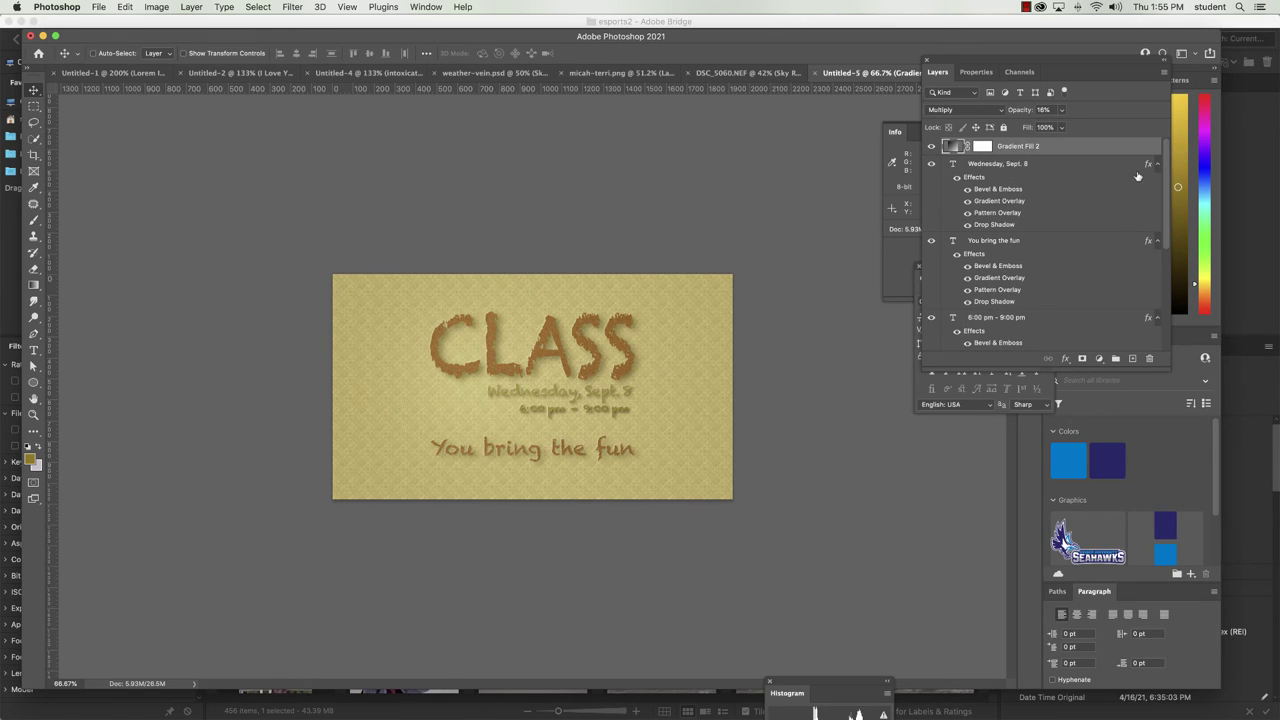
pyautogui.click(1033, 167)
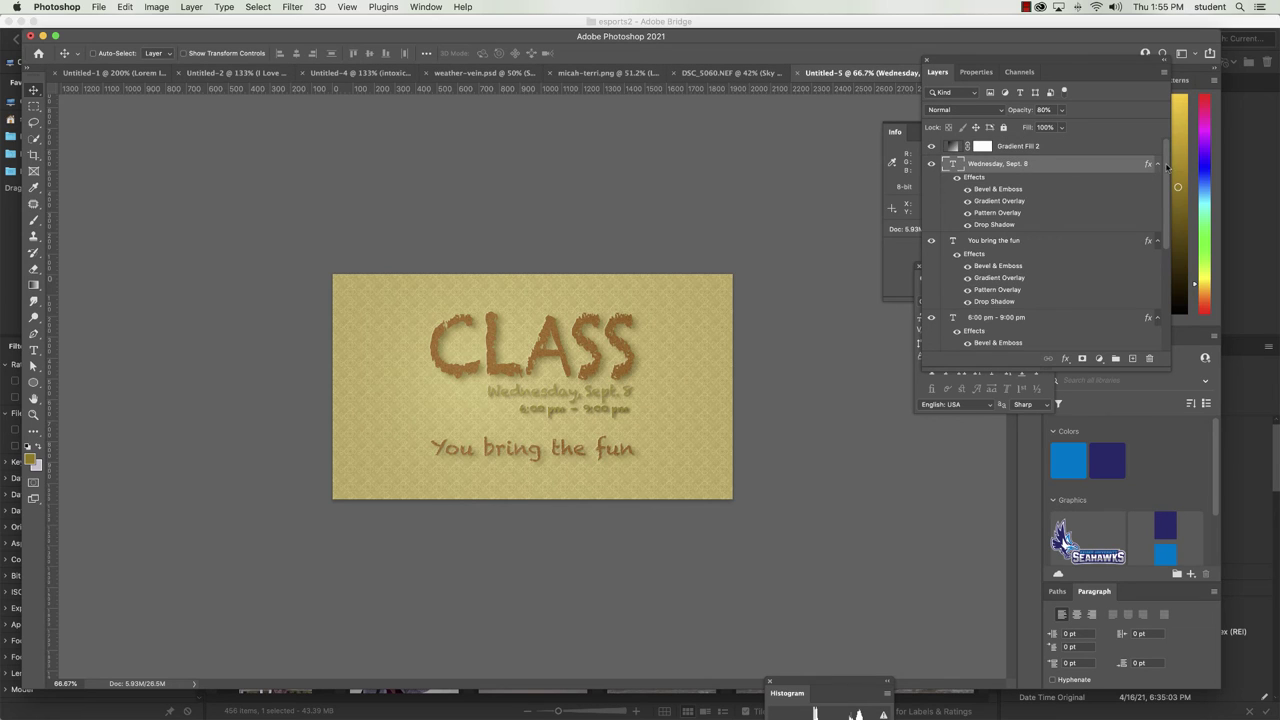
pyautogui.moveTo(1166, 167); pyautogui.dragTo(1158, 259)
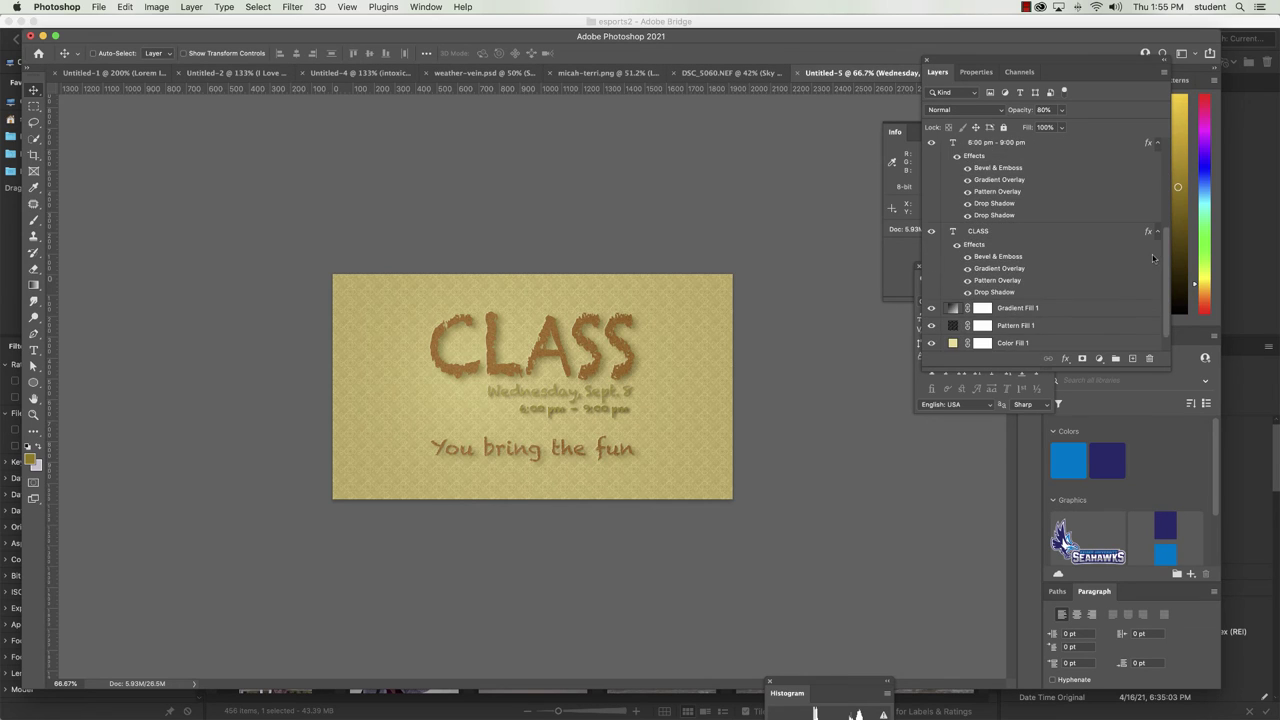
pyautogui.keyDown('shift'); pyautogui.click(981, 232); pyautogui.keyUp('shift')
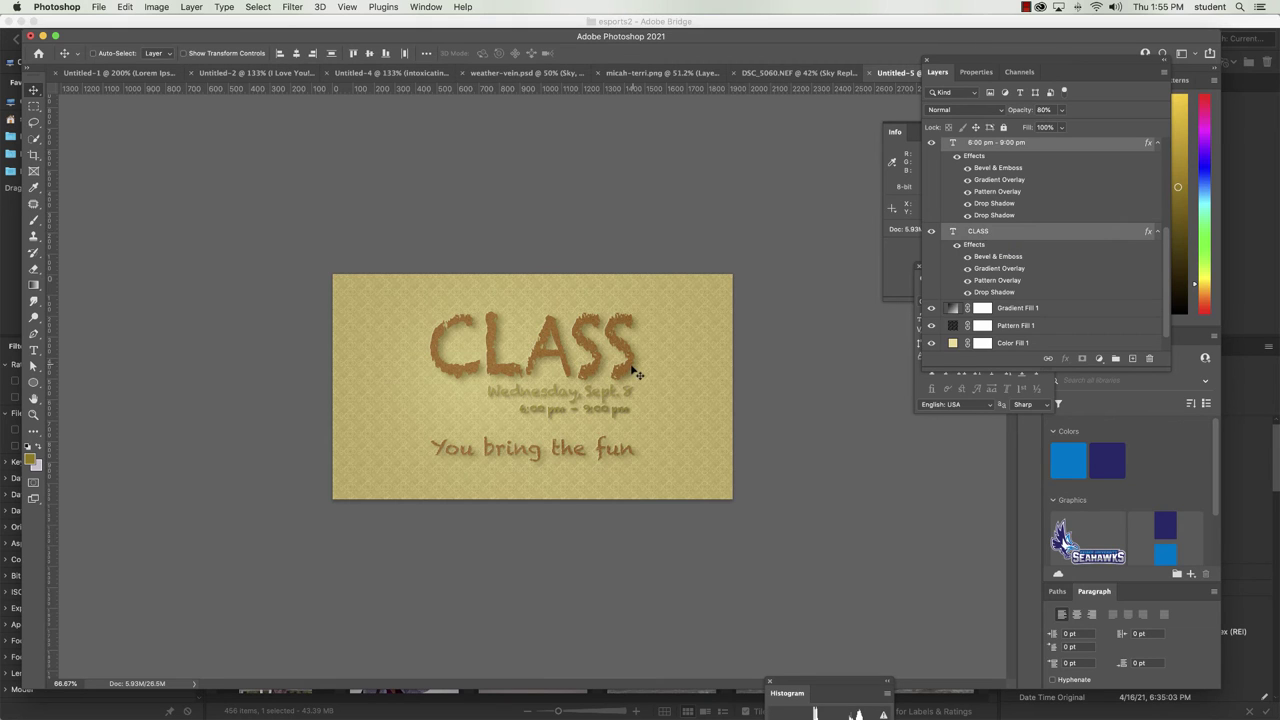
pyautogui.moveTo(640, 366); pyautogui.dragTo(668, 367)
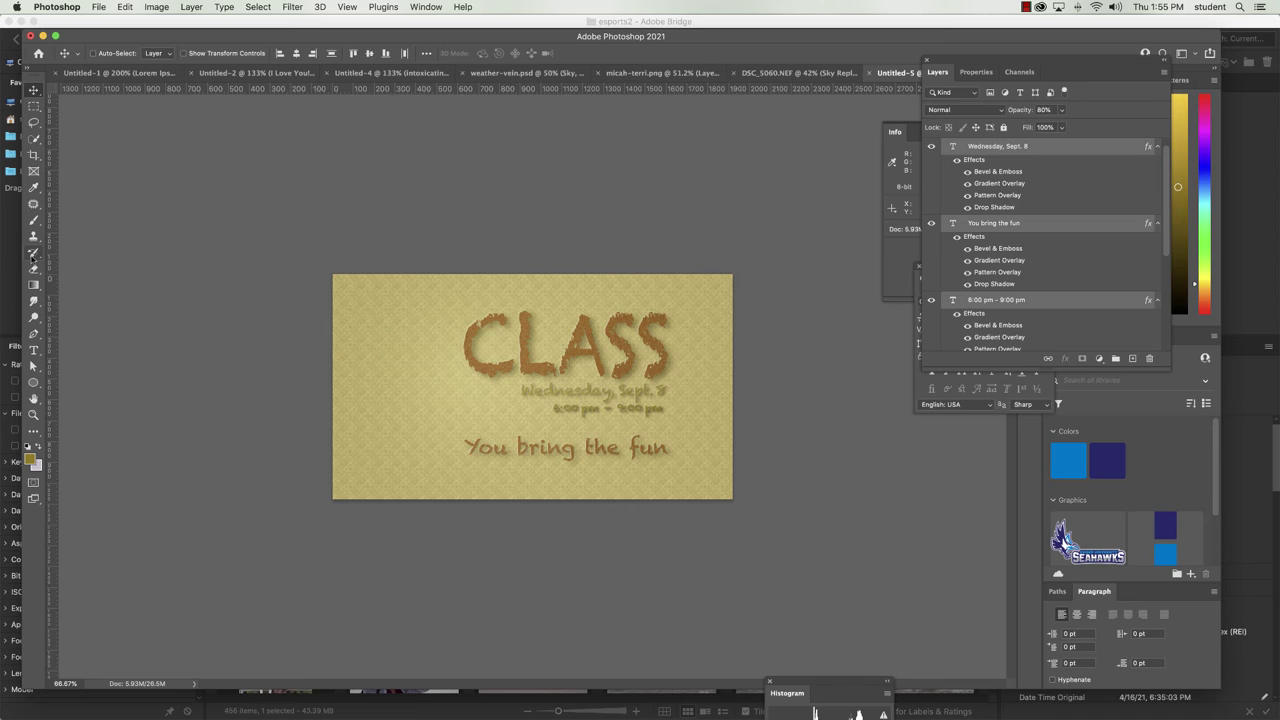
# Switch from the Ellipse tool to the Custom Shape Tool.
pyautogui.click(34, 386)
pyautogui.rightClick(34, 386)
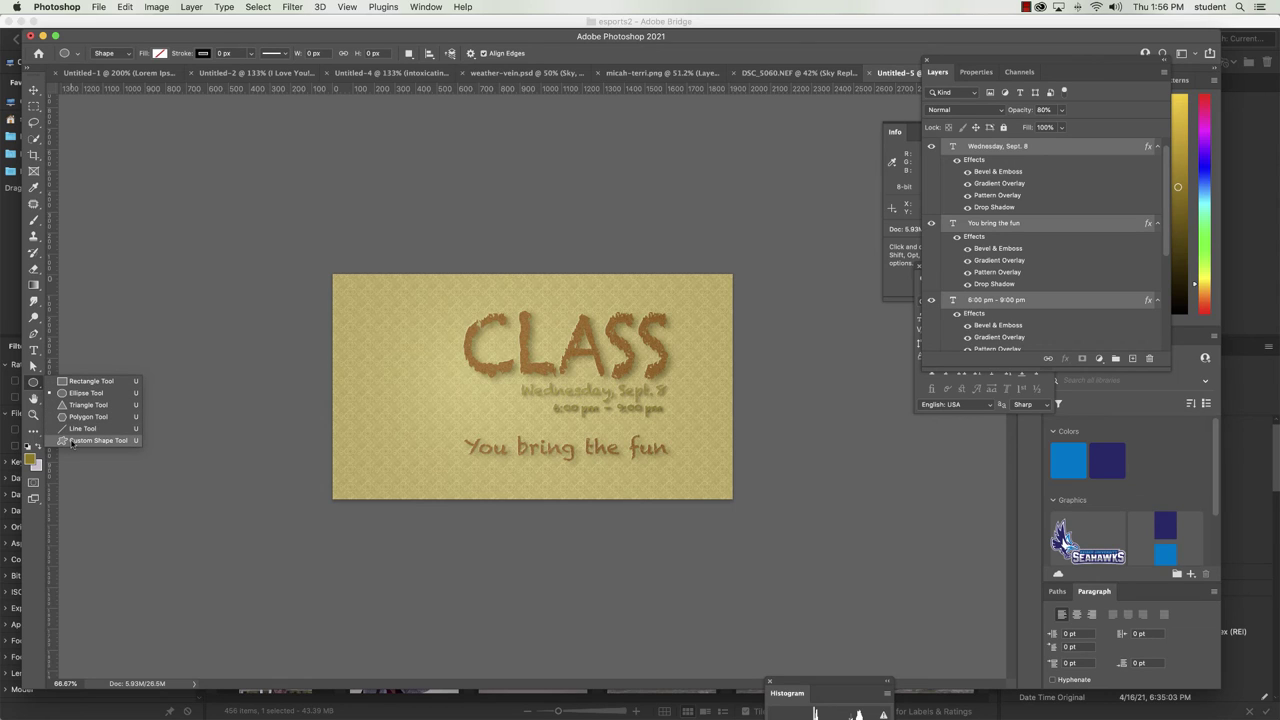
pyautogui.click(98, 440)
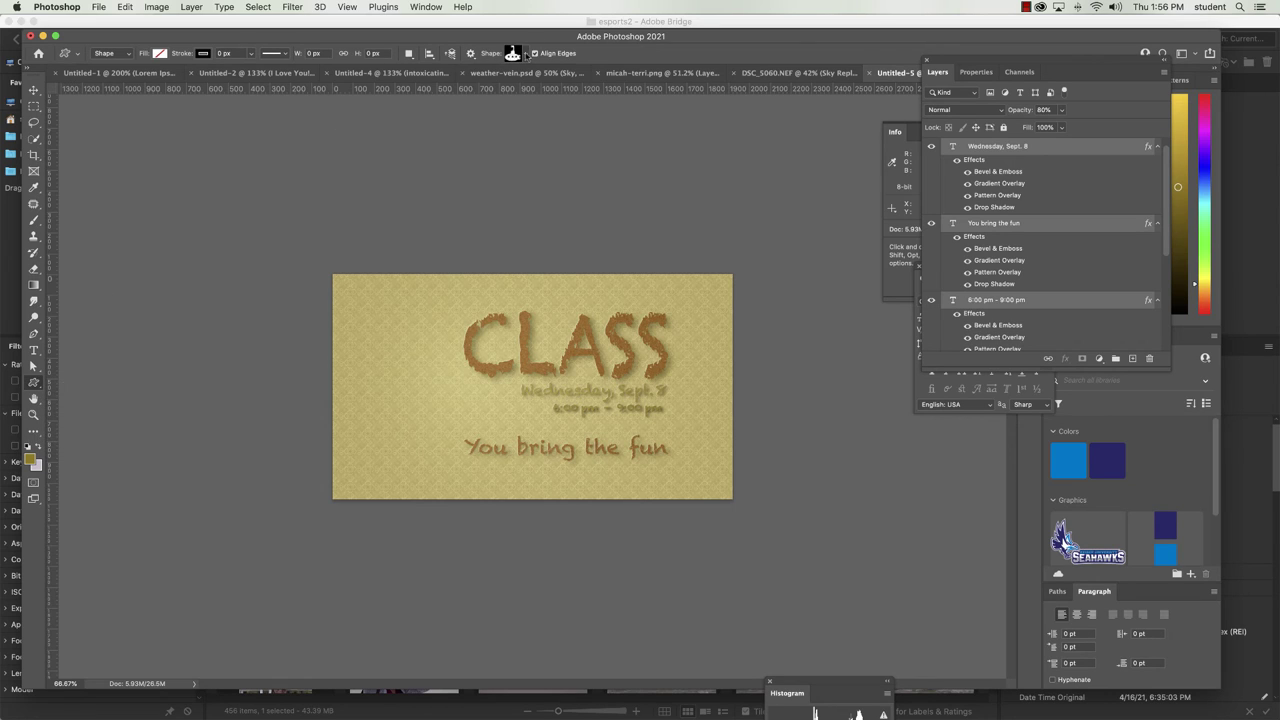
# Choose the ostrich from the Wild Animals shape set and test-draw it on the flyer.
pyautogui.click(526, 55)
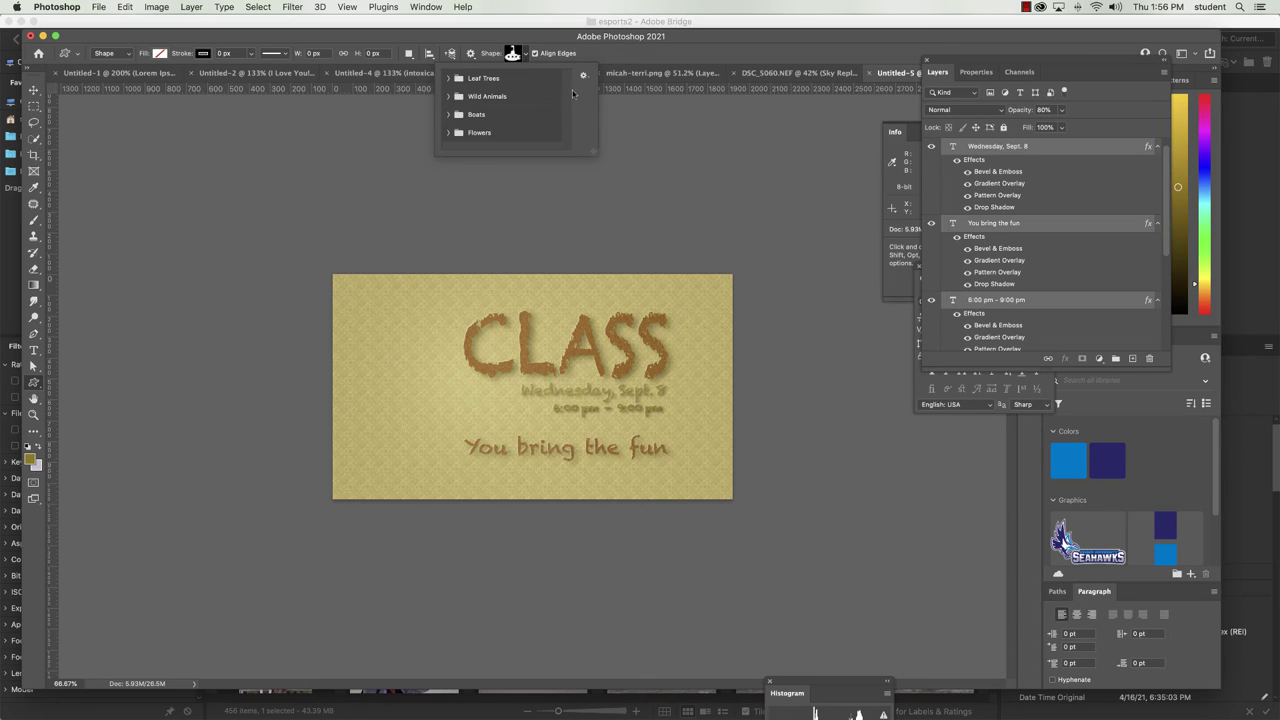
pyautogui.moveTo(596, 158); pyautogui.dragTo(612, 204)
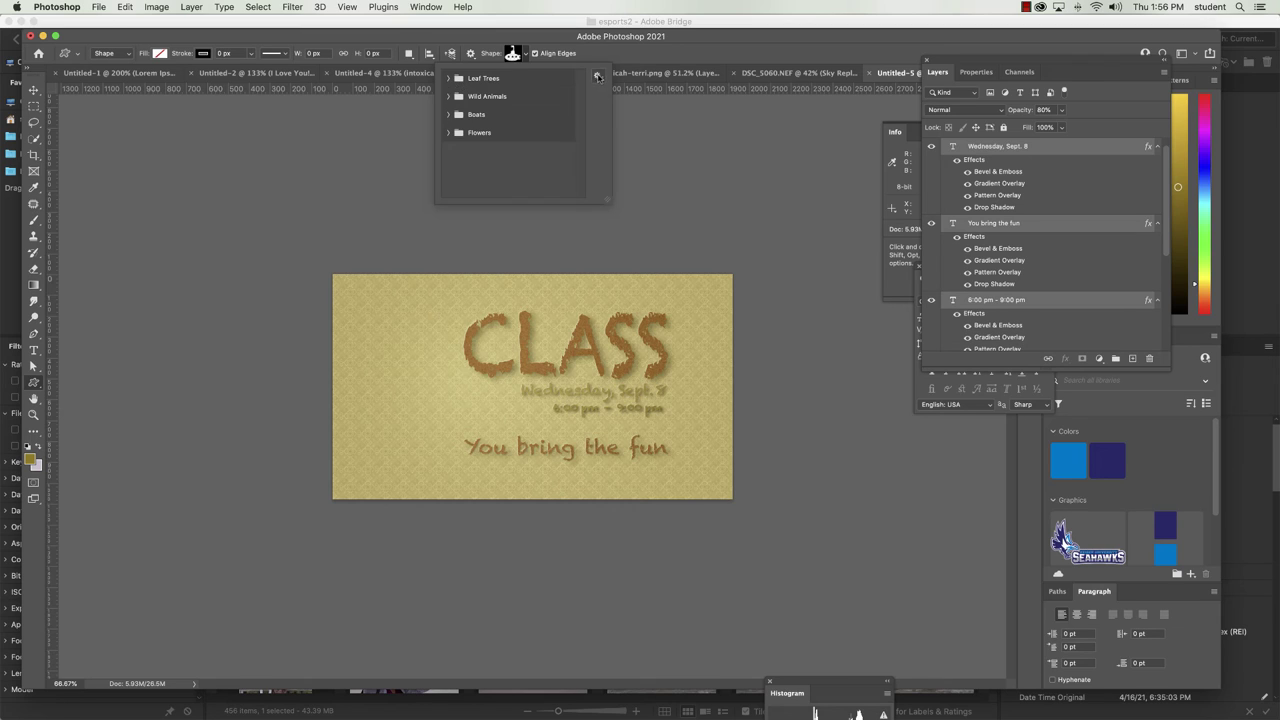
pyautogui.click(448, 96)
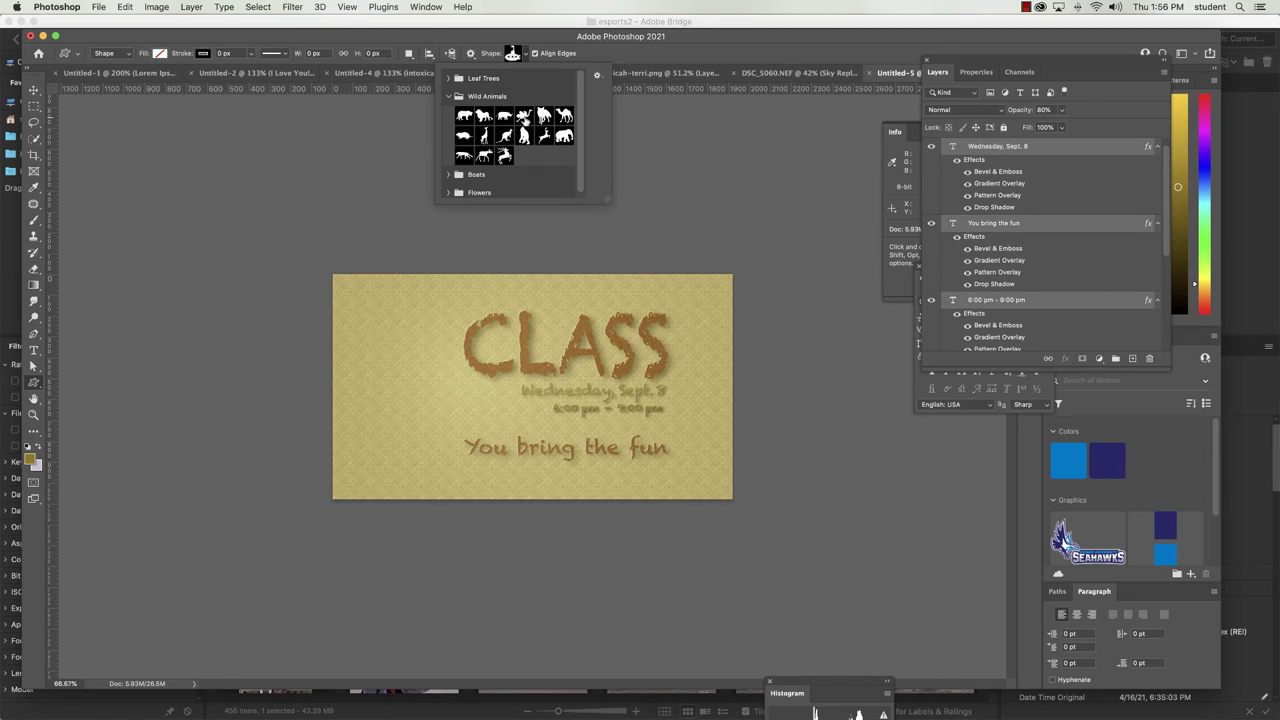
pyautogui.click(524, 118)
pyautogui.moveTo(372, 352); pyautogui.dragTo(441, 433)
# Undo the test ostrich and set the foreground colour to the CLASS brown, aa702a.
pyautogui.press('super+z')
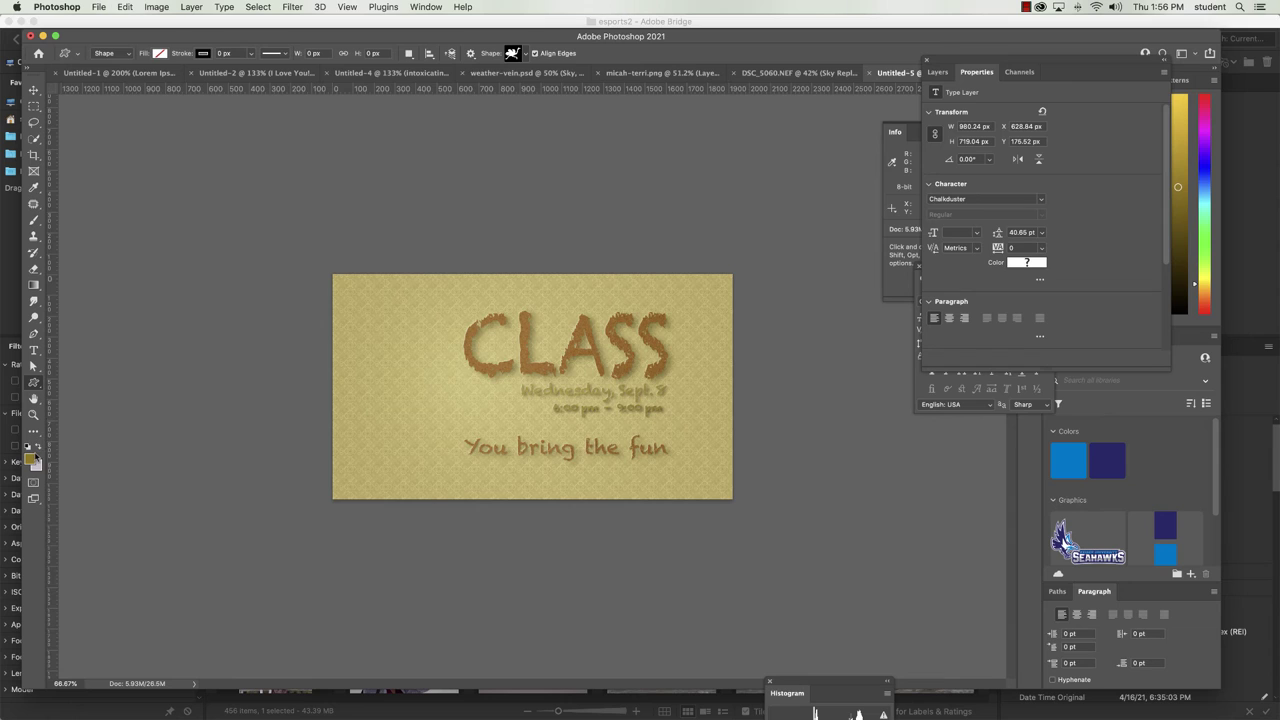
pyautogui.click(30, 457)
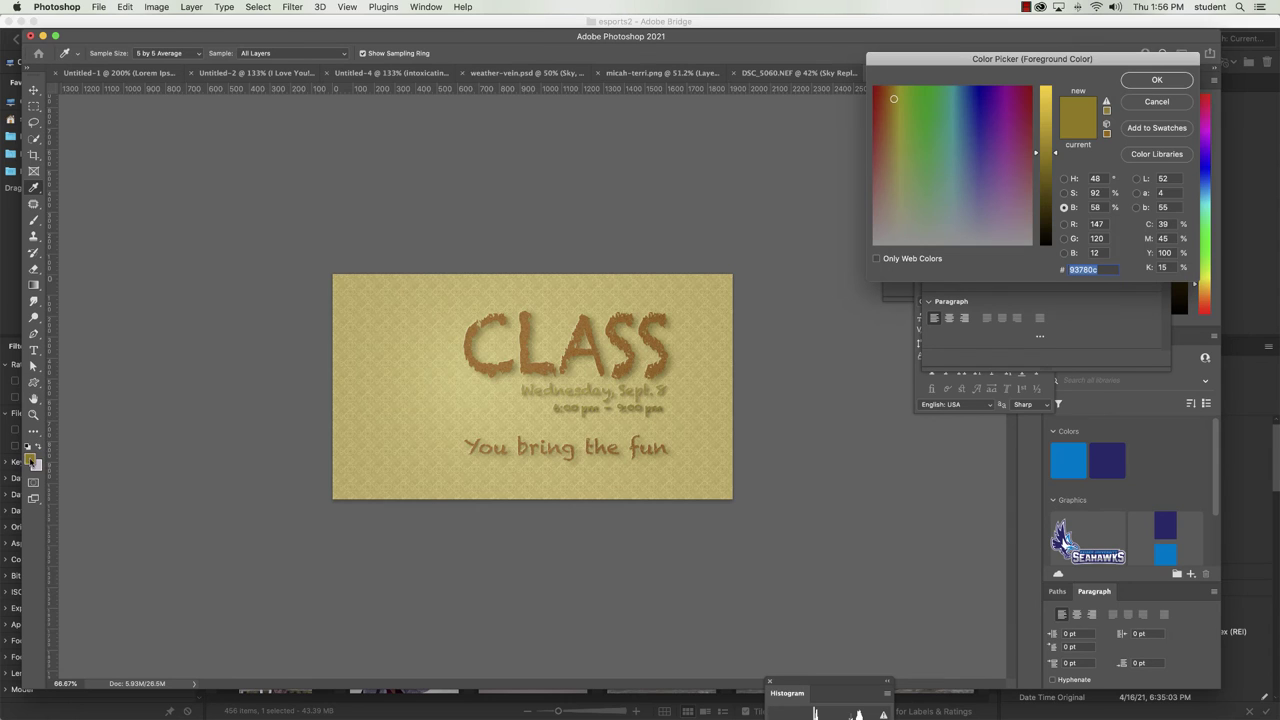
pyautogui.click(528, 335)
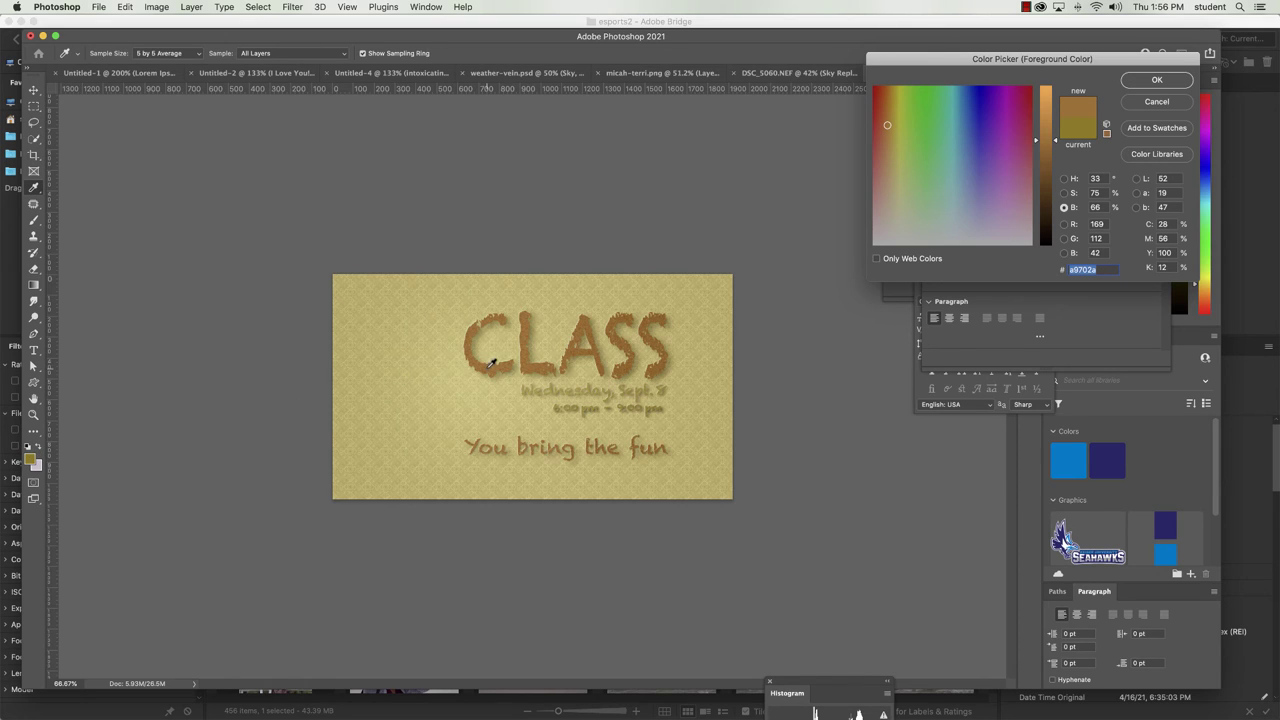
pyautogui.click(1163, 84)
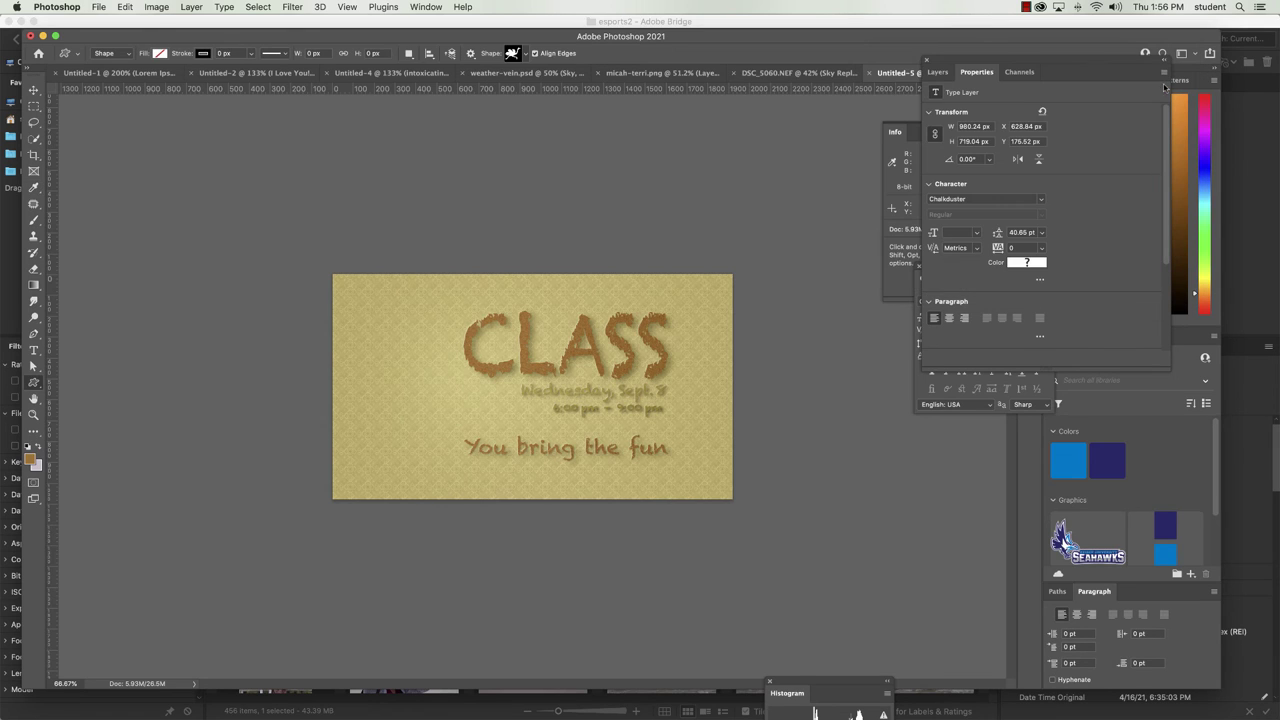
# Keep Shape mode and set the custom shape fill to the solid brown foreground colour.
pyautogui.click(127, 55)
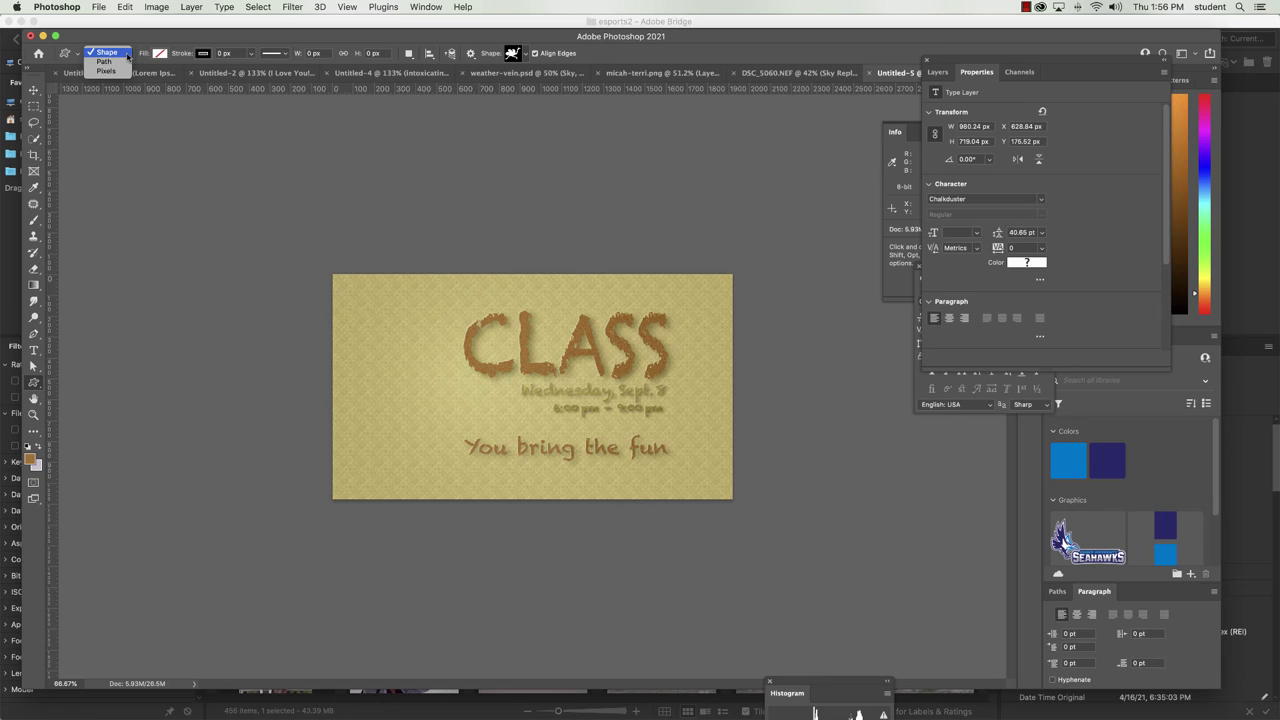
pyautogui.click(127, 55)
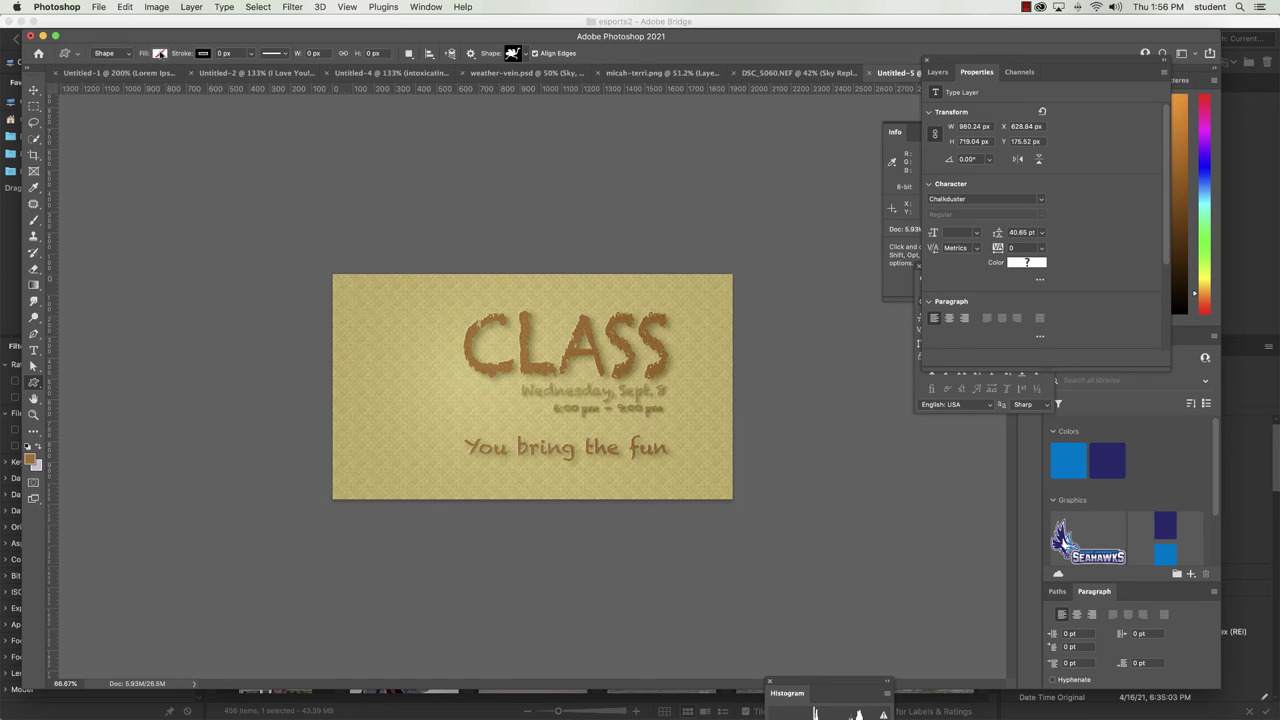
pyautogui.click(160, 54)
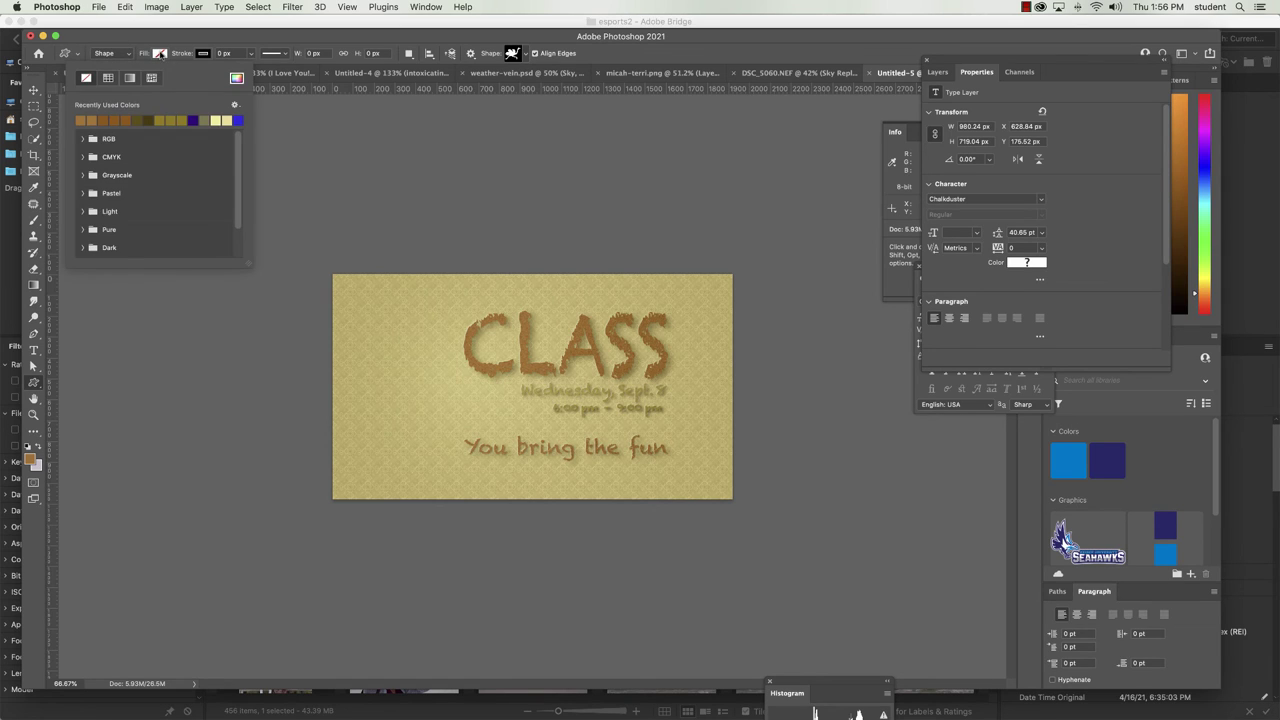
pyautogui.click(31, 459)
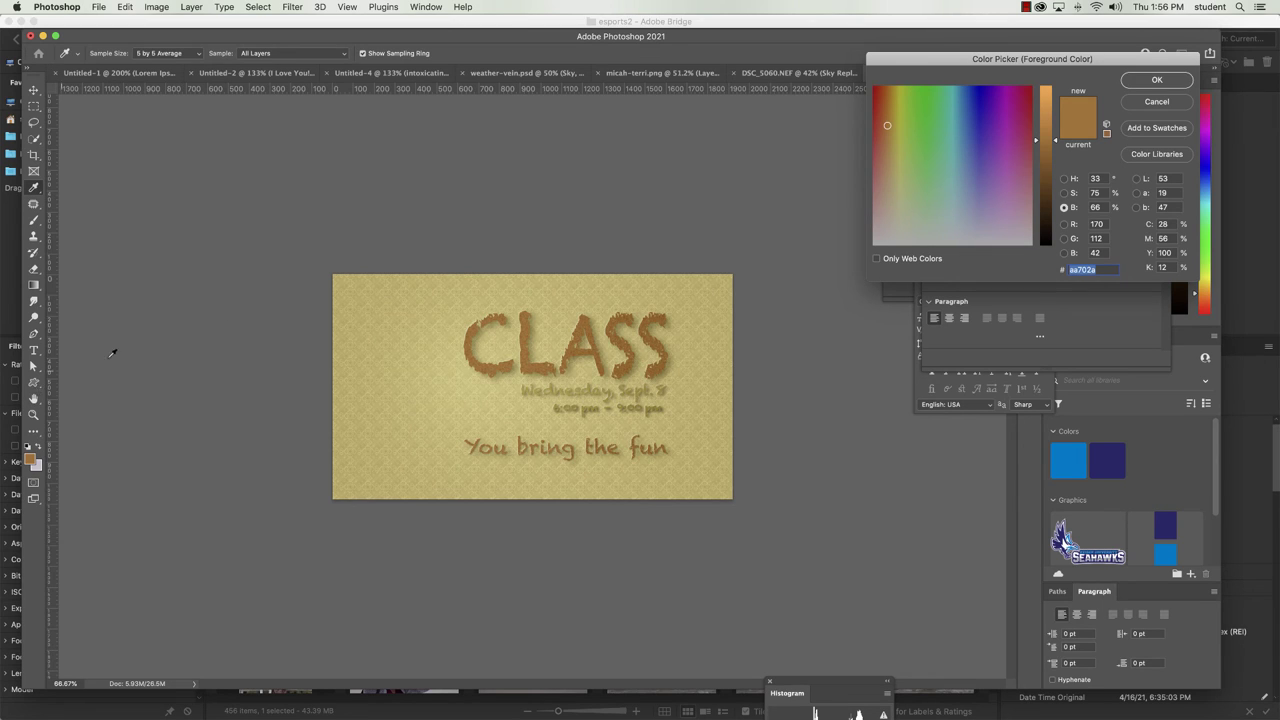
pyautogui.click(1160, 83)
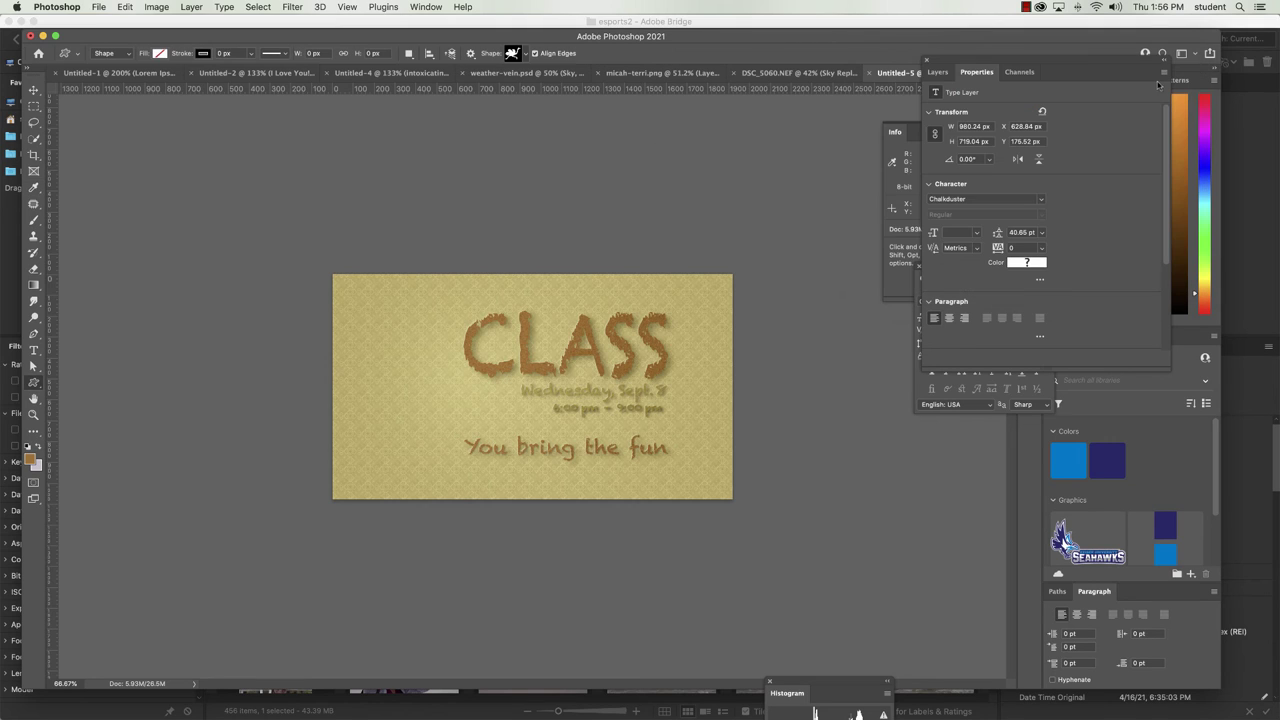
pyautogui.click(160, 56)
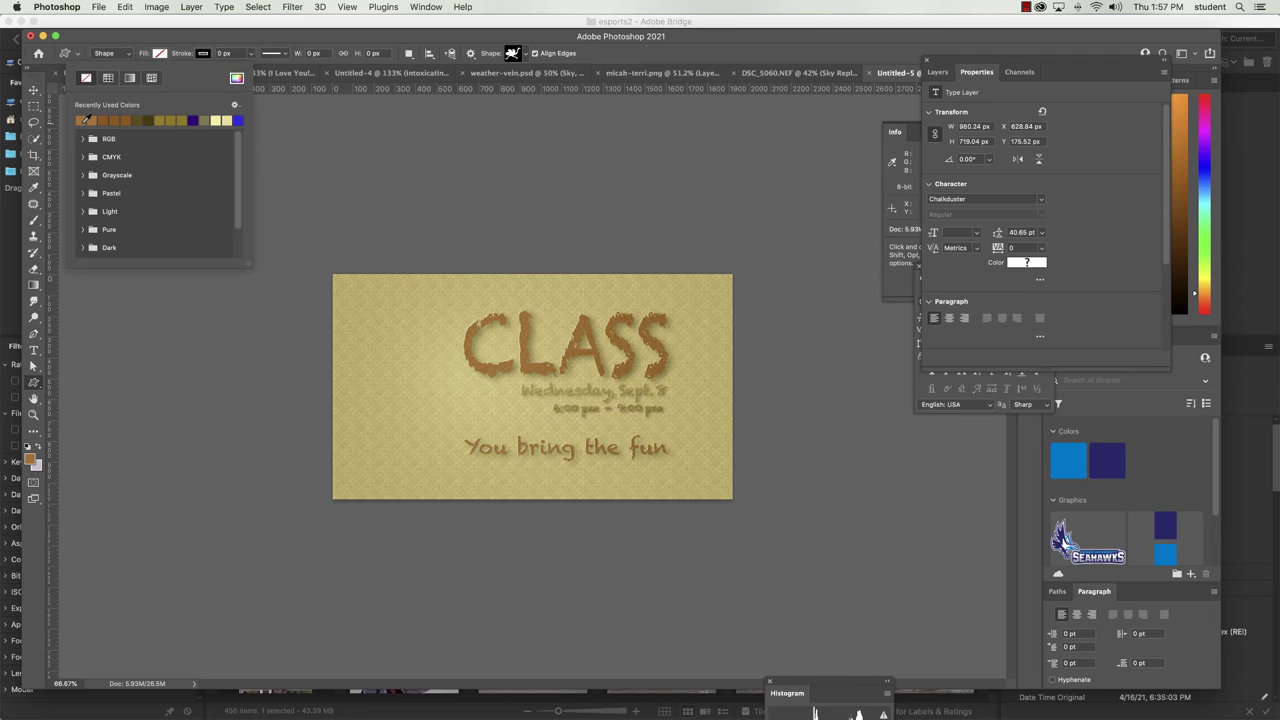
pyautogui.click(82, 120)
pyautogui.click(238, 42)
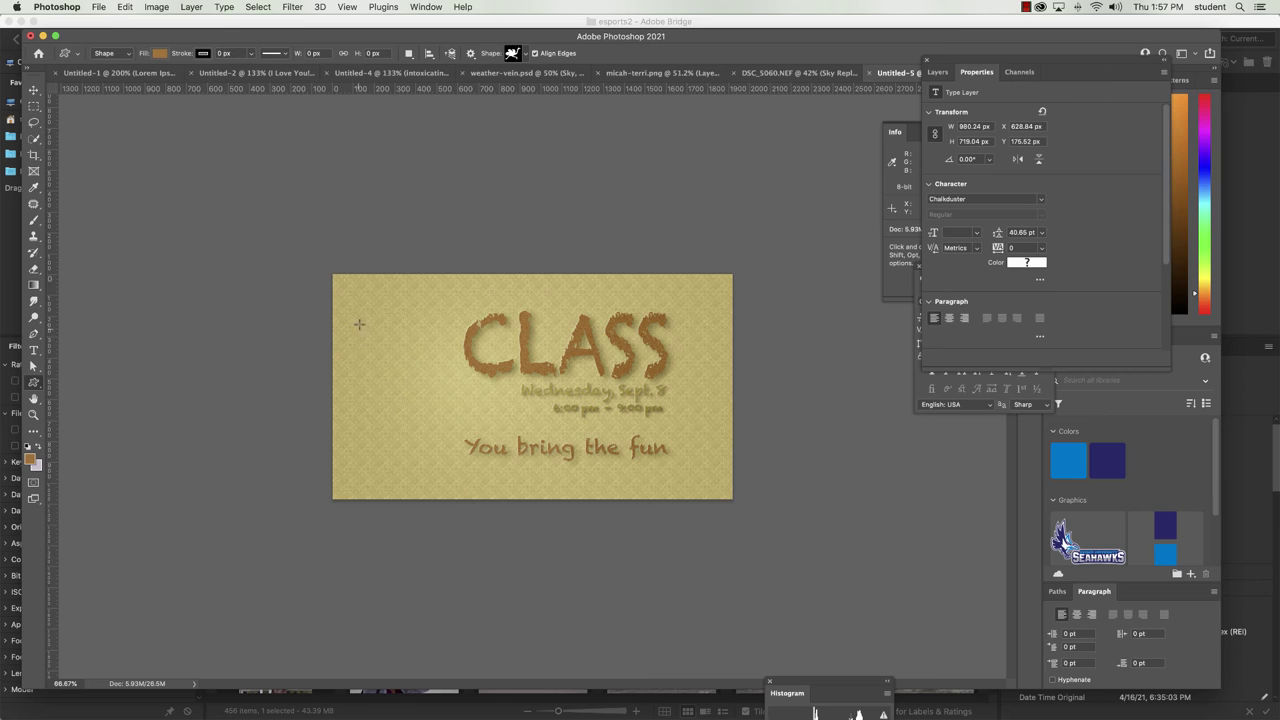
# Draw the brown ostrich, move it left beside CLASS, and scale it down.
pyautogui.moveTo(378, 338); pyautogui.dragTo(488, 468)
pyautogui.press('v')
pyautogui.moveTo(434, 404); pyautogui.dragTo(390, 400)
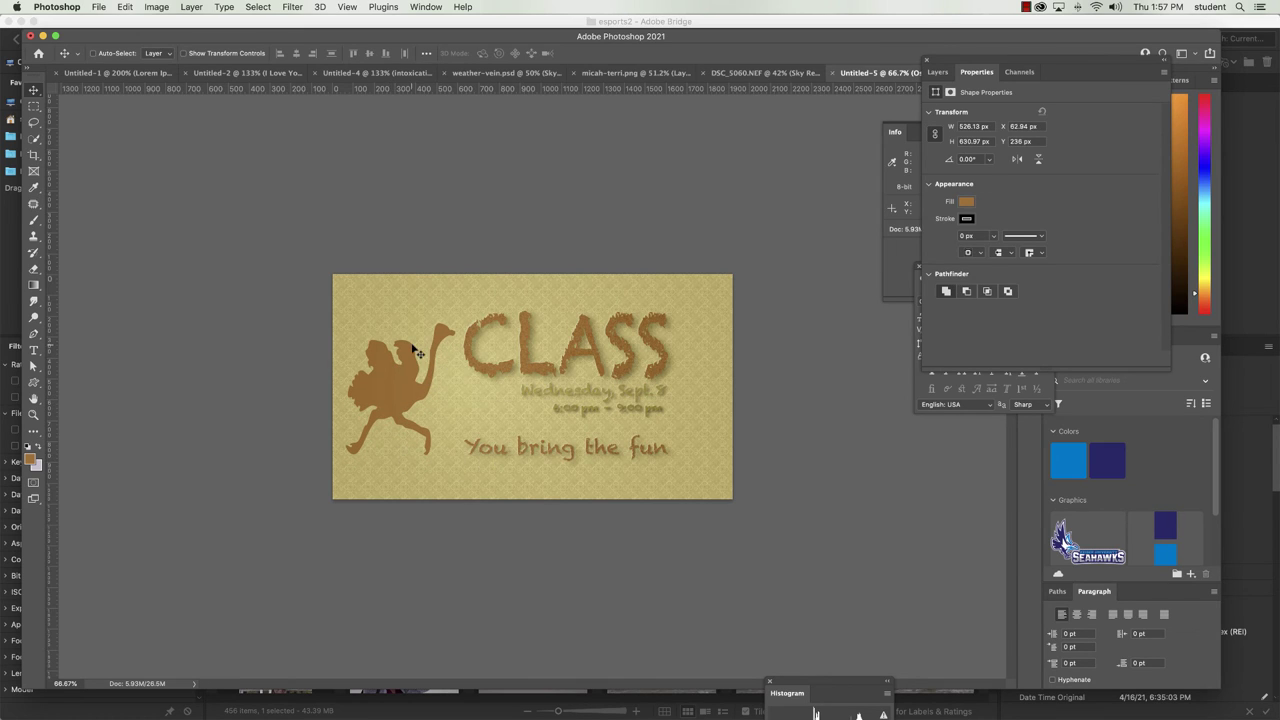
pyautogui.press('super+t')
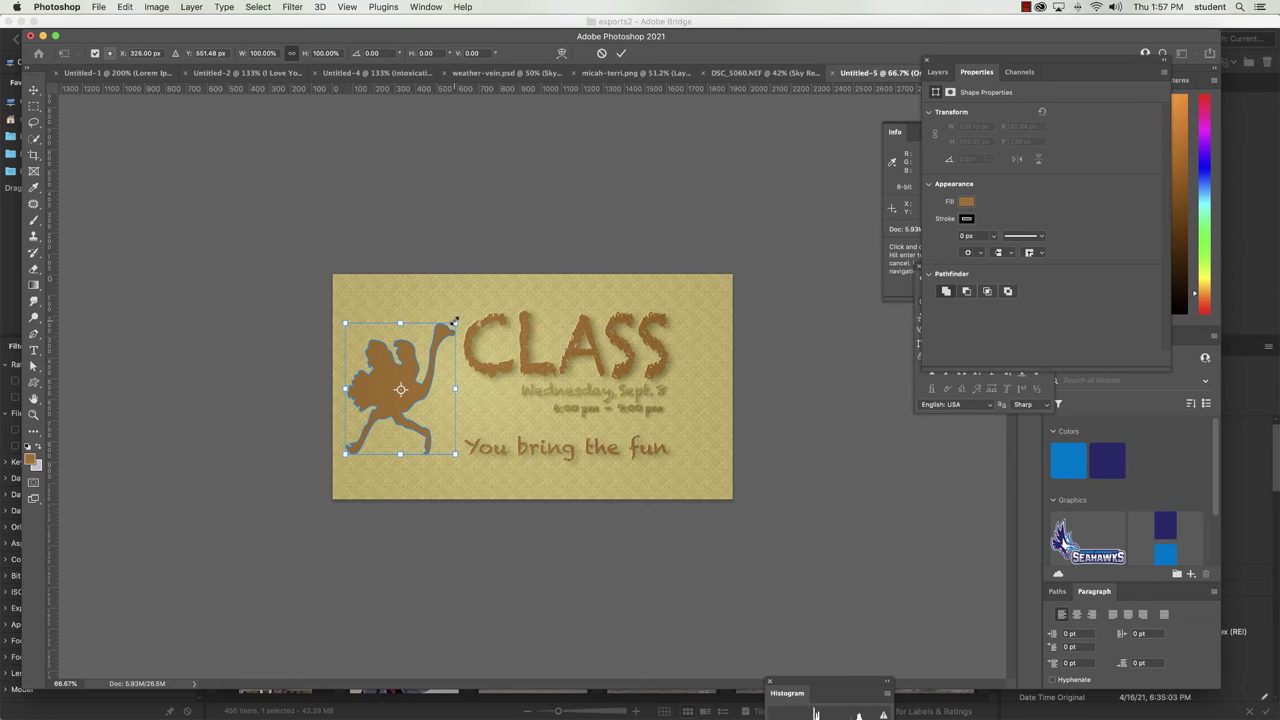
pyautogui.moveTo(455, 324); pyautogui.dragTo(414, 406)
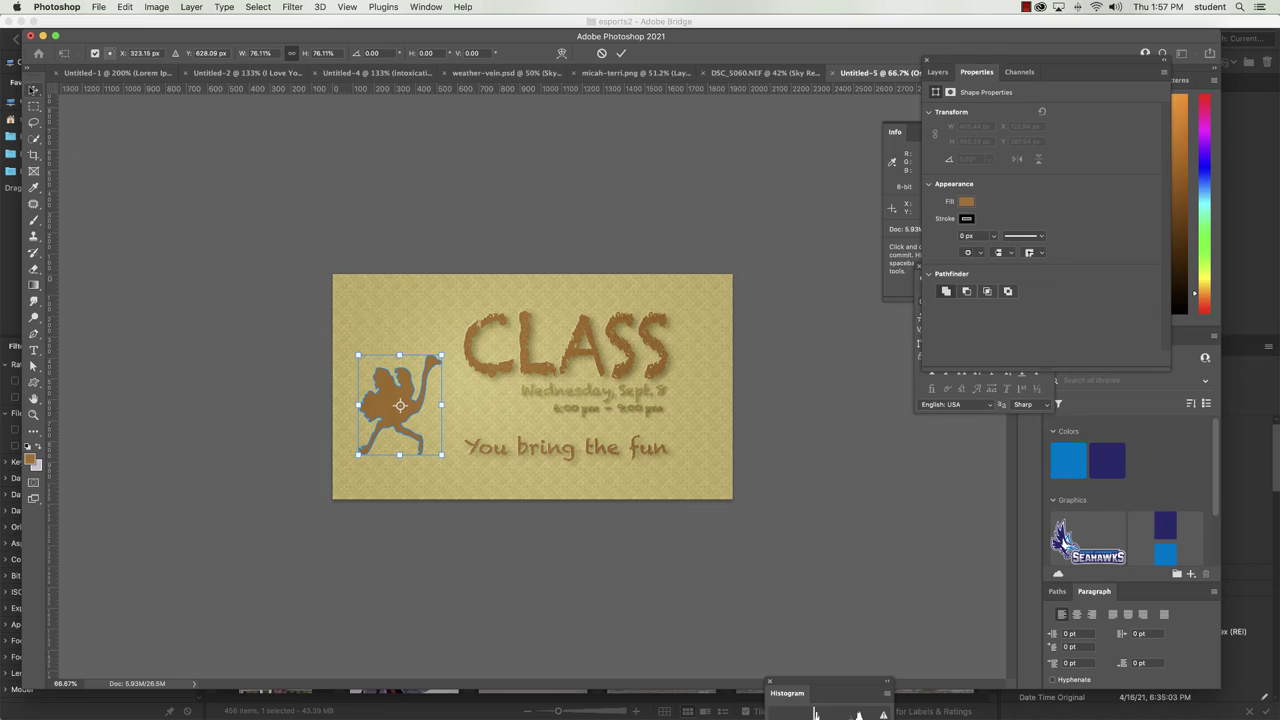
pyautogui.click(33, 90)
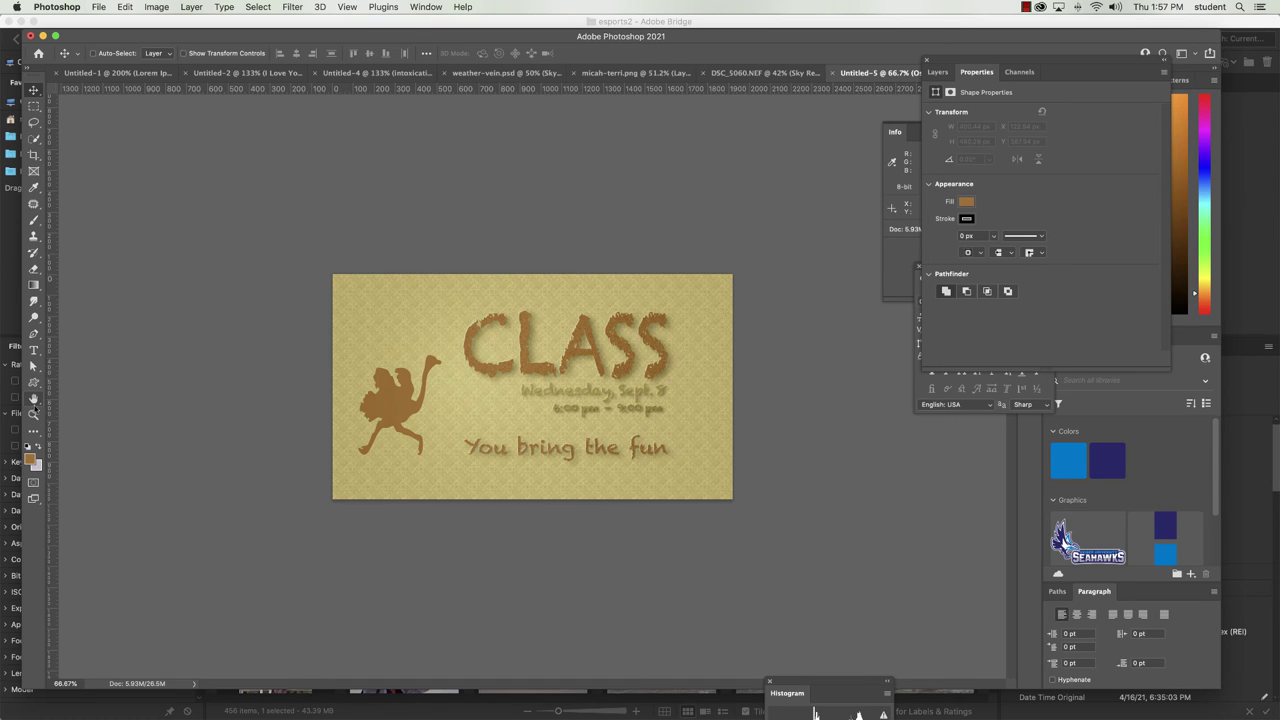
# Fit the flyer to the screen and preview it full-screen against a dark surround, panels hidden.
pyautogui.doubleClick(33, 398)
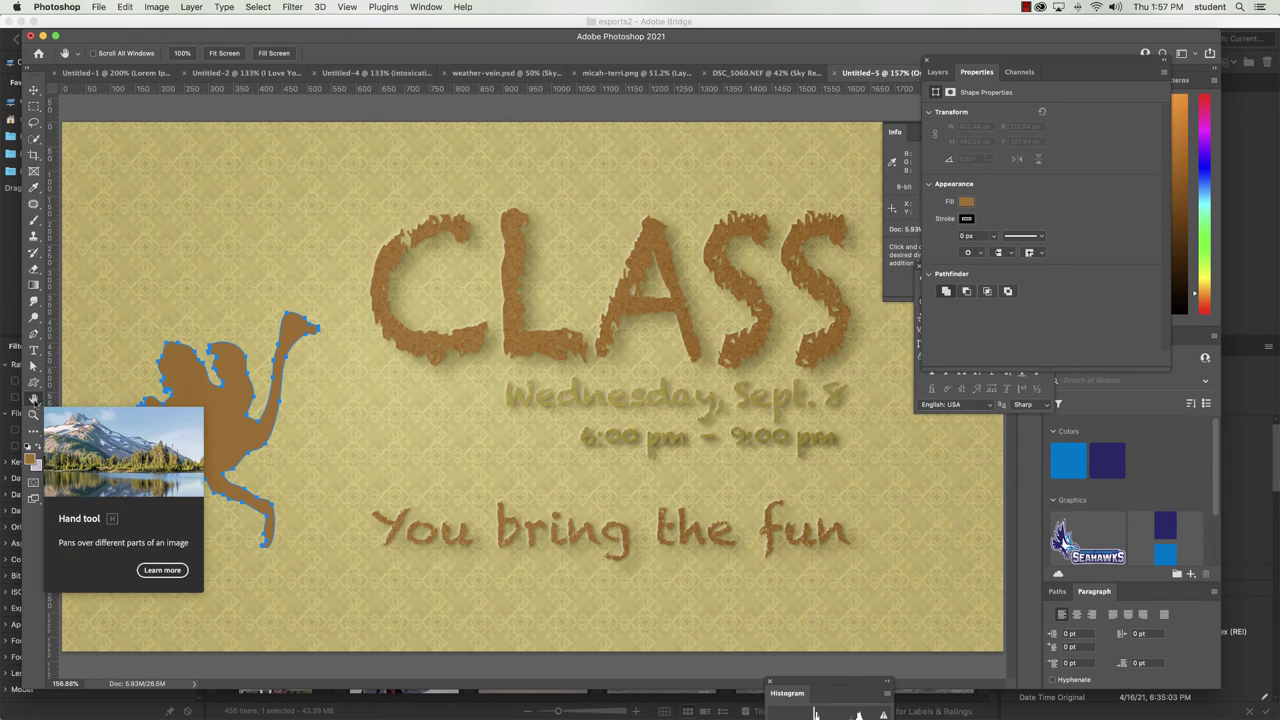
pyautogui.doubleClick(33, 414)
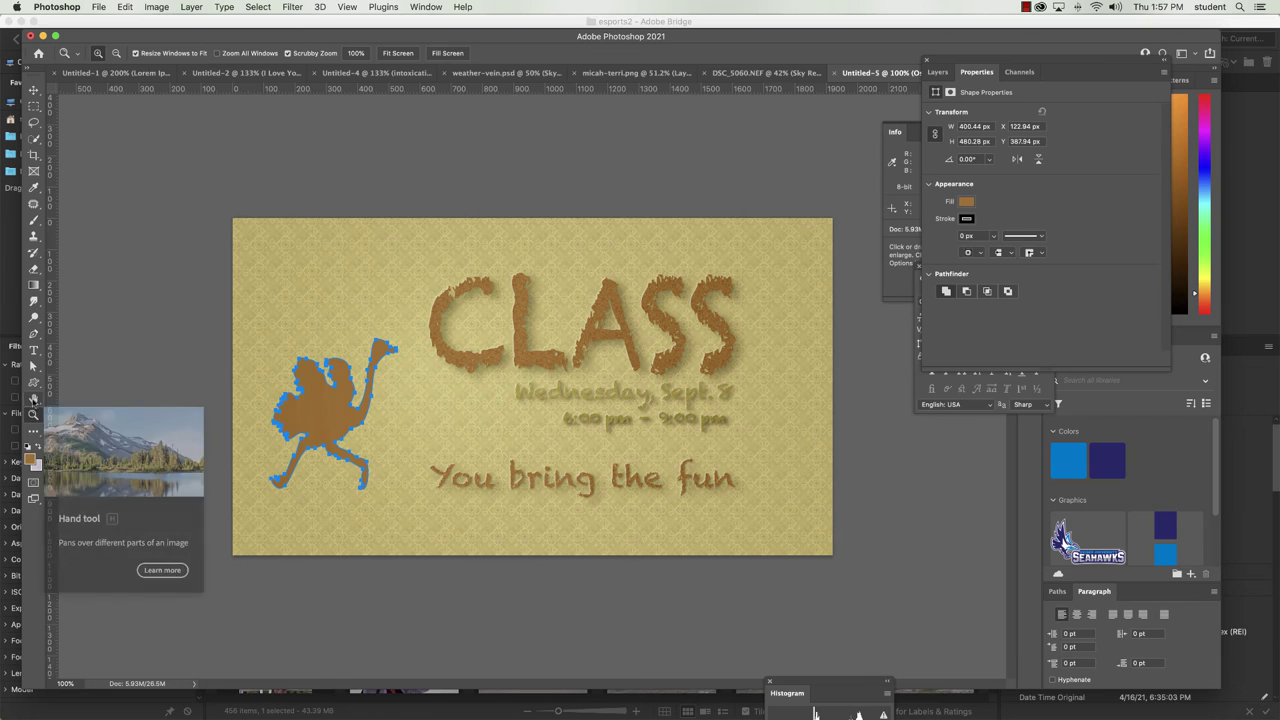
pyautogui.doubleClick(33, 398)
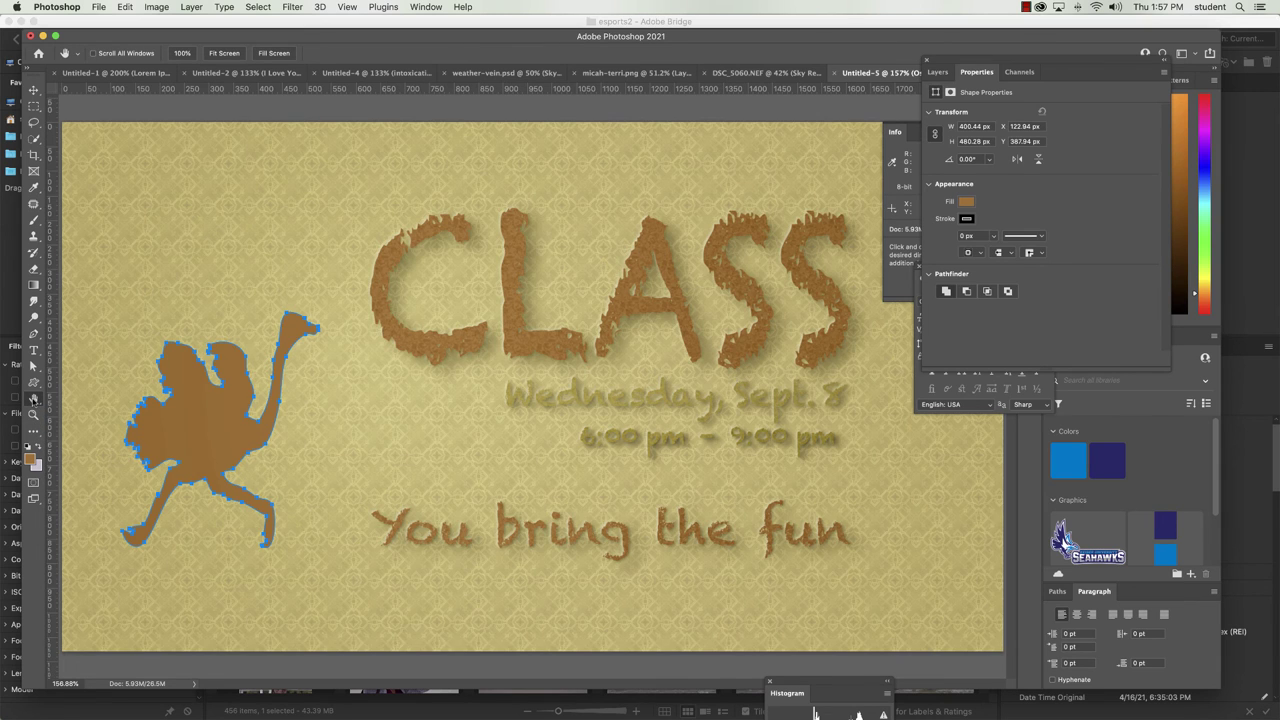
pyautogui.press('Tab')
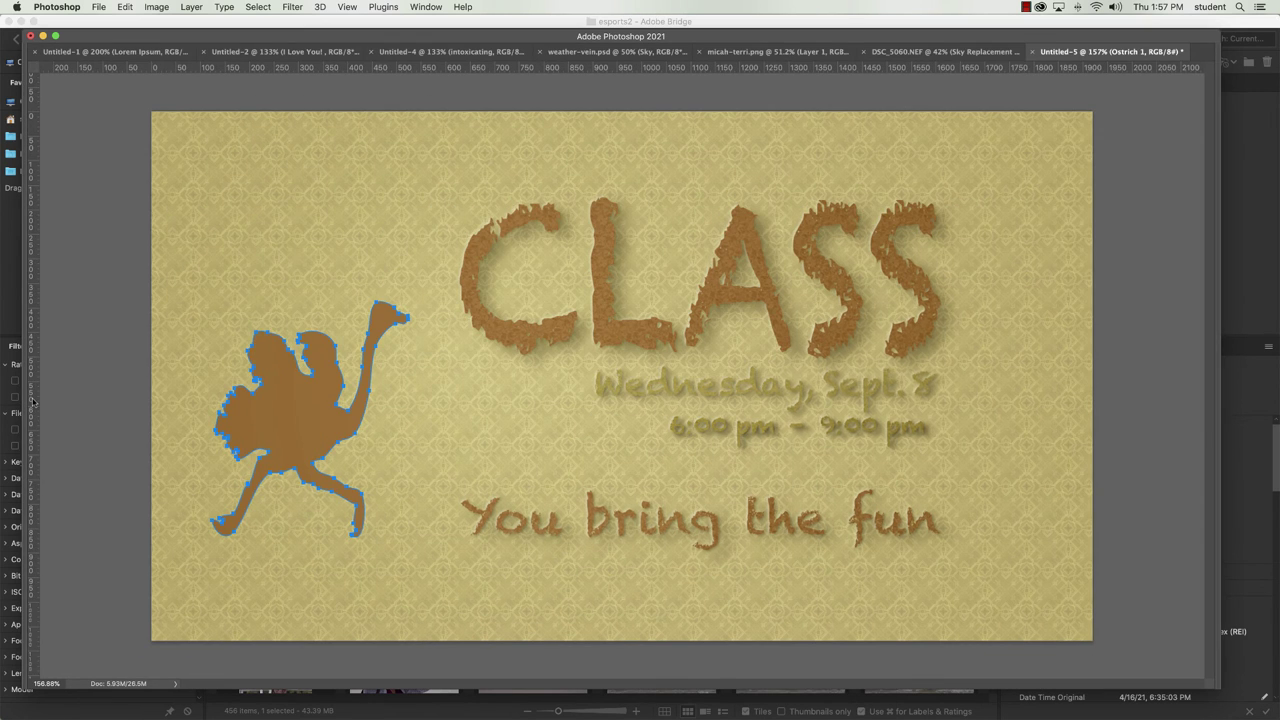
pyautogui.click(55, 35)
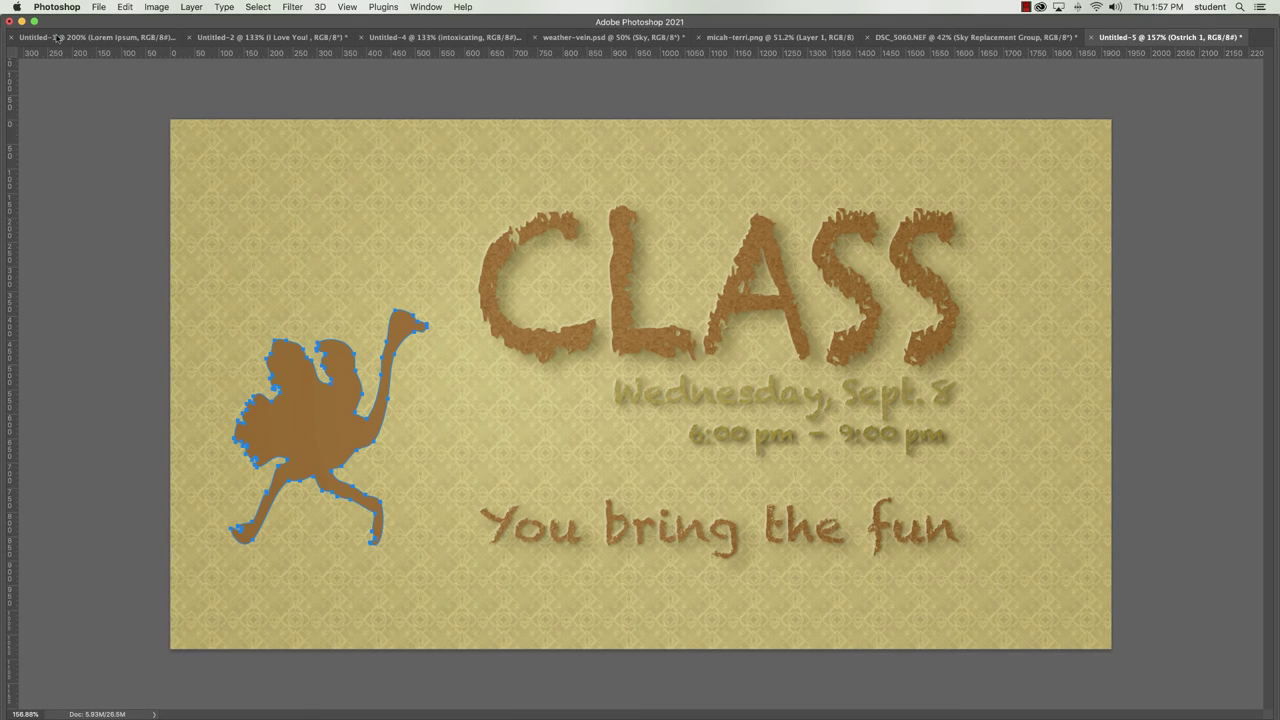
pyautogui.press('f')
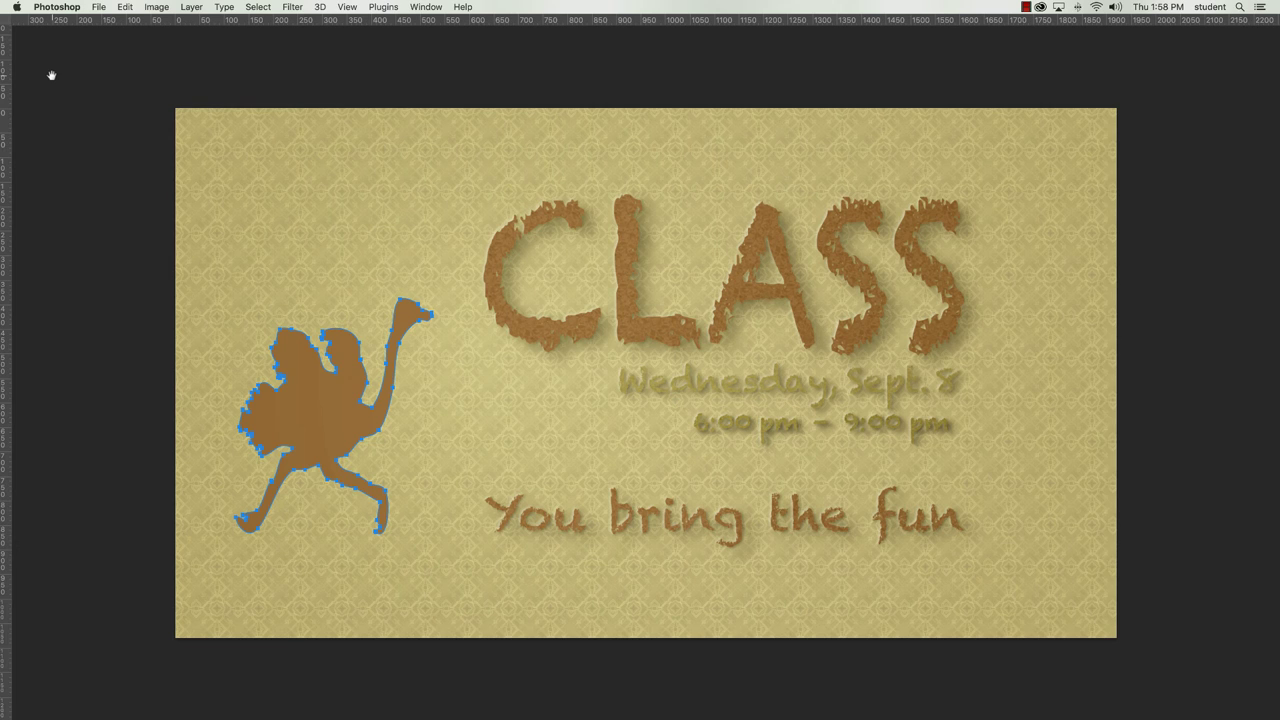
# Hide the rulers and the ostrich path outline for a clean preview, then restore the panels.
pyautogui.press('Tab')
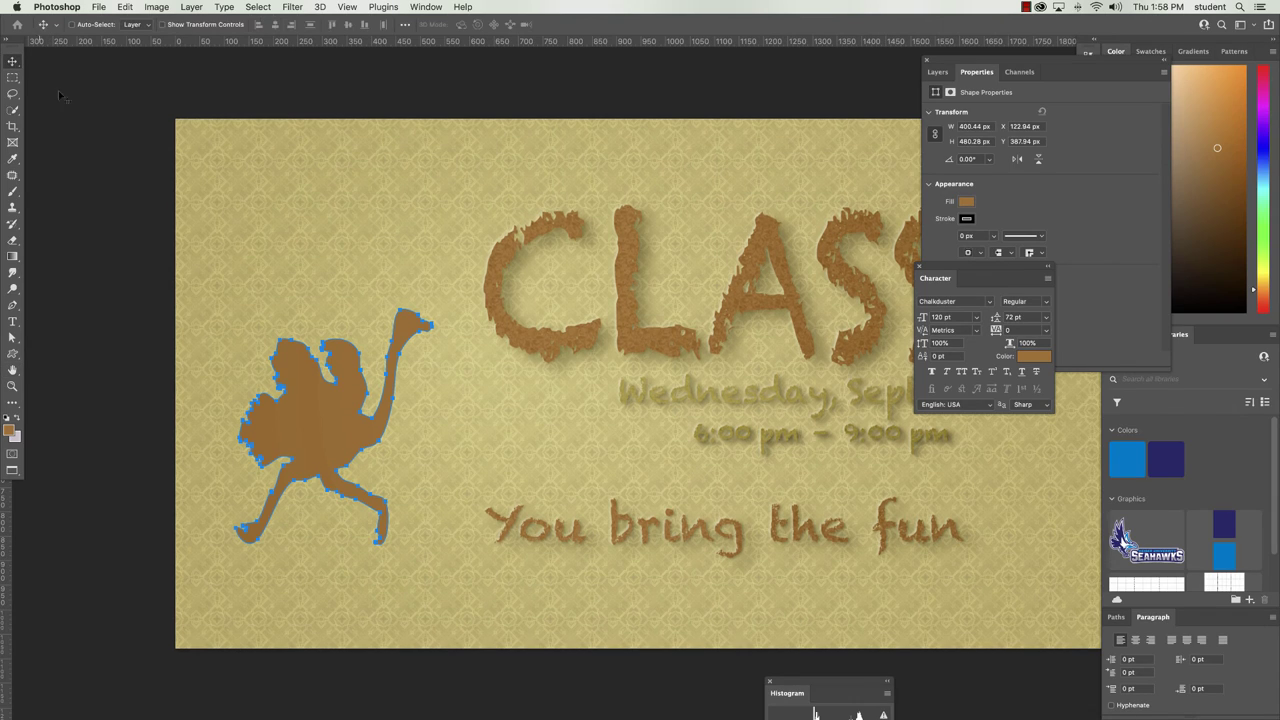
pyautogui.click(90, 110)
pyautogui.press('Tab')
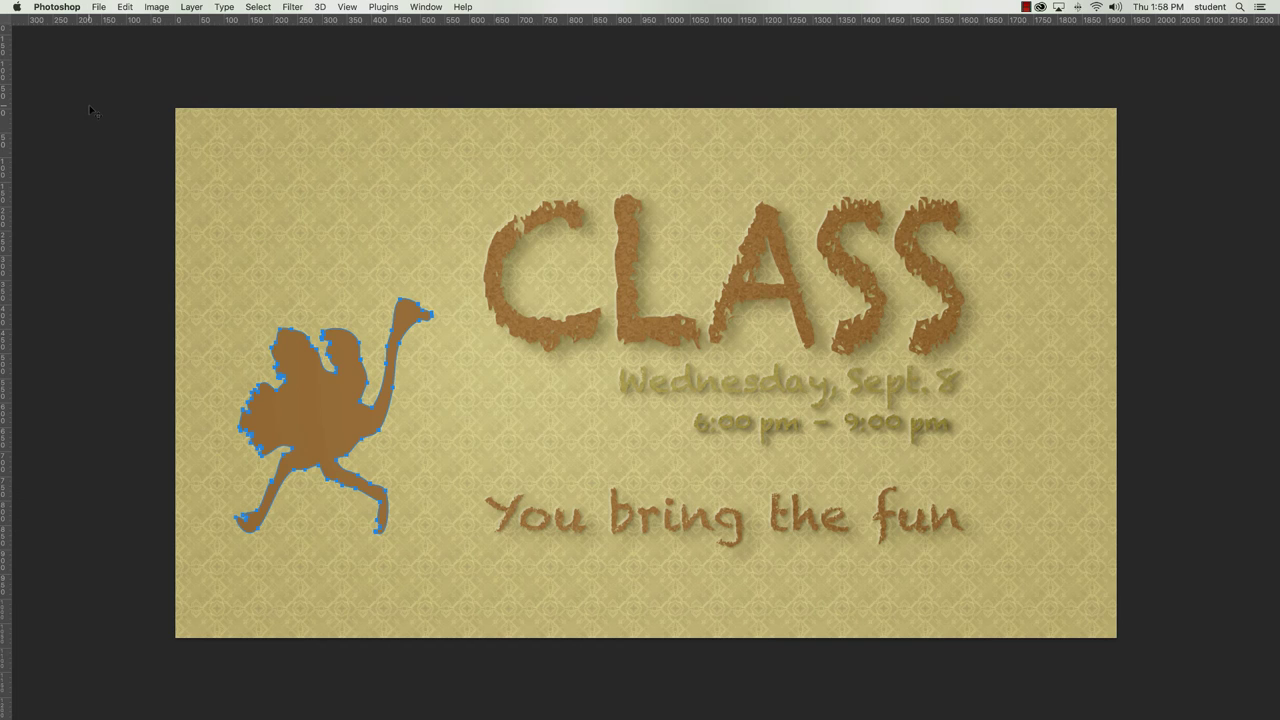
pyautogui.press('super+r')
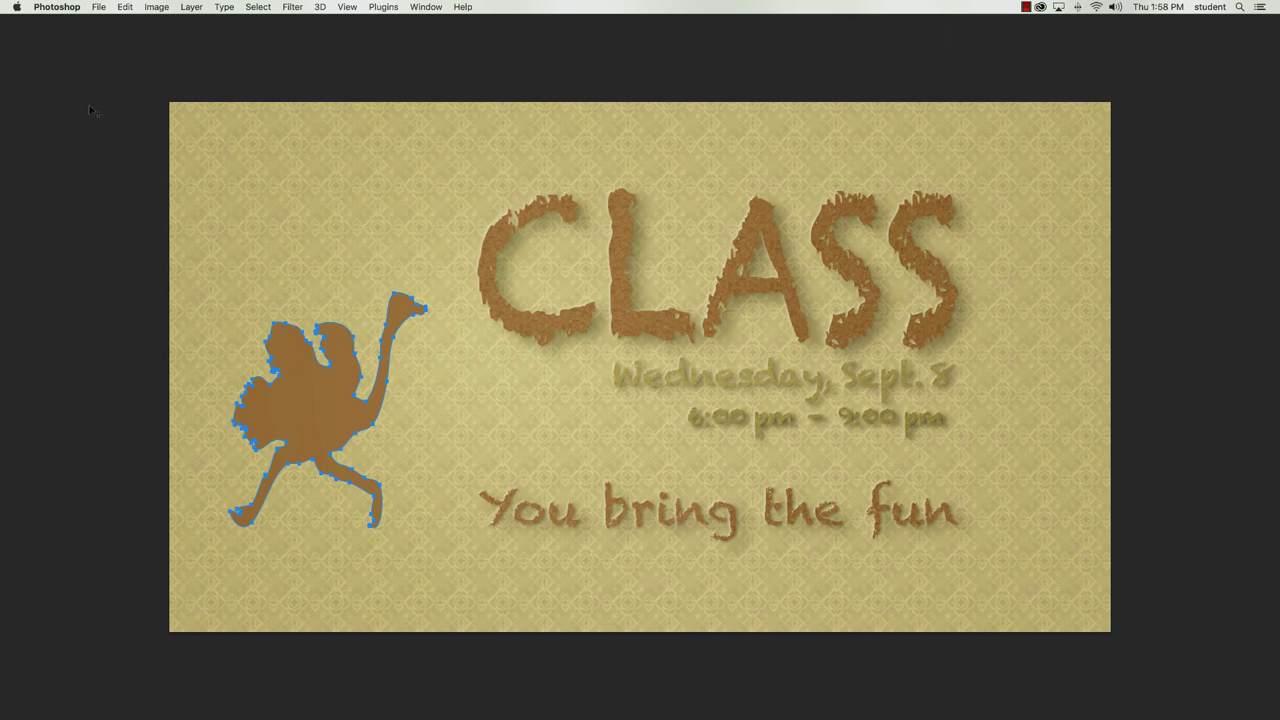
pyautogui.press('super+h')
pyautogui.press('Tab')
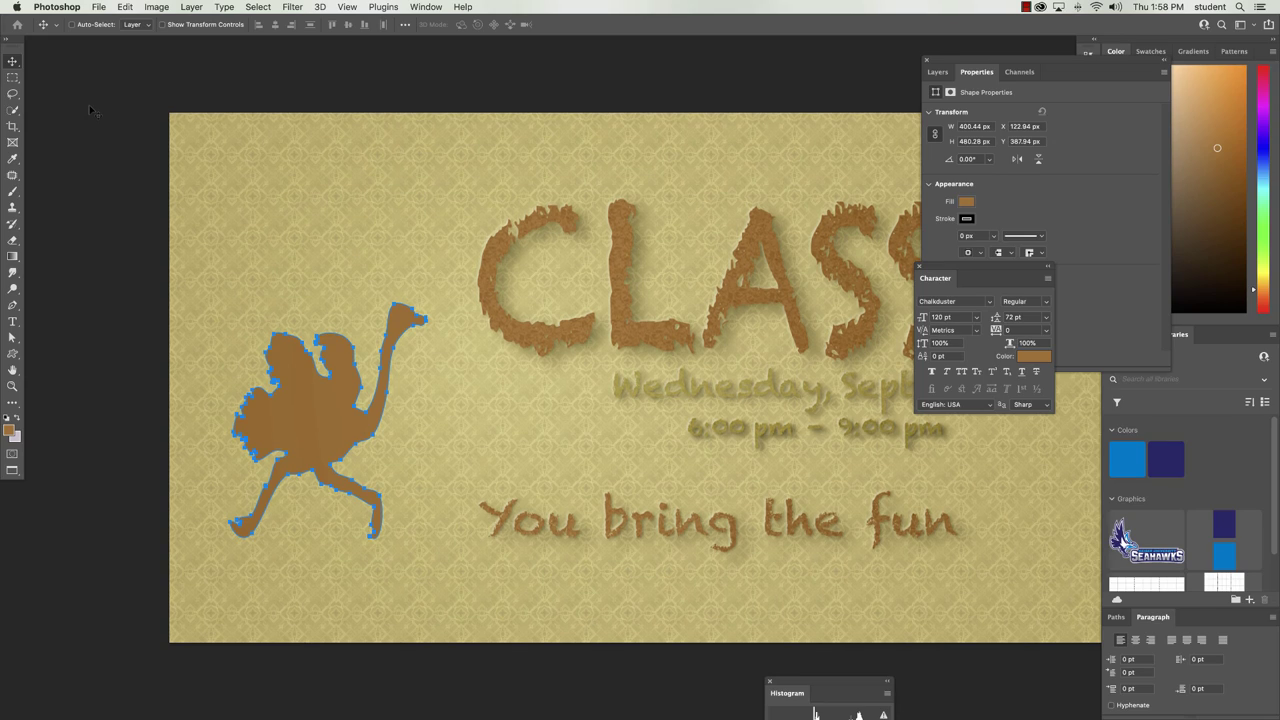
pyautogui.press('t')
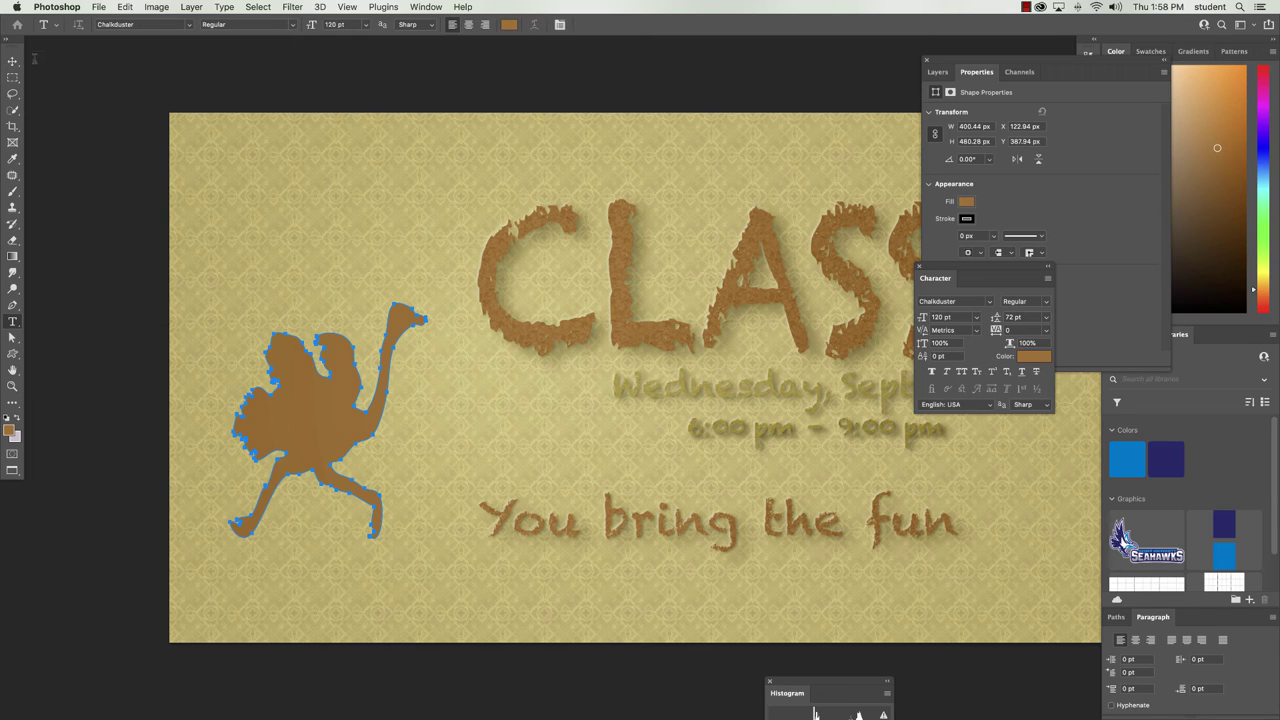
pyautogui.press('v')
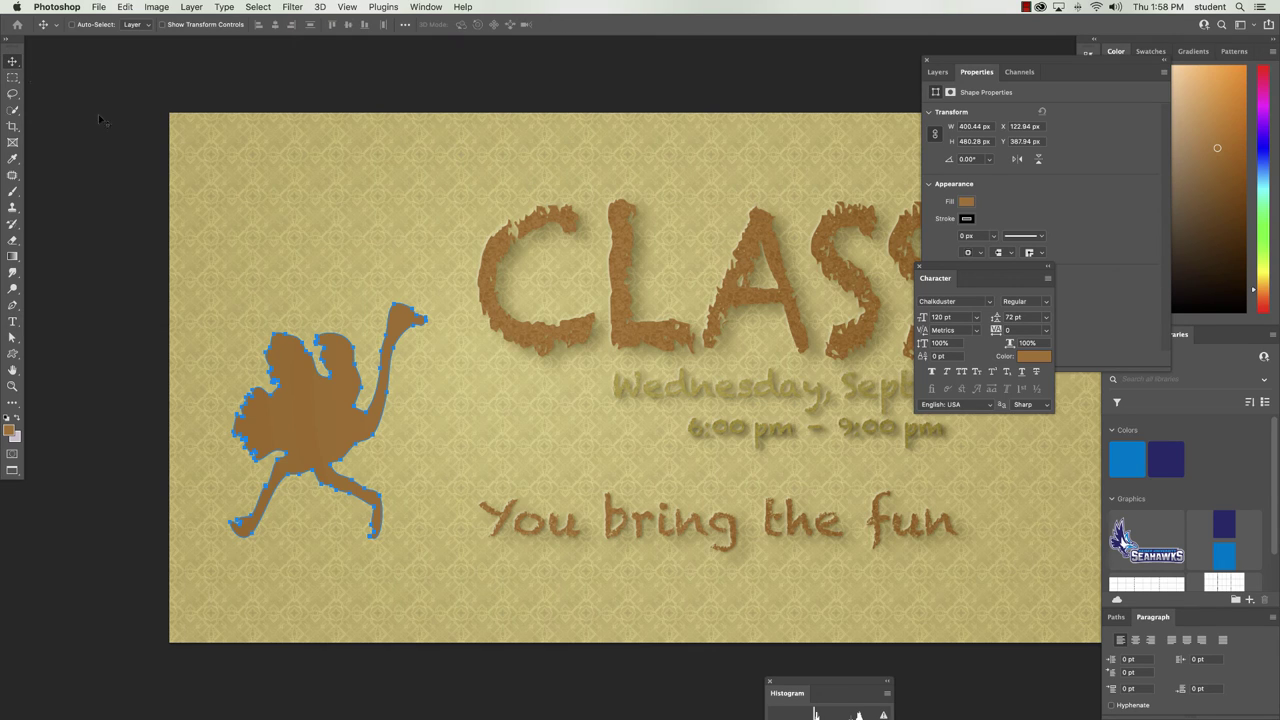
# Draw six small ostriches below, lower left, upper left, right and near the big ostrich's foot.
pyautogui.click(350, 425)
pyautogui.click(12, 354)
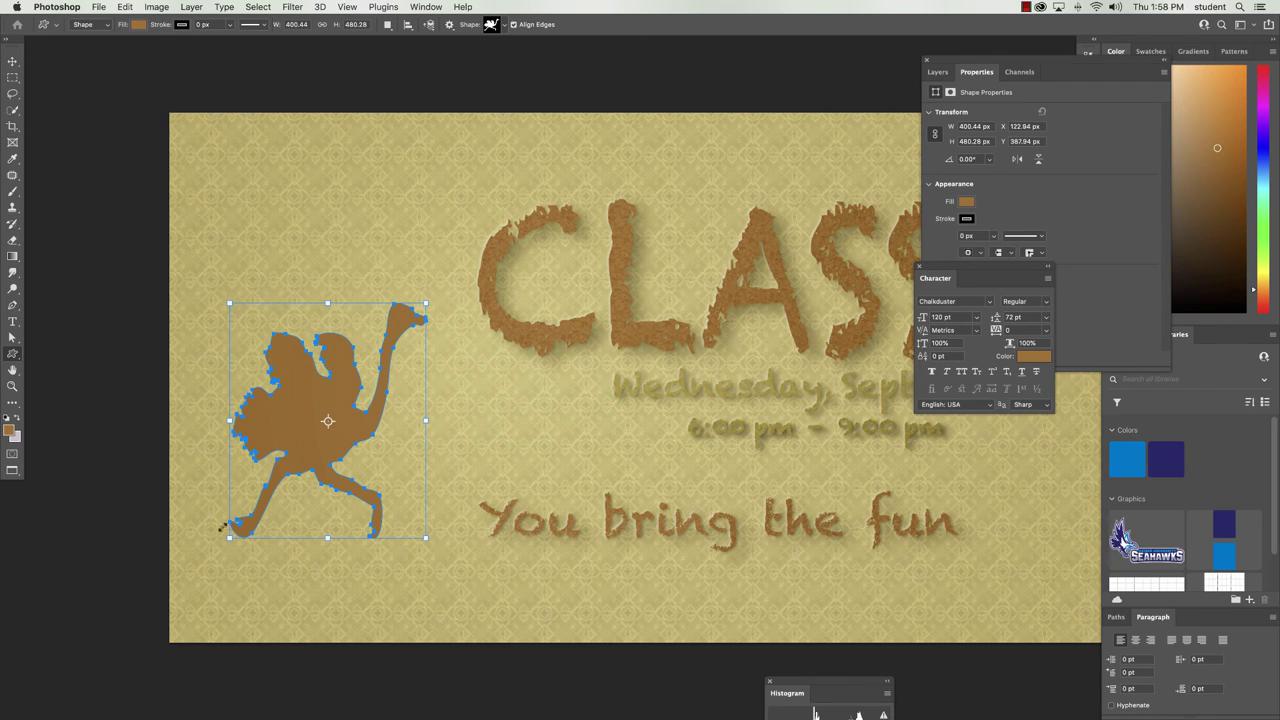
pyautogui.moveTo(317, 578); pyautogui.dragTo(293, 598)
pyautogui.moveTo(232, 458); pyautogui.dragTo(188, 498)
pyautogui.moveTo(252, 288); pyautogui.dragTo(219, 323)
pyautogui.moveTo(423, 387); pyautogui.dragTo(433, 375)
pyautogui.moveTo(432, 446); pyautogui.dragTo(419, 467)
pyautogui.moveTo(436, 518); pyautogui.dragTo(400, 564)
pyautogui.click(12, 61)
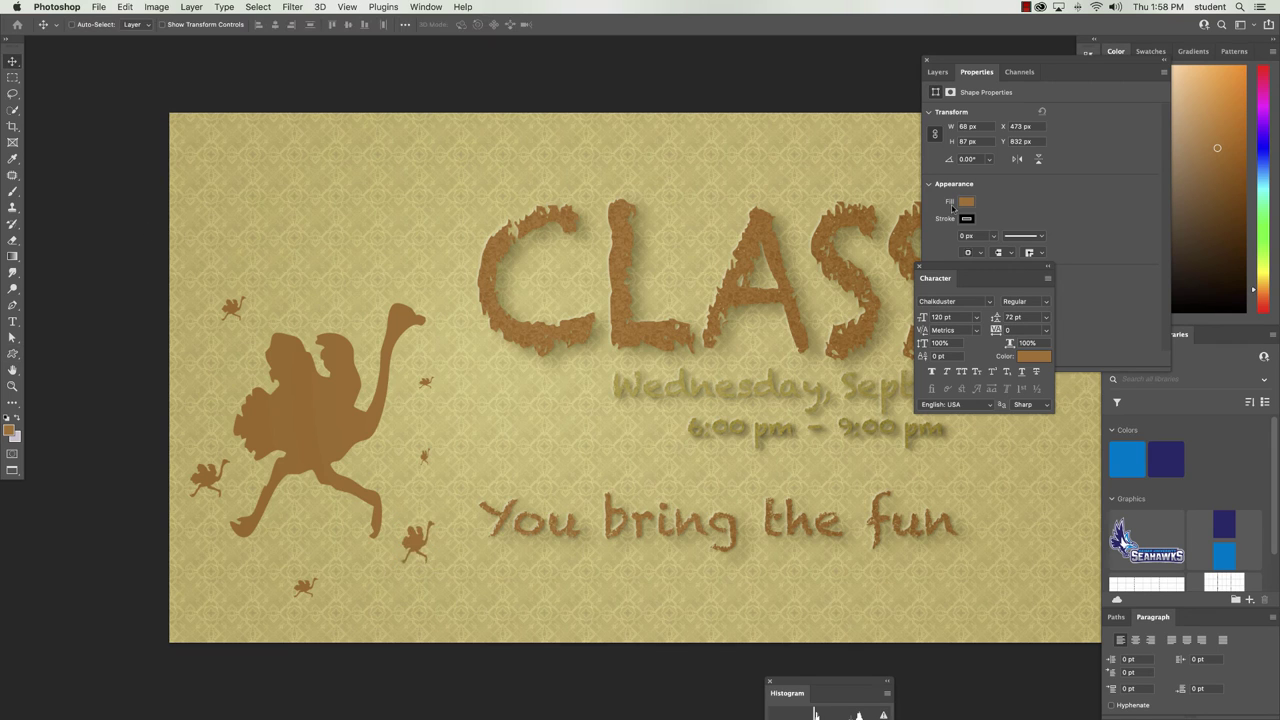
pyautogui.press('F7')
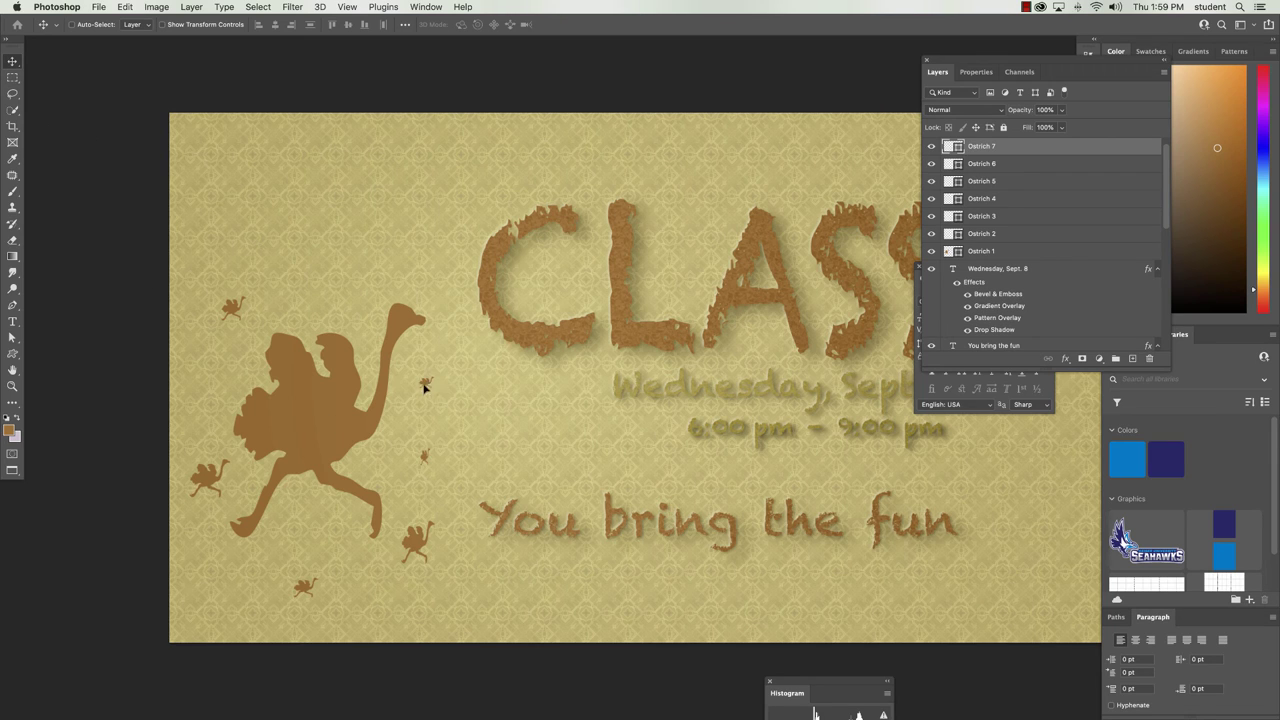
# Nudge Ostrich 7 upward and fade Ostriches 7, 6 and 5 to 28%, 22% and 36% opacity.
pyautogui.moveTo(424, 393); pyautogui.dragTo(345, 383)
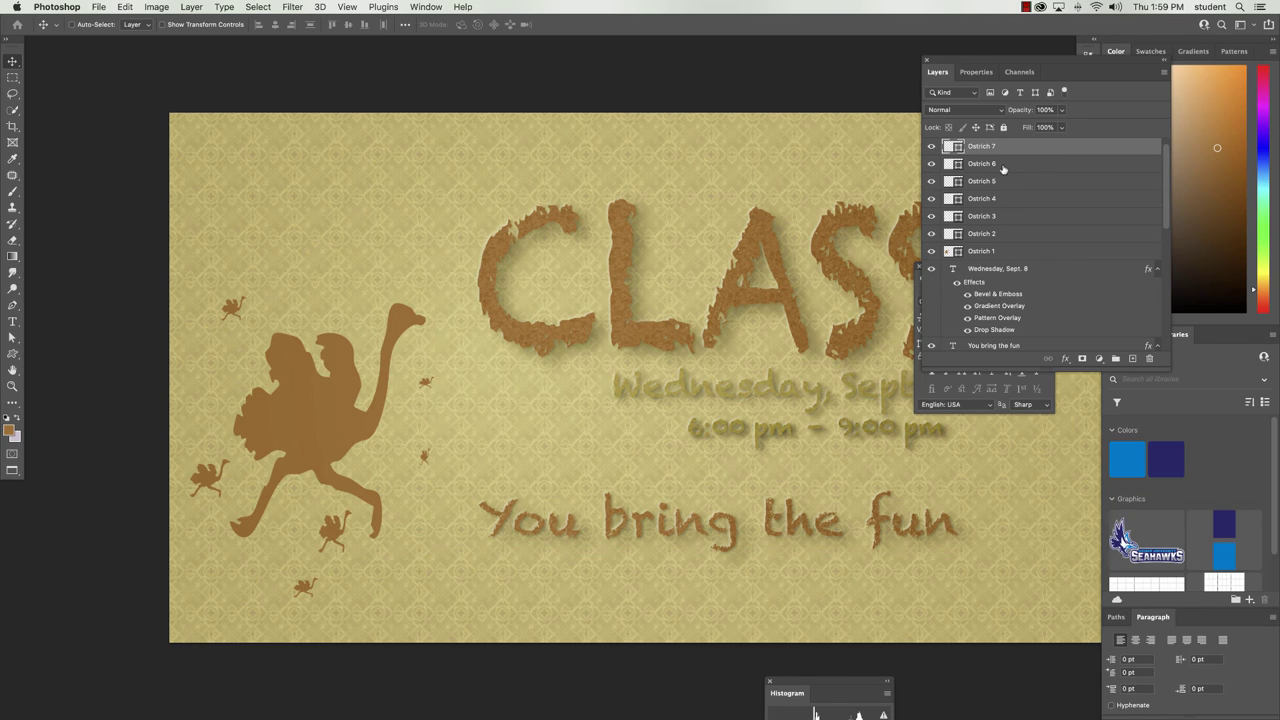
pyautogui.click(1061, 110)
pyautogui.moveTo(1061, 112); pyautogui.dragTo(1020, 127)
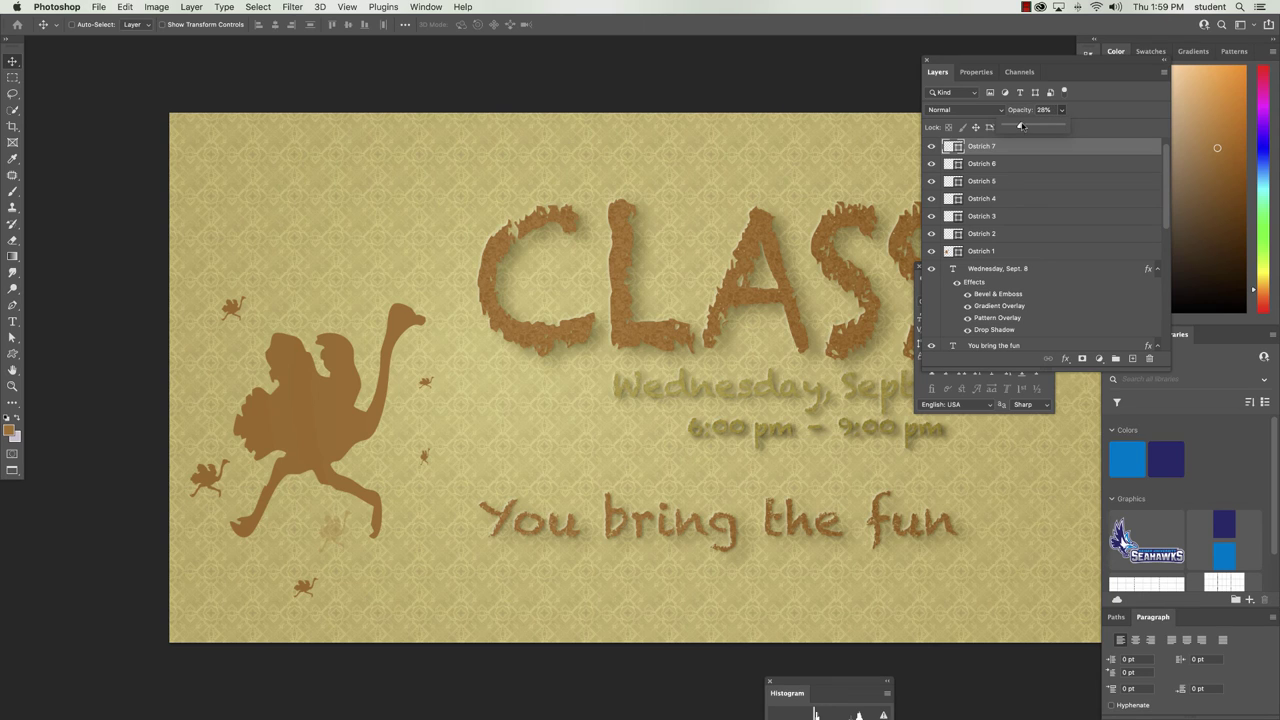
pyautogui.click(980, 165)
pyautogui.click(1061, 110)
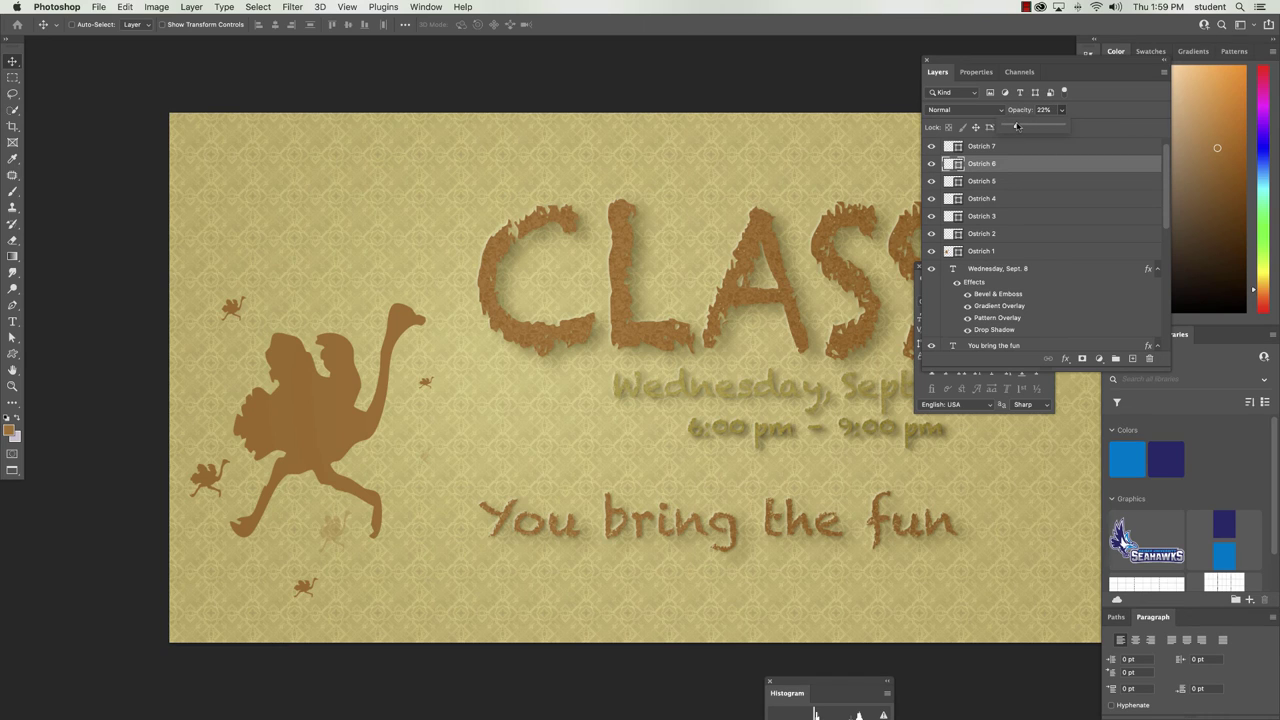
pyautogui.click(997, 182)
pyautogui.click(1061, 110)
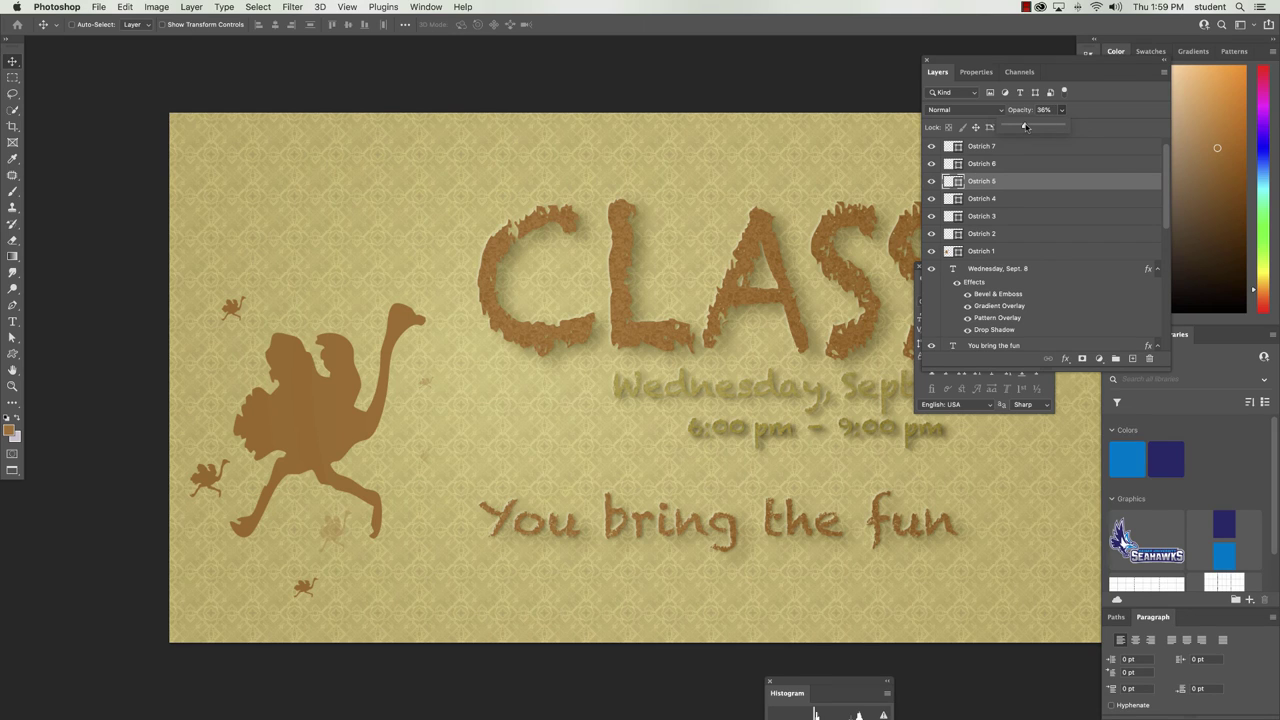
# Fade Ostrich 4 to 40%, Ostrich 3 to 16% and Ostrich 2 to about 35% opacity.
pyautogui.click(1000, 198)
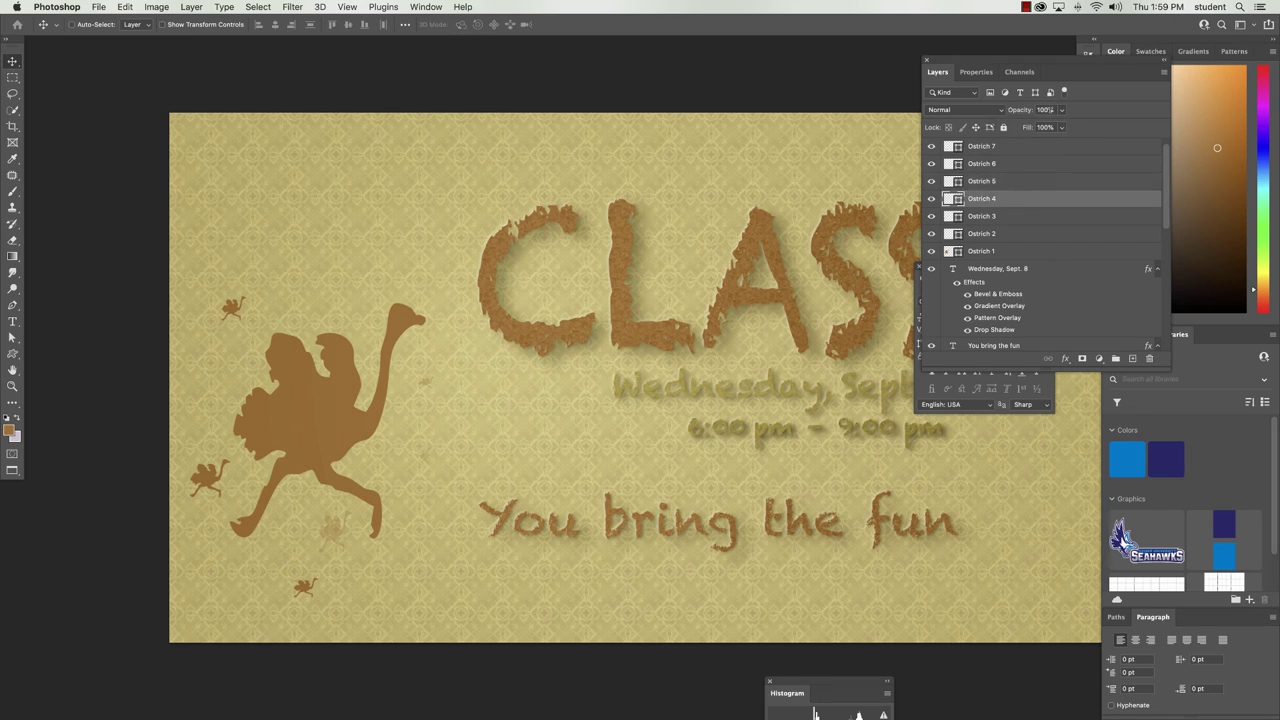
pyautogui.click(1062, 110)
pyautogui.click(1028, 125)
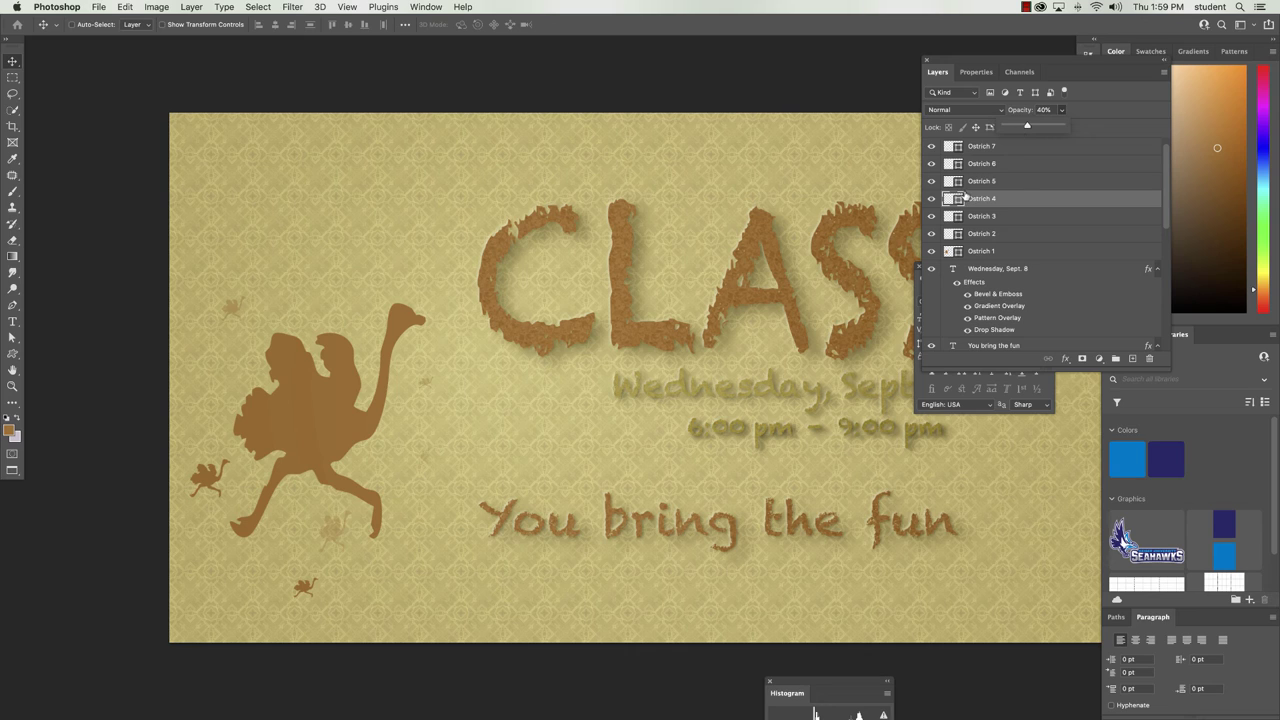
pyautogui.click(988, 216)
pyautogui.click(988, 216)
pyautogui.click(1061, 110)
pyautogui.click(1014, 126)
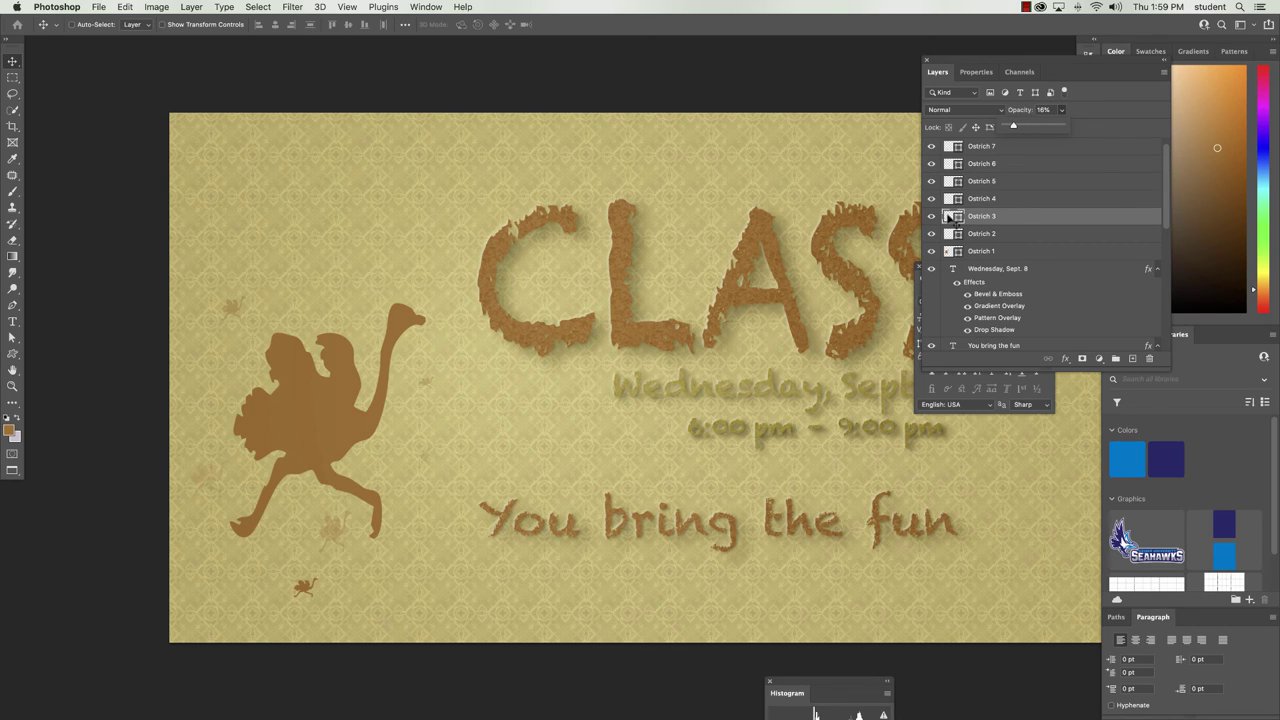
pyautogui.click(970, 236)
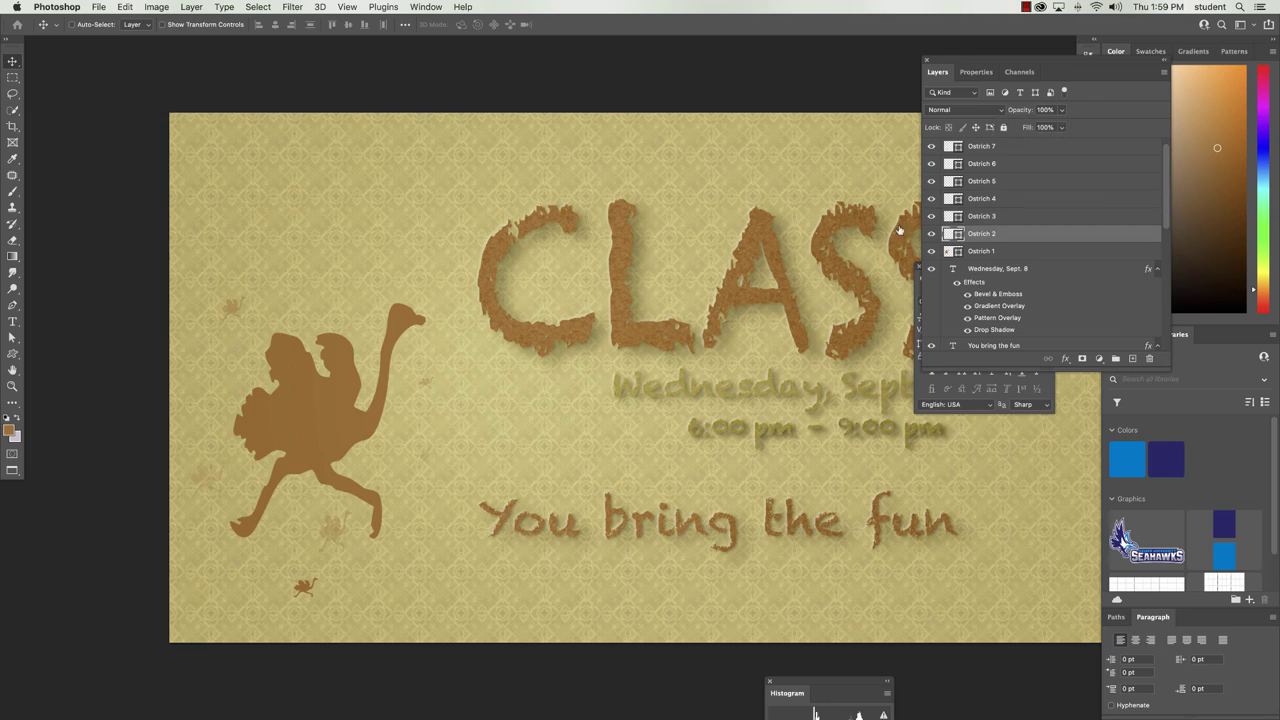
pyautogui.click(1061, 110)
pyautogui.click(1015, 127)
pyautogui.moveTo(1015, 127); pyautogui.dragTo(1024, 126)
# Close the Layers list and shift the Info and Character panels to the right.
pyautogui.click(927, 60)
pyautogui.click(927, 60)
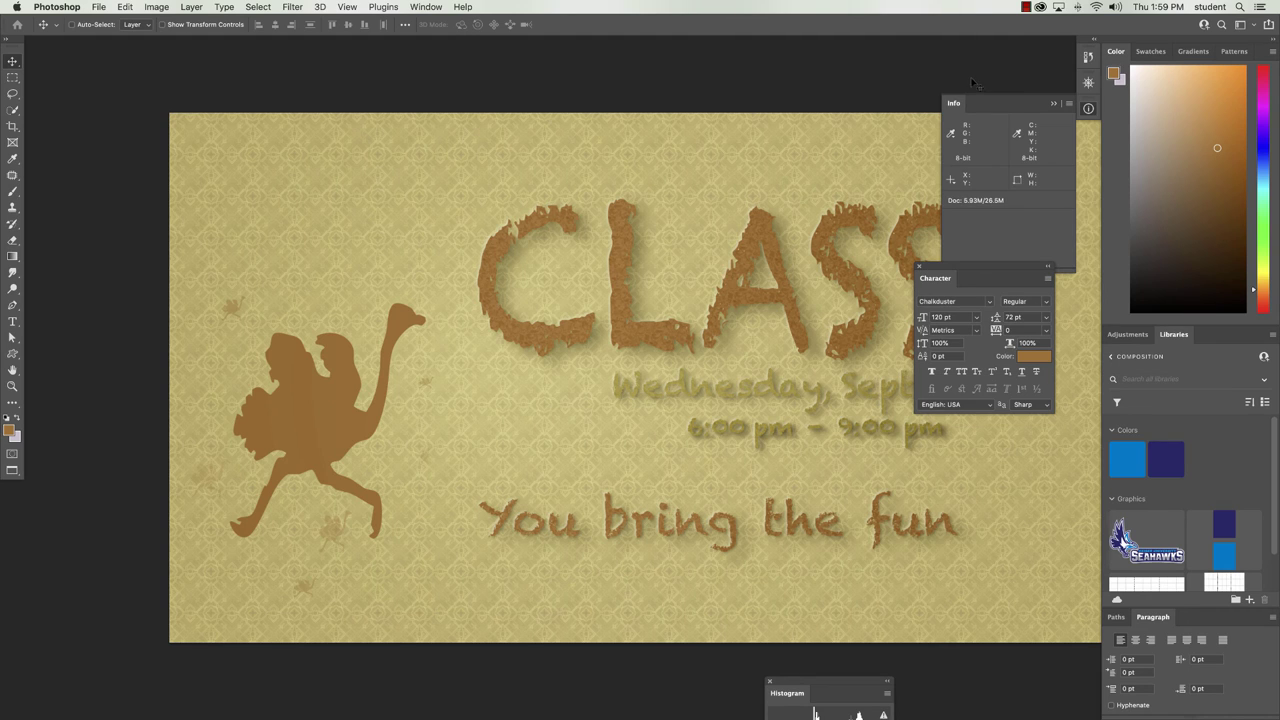
pyautogui.moveTo(979, 103); pyautogui.dragTo(1089, 109)
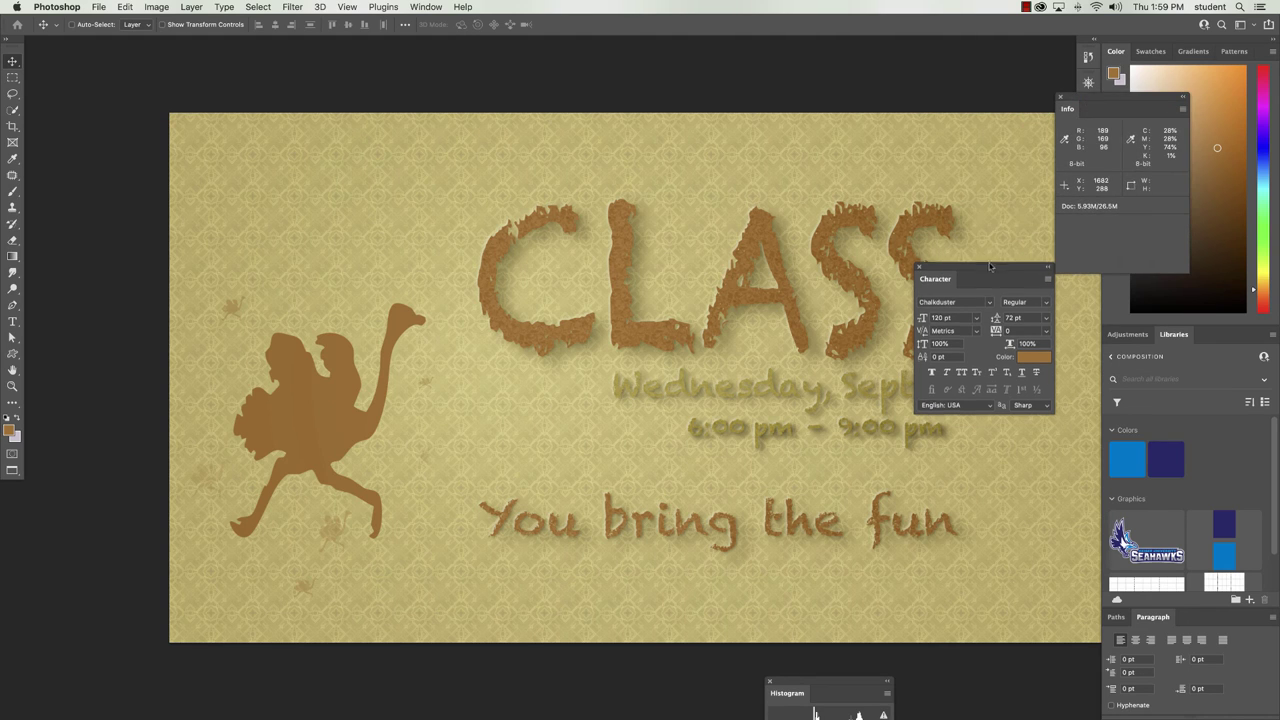
pyautogui.moveTo(996, 266); pyautogui.dragTo(1076, 268)
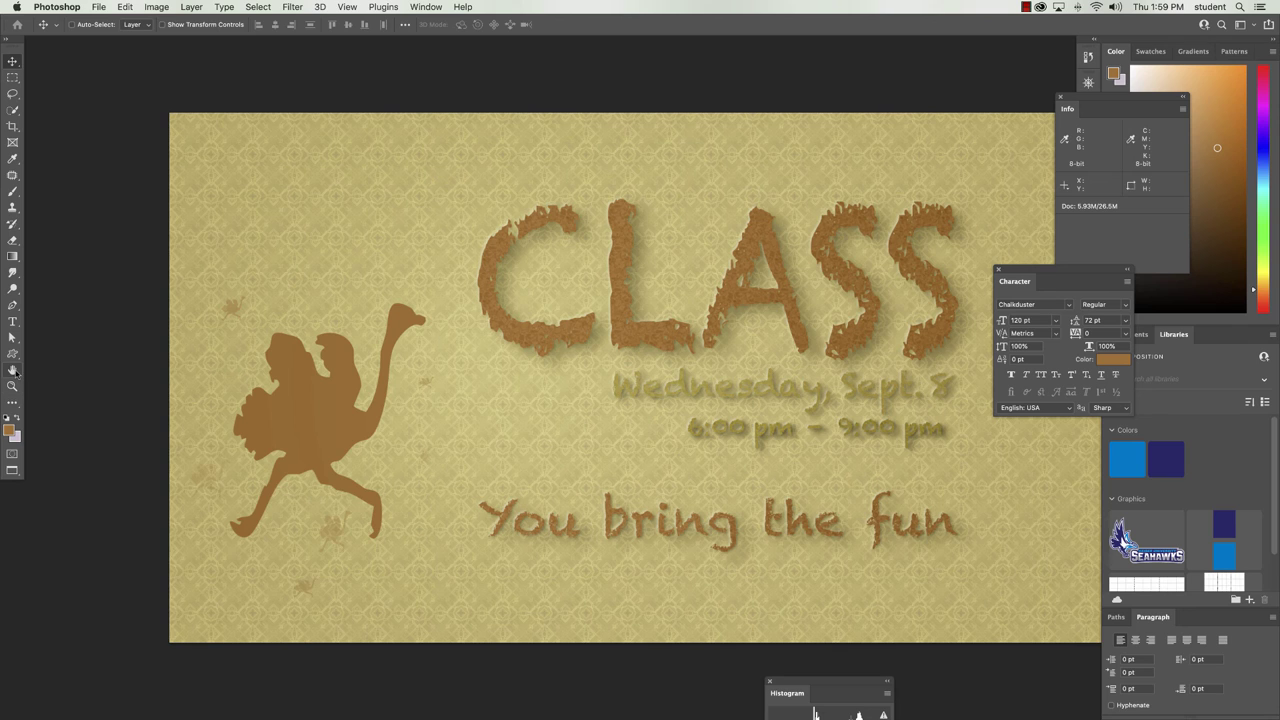
# Show the flyer at actual size in the standard tabbed window, with the Info panel moved back left.
pyautogui.doubleClick(13, 370)
pyautogui.doubleClick(12, 386)
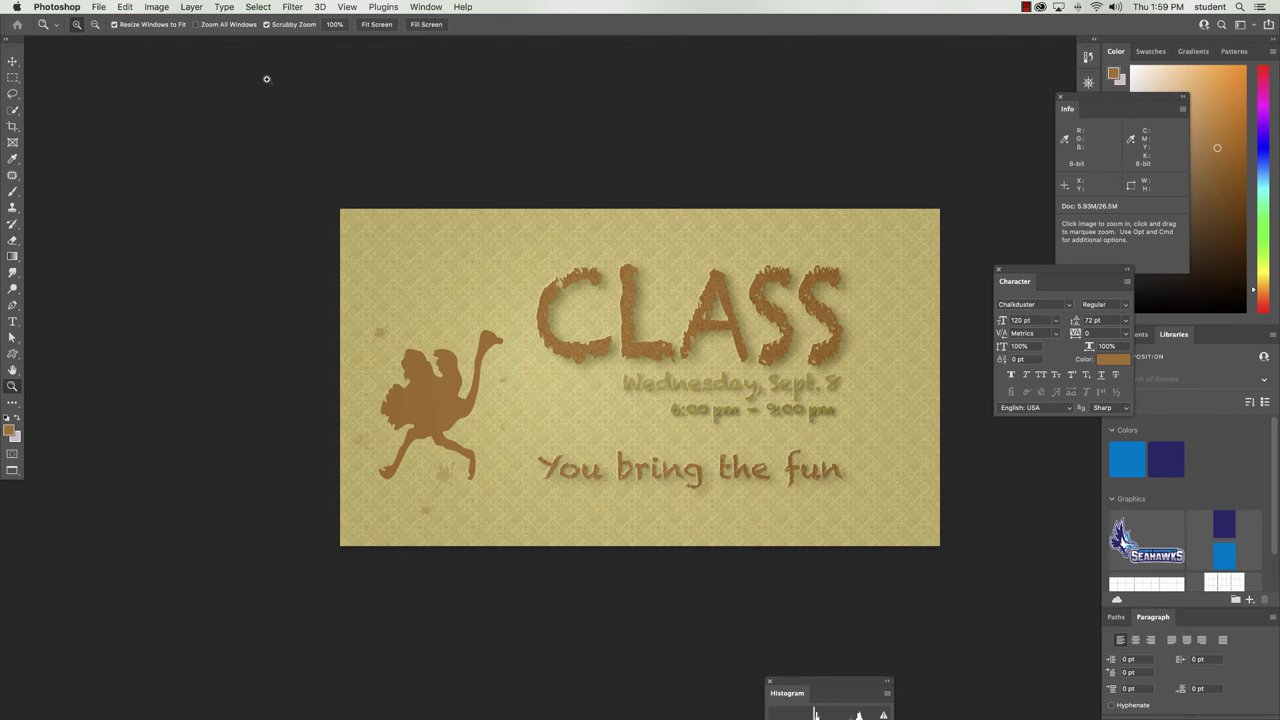
pyautogui.press('f')
pyautogui.press('f')
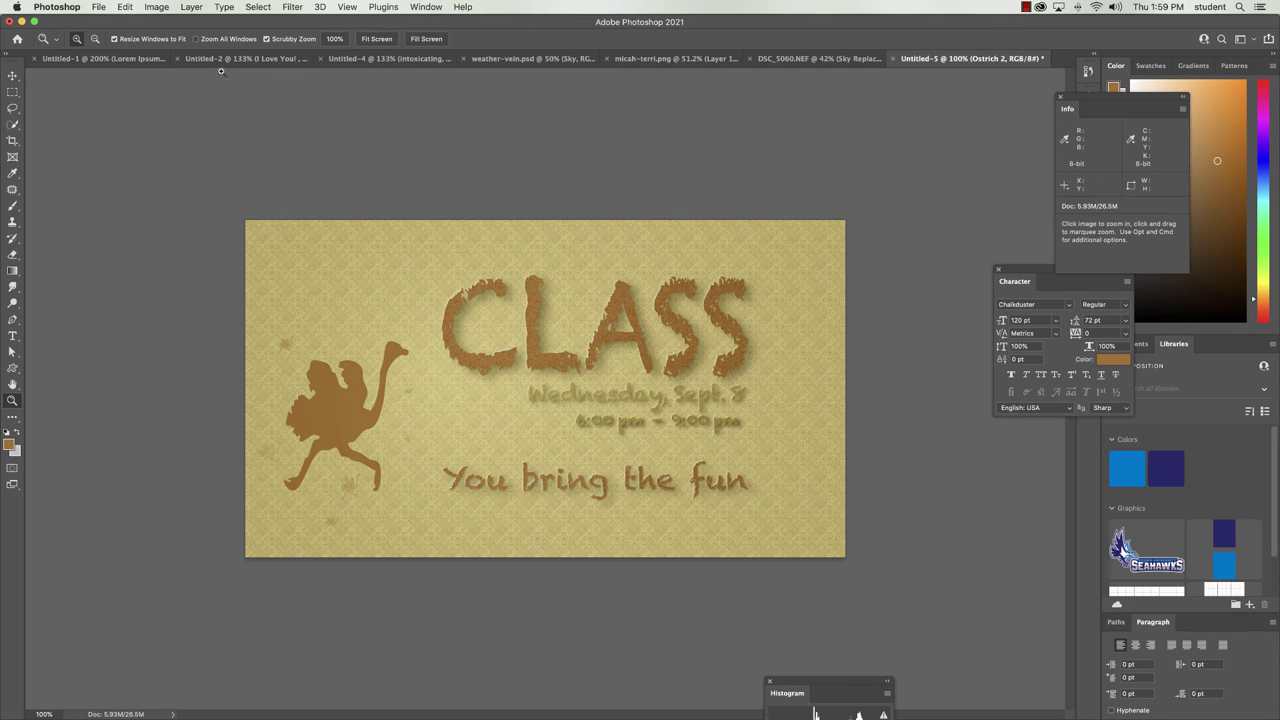
pyautogui.click(12, 76)
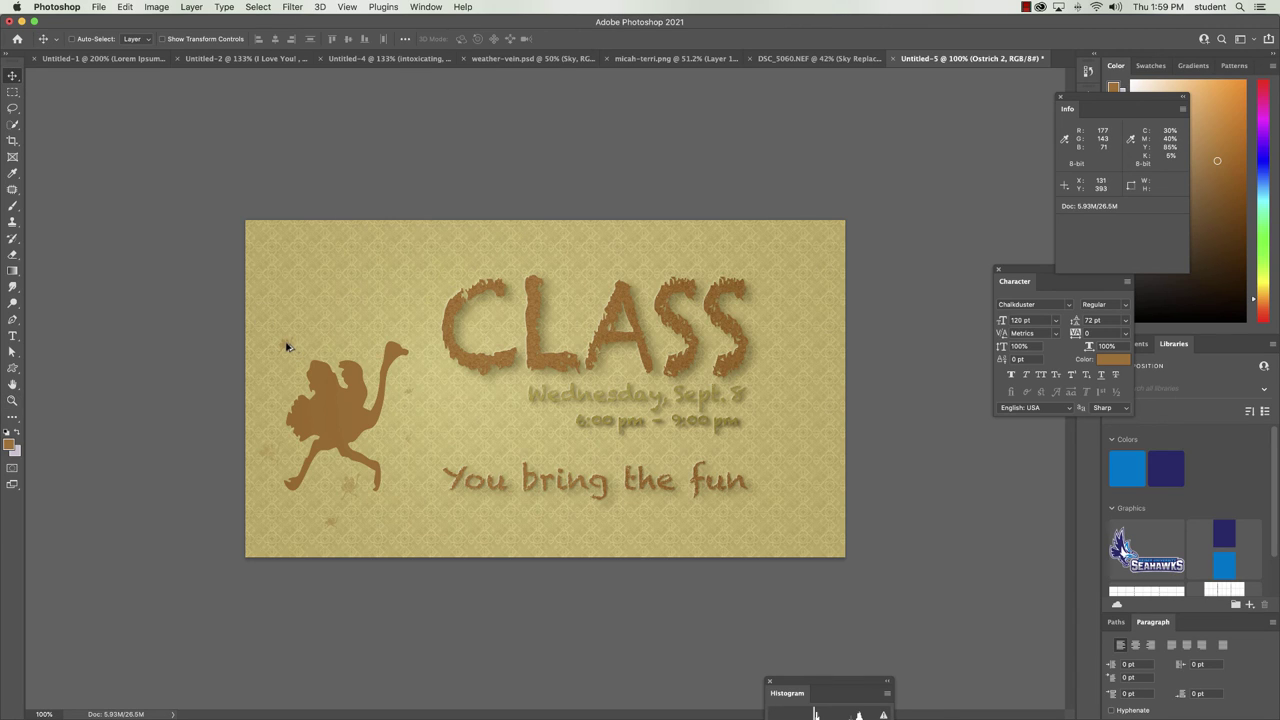
pyautogui.moveTo(290, 351); pyautogui.dragTo(286, 347)
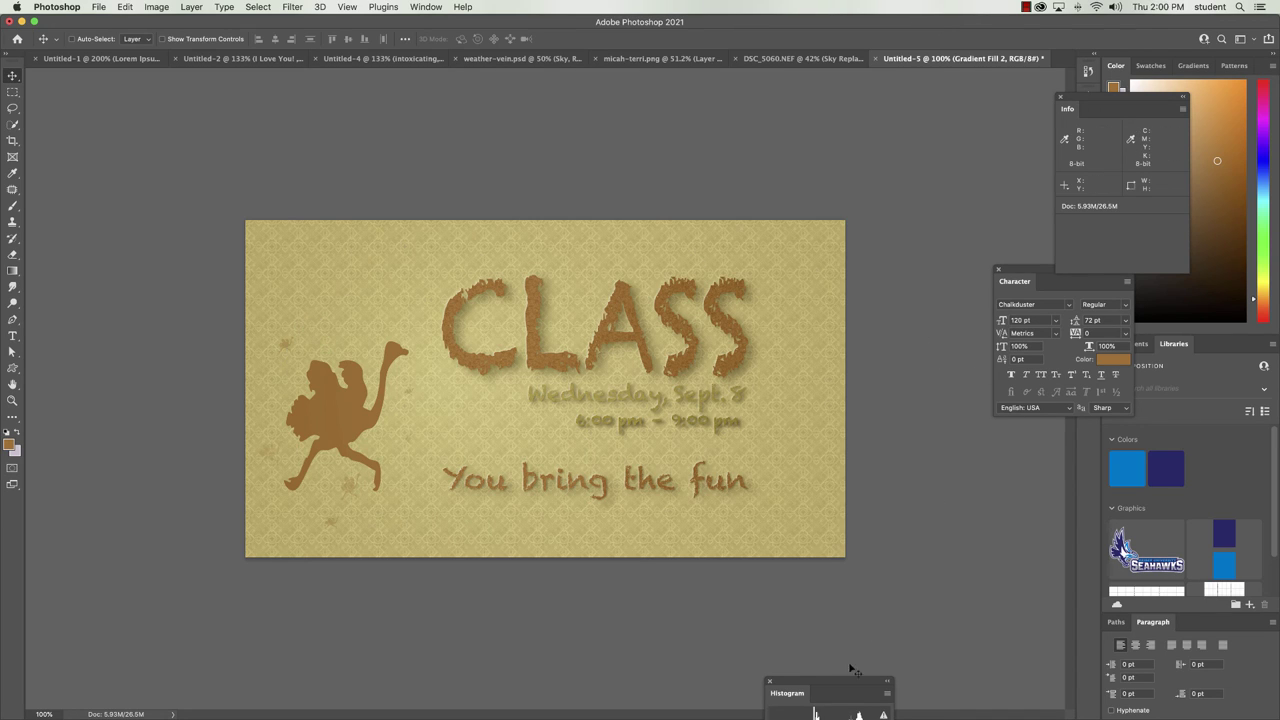
pyautogui.moveTo(1095, 104); pyautogui.dragTo(941, 102)
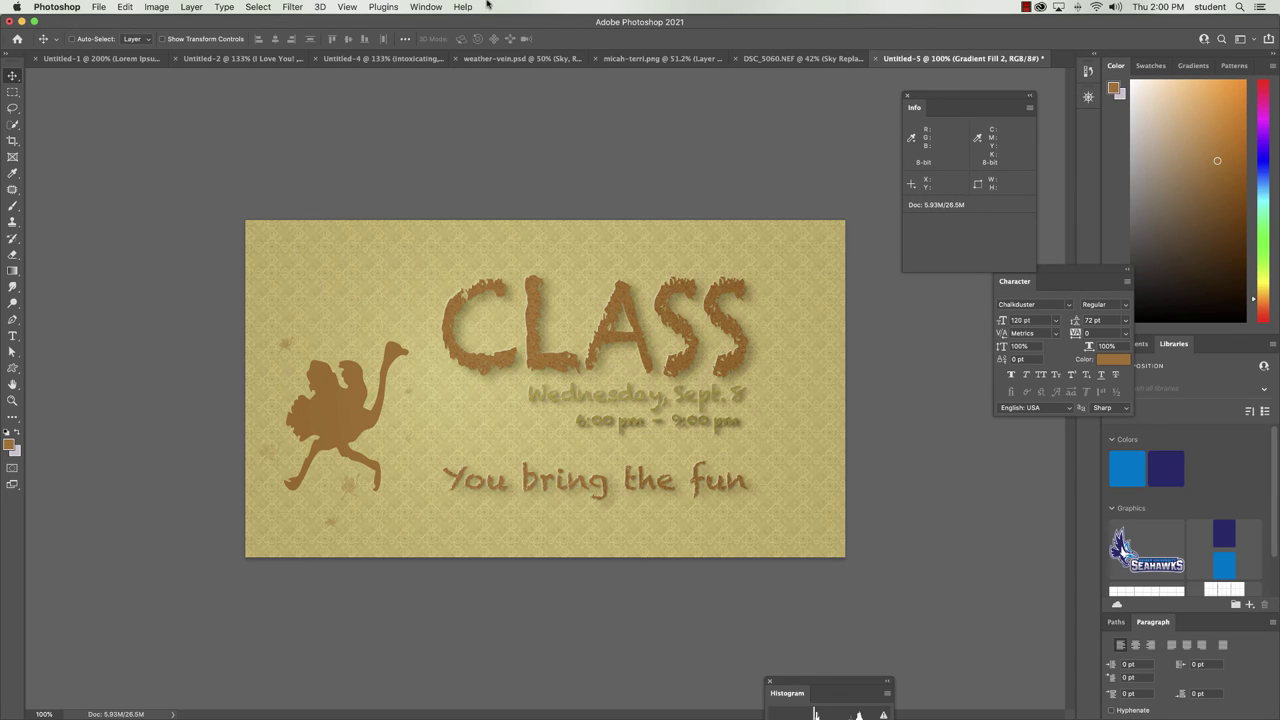
# Bring back the Layers panel, then move Ostrich 4 and fade it to 20% opacity.
pyautogui.click(422, 7)
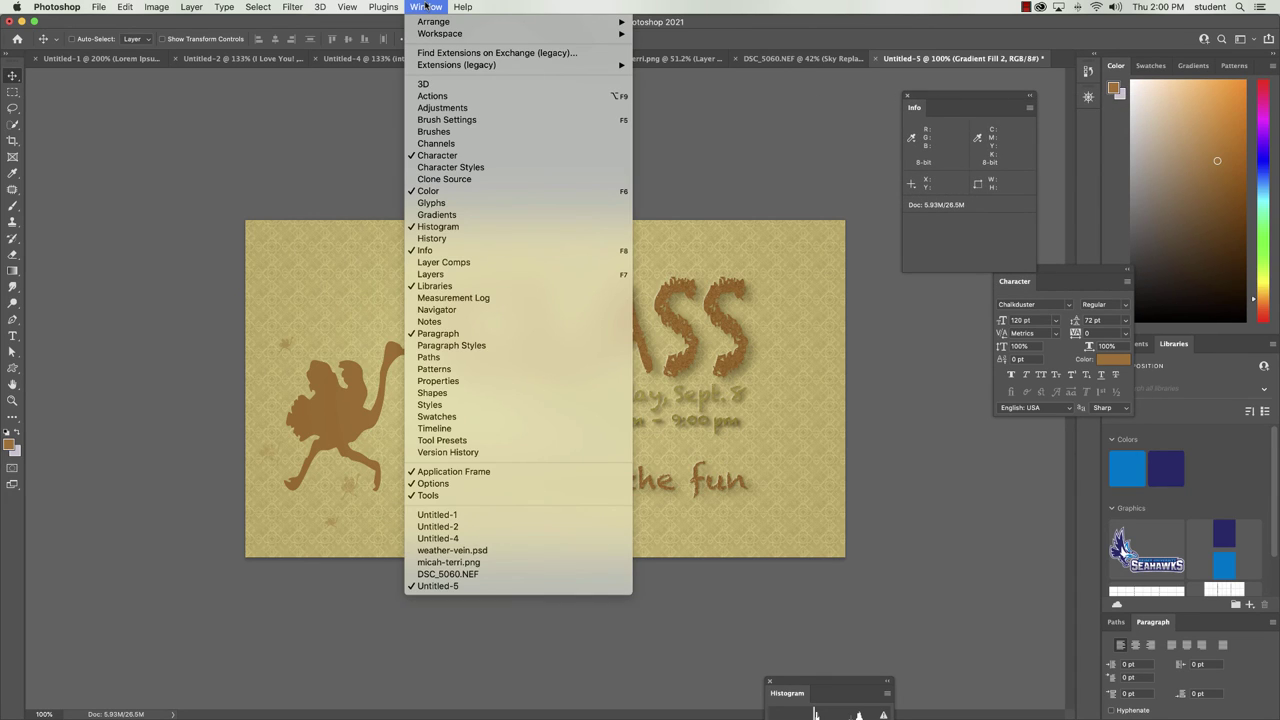
pyautogui.click(490, 274)
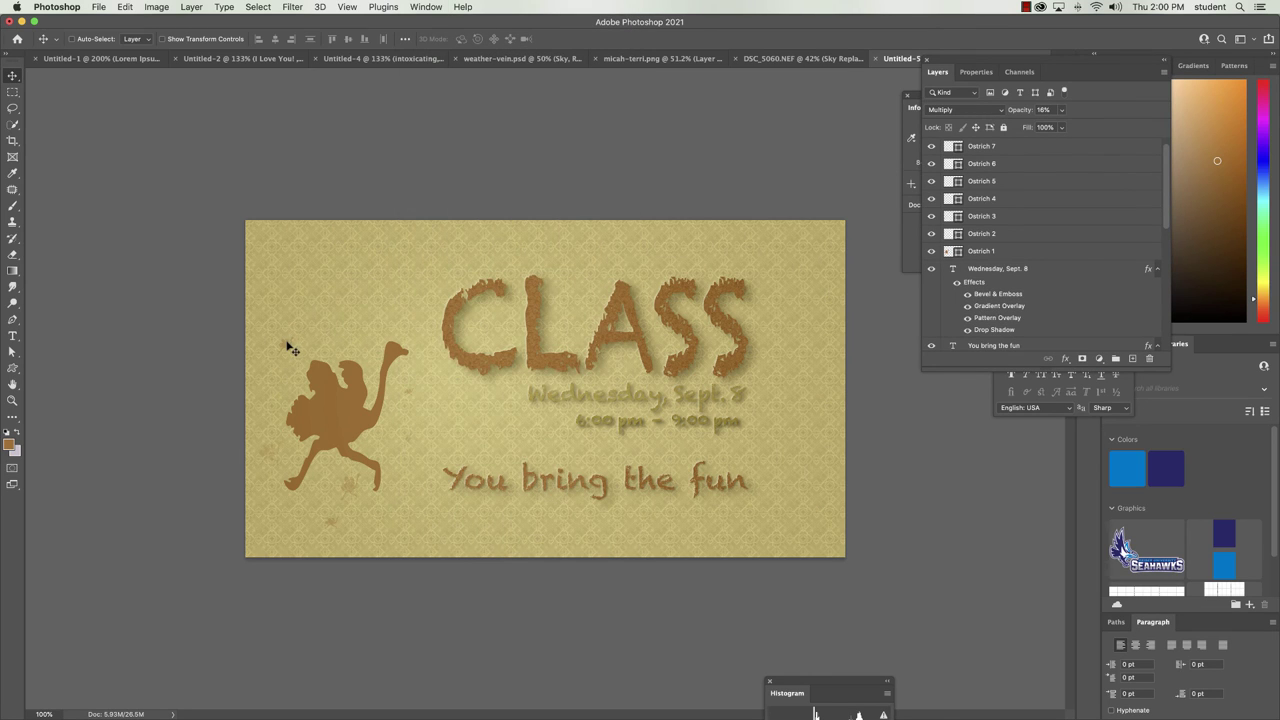
pyautogui.press('super')
pyautogui.click(979, 202)
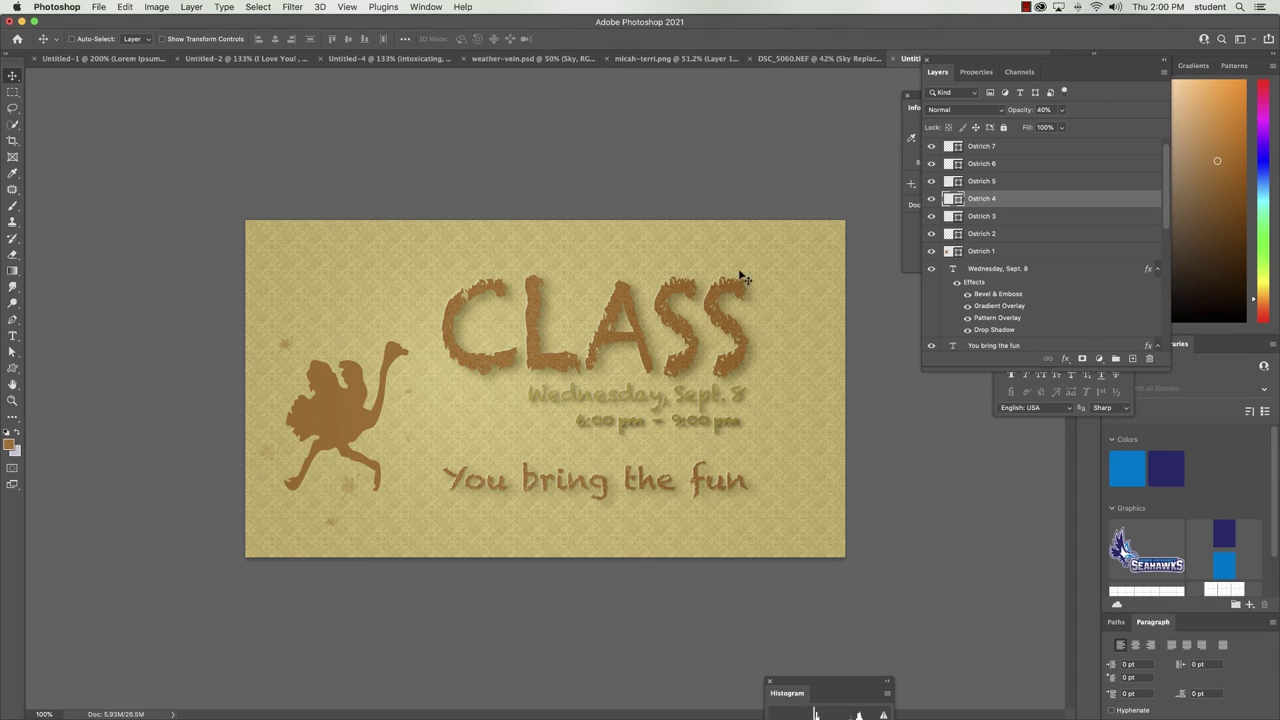
pyautogui.moveTo(286, 351); pyautogui.dragTo(295, 394)
pyautogui.click(1062, 110)
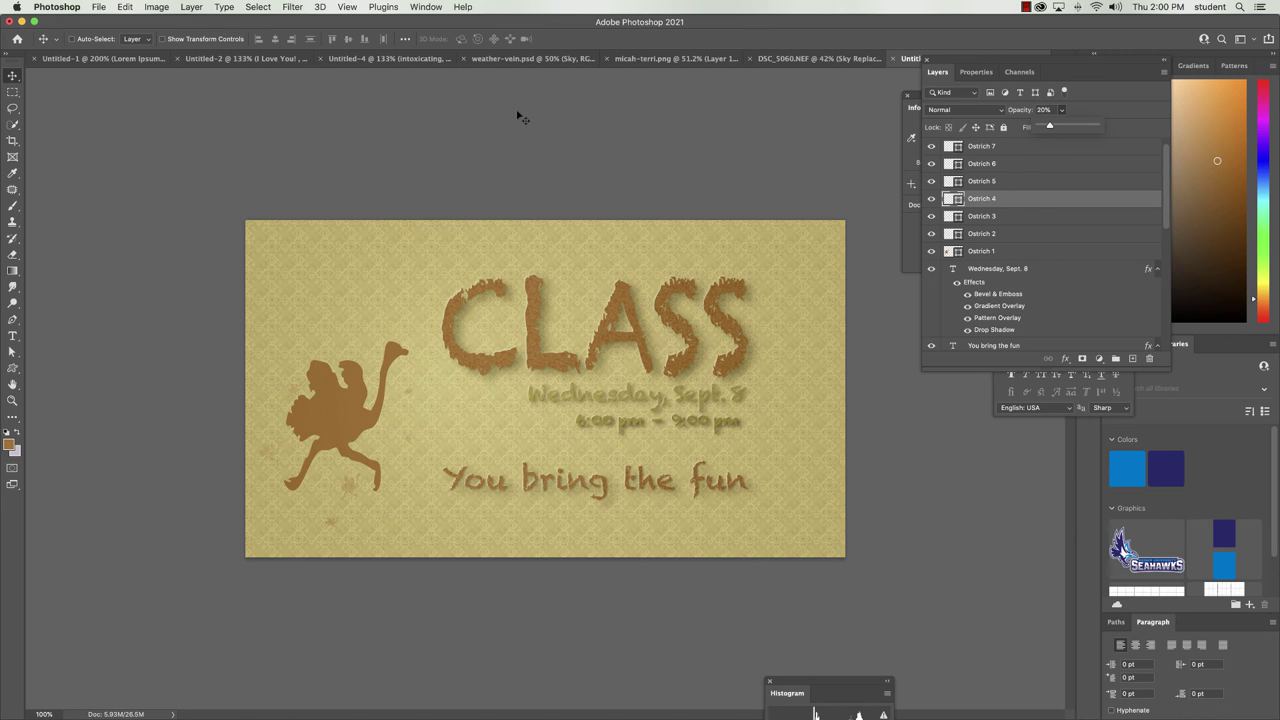
pyautogui.click(131, 110)
# Select the Wednesday, Sept. 8 and You bring the fun text layers.
pyautogui.click(1022, 270)
pyautogui.scroll(-3, 1165, 200)
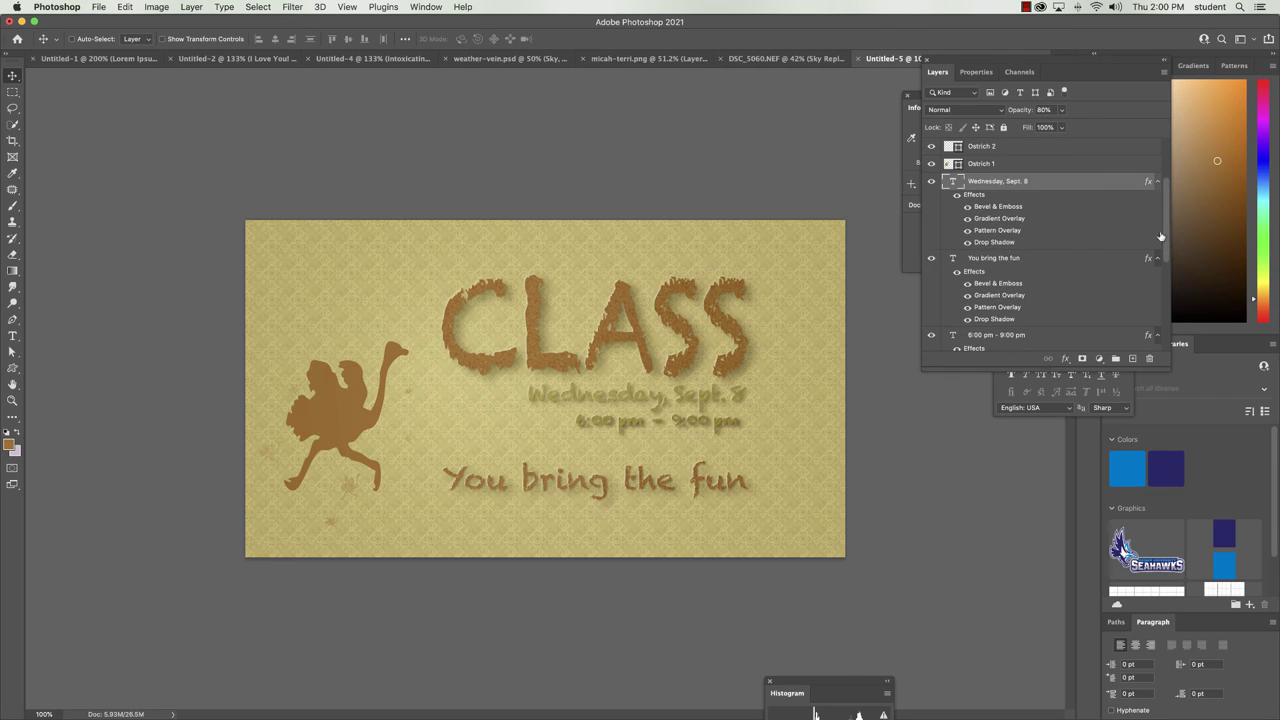
pyautogui.keyDown('shift'); pyautogui.click(1010, 258); pyautogui.keyUp('shift')
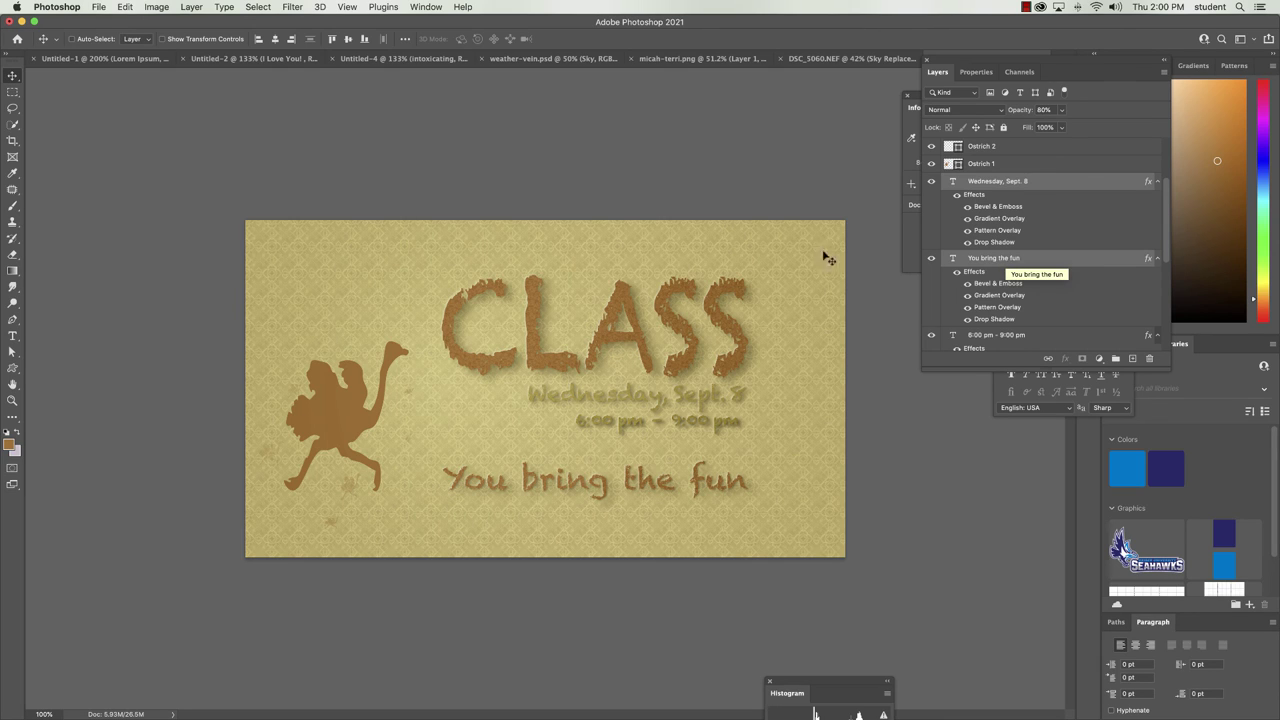
# Move the 6:00 pm - 9:00 pm layer above the tagline and select it with the date layer.
pyautogui.click(13, 336)
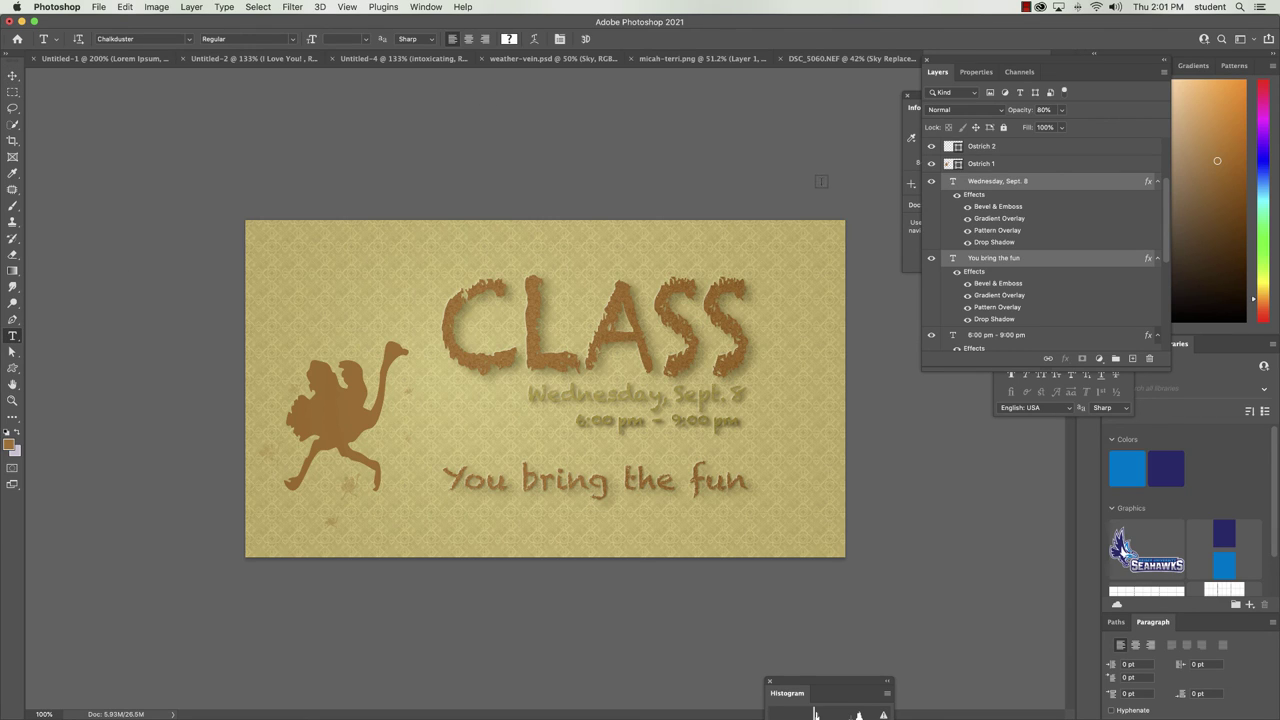
pyautogui.click(978, 334)
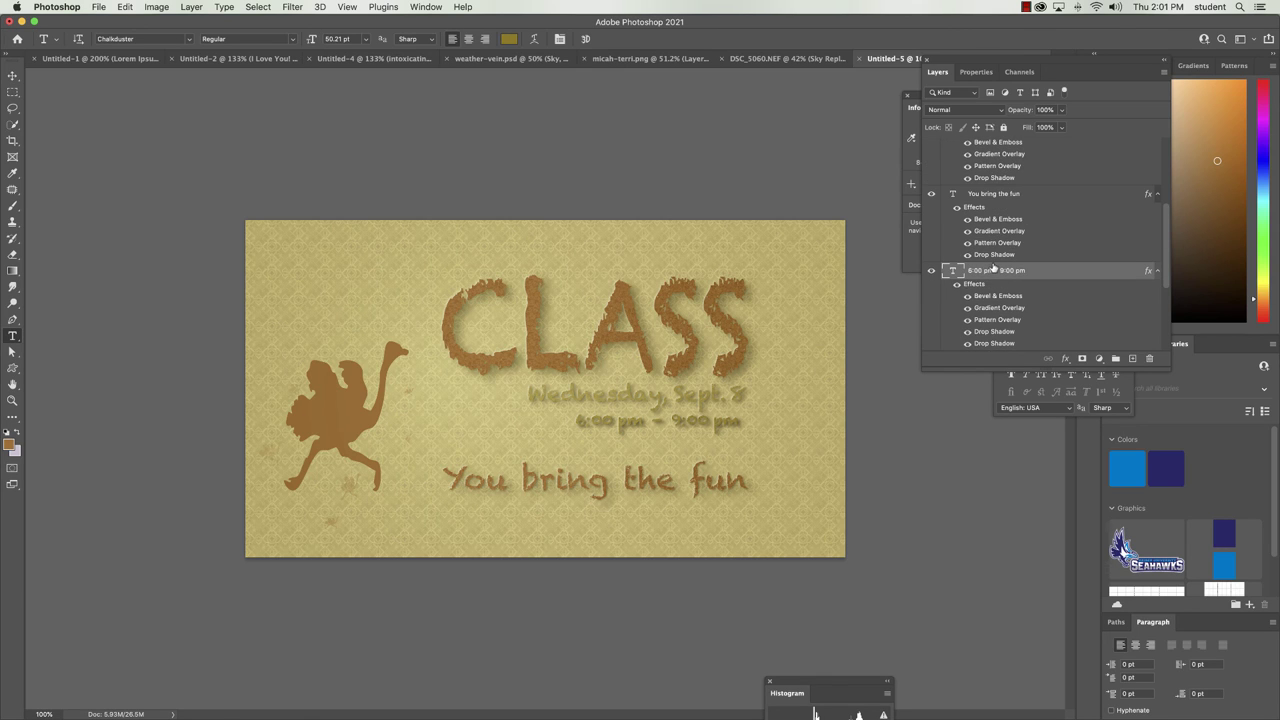
pyautogui.moveTo(992, 272); pyautogui.dragTo(990, 186)
pyautogui.scroll(3, 1100, 230)
pyautogui.keyDown('shift'); pyautogui.click(1030, 216); pyautogui.keyUp('shift')
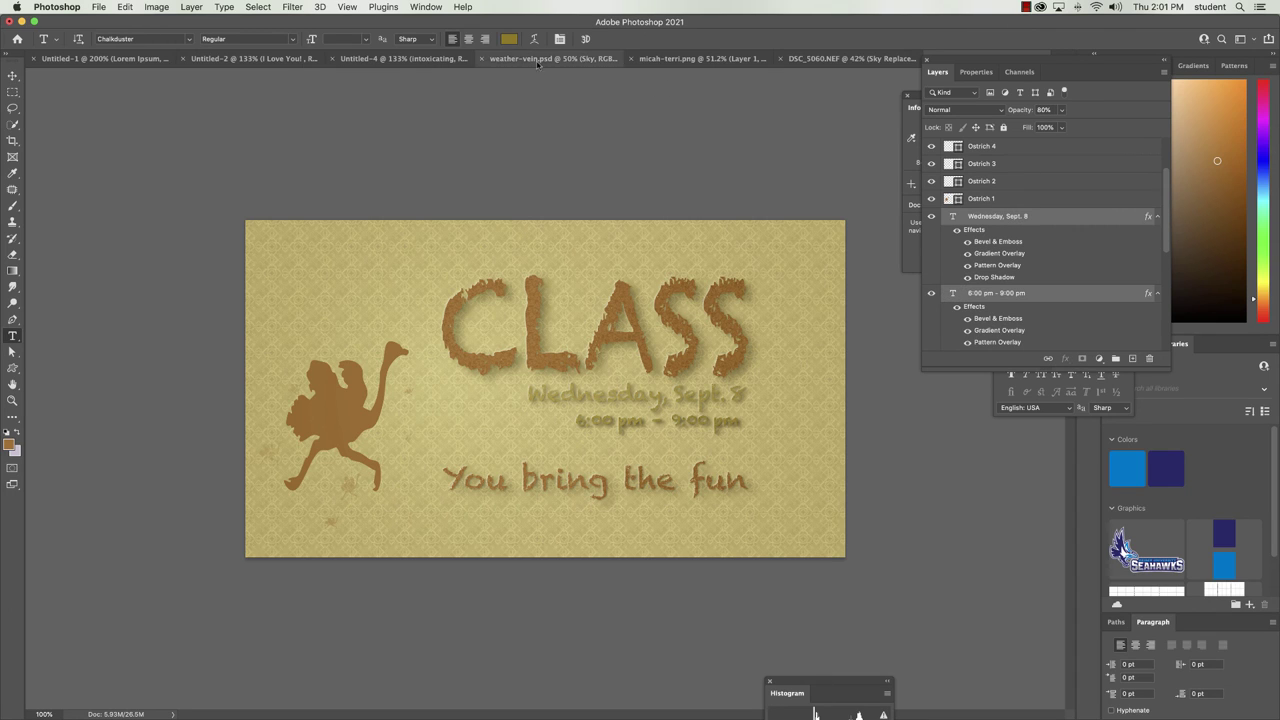
# Try a darker text colour, then the ostrich's sampled brown, on the date and time.
pyautogui.click(509, 40)
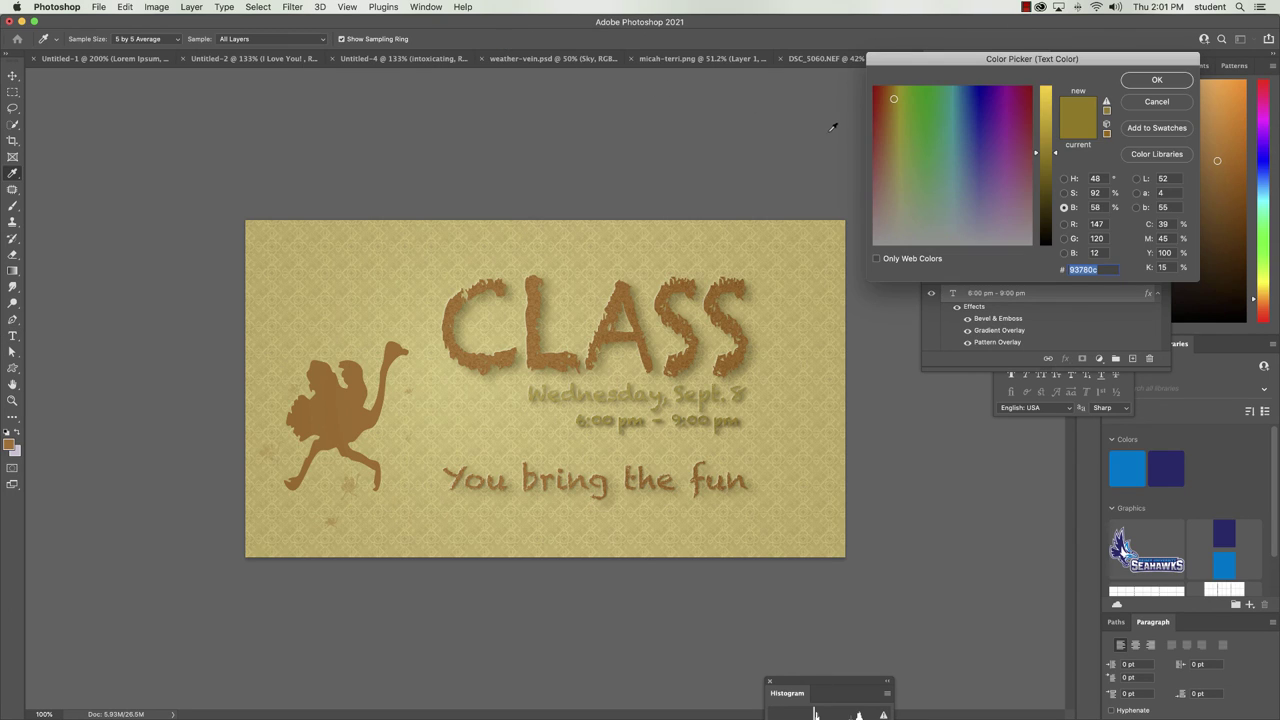
pyautogui.moveTo(1045, 179); pyautogui.dragTo(1045, 187)
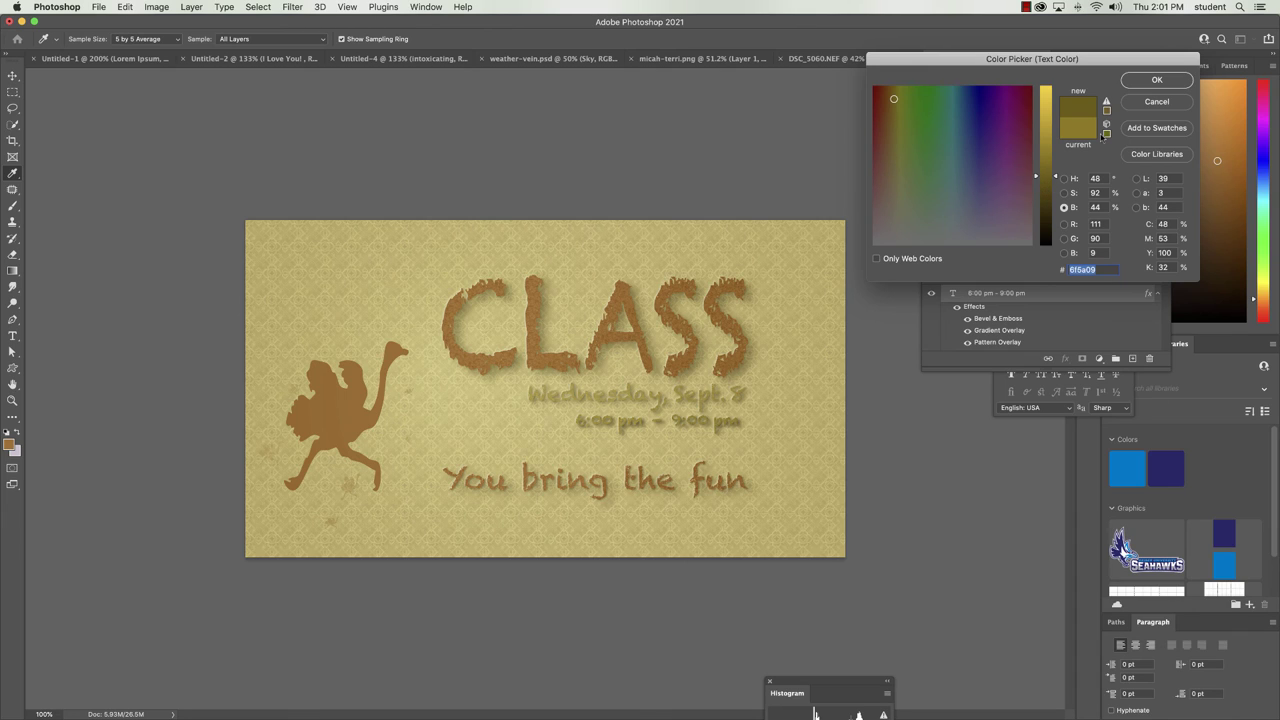
pyautogui.click(1150, 81)
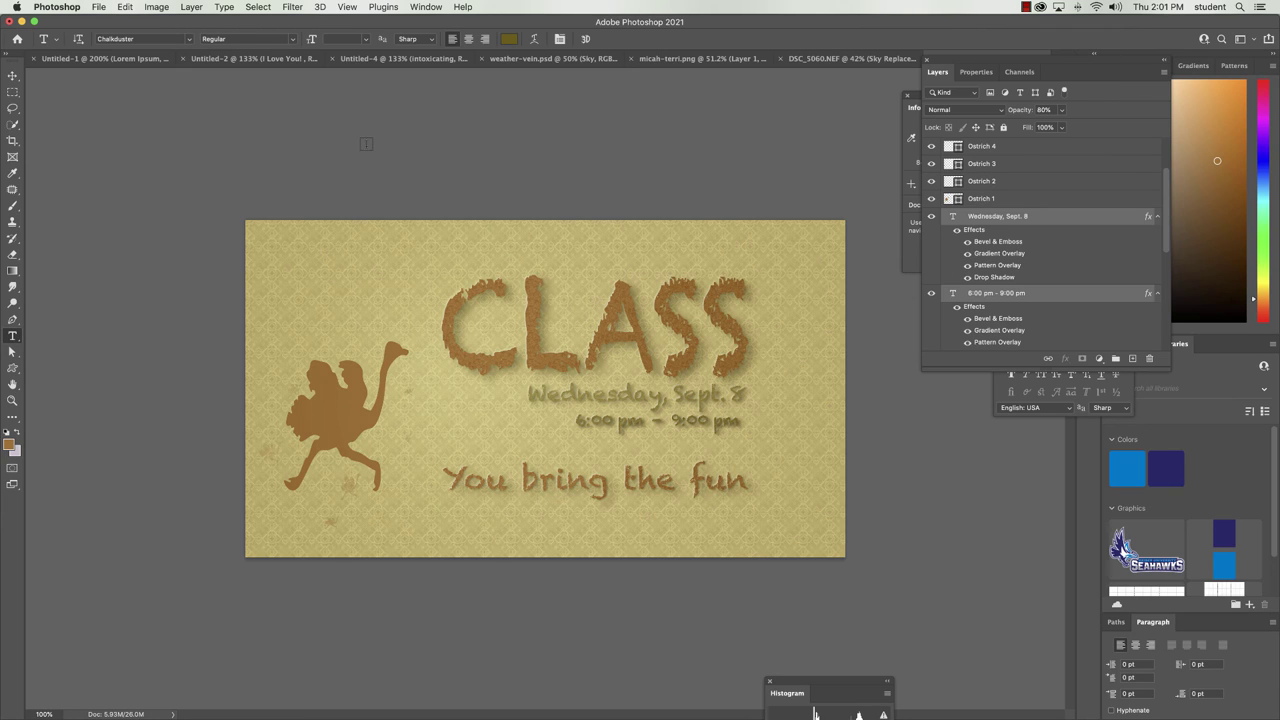
pyautogui.click(509, 39)
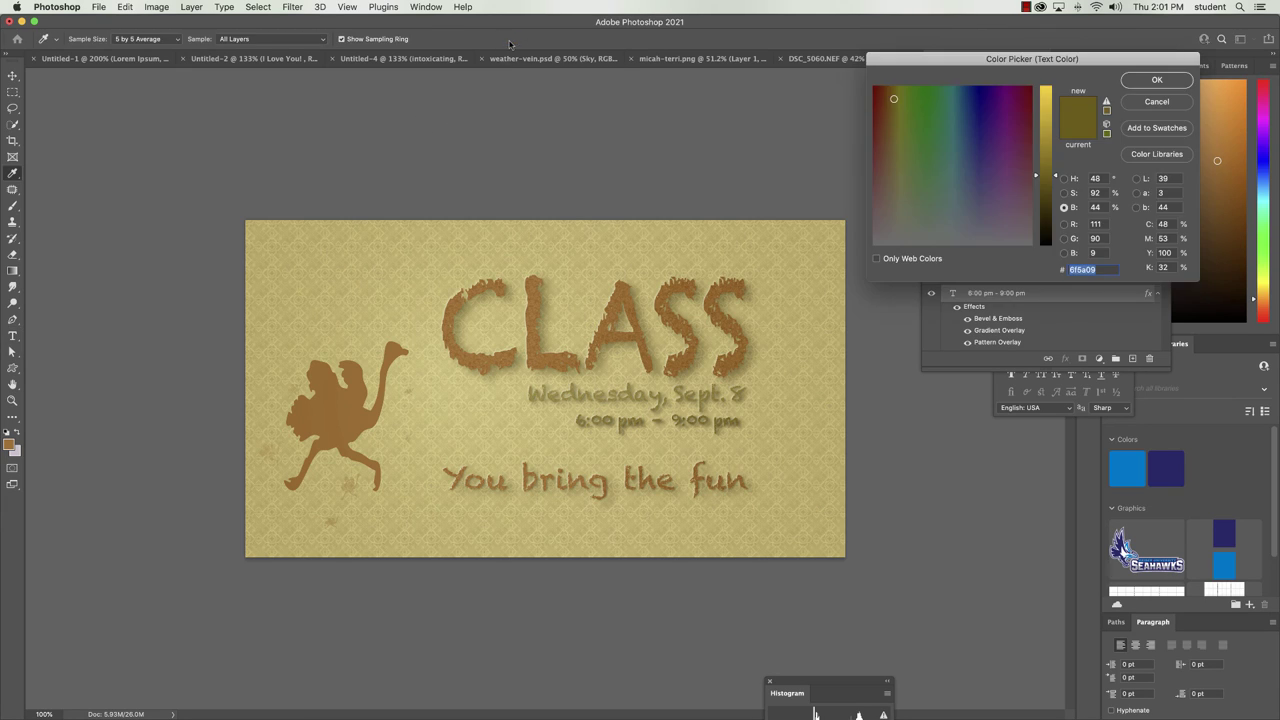
pyautogui.click(340, 407)
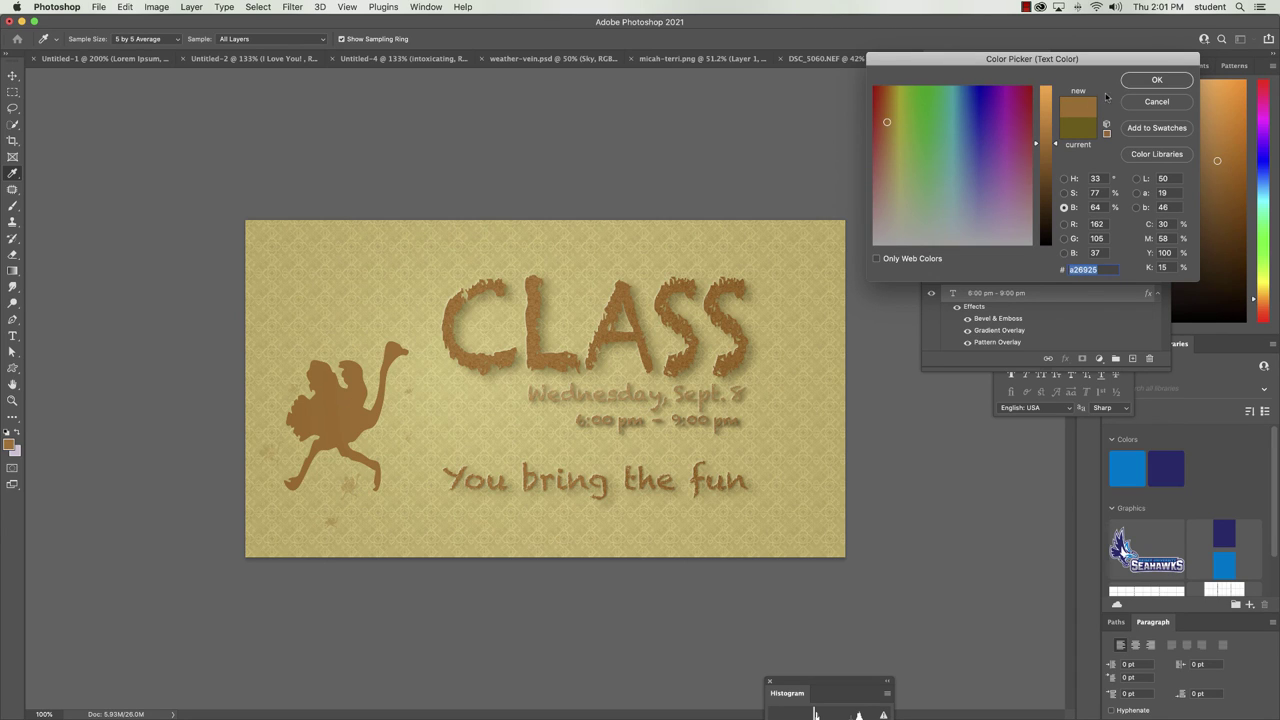
pyautogui.click(1151, 84)
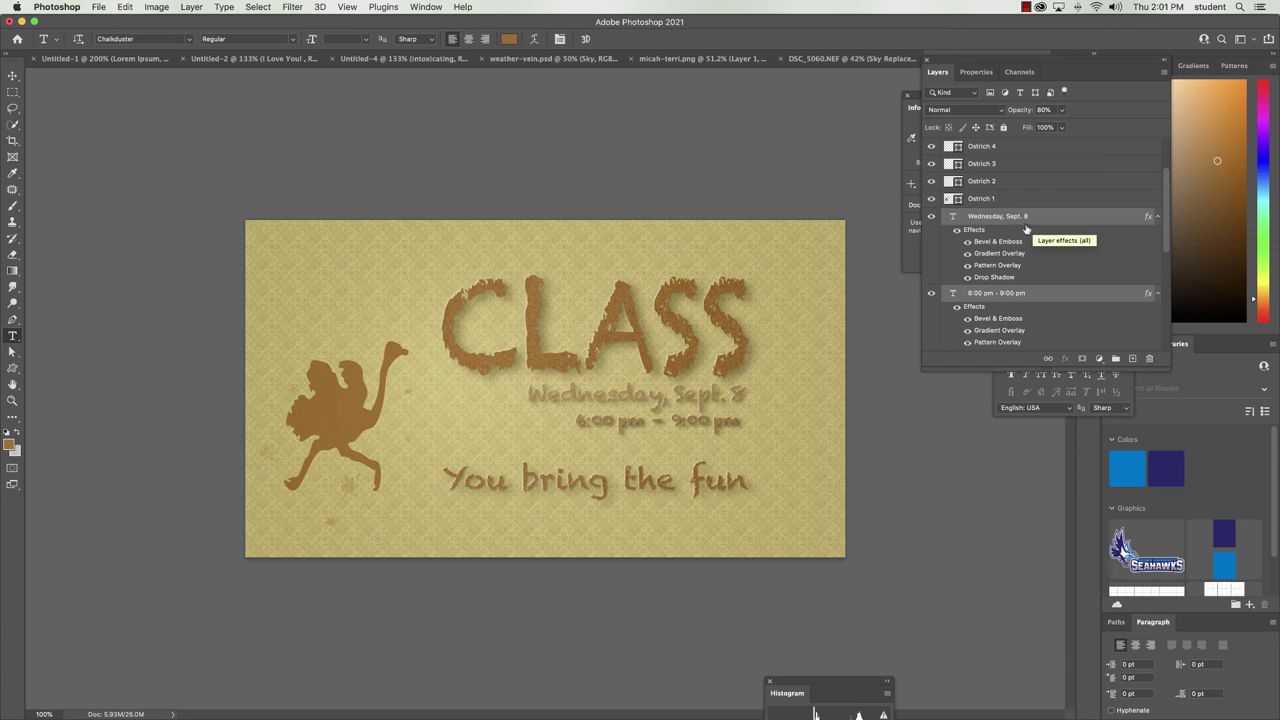
# Set the date and time text colour to deep reddish-brown #683018.
pyautogui.click(508, 38)
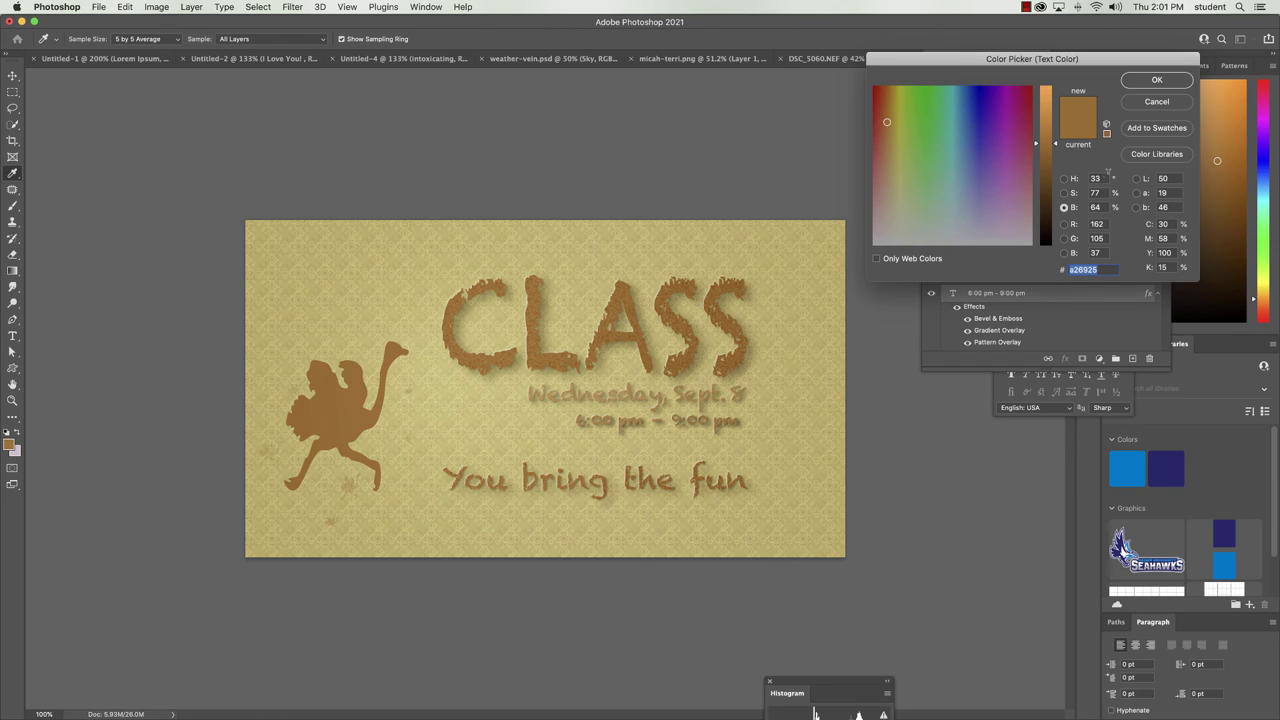
pyautogui.press('Tab')
pyautogui.write('18')
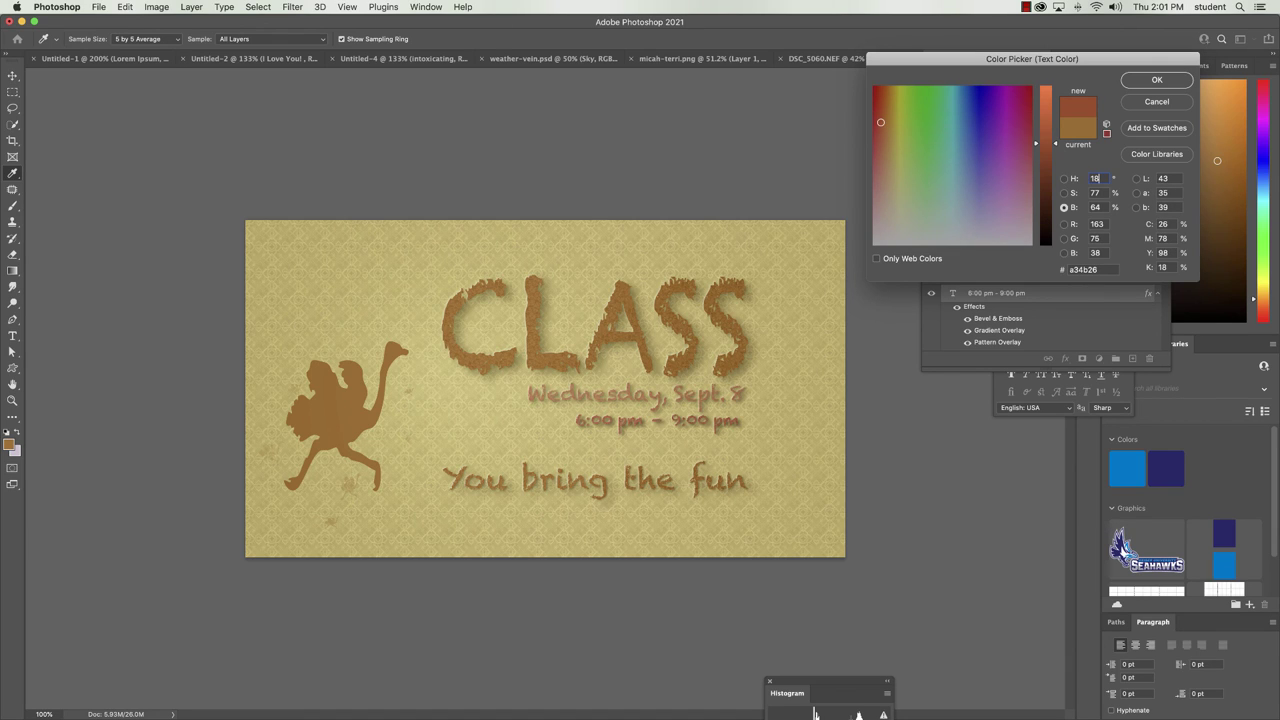
pyautogui.click(1047, 181)
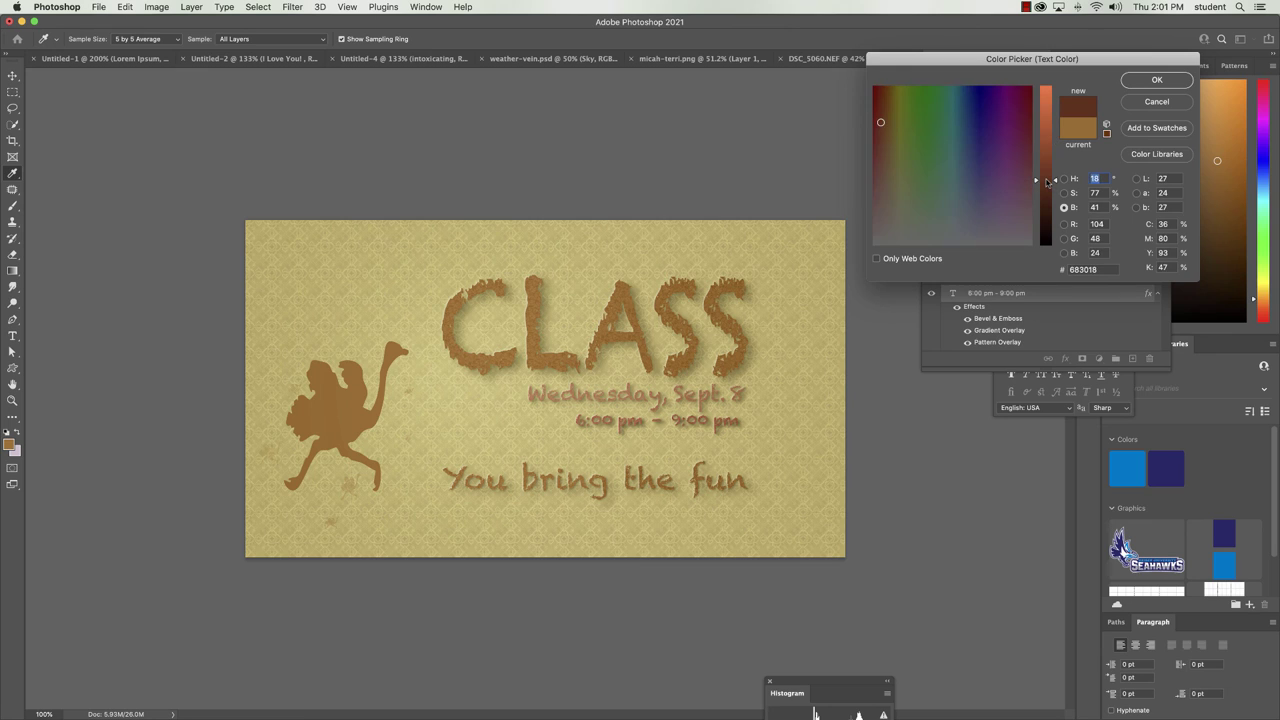
pyautogui.click(1142, 79)
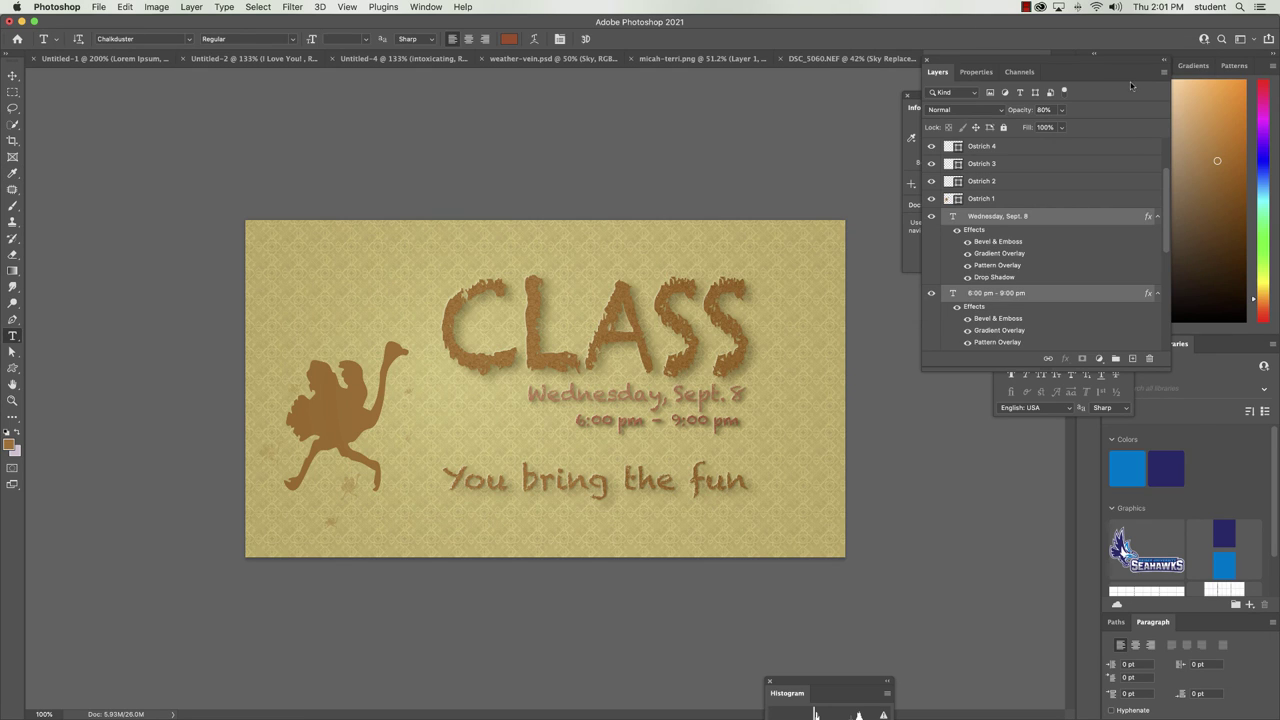
# Hide the Wednesday layer's Gradient and Pattern Overlays and the 6:00 pm layer's Pattern Overlay.
pyautogui.click(1022, 217)
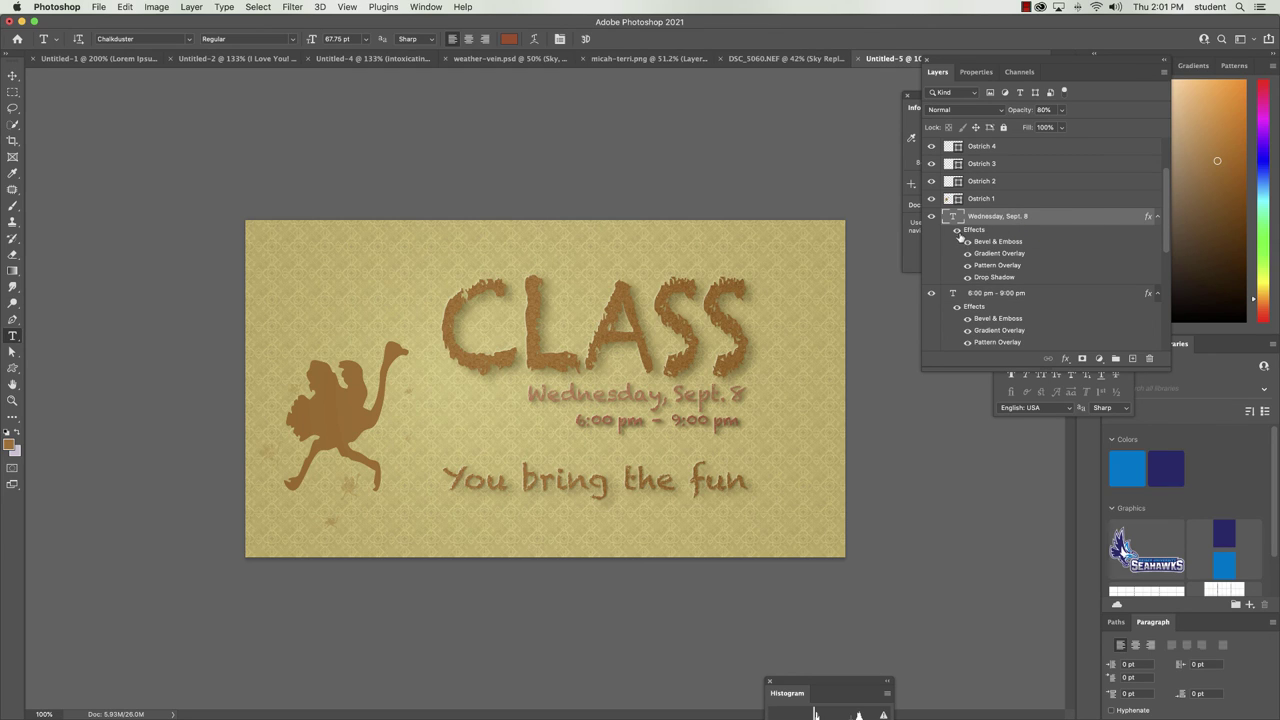
pyautogui.click(931, 217)
pyautogui.click(931, 217)
pyautogui.click(967, 254)
pyautogui.click(967, 266)
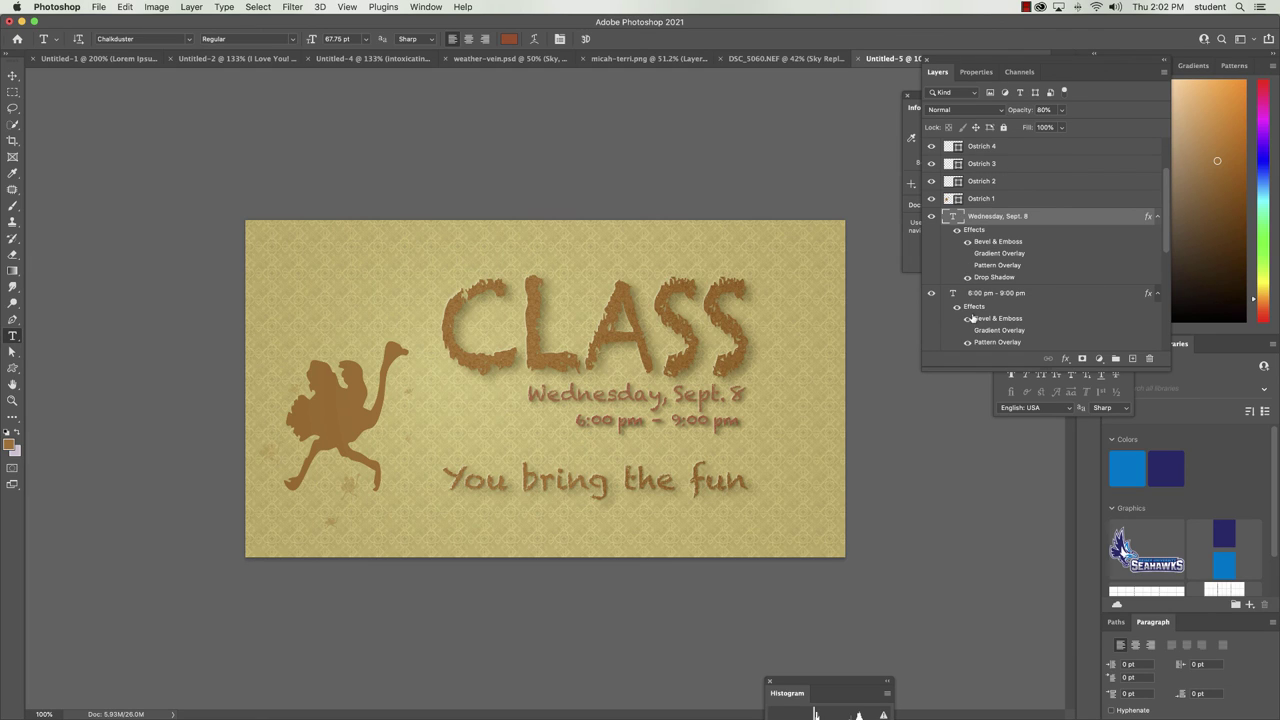
pyautogui.click(970, 343)
# Select the Ostrich 1–7 and text layers and nudge them together a few pixels right.
pyautogui.moveTo(1168, 198); pyautogui.dragTo(1175, 135)
pyautogui.click(999, 223)
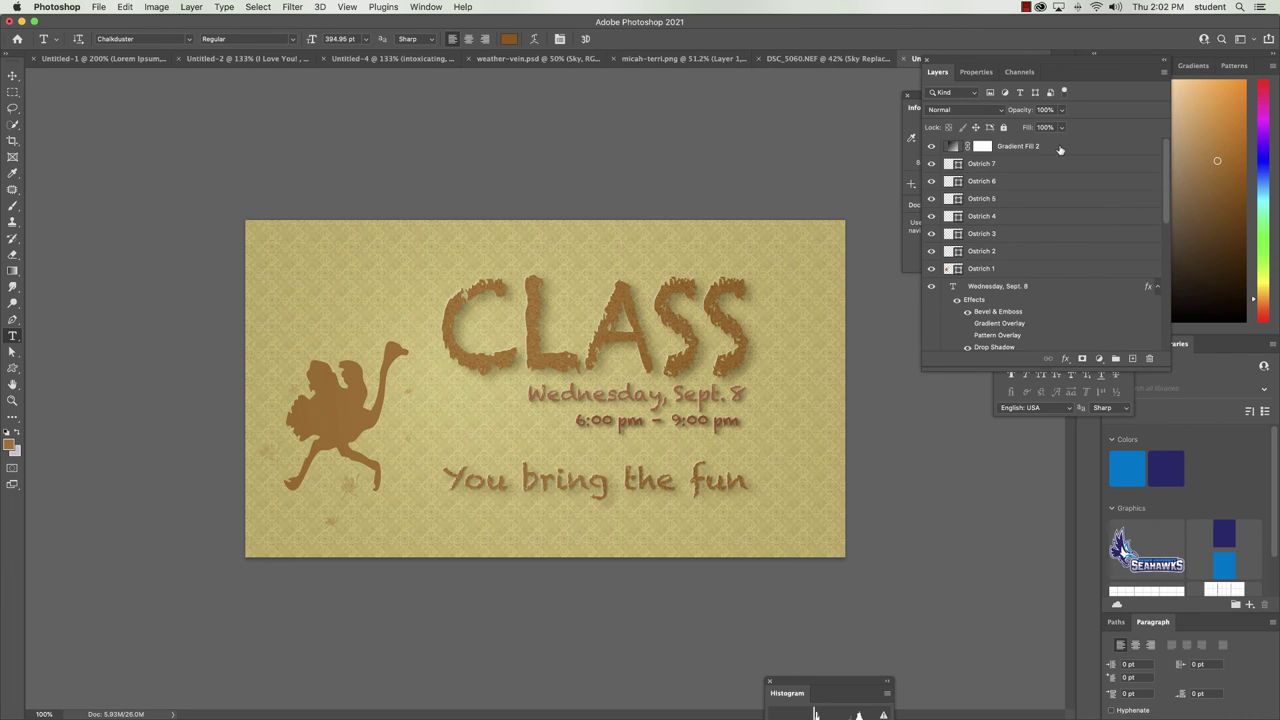
pyautogui.keyDown('shift'); pyautogui.click(1035, 166); pyautogui.keyUp('shift')
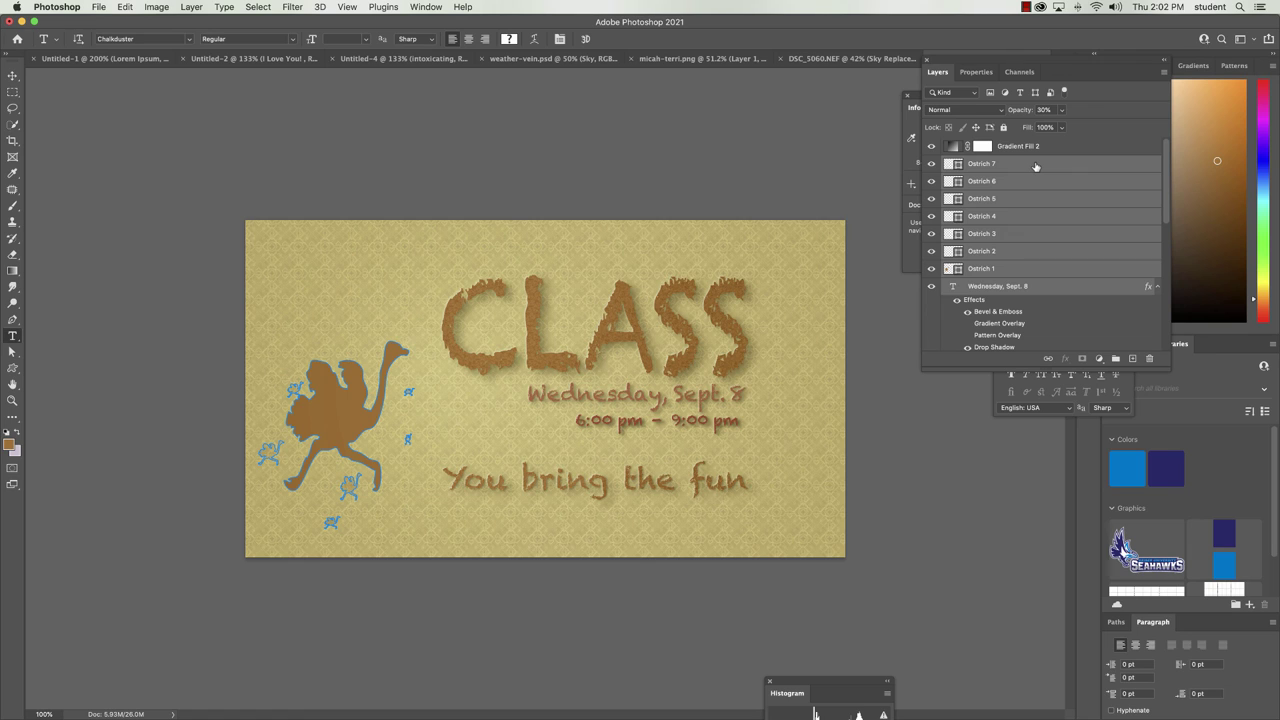
pyautogui.click(13, 75)
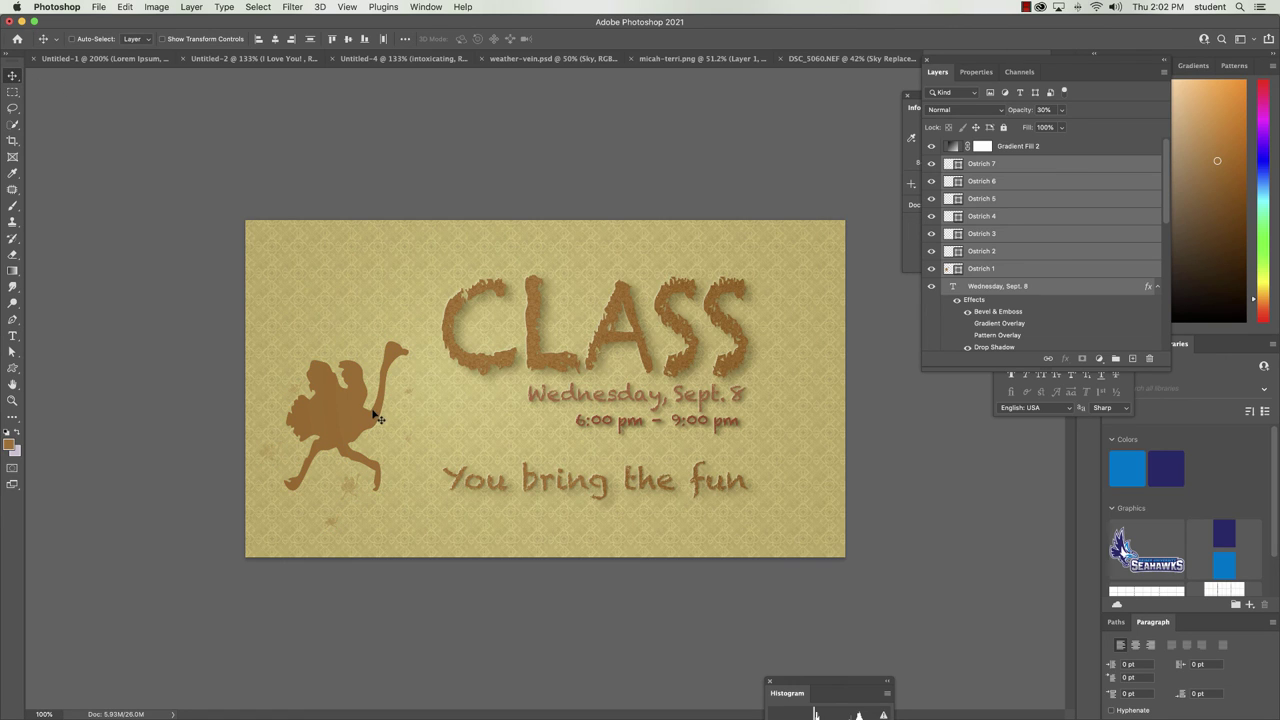
pyautogui.moveTo(375, 412); pyautogui.dragTo(385, 412)
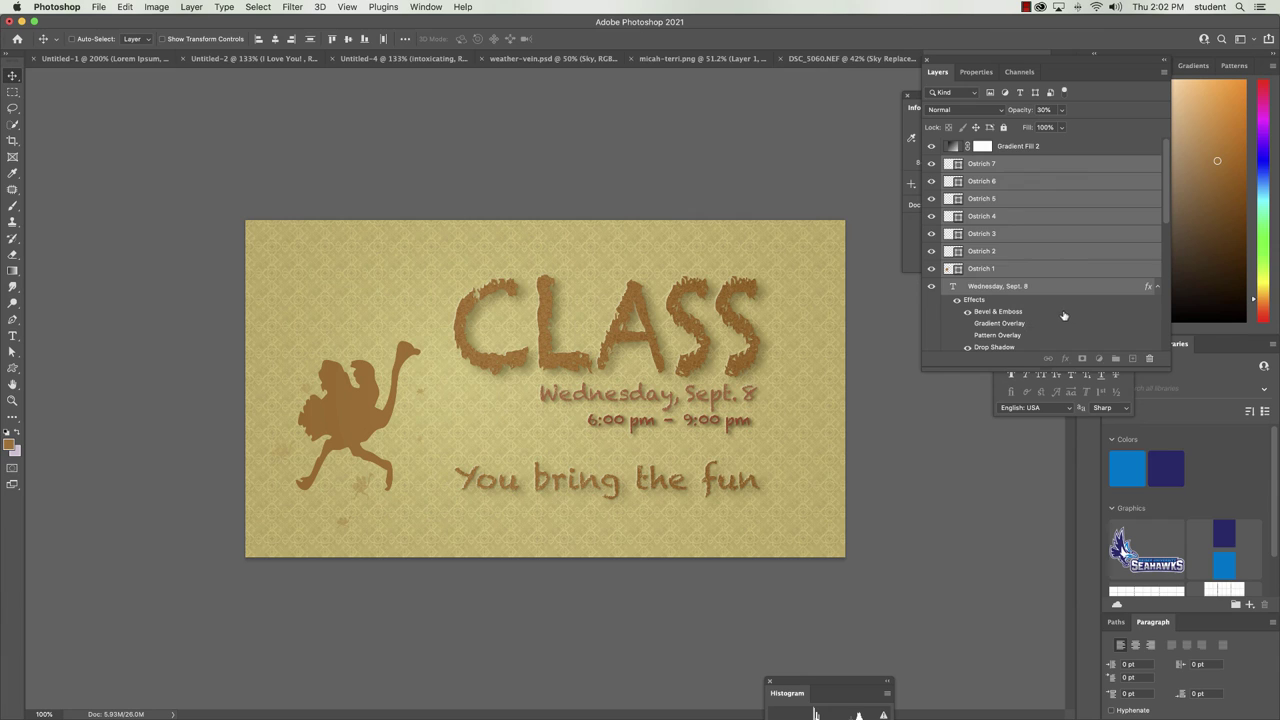
pyautogui.moveTo(1163, 178); pyautogui.dragTo(1176, 315)
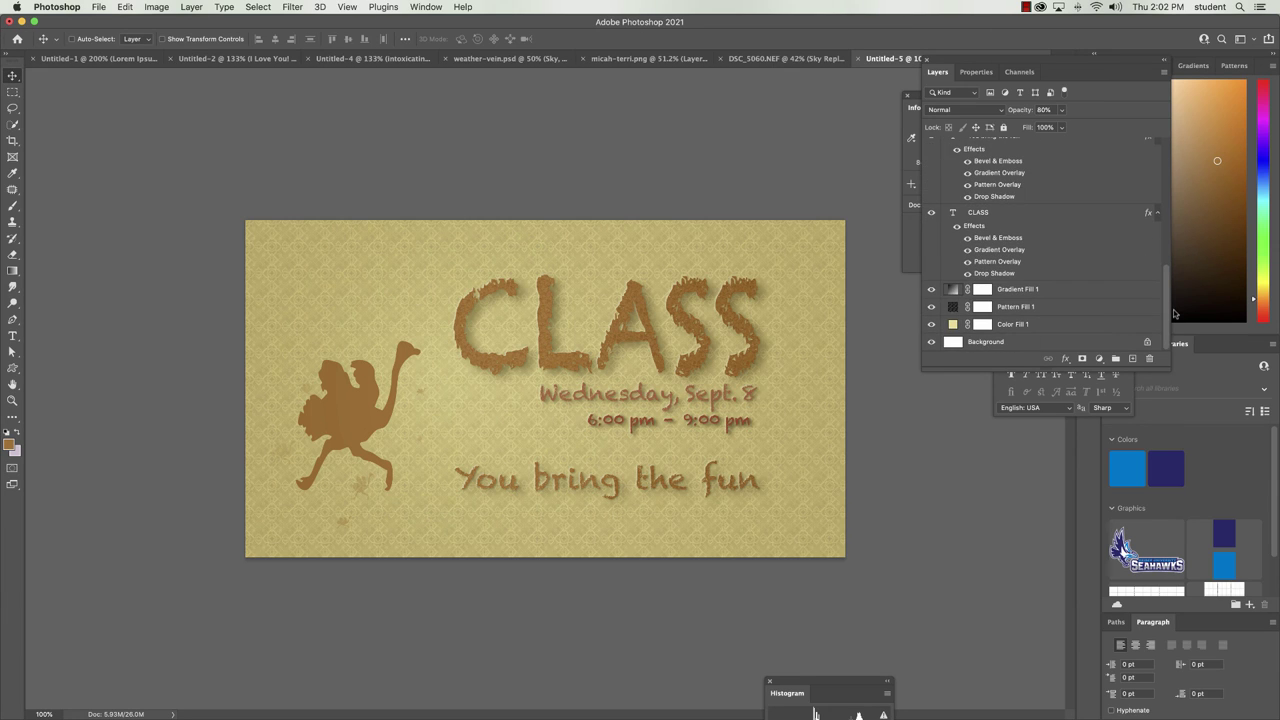
pyautogui.click(953, 326)
pyautogui.doubleClick(953, 326)
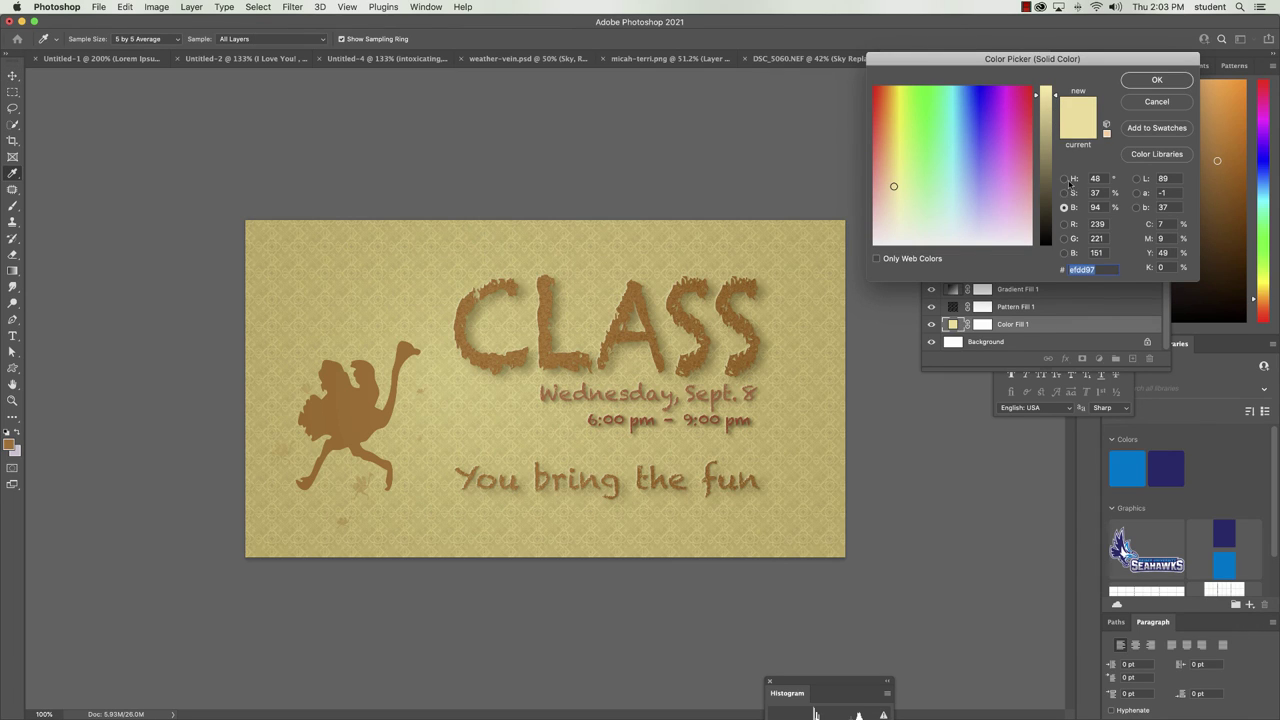
pyautogui.click(1064, 178)
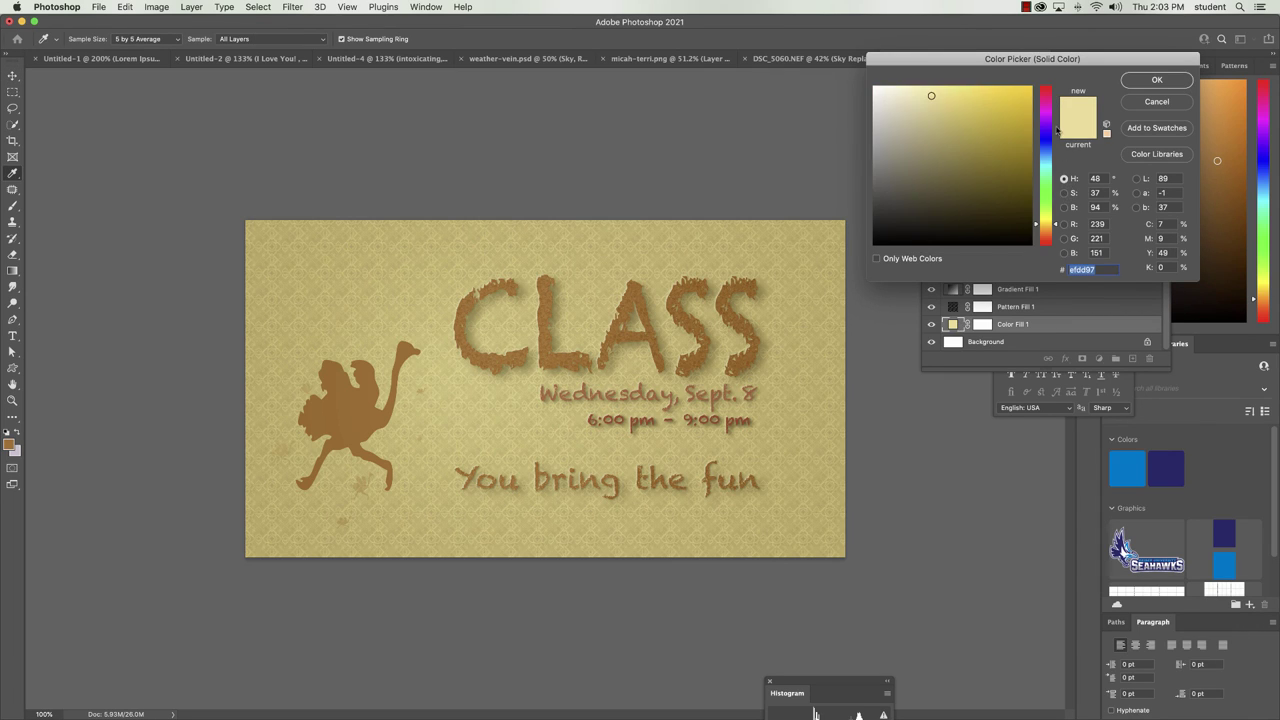
pyautogui.moveTo(1055, 224); pyautogui.dragTo(1044, 166)
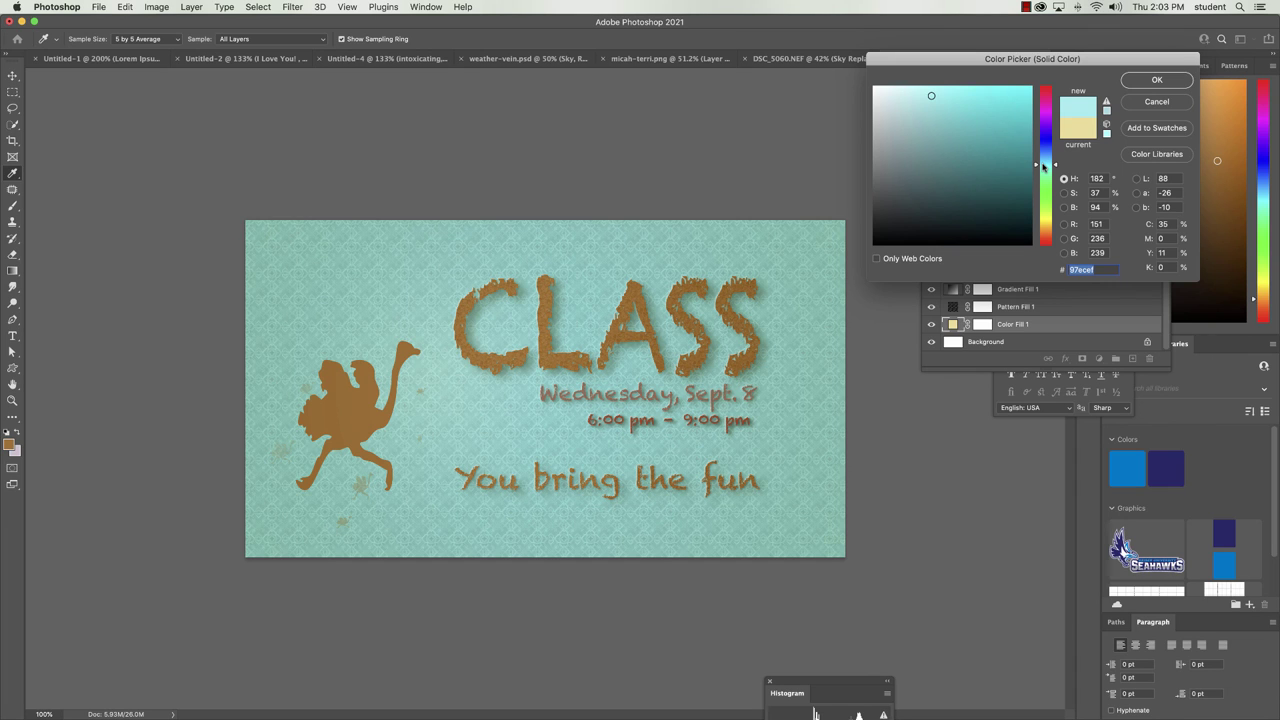
pyautogui.moveTo(1044, 167); pyautogui.dragTo(1040, 163)
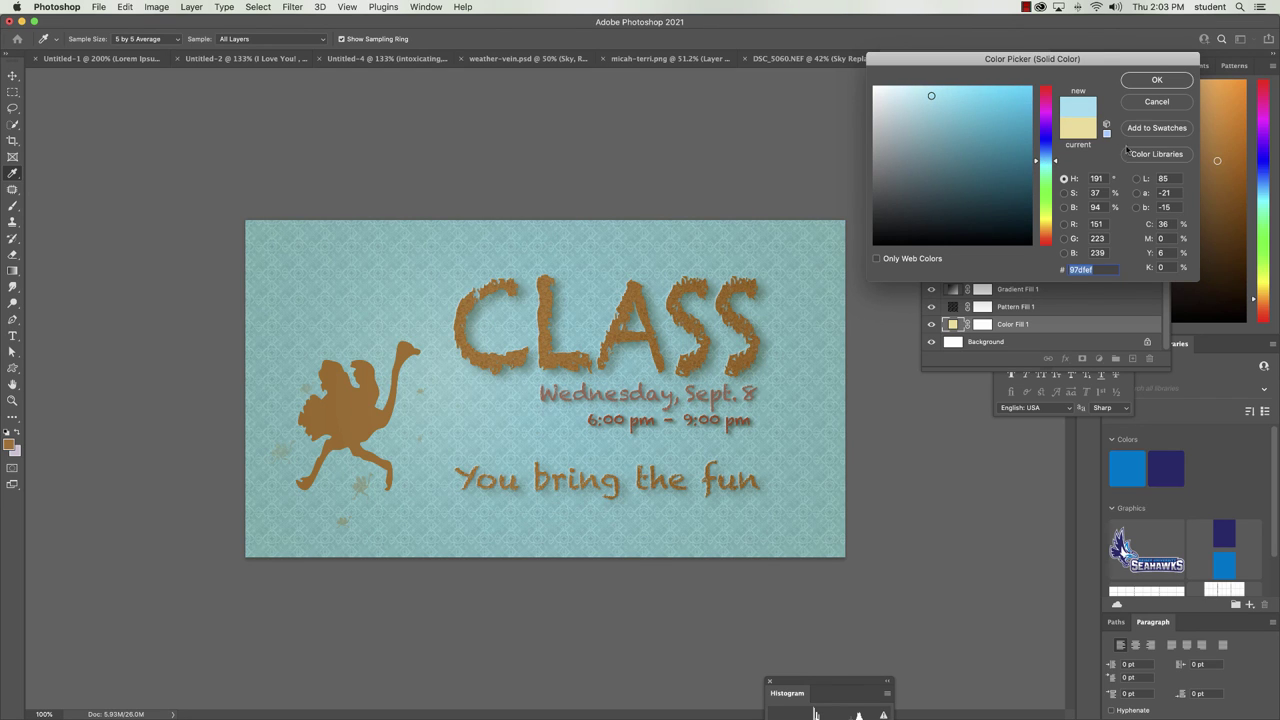
pyautogui.click(1065, 207)
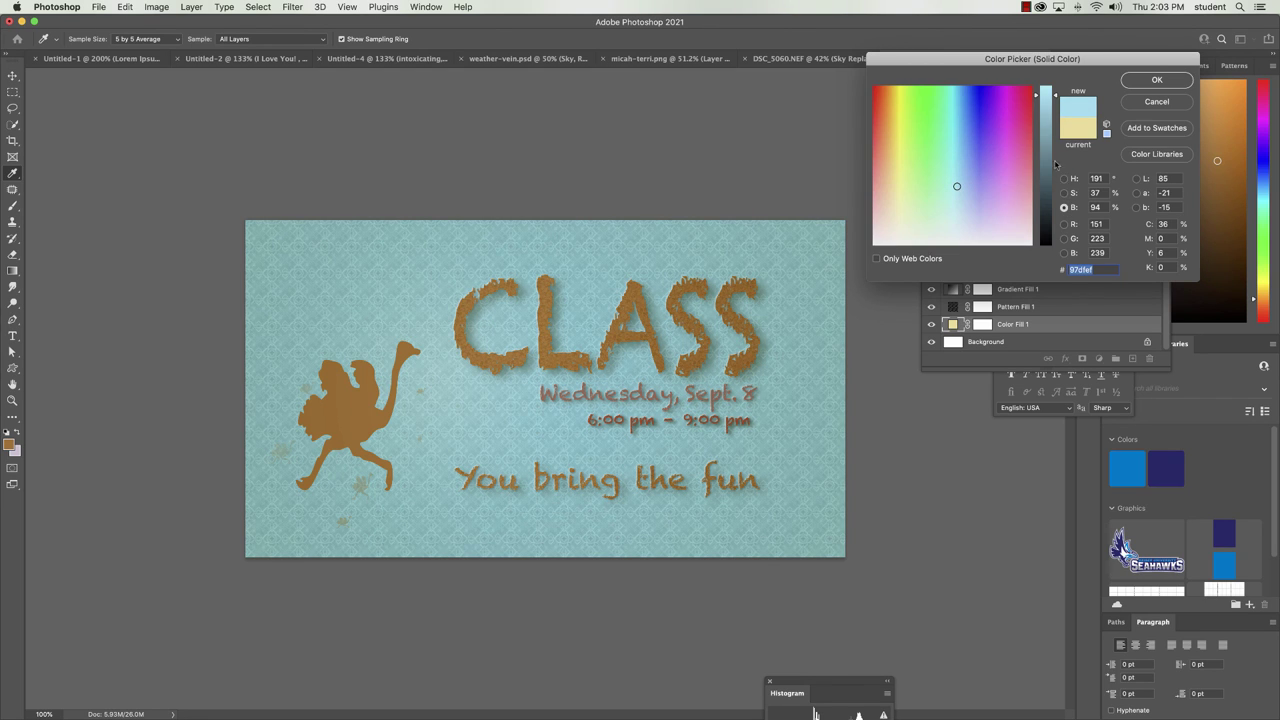
pyautogui.click(1064, 193)
pyautogui.moveTo(1056, 191)
pyautogui.moveTo(1056, 191); pyautogui.dragTo(1052, 228)
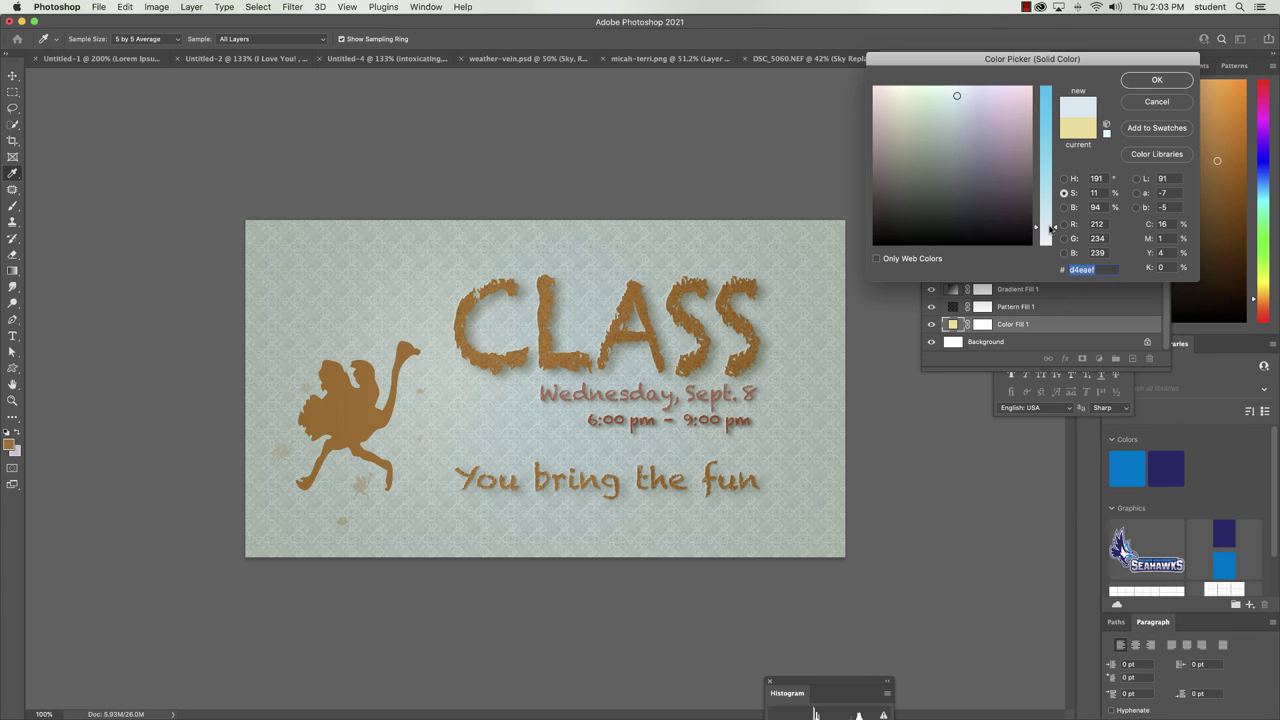
pyautogui.click(1157, 104)
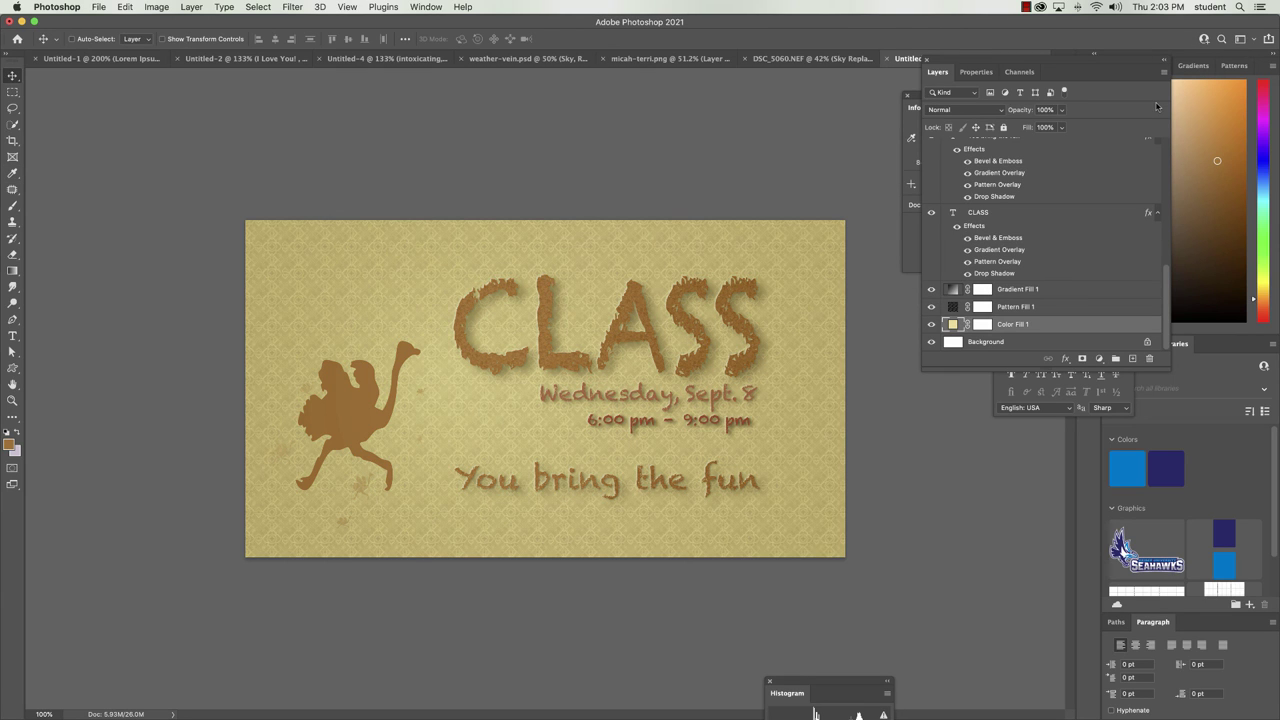
# Lower the Color Fill 1 saturation to about 13%, giving the background #efe8ce.
pyautogui.doubleClick(953, 324)
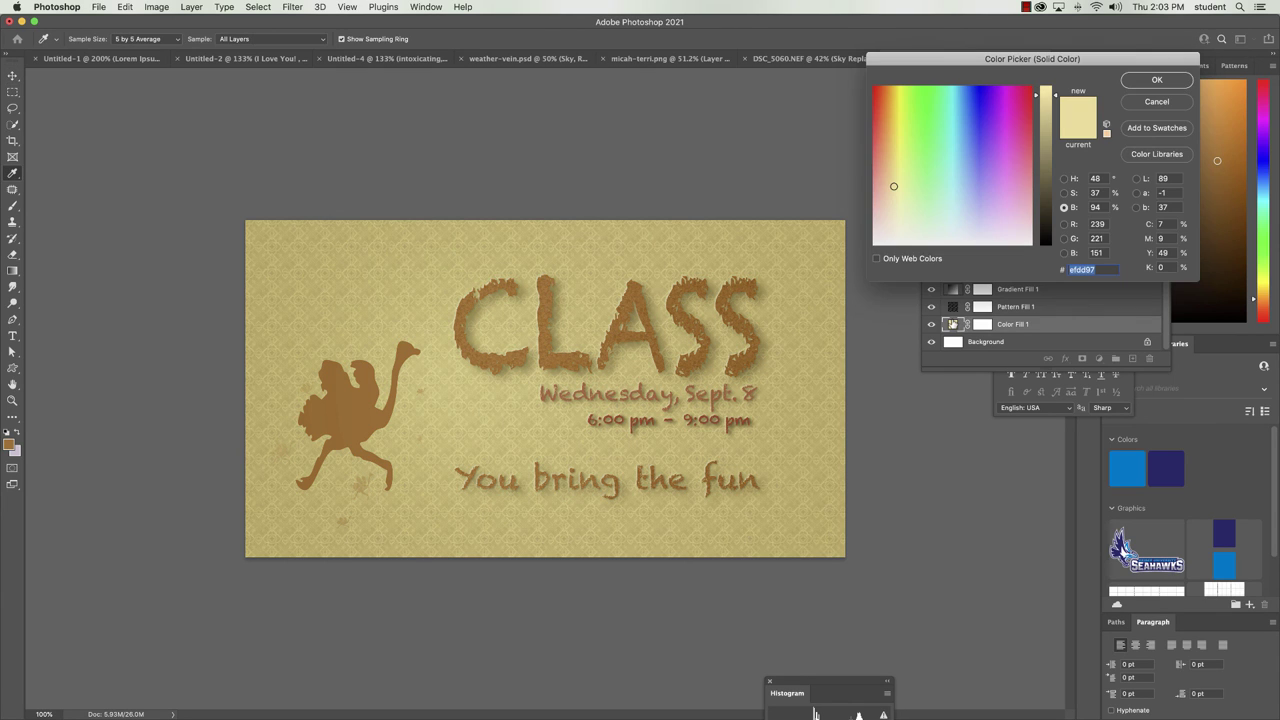
pyautogui.click(1063, 192)
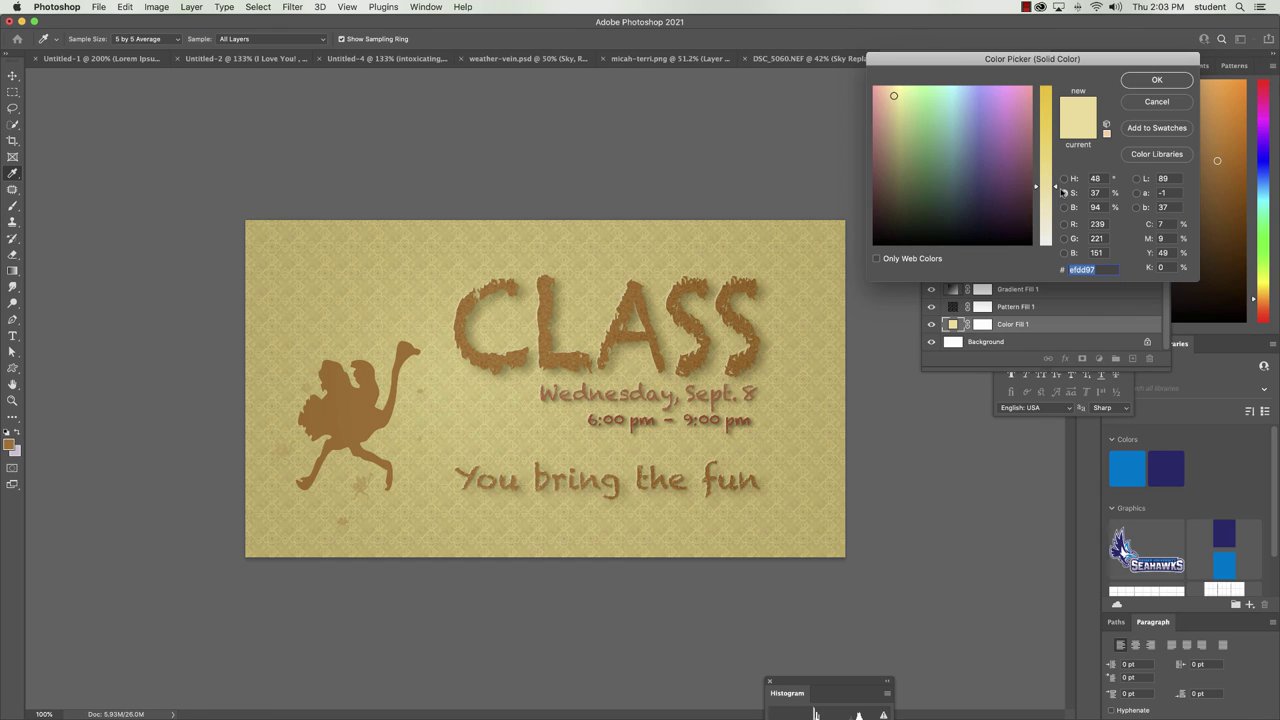
pyautogui.moveTo(1055, 191); pyautogui.dragTo(1044, 223)
pyautogui.click(1156, 80)
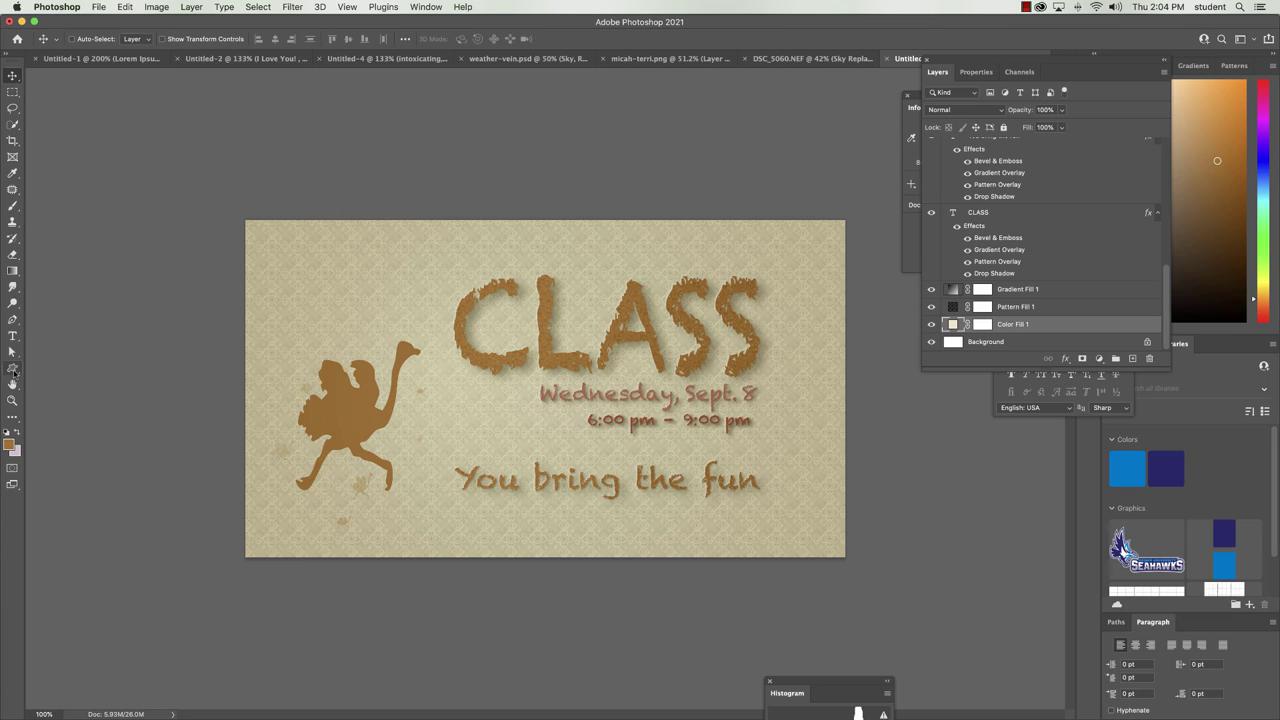
# Show the Leaf Trees, Wild Animals, Boats and Flowers shape folders, all collapsed, in the Custom Shape picker.
pyautogui.click(13, 369)
pyautogui.click(504, 40)
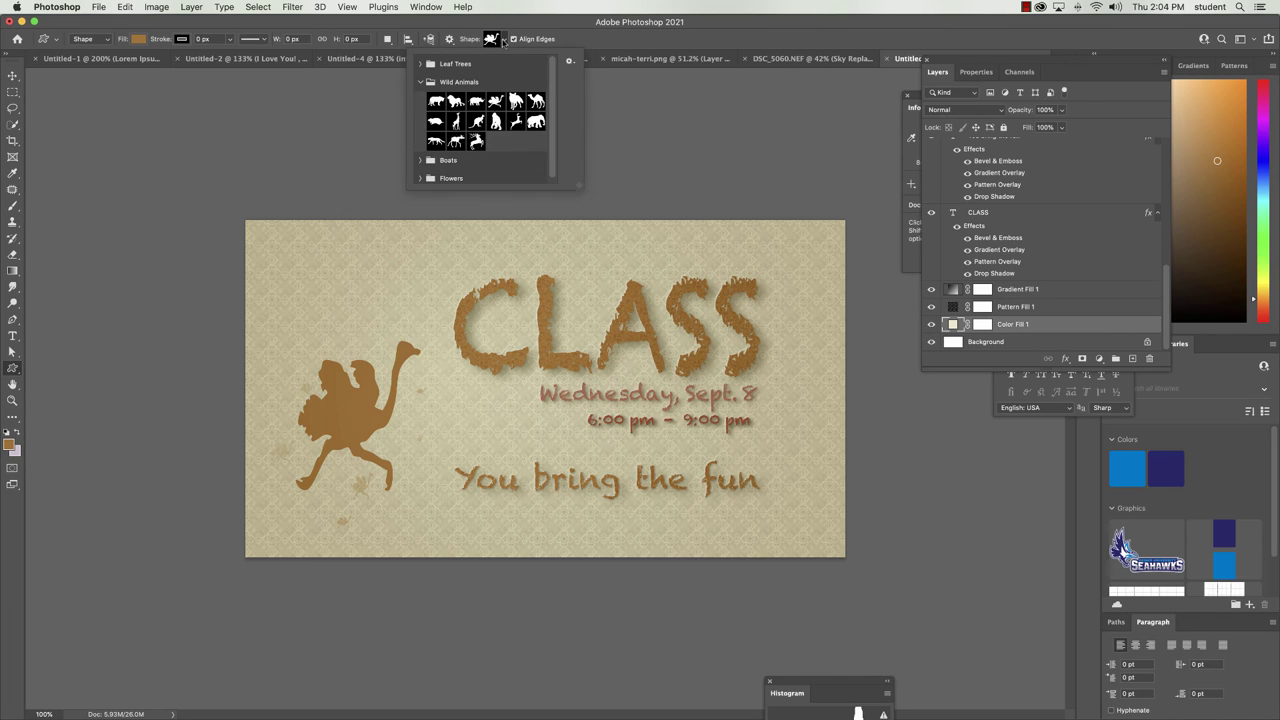
pyautogui.scroll(-1, 550, 100)
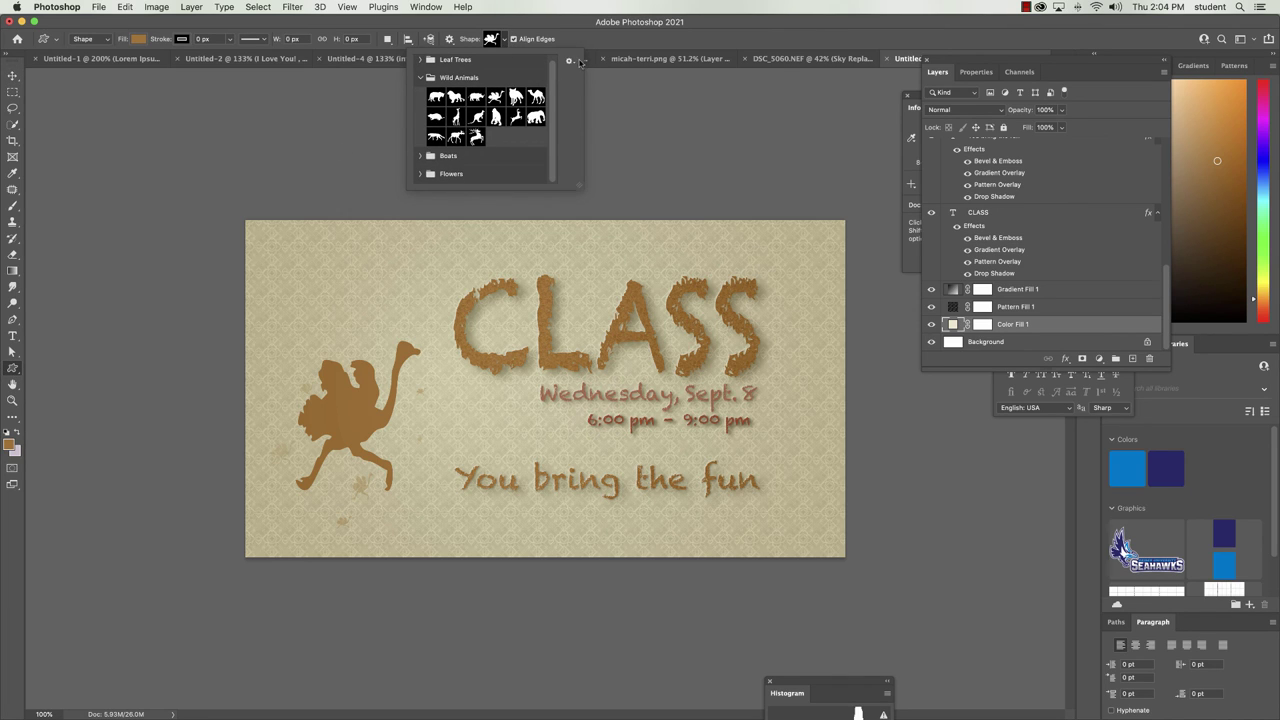
pyautogui.click(570, 61)
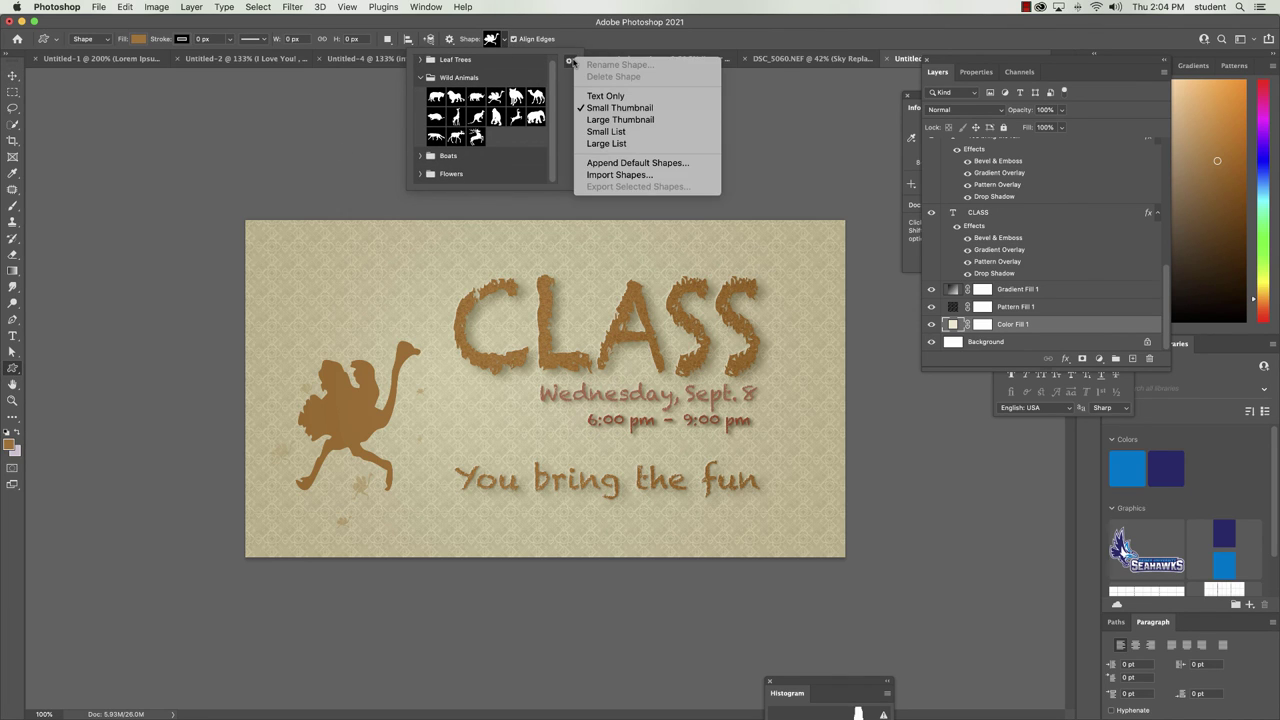
pyautogui.click(607, 175)
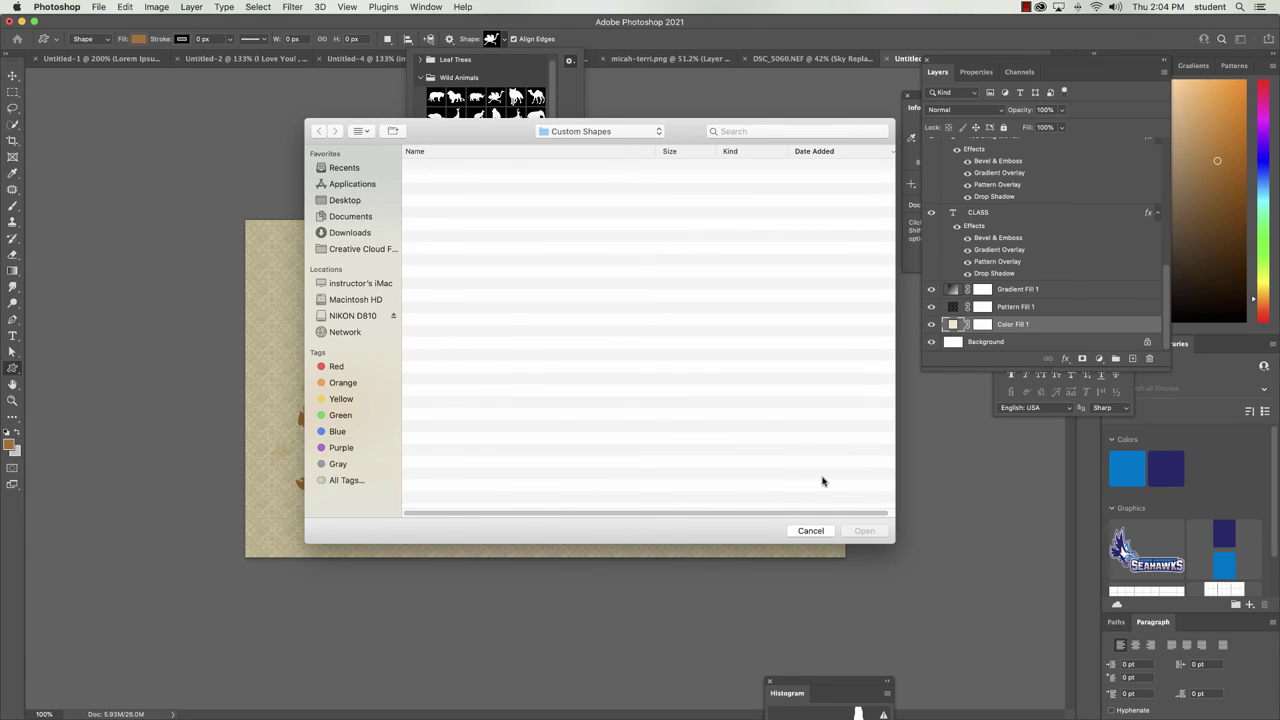
pyautogui.click(811, 530)
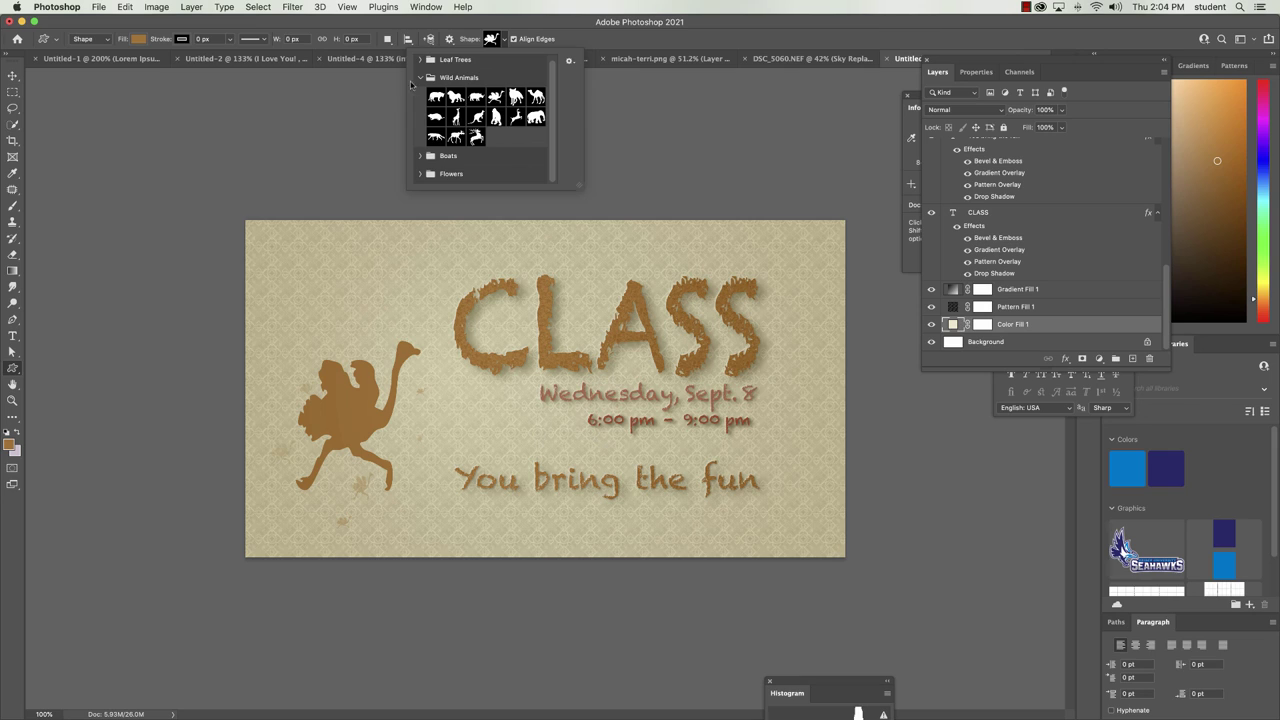
pyautogui.click(419, 77)
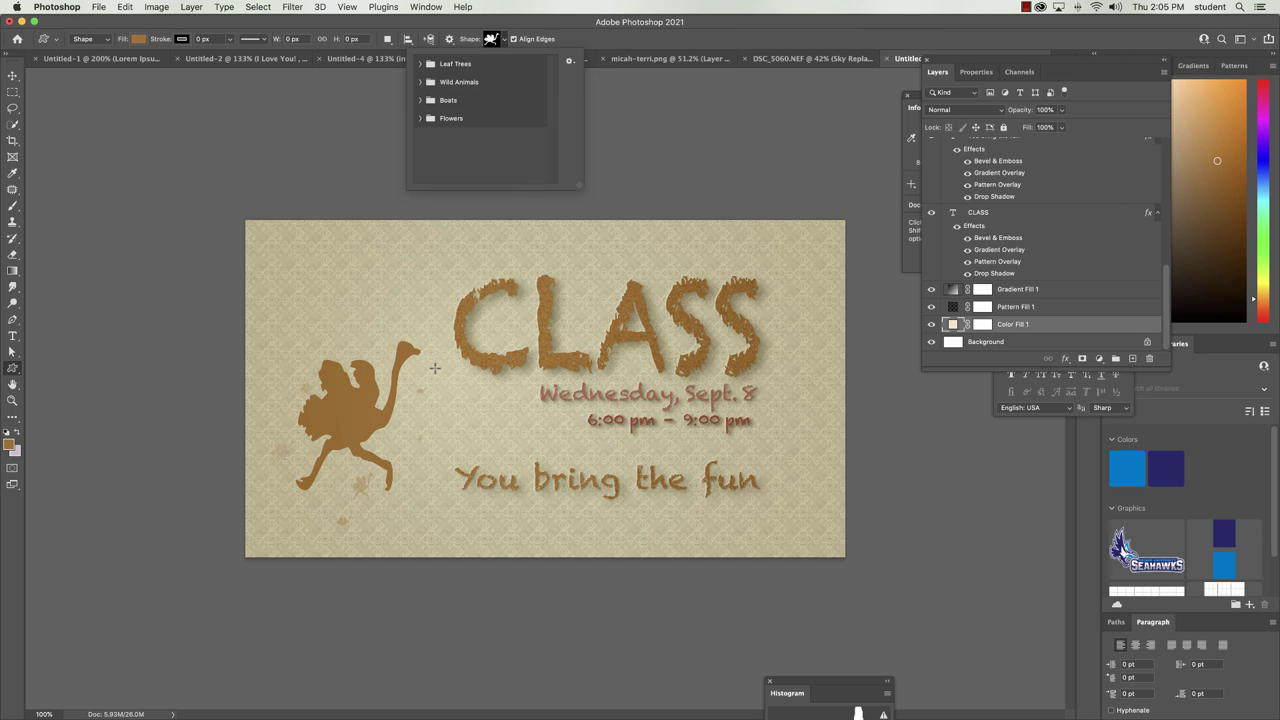
# Quick Export the flyer as PNG, saved as class.png on the Desktop.
pyautogui.click(99, 7)
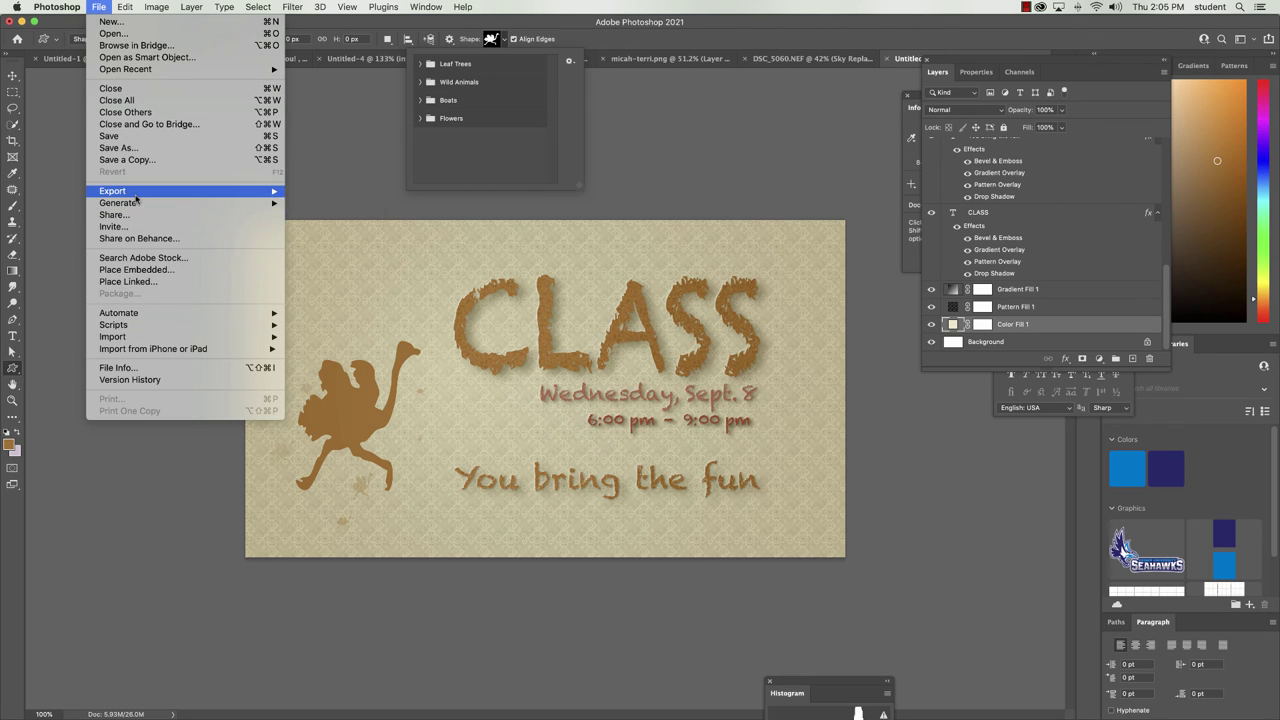
pyautogui.moveTo(157, 195)
pyautogui.click(317, 192)
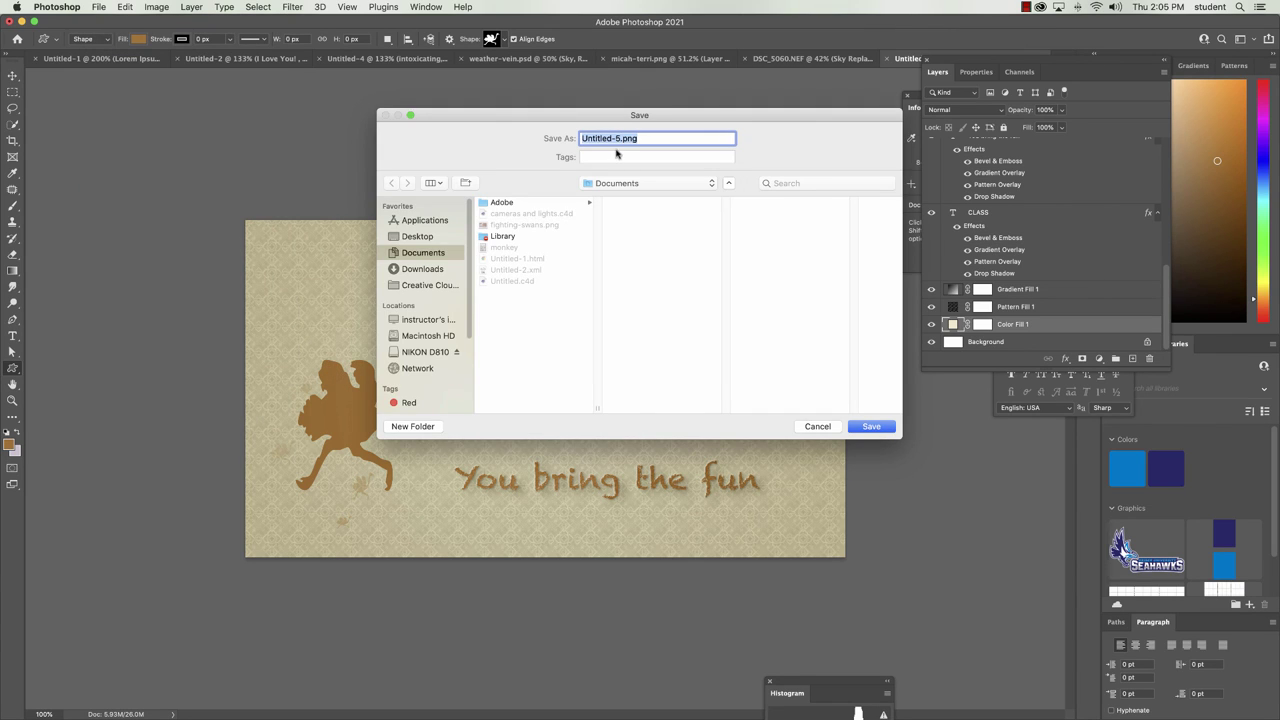
pyautogui.click(617, 138)
pyautogui.moveTo(614, 138); pyautogui.dragTo(562, 145)
pyautogui.write('class')
pyautogui.click(427, 240)
pyautogui.click(866, 427)
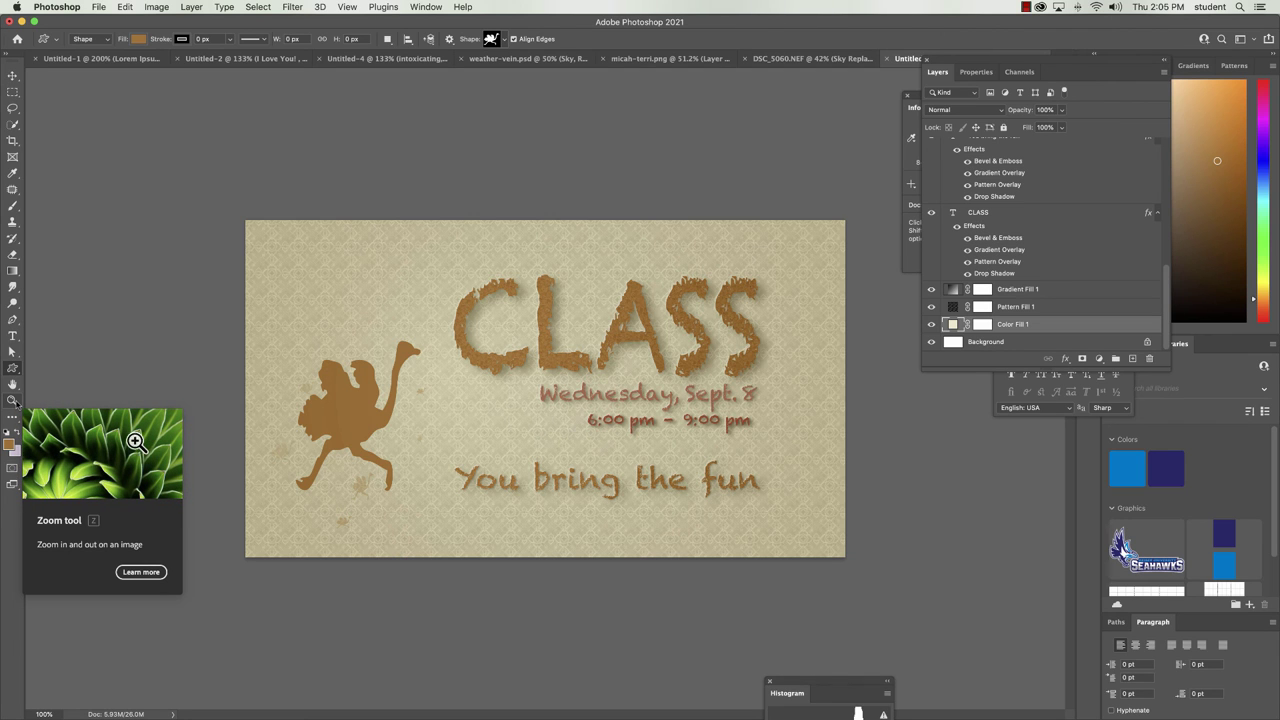
# Fit the flyer on screen, hide all panels, and view it in Full Screen Mode.
pyautogui.click(13, 400)
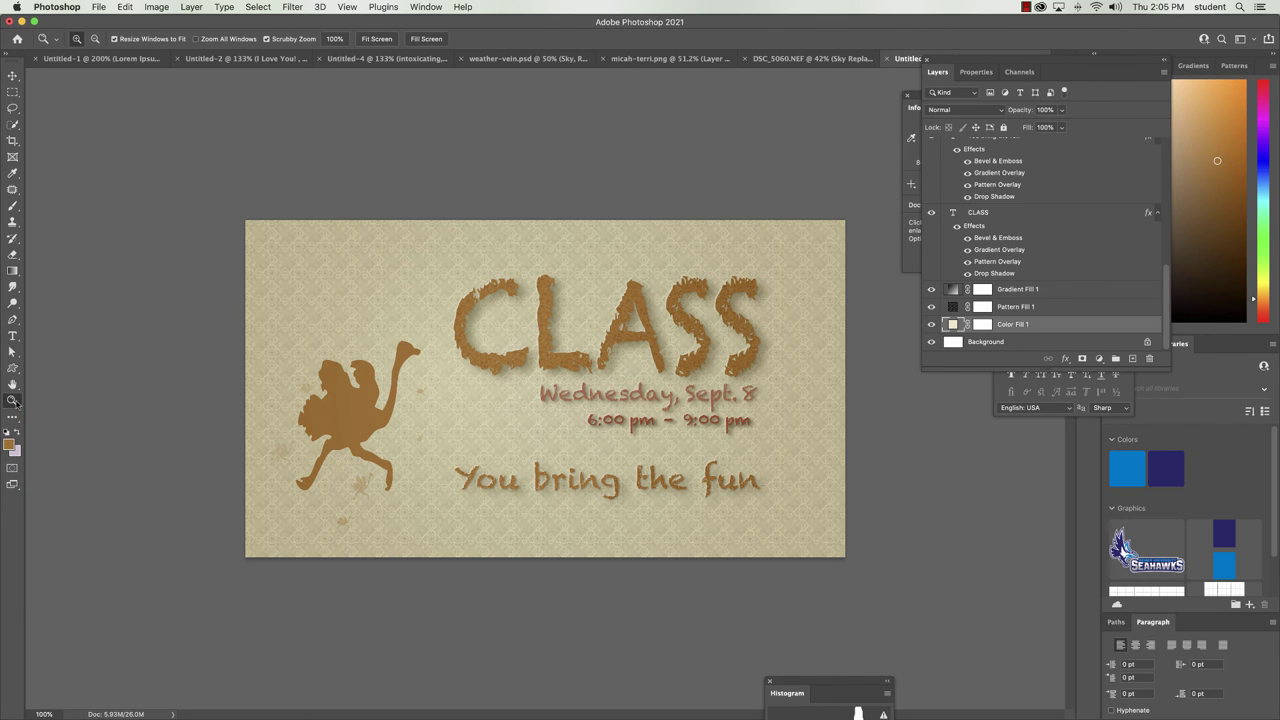
pyautogui.doubleClick(13, 386)
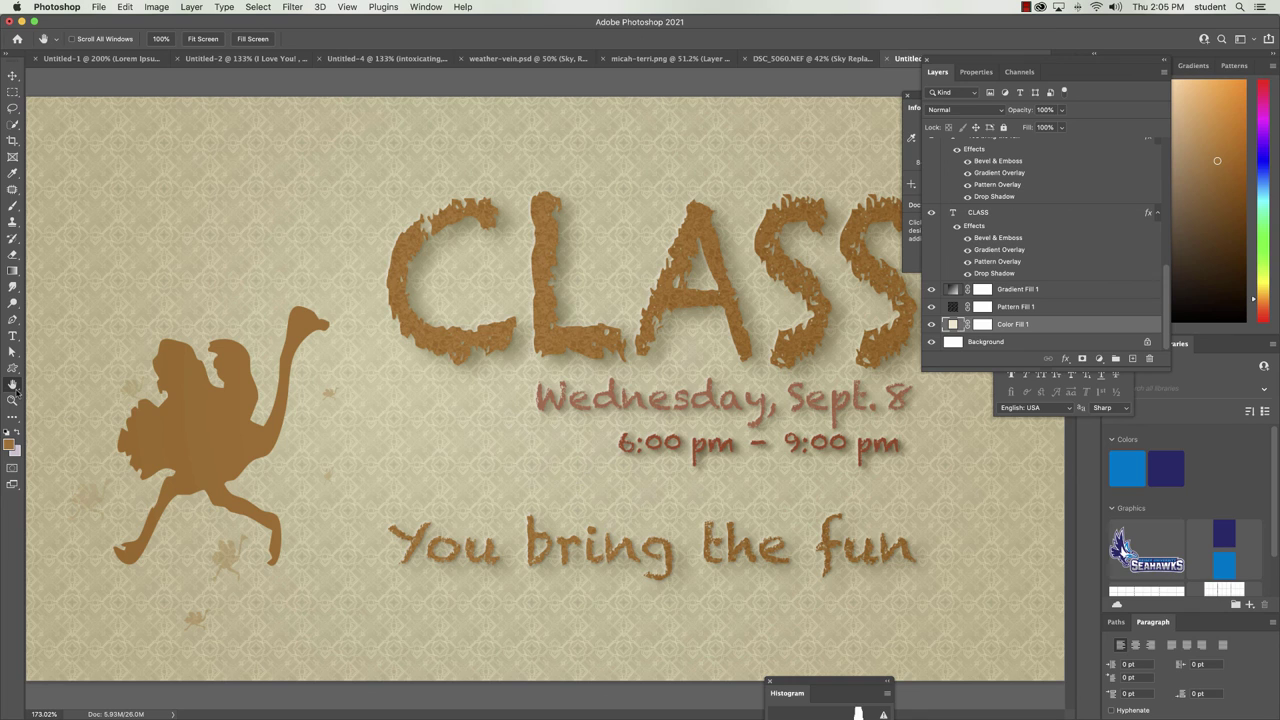
pyautogui.press('Tab')
pyautogui.press('f')
pyautogui.press('f')
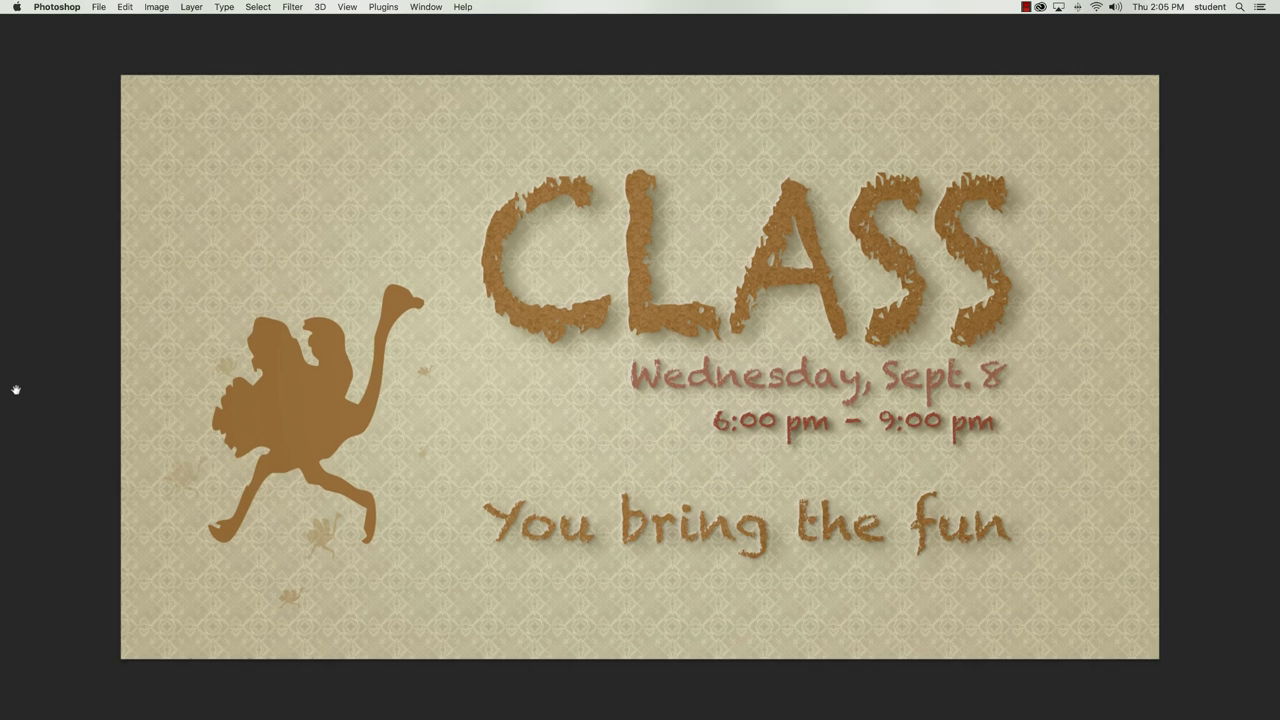